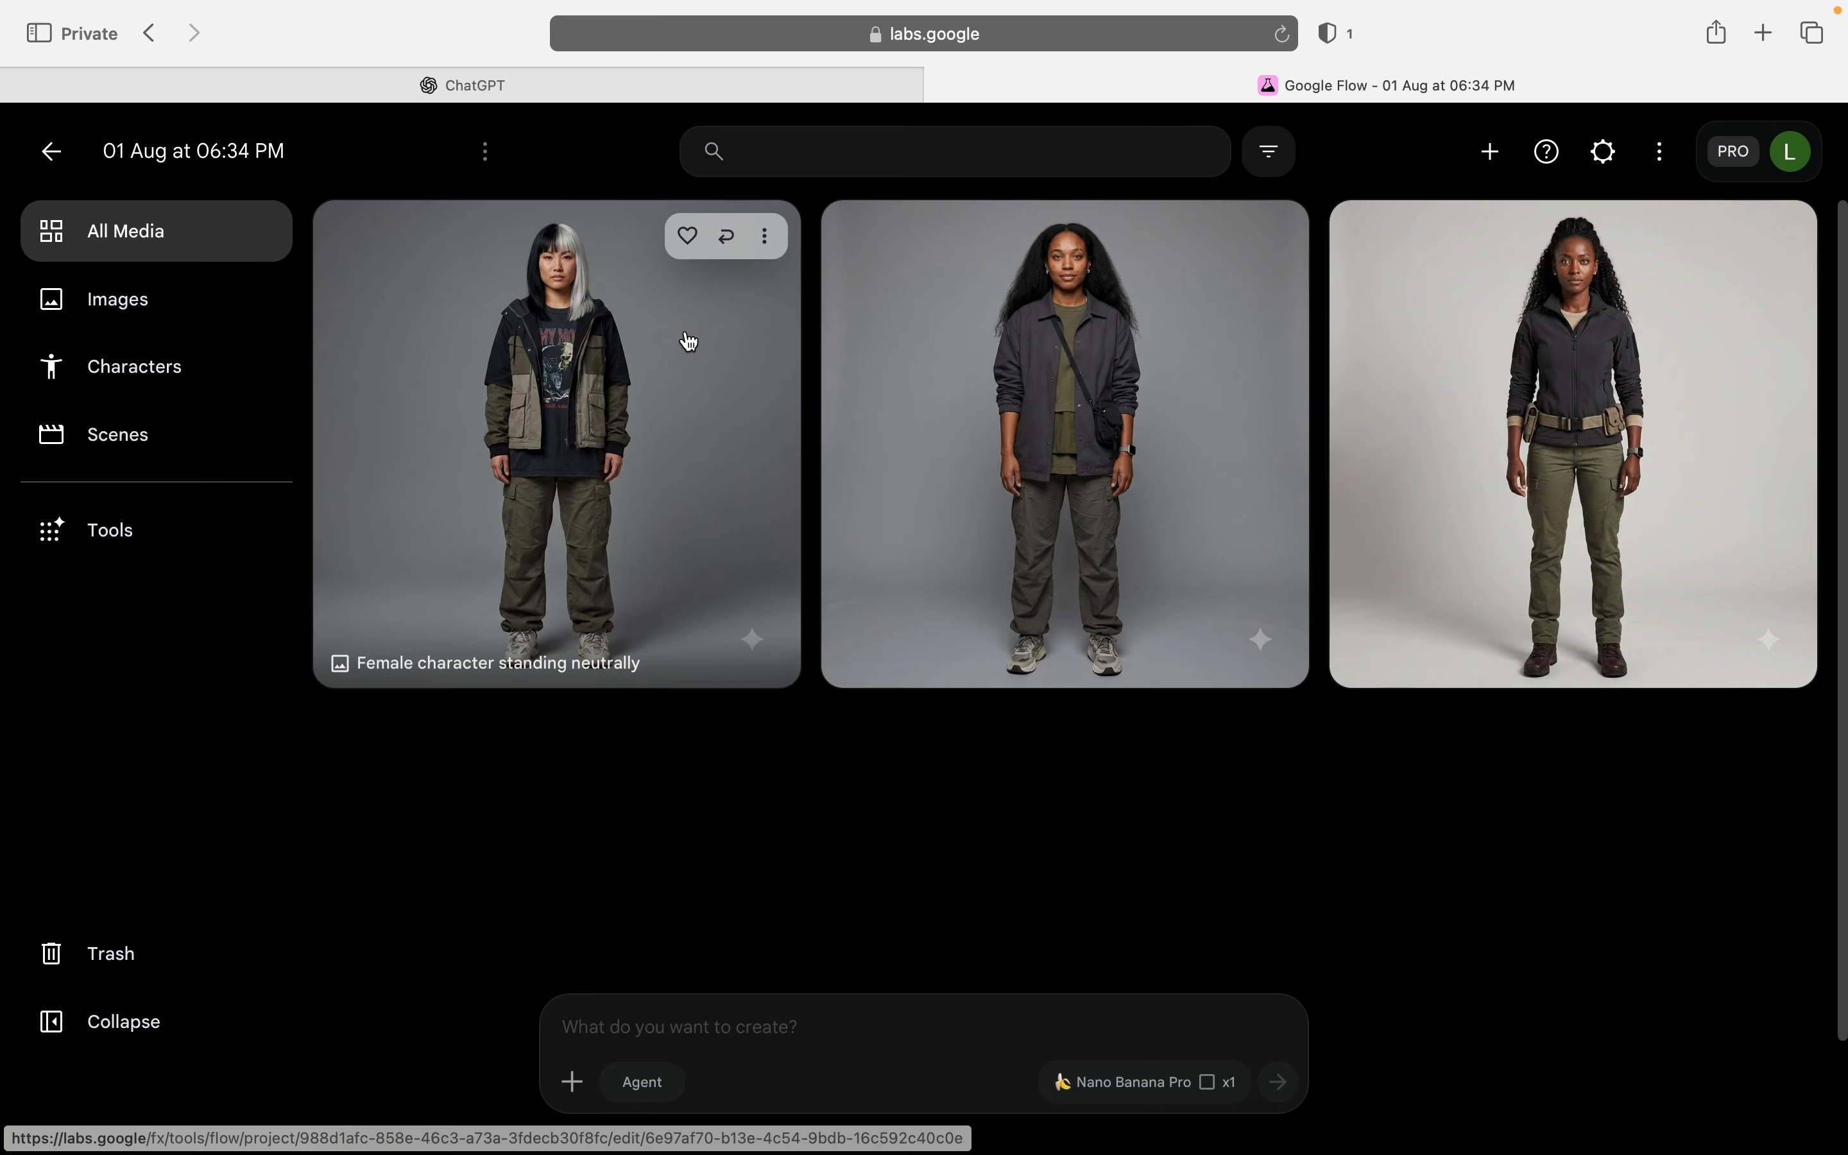
Step: Switch to ChatGPT and reply "okay" to the generated full-body character prompt
click(566, 88)
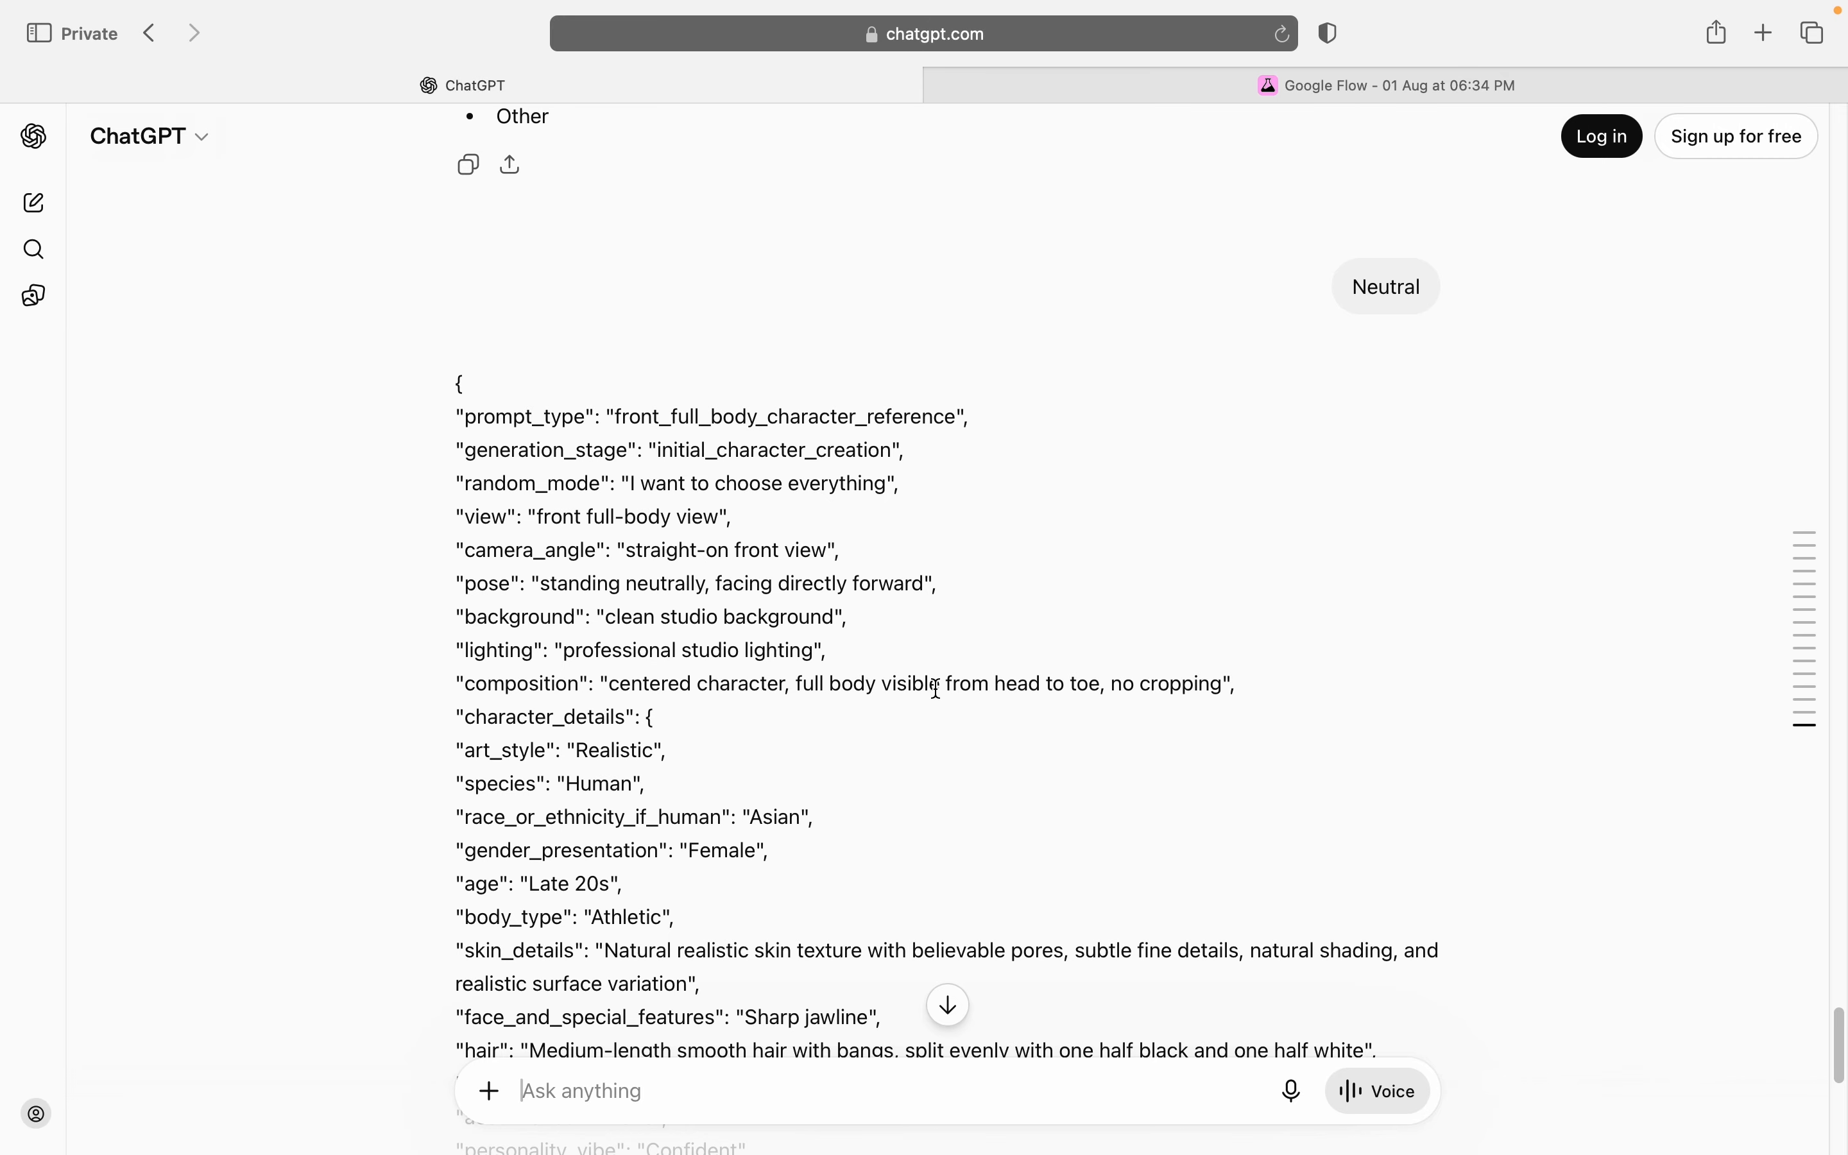
scroll(937, 687, down, 10)
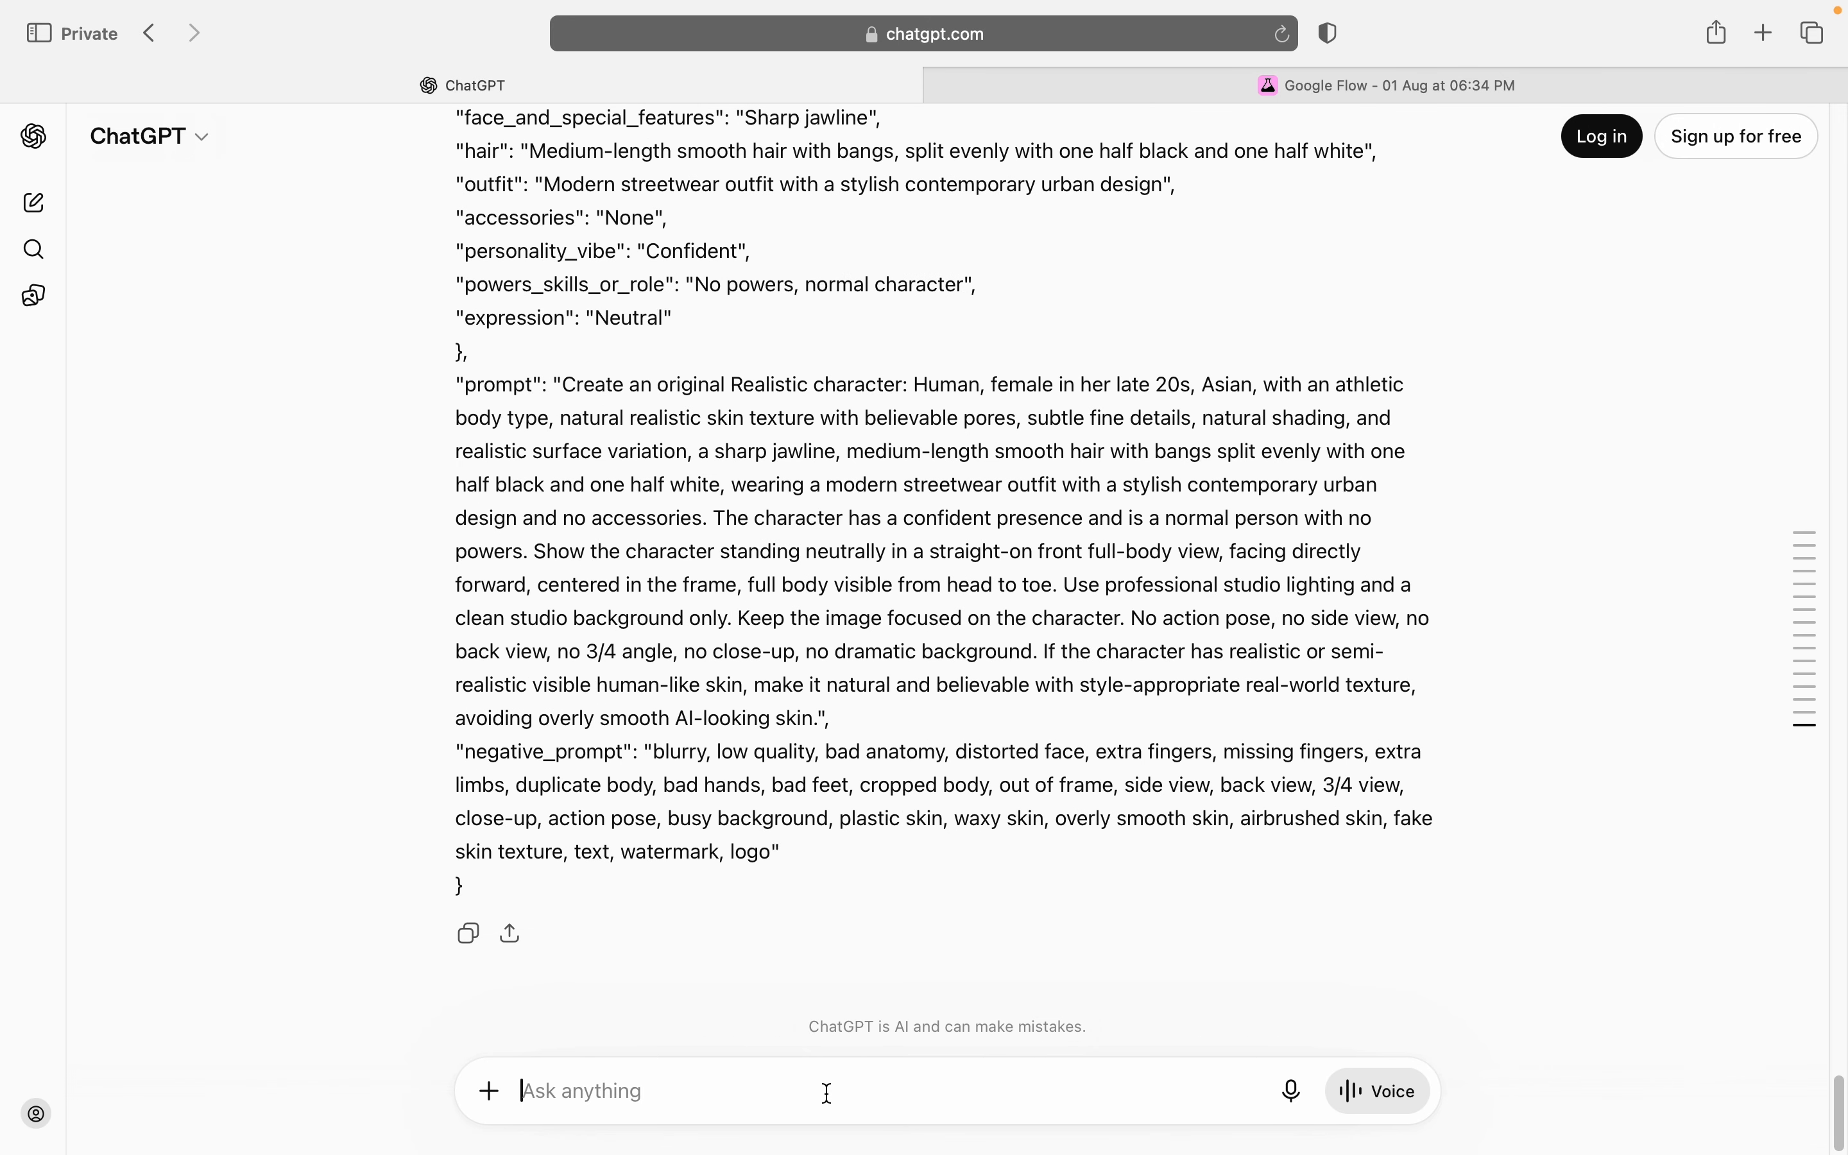
text(okasy)
key(BackSpace)
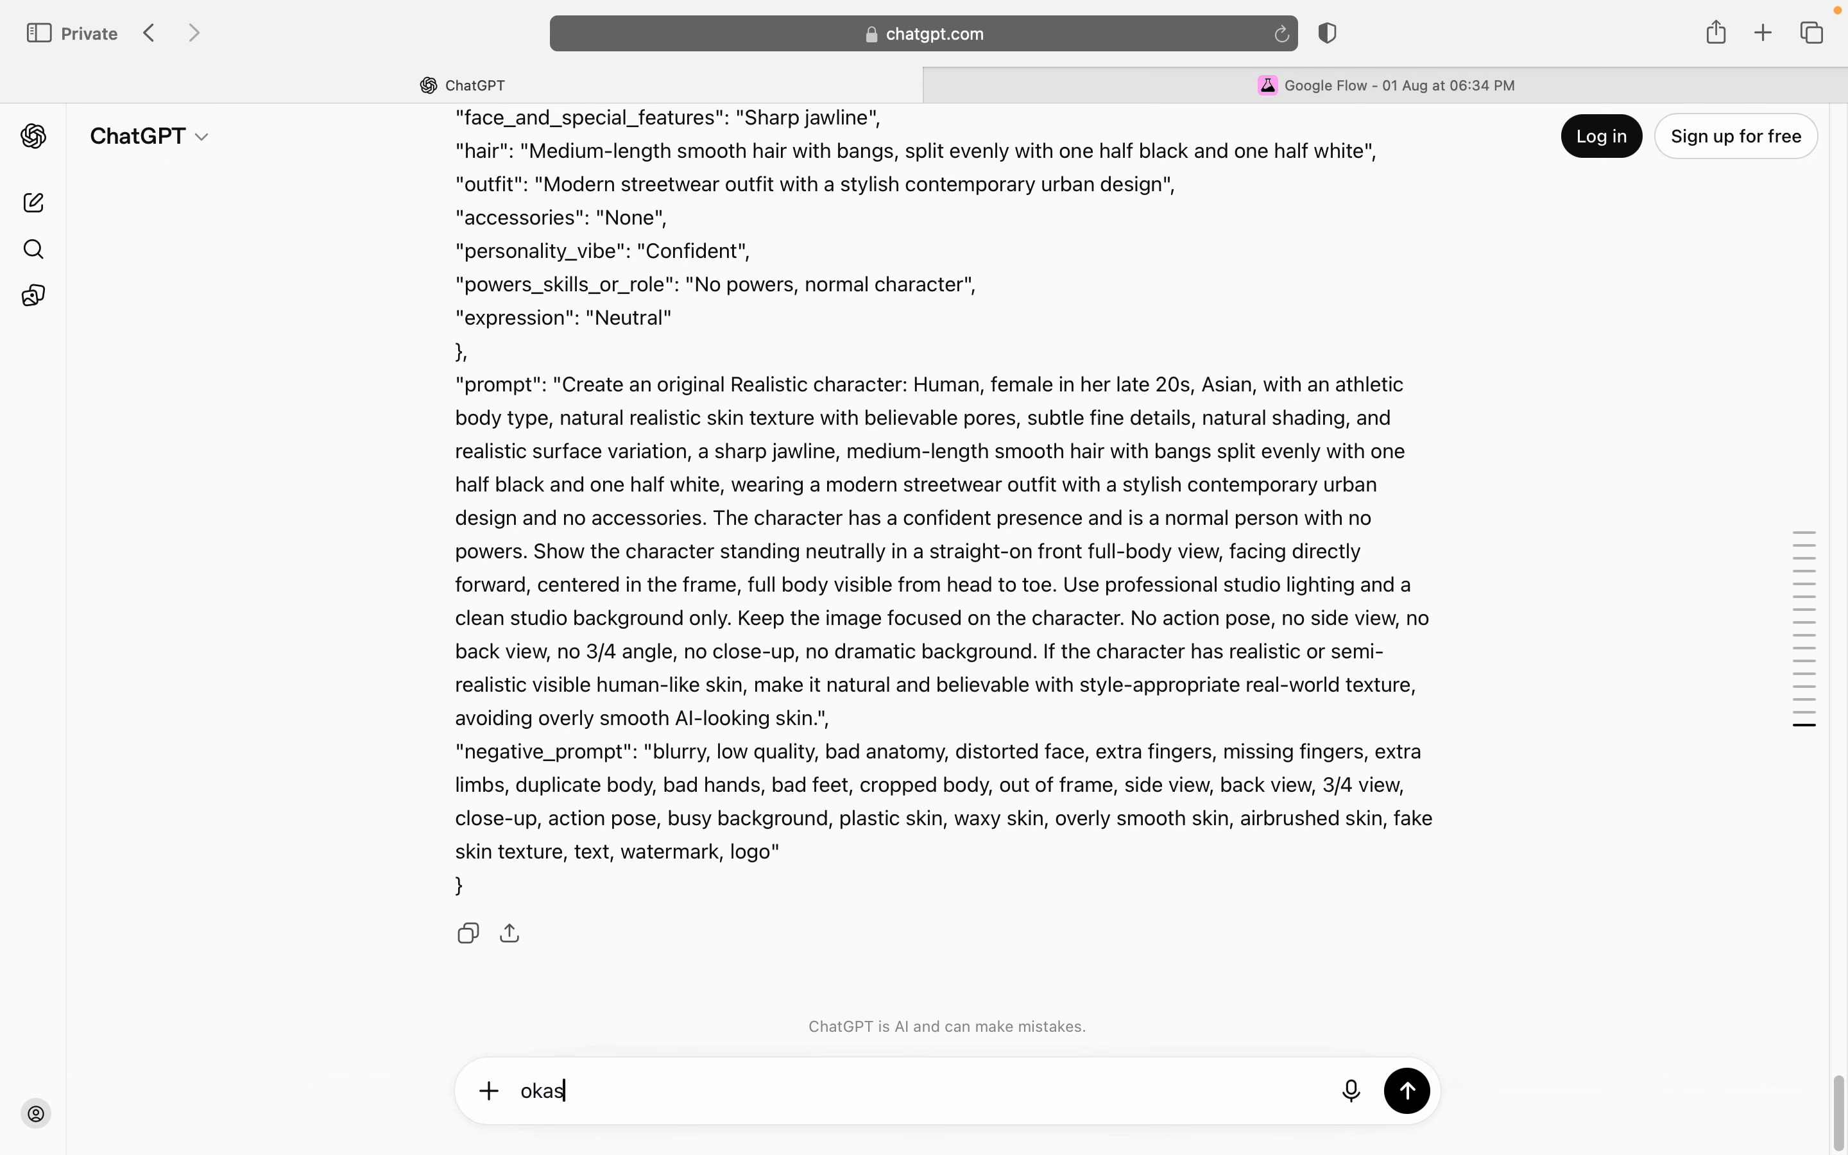
key(Return)
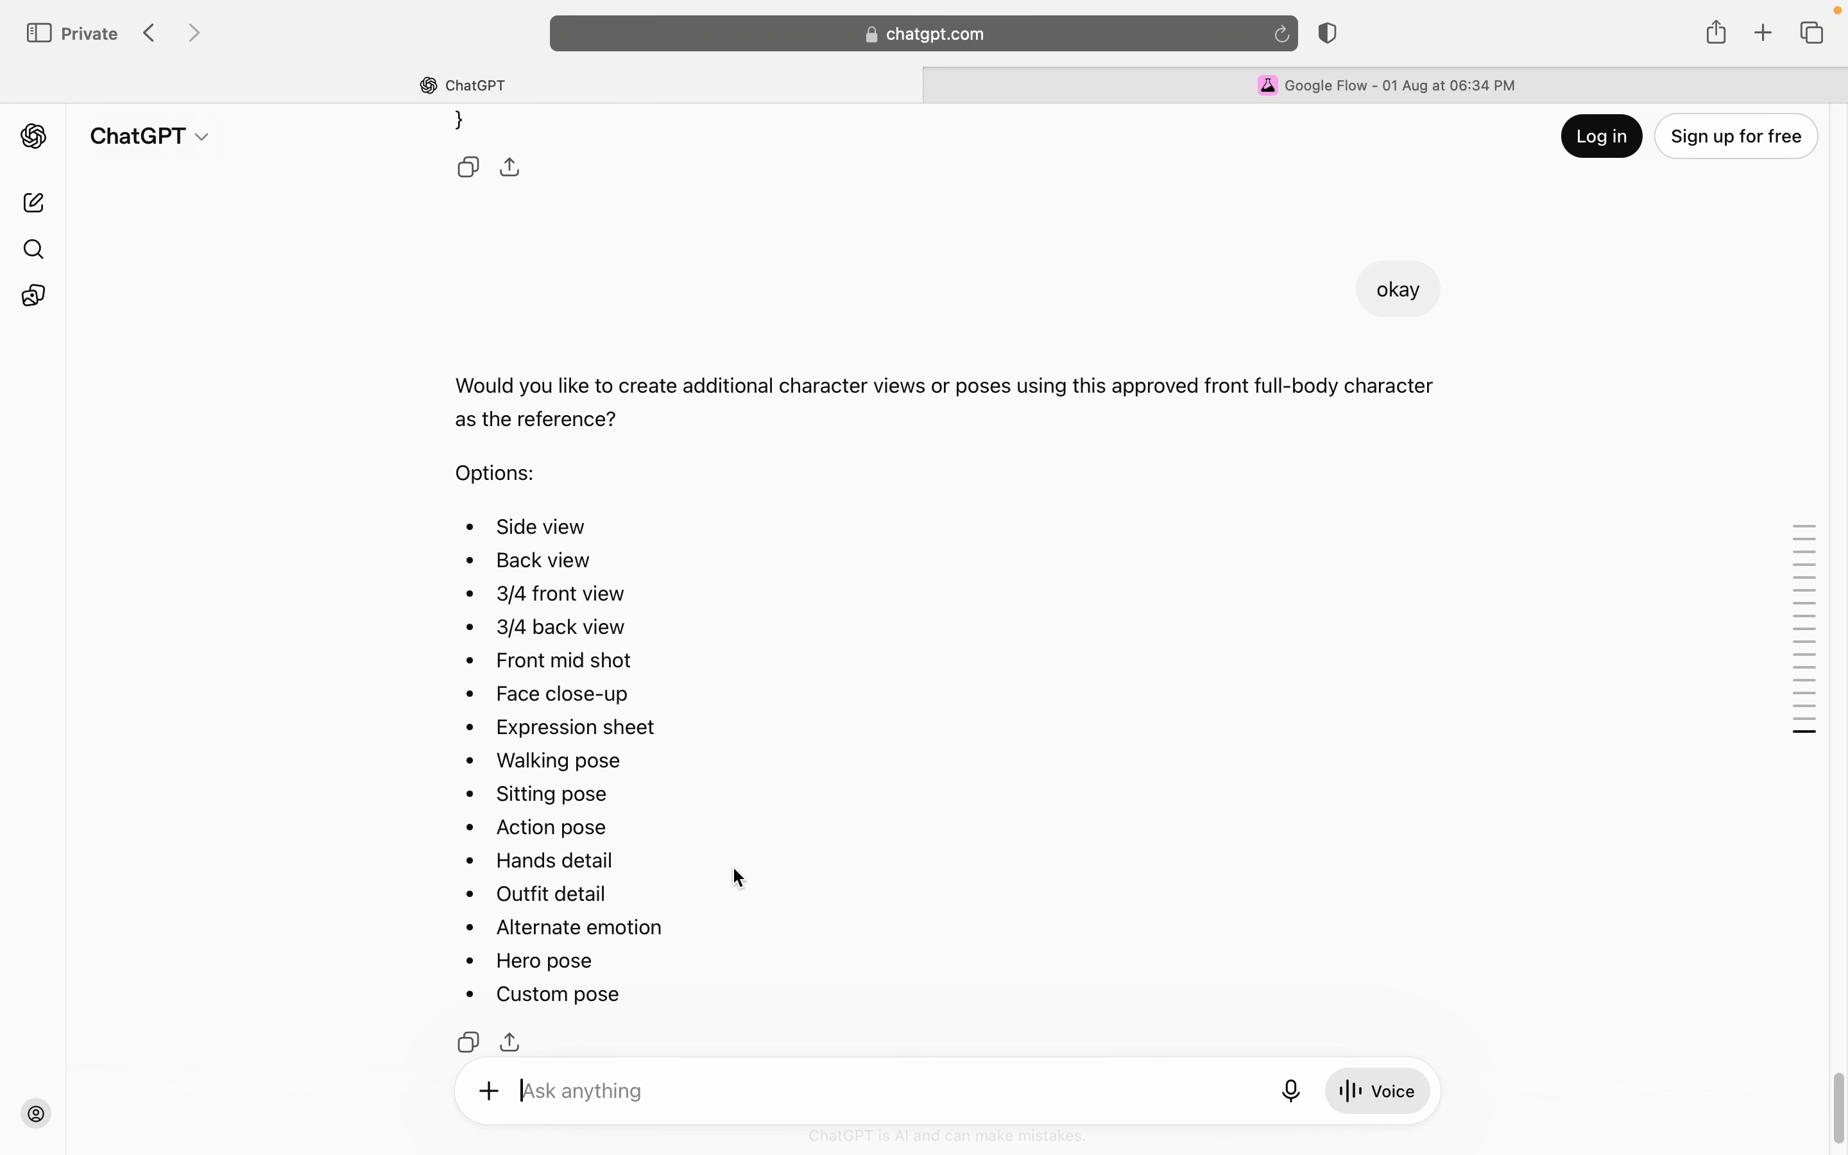
Step: Review the offered character views and poses, highlighting the options from Side view to Face close-up and from Expression sheet to Custom pose
scroll(734, 870, down, 1)
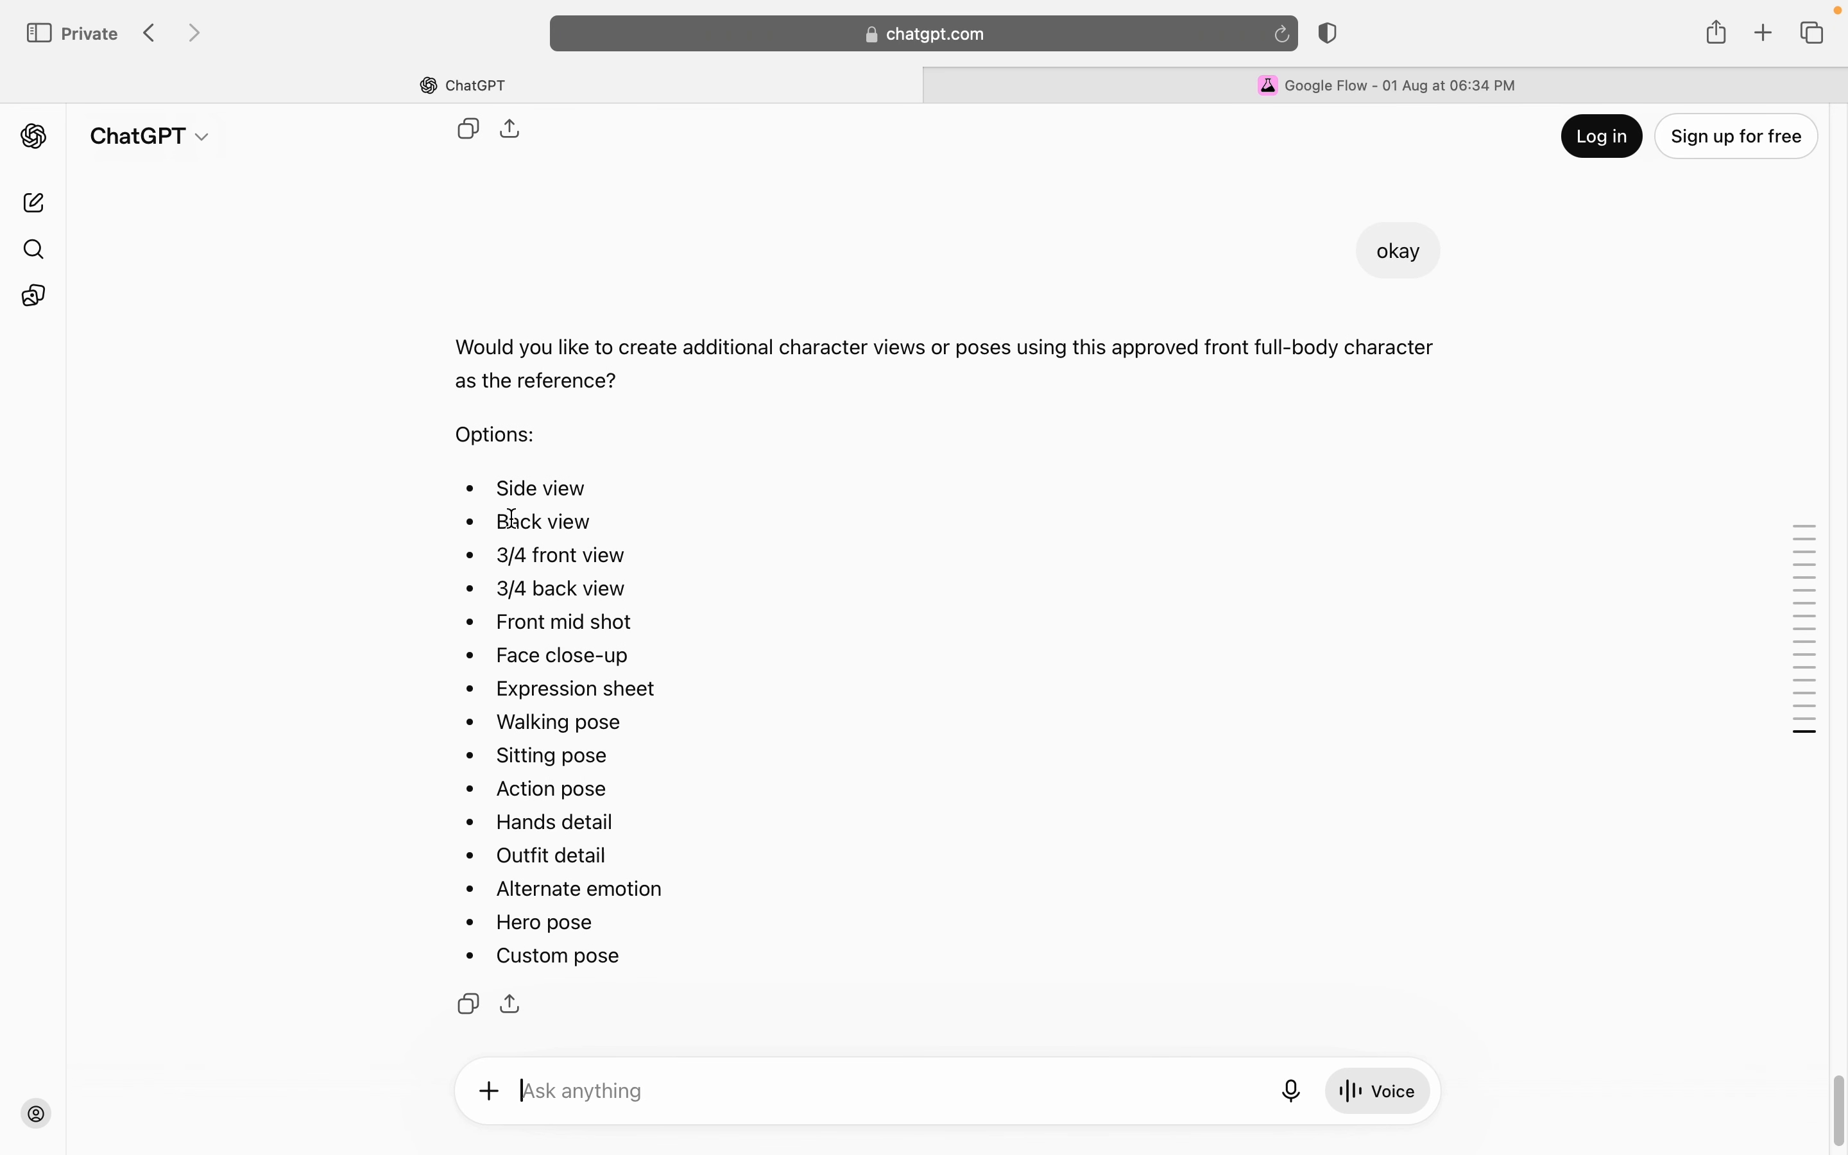
drag(498, 486, 641, 651)
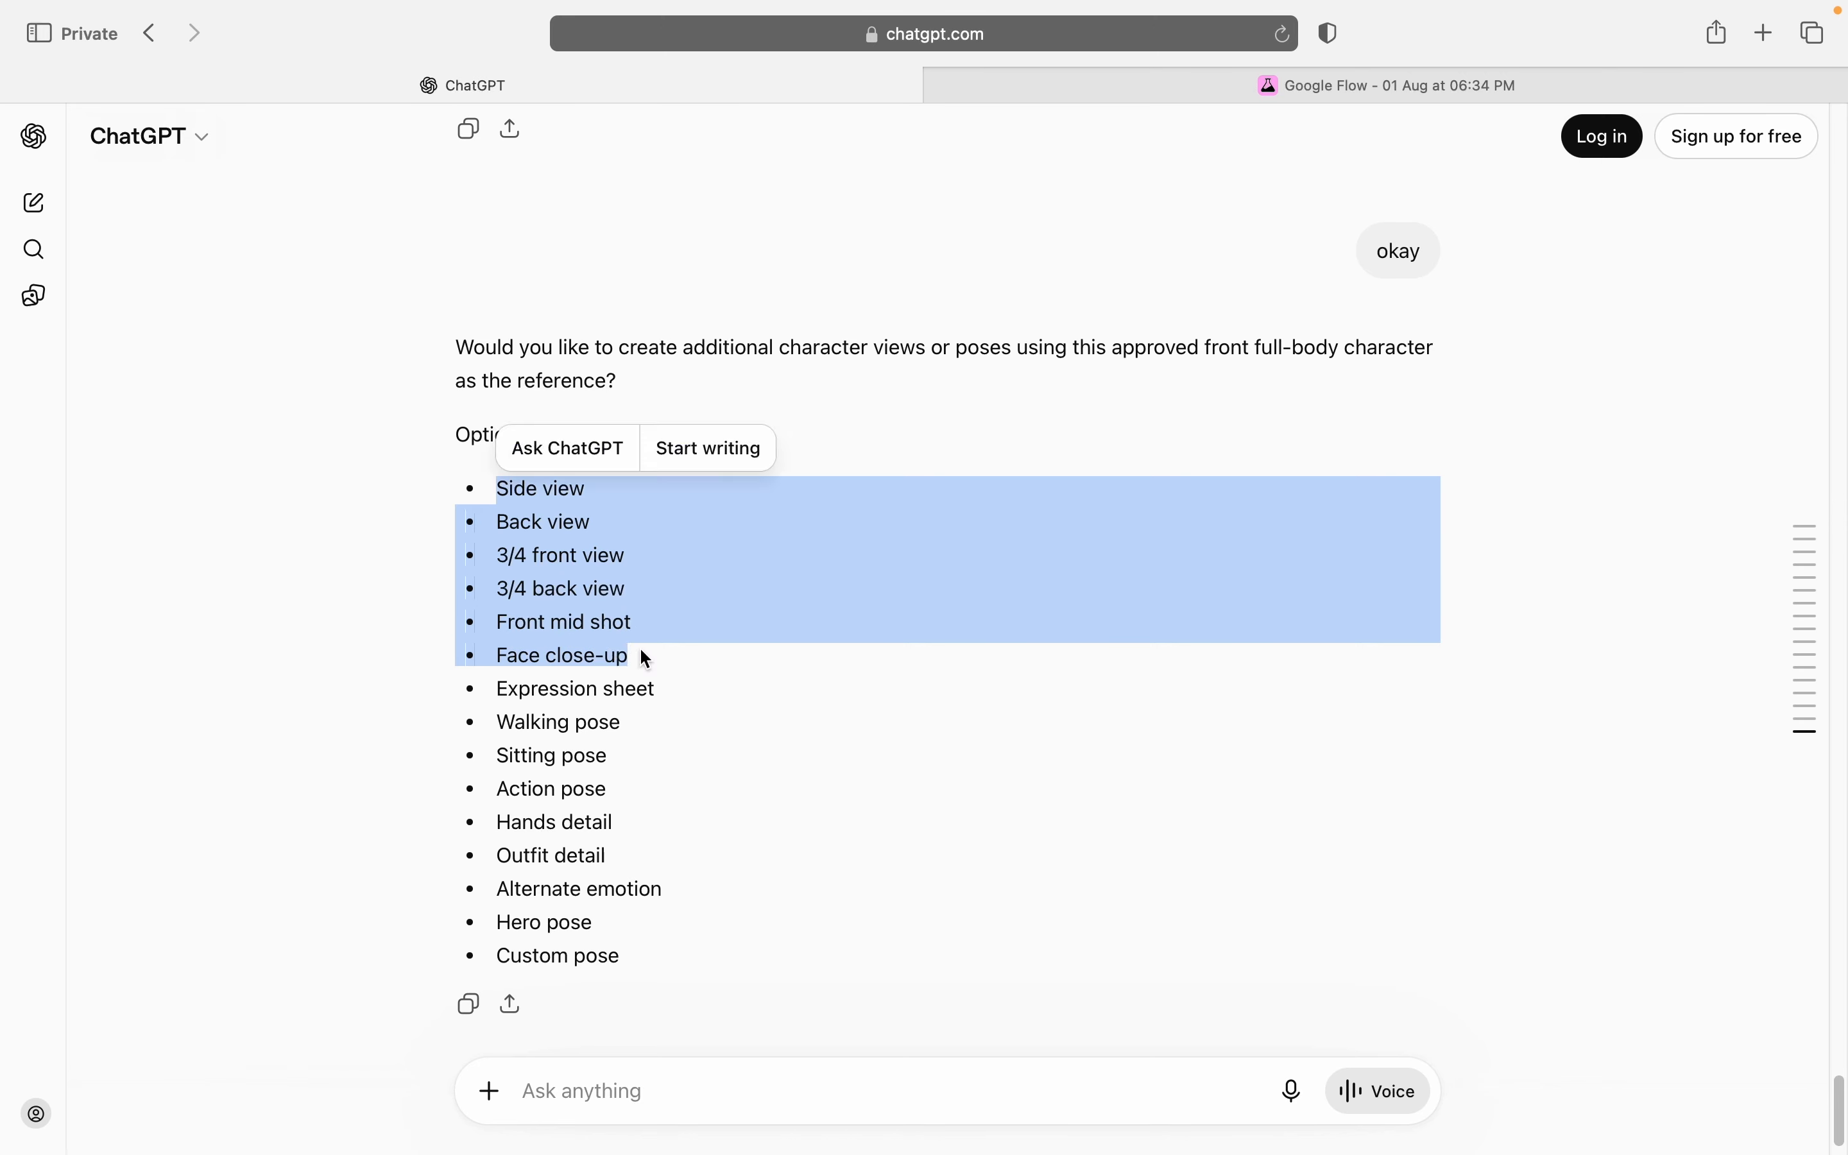
drag(499, 680, 710, 978)
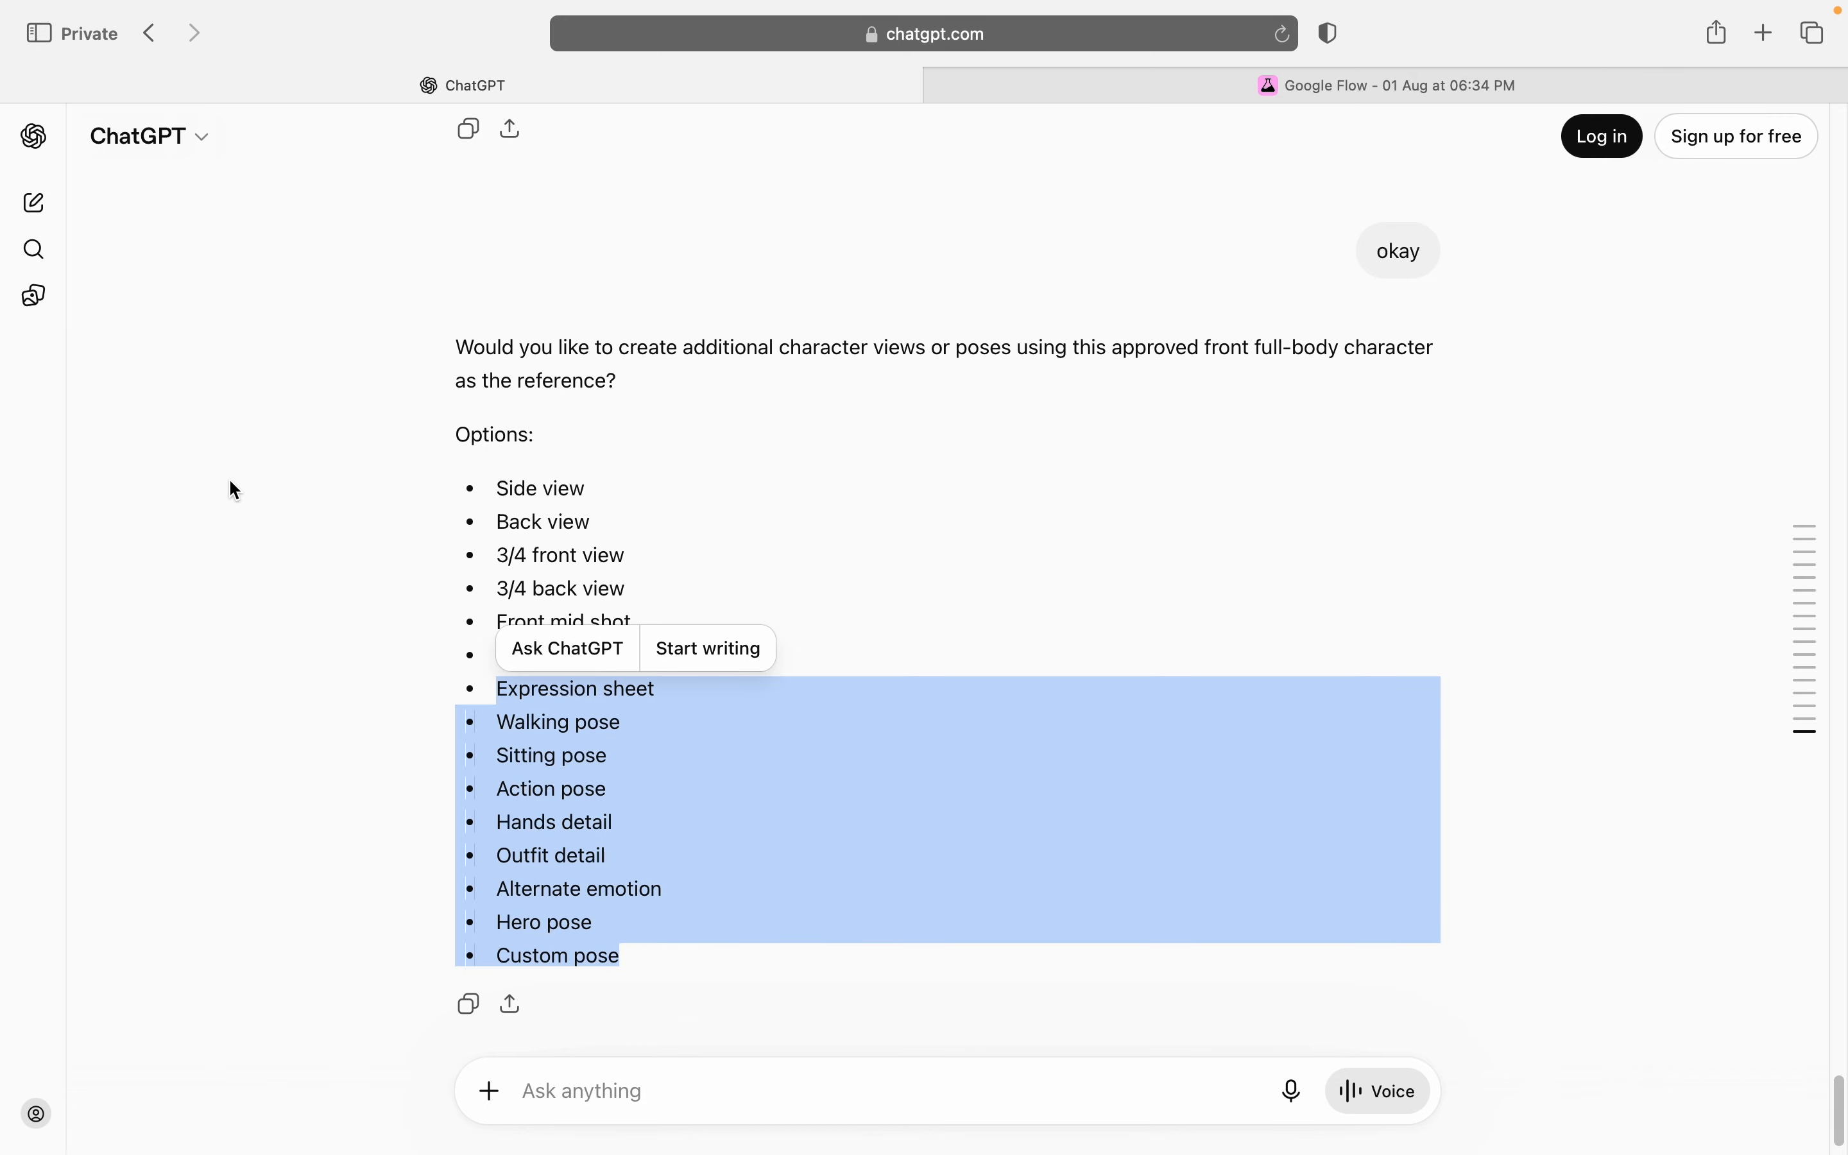
click(510, 479)
drag(505, 478, 627, 657)
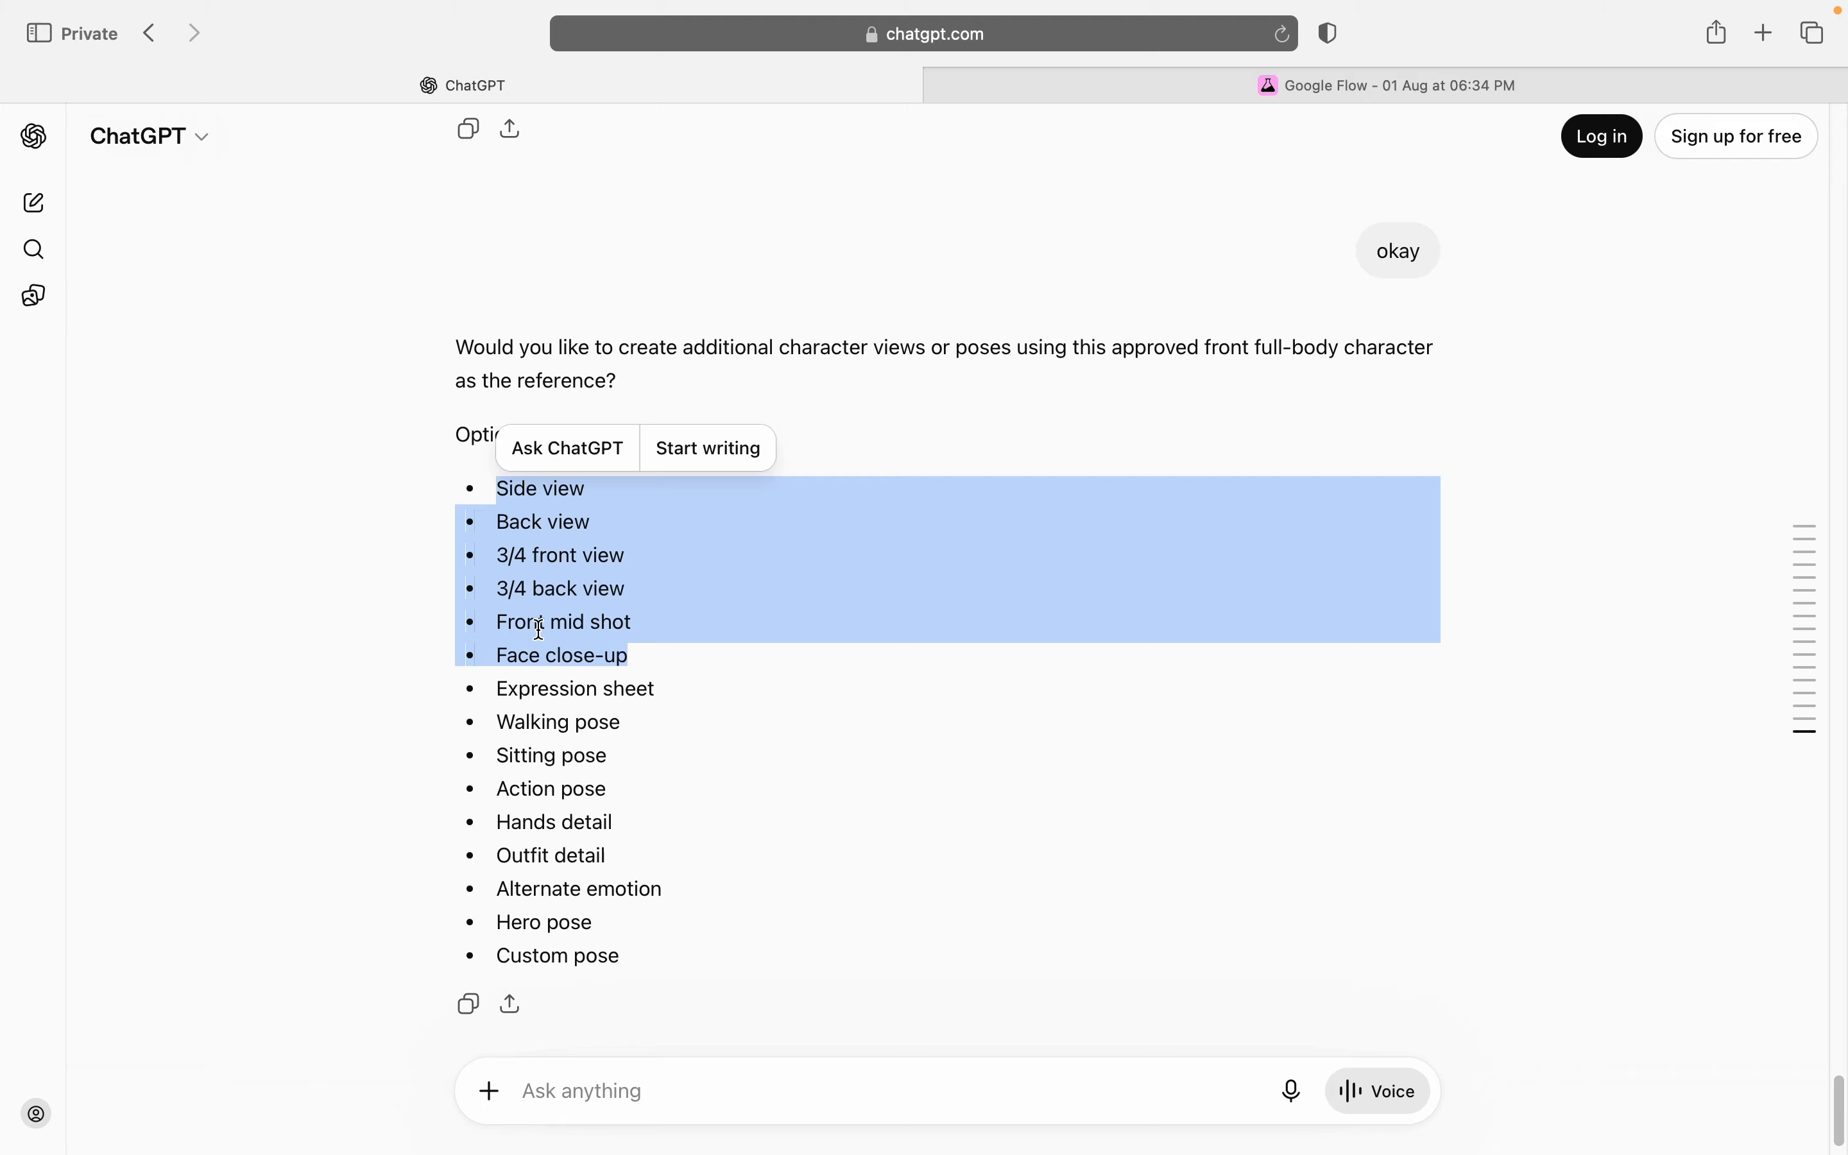
click(617, 655)
Step: Send "Face close-up" as the chosen view in the chat and copy the generated JSON prompt
drag(655, 668, 502, 652)
key(super+c)
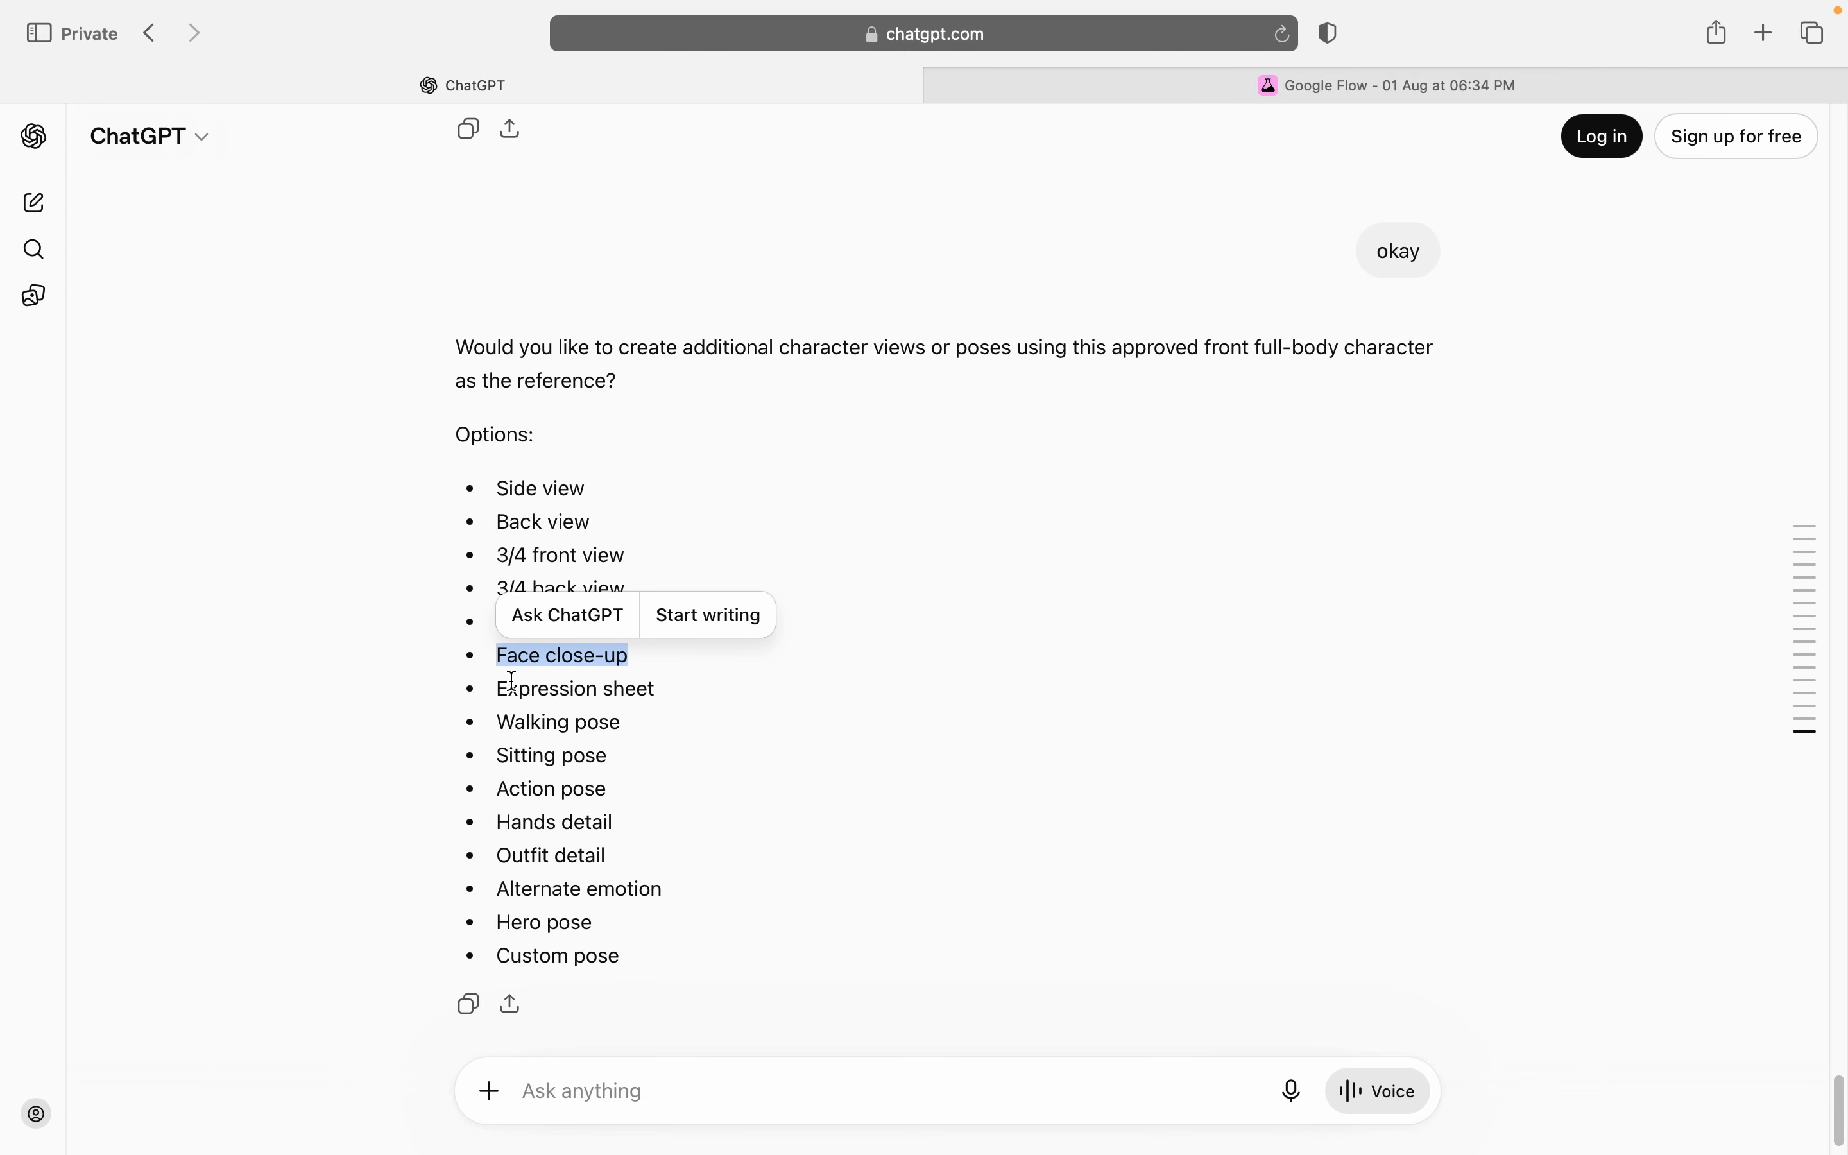
click(831, 1098)
key(super+v)
key(Return)
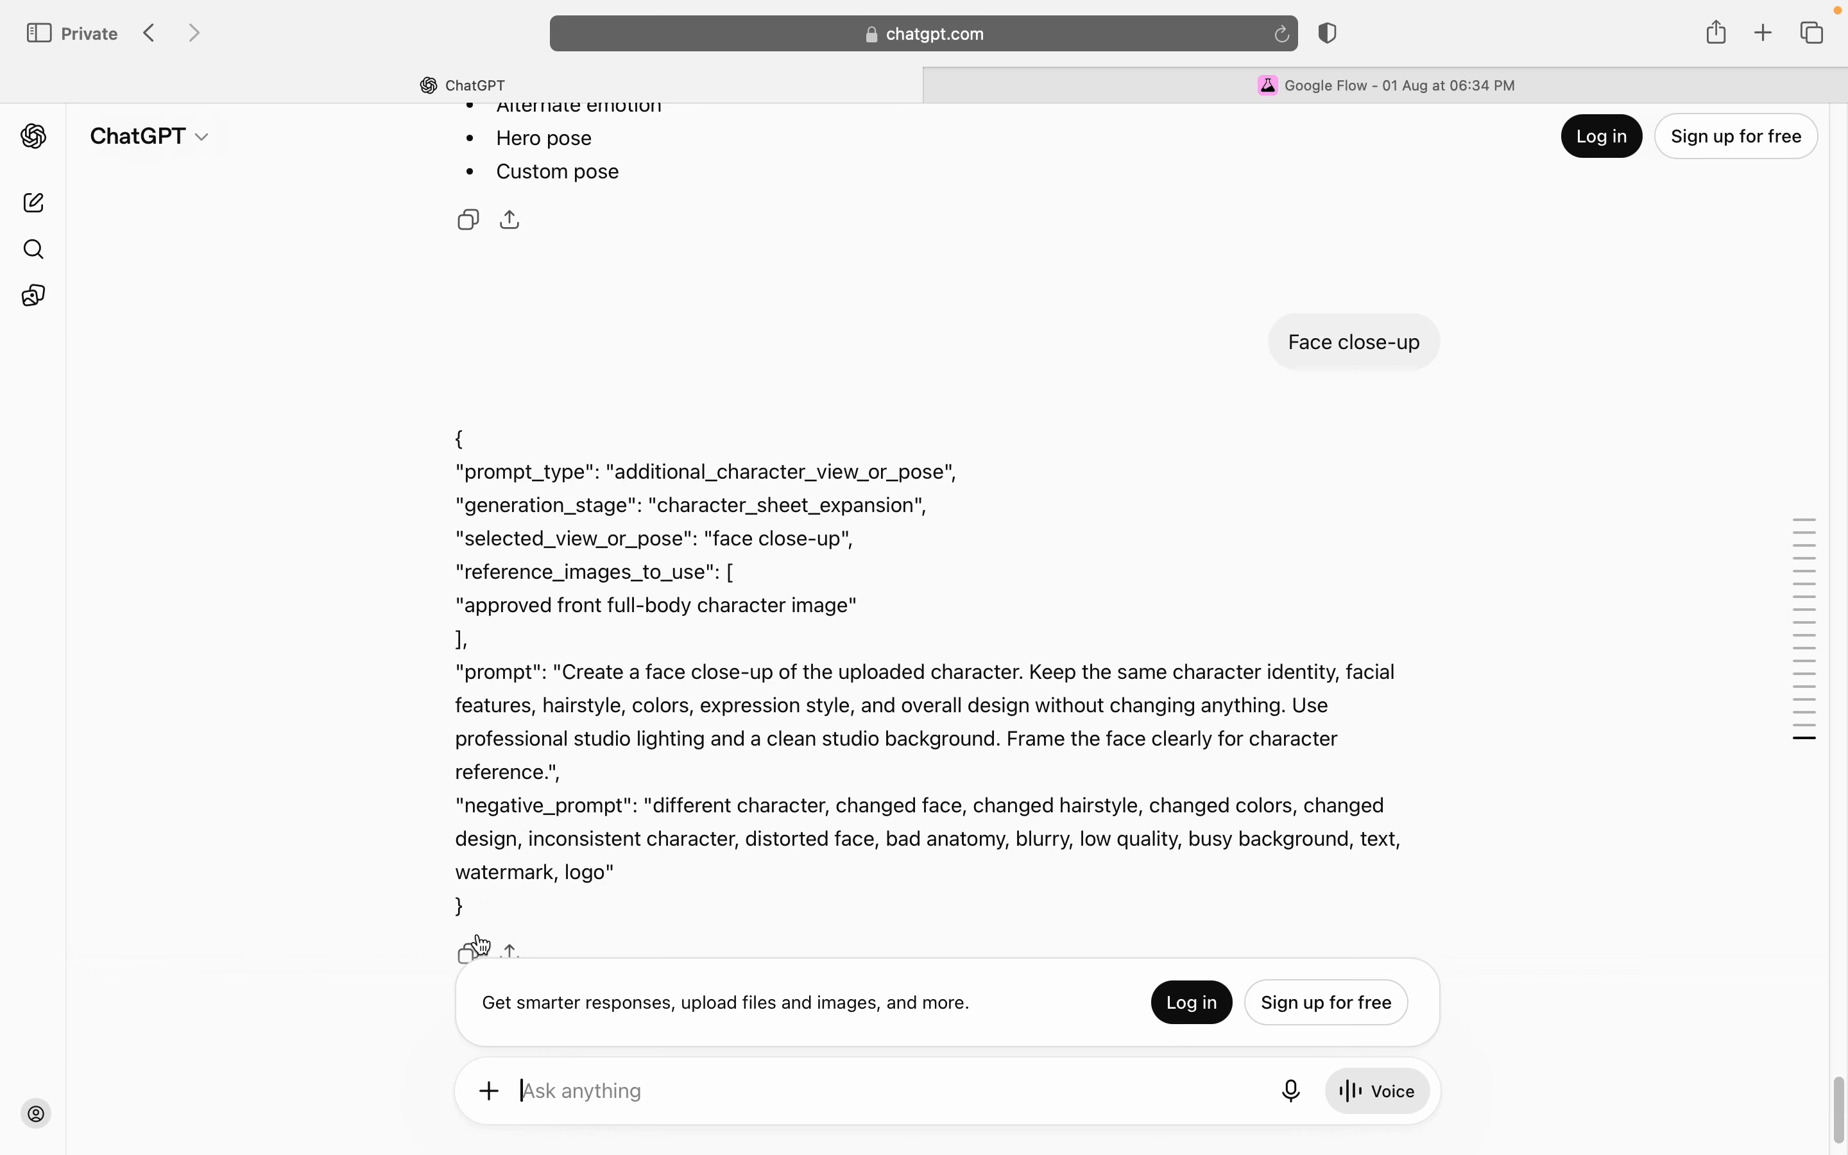
click(469, 950)
Step: Switch to Google Flow and generate the face close-up from the copied prompt, with the full-body image of the black-and-white-haired woman as reference
click(1351, 89)
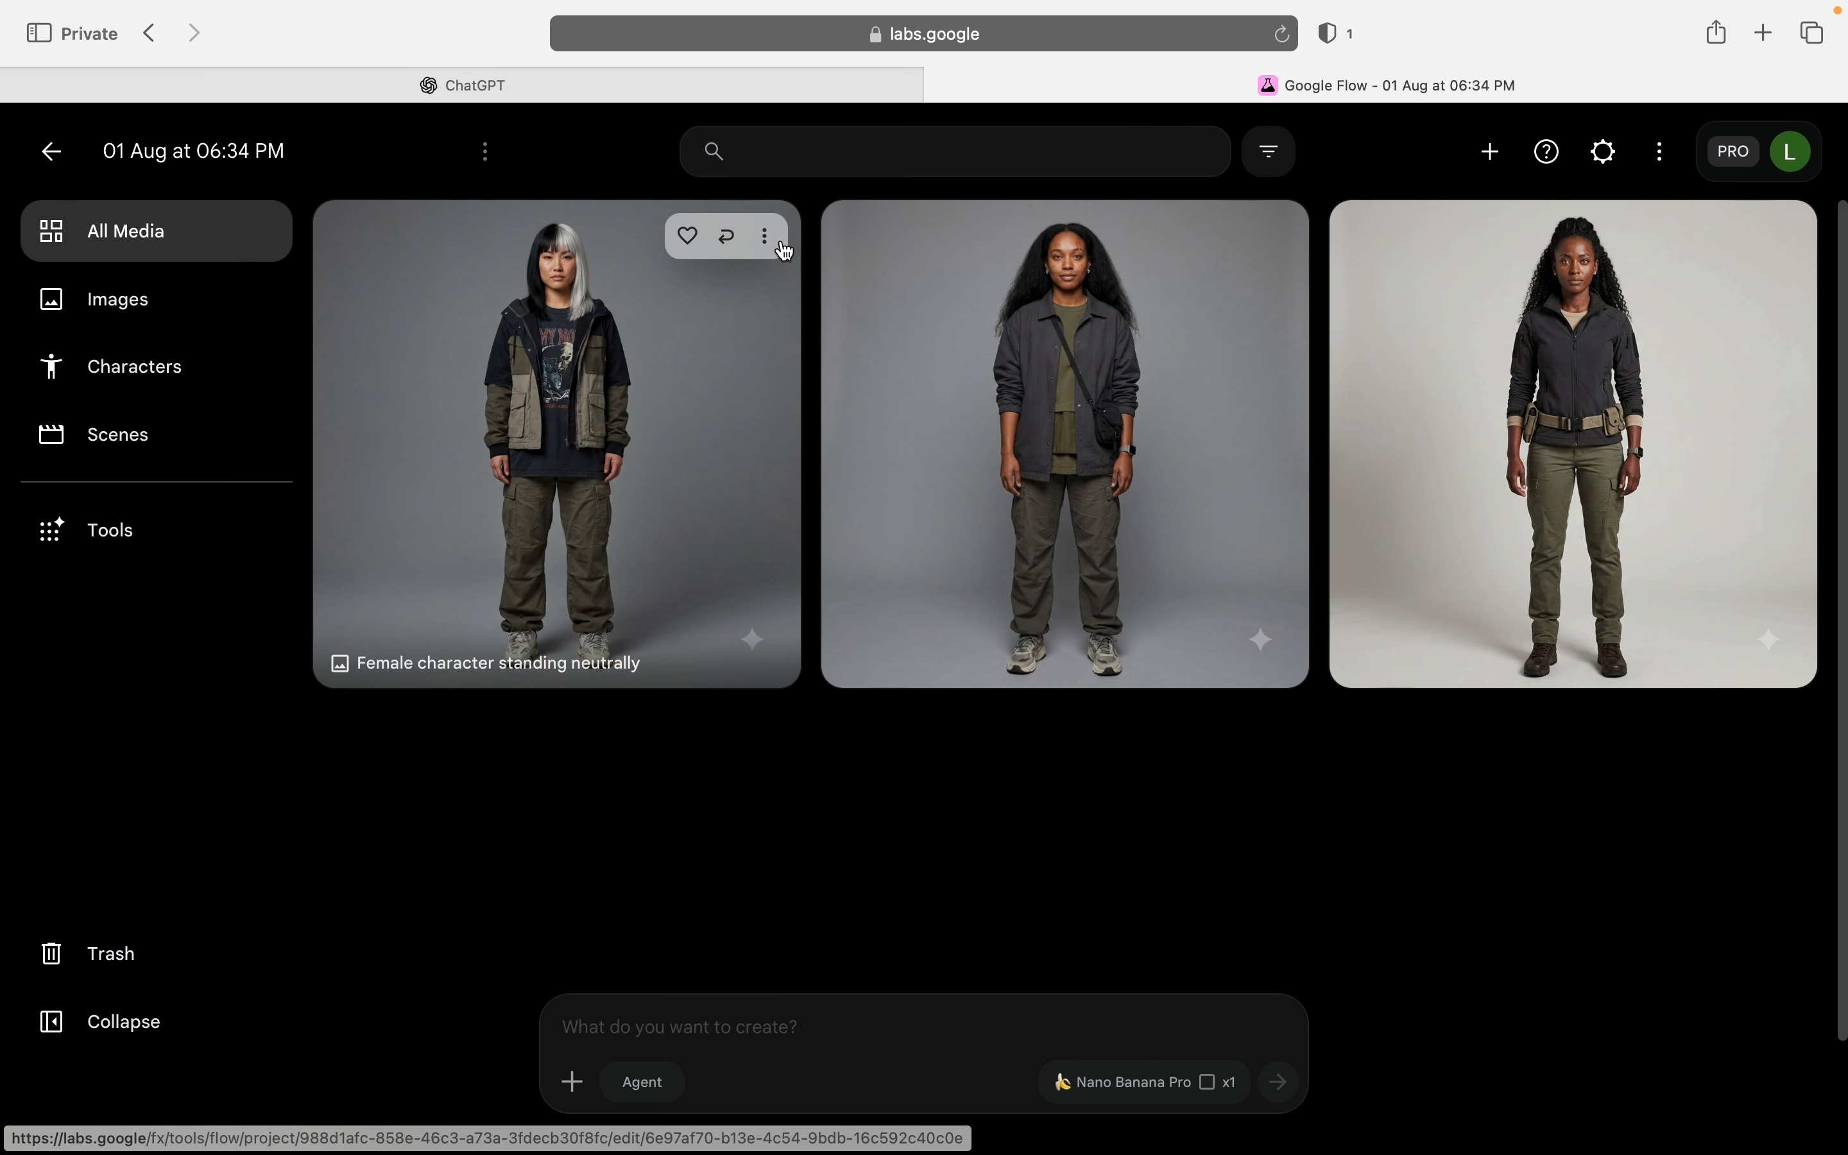
click(763, 252)
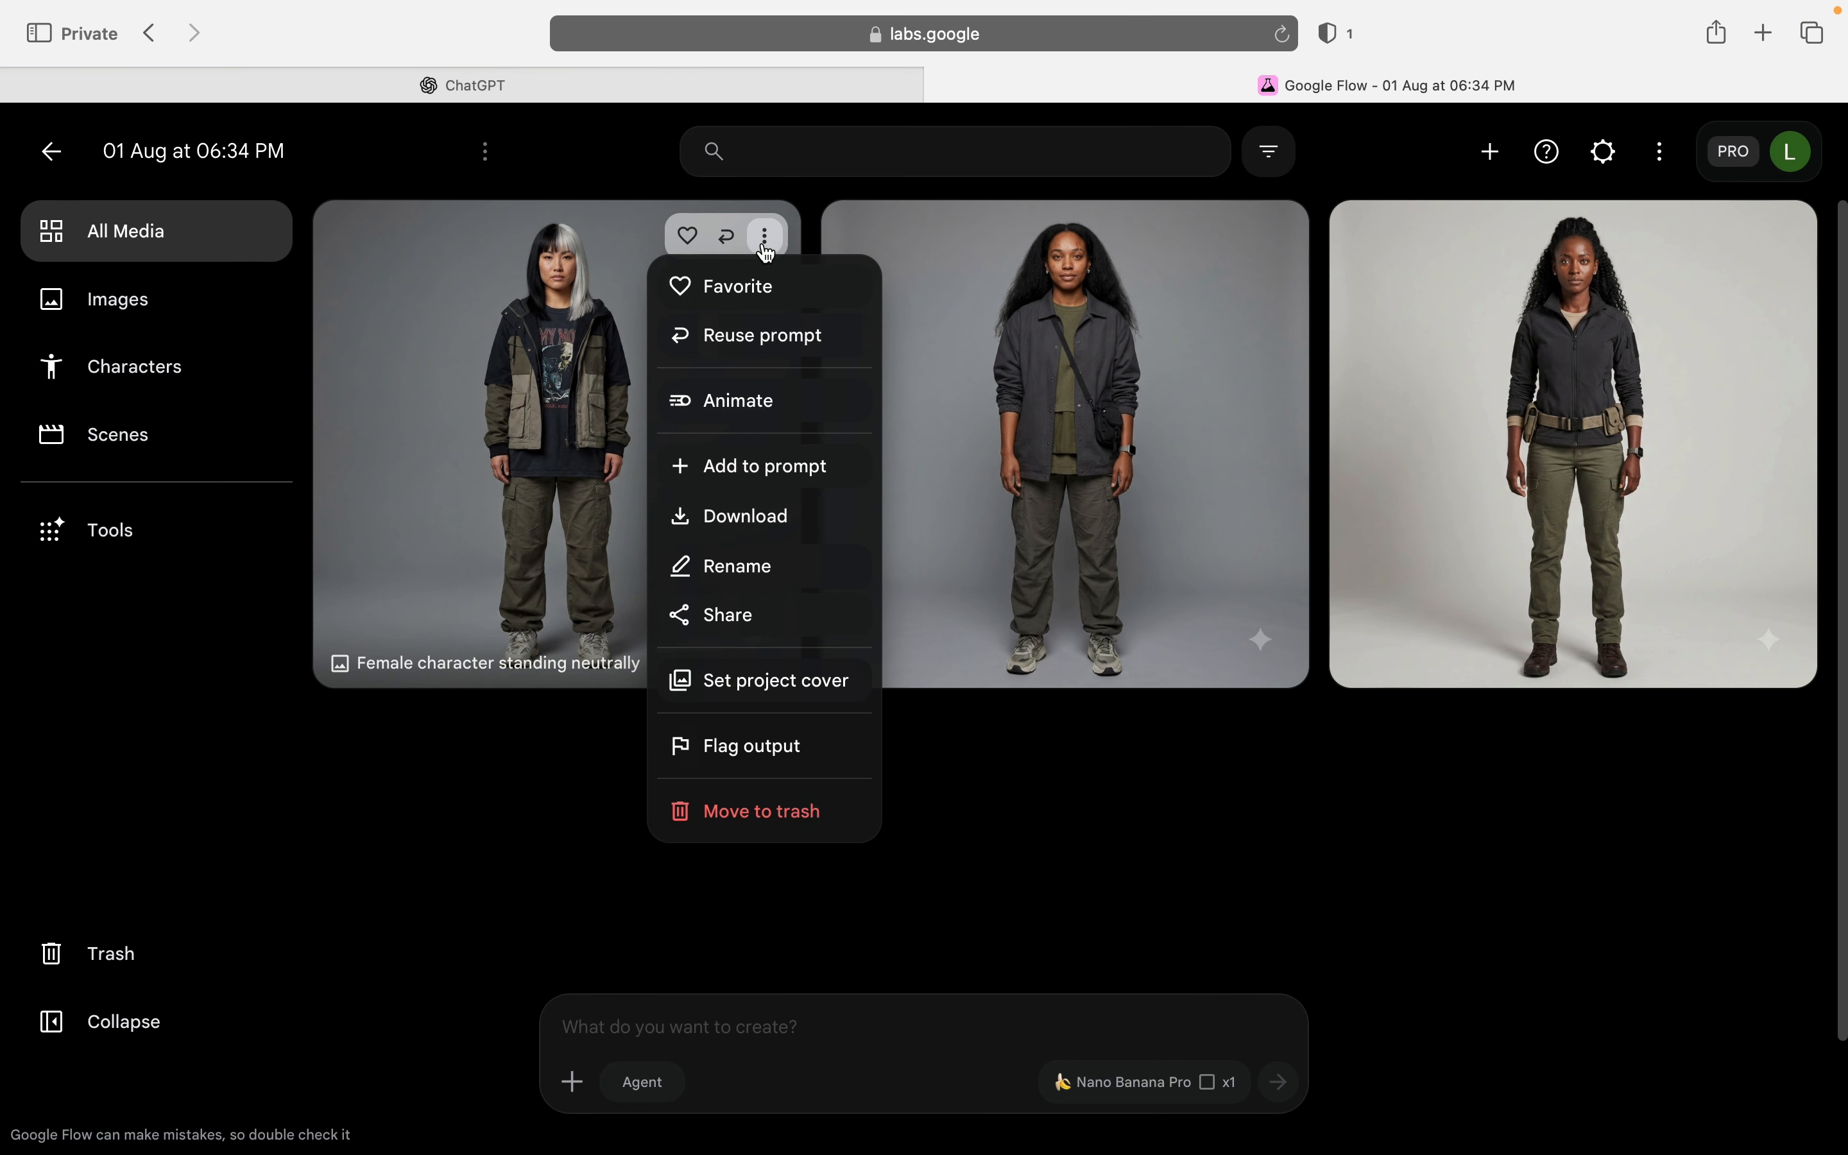
click(791, 468)
click(716, 1036)
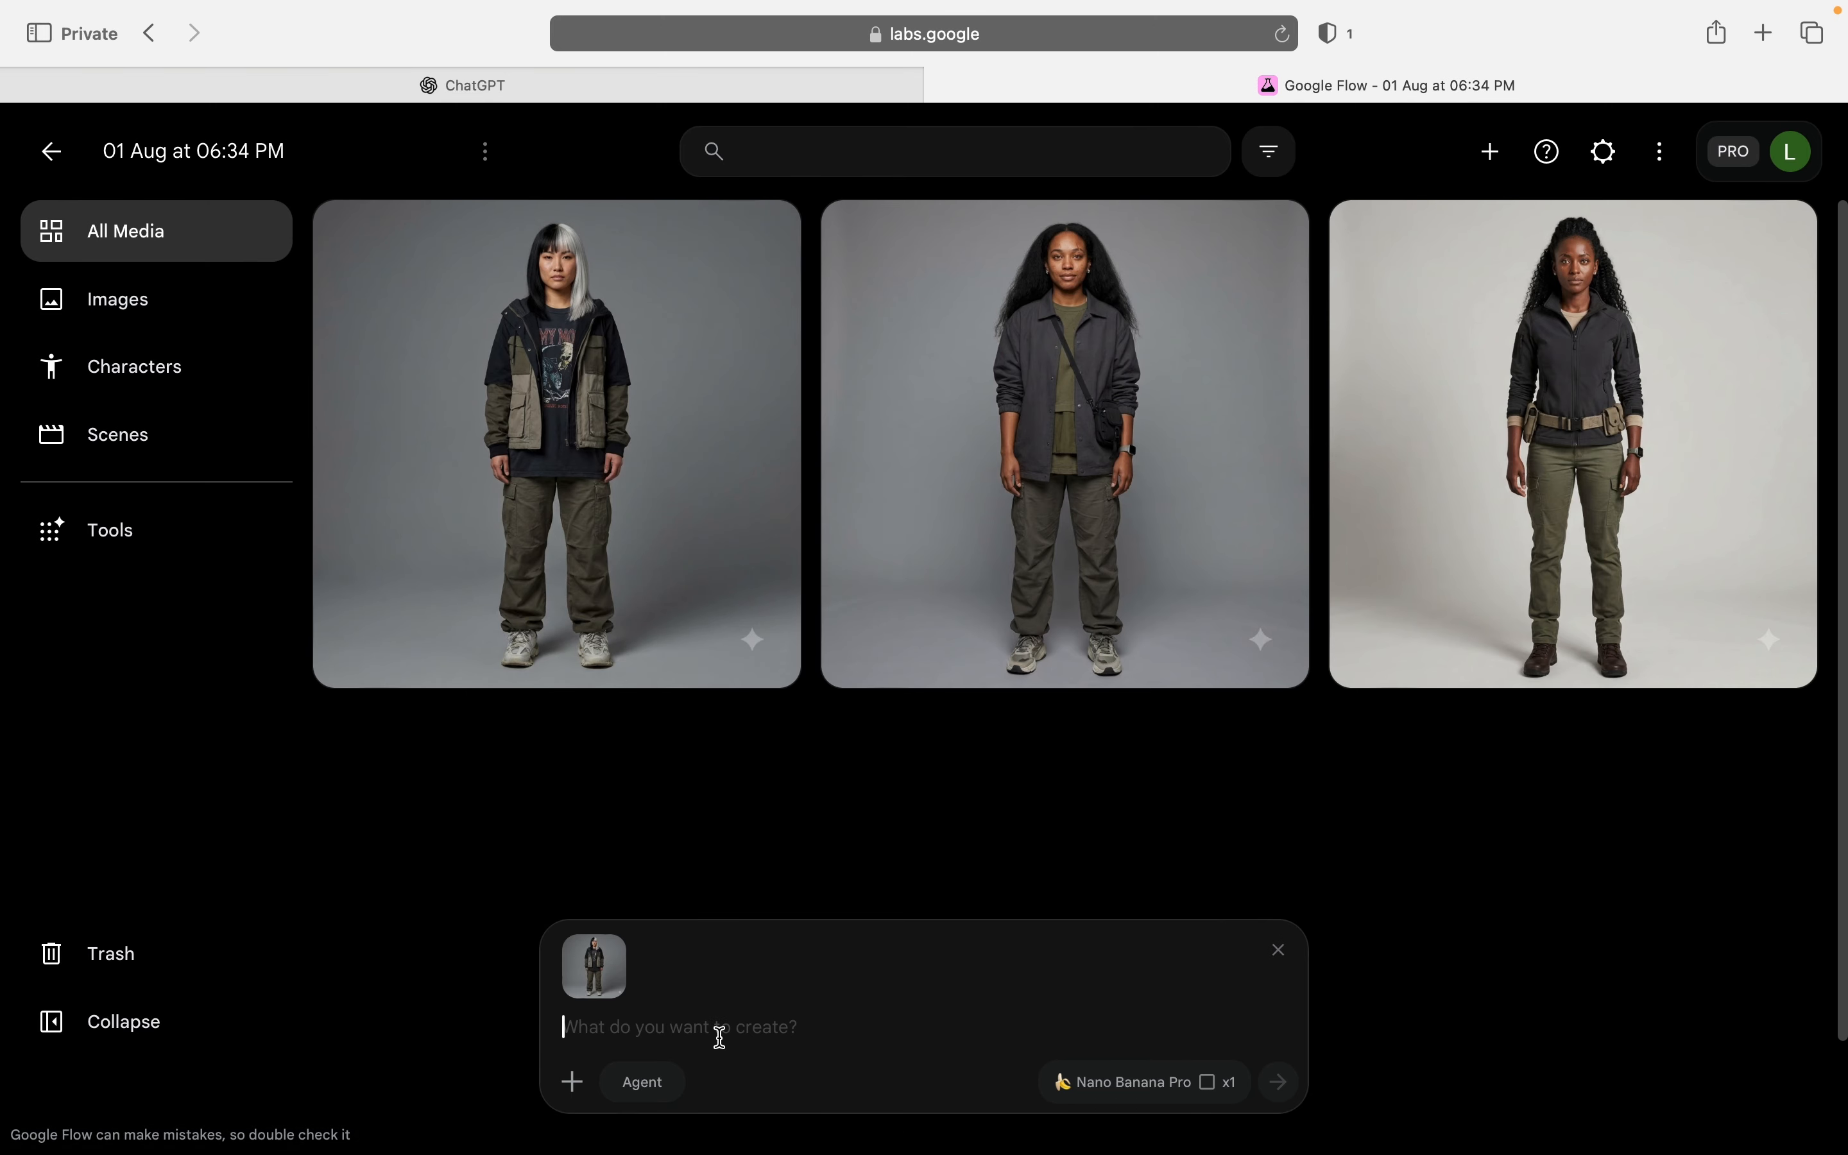
key(super+v)
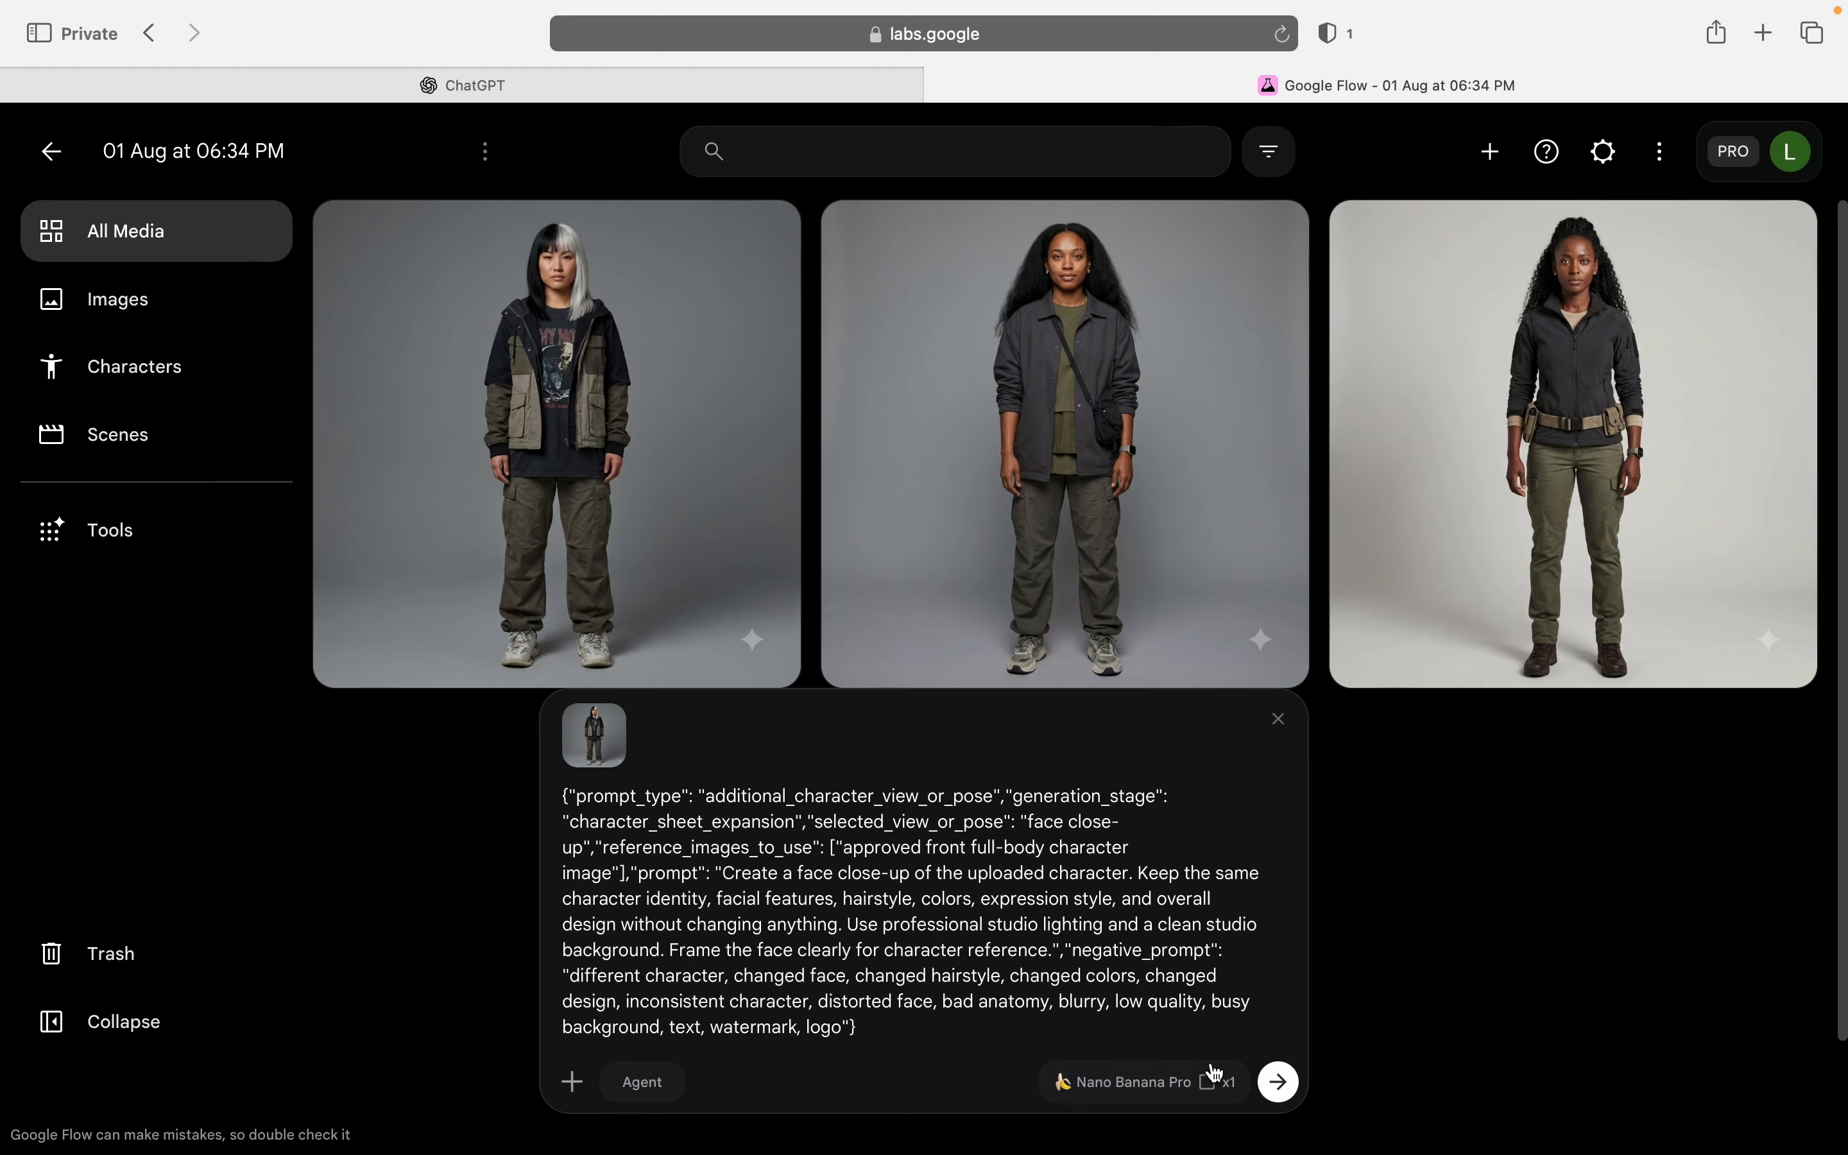
click(1277, 1082)
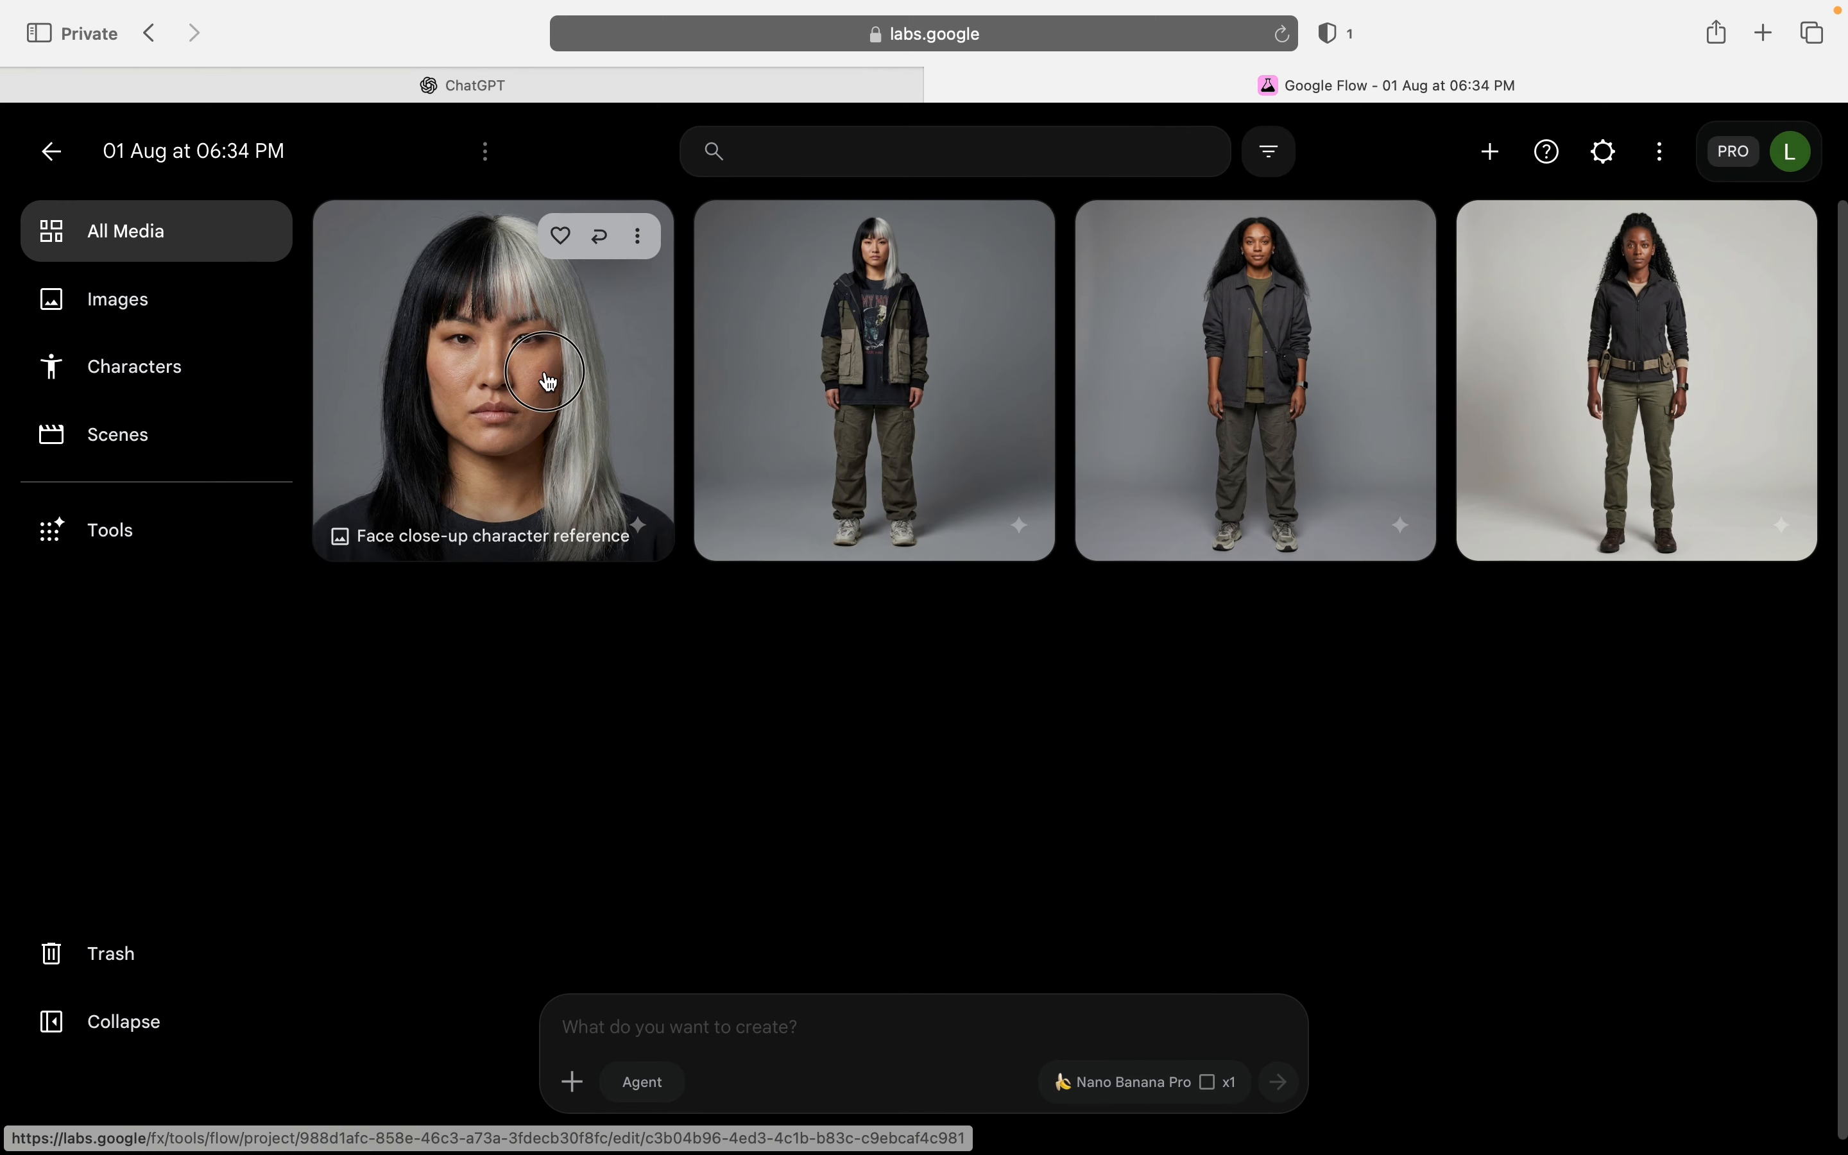
Step: Inspect the generated face close-up at full size and return to the media gallery
click(548, 380)
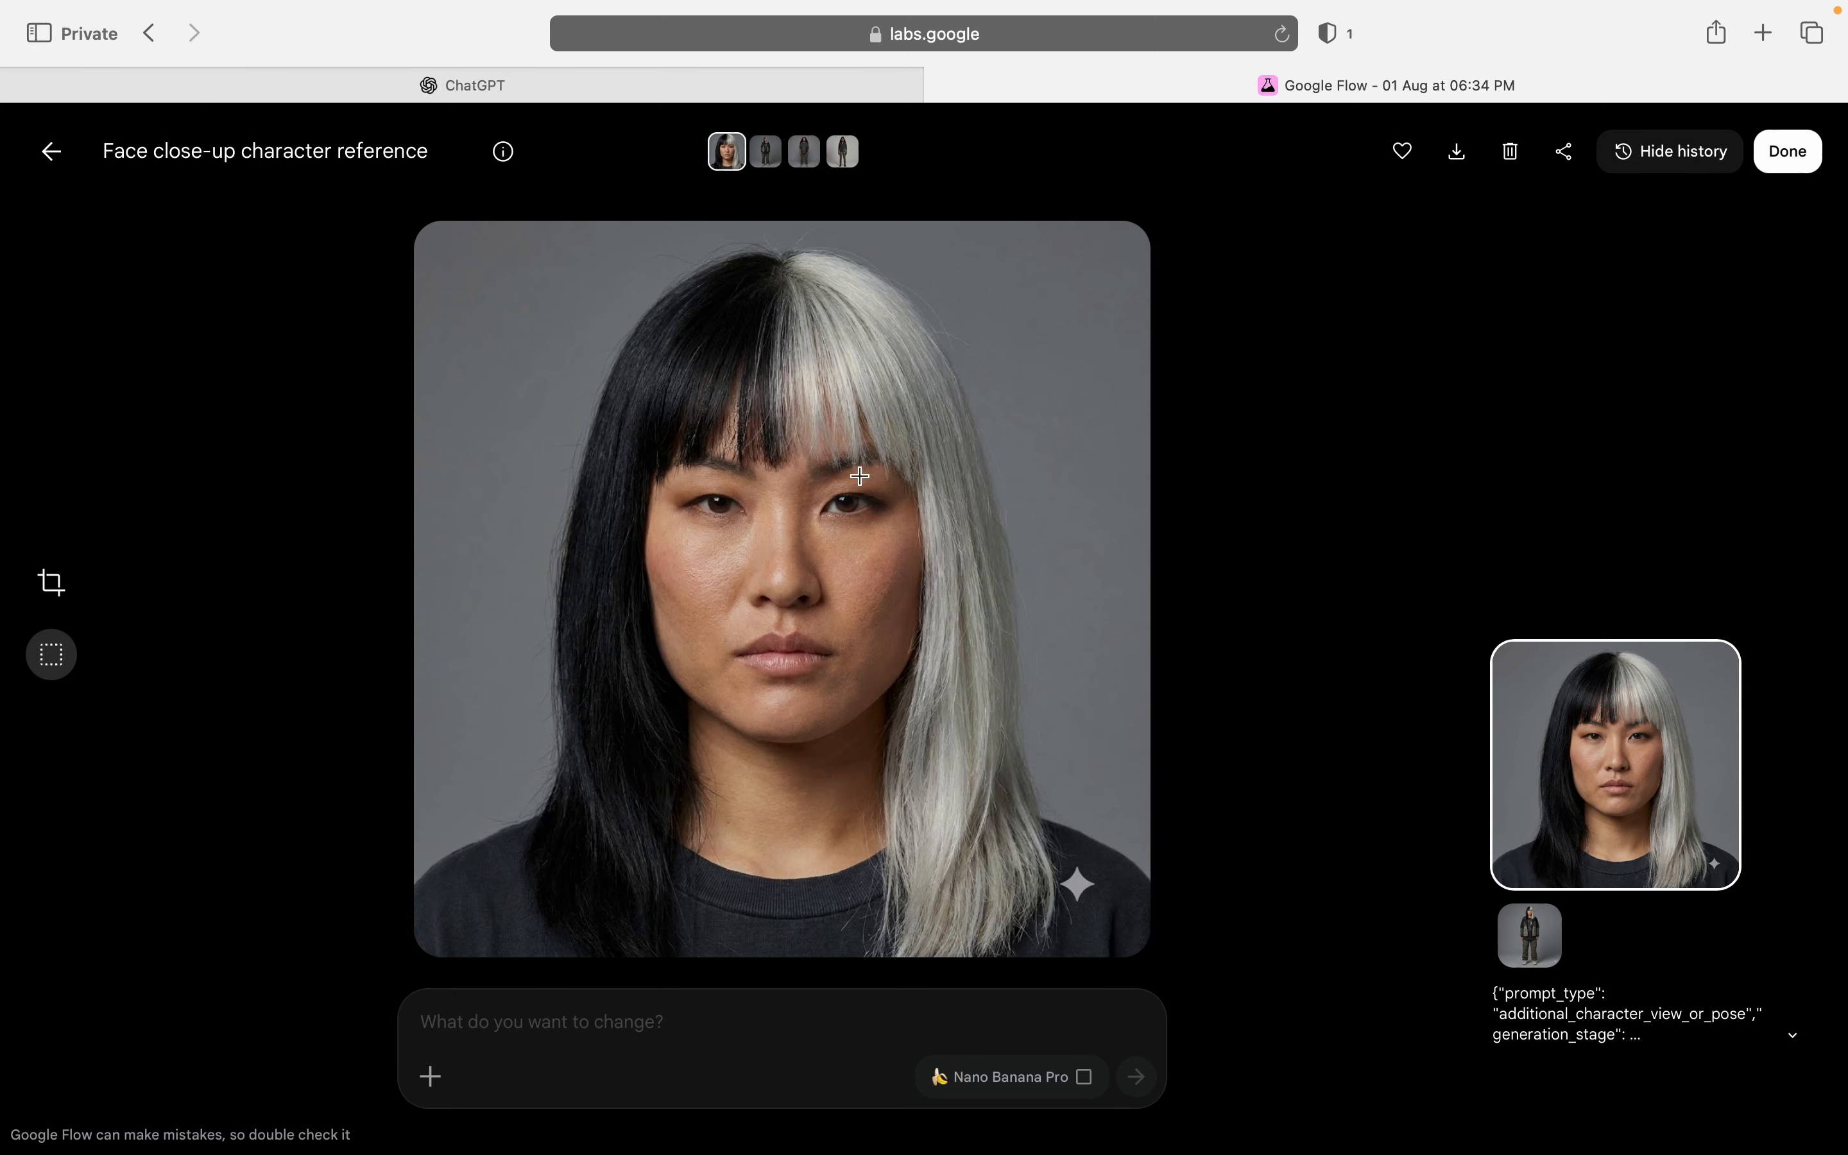
click(47, 169)
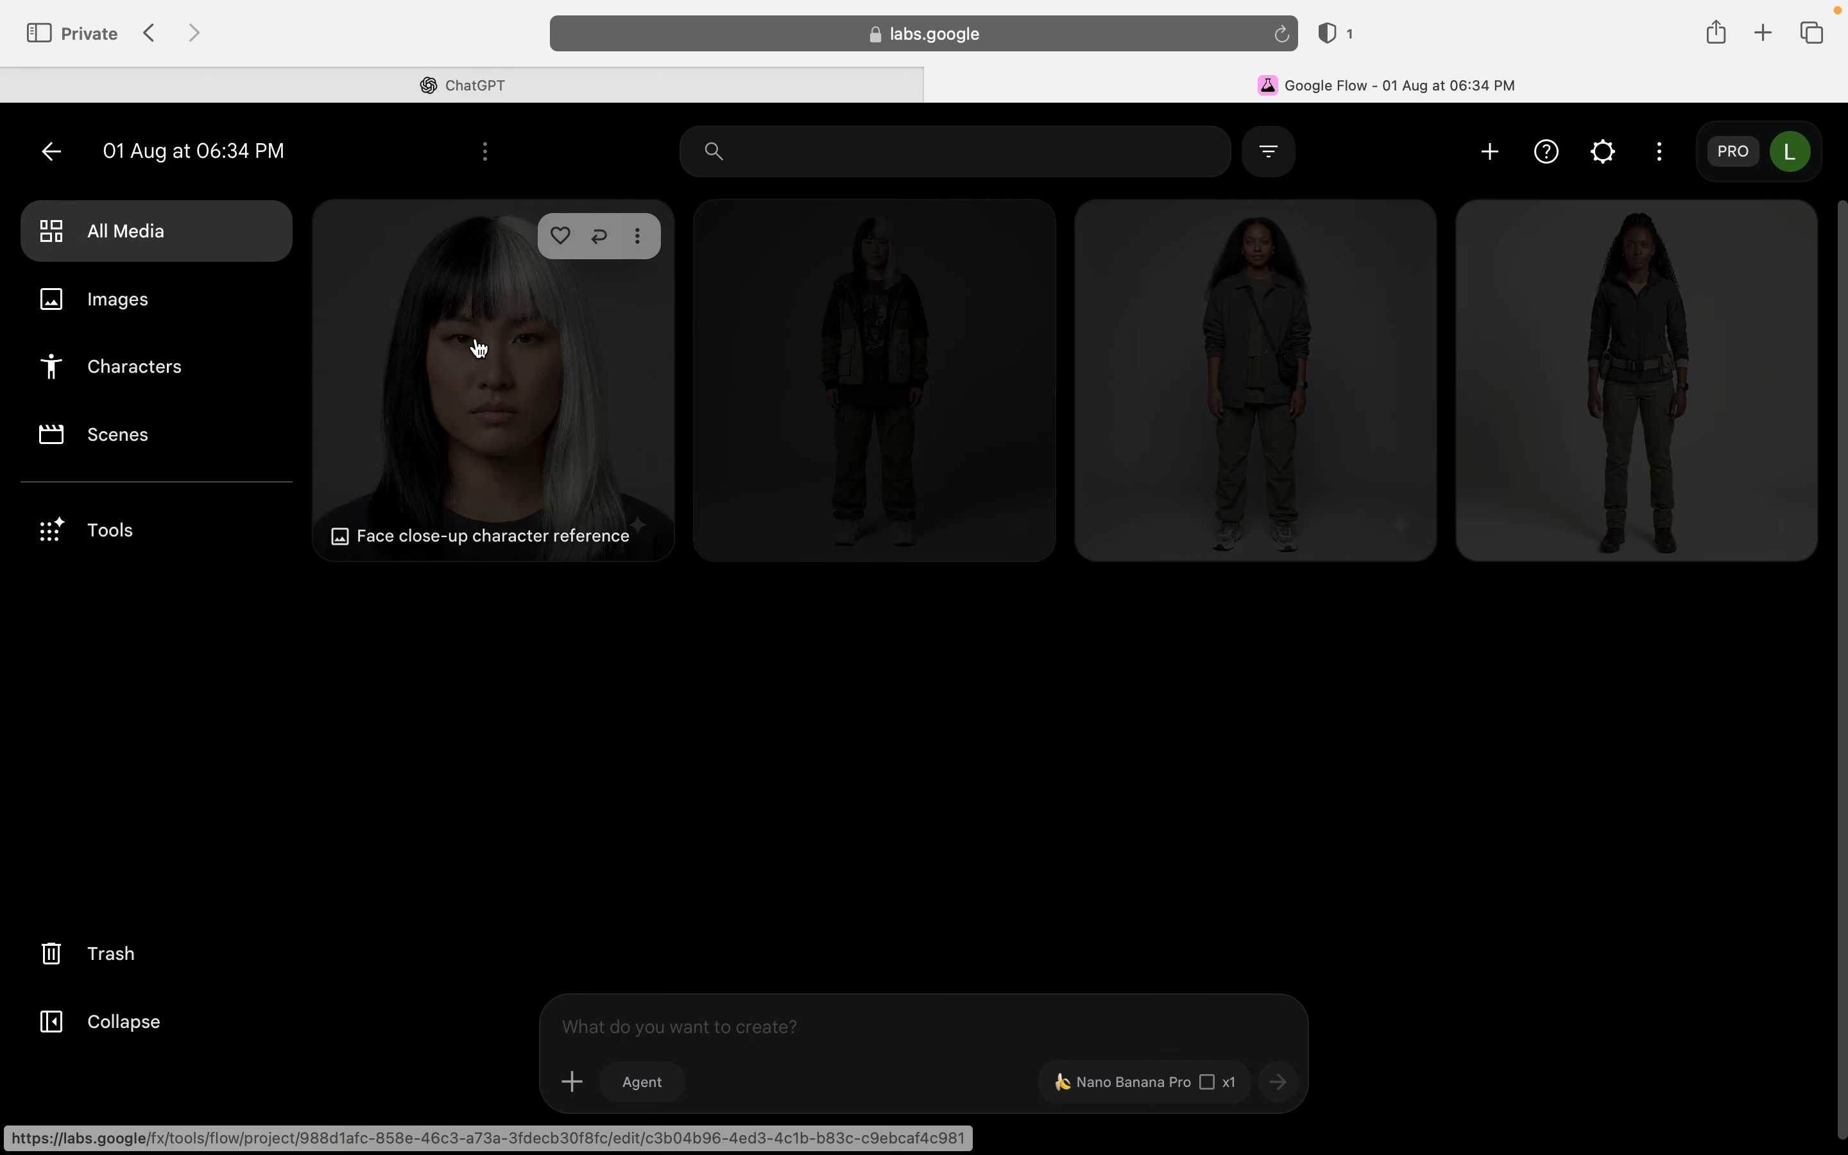
click(548, 401)
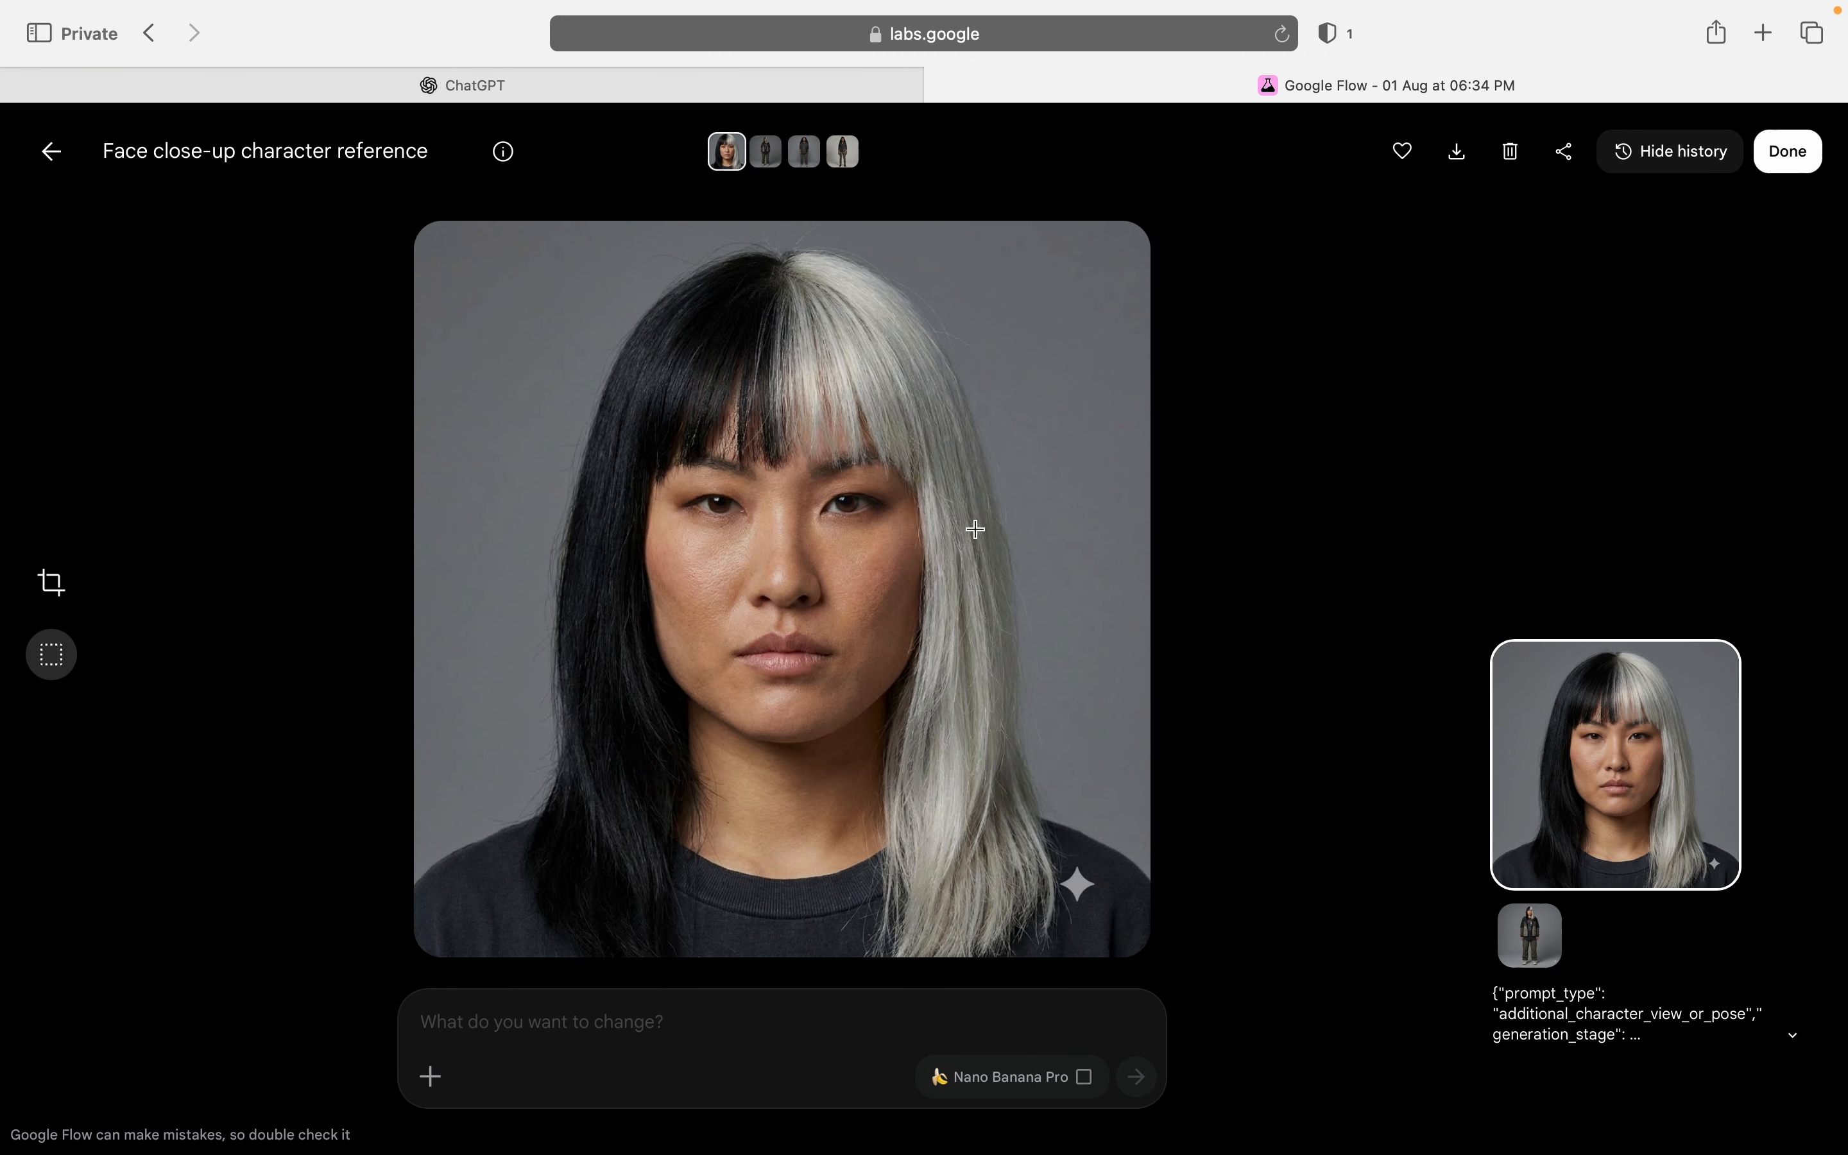
click(65, 158)
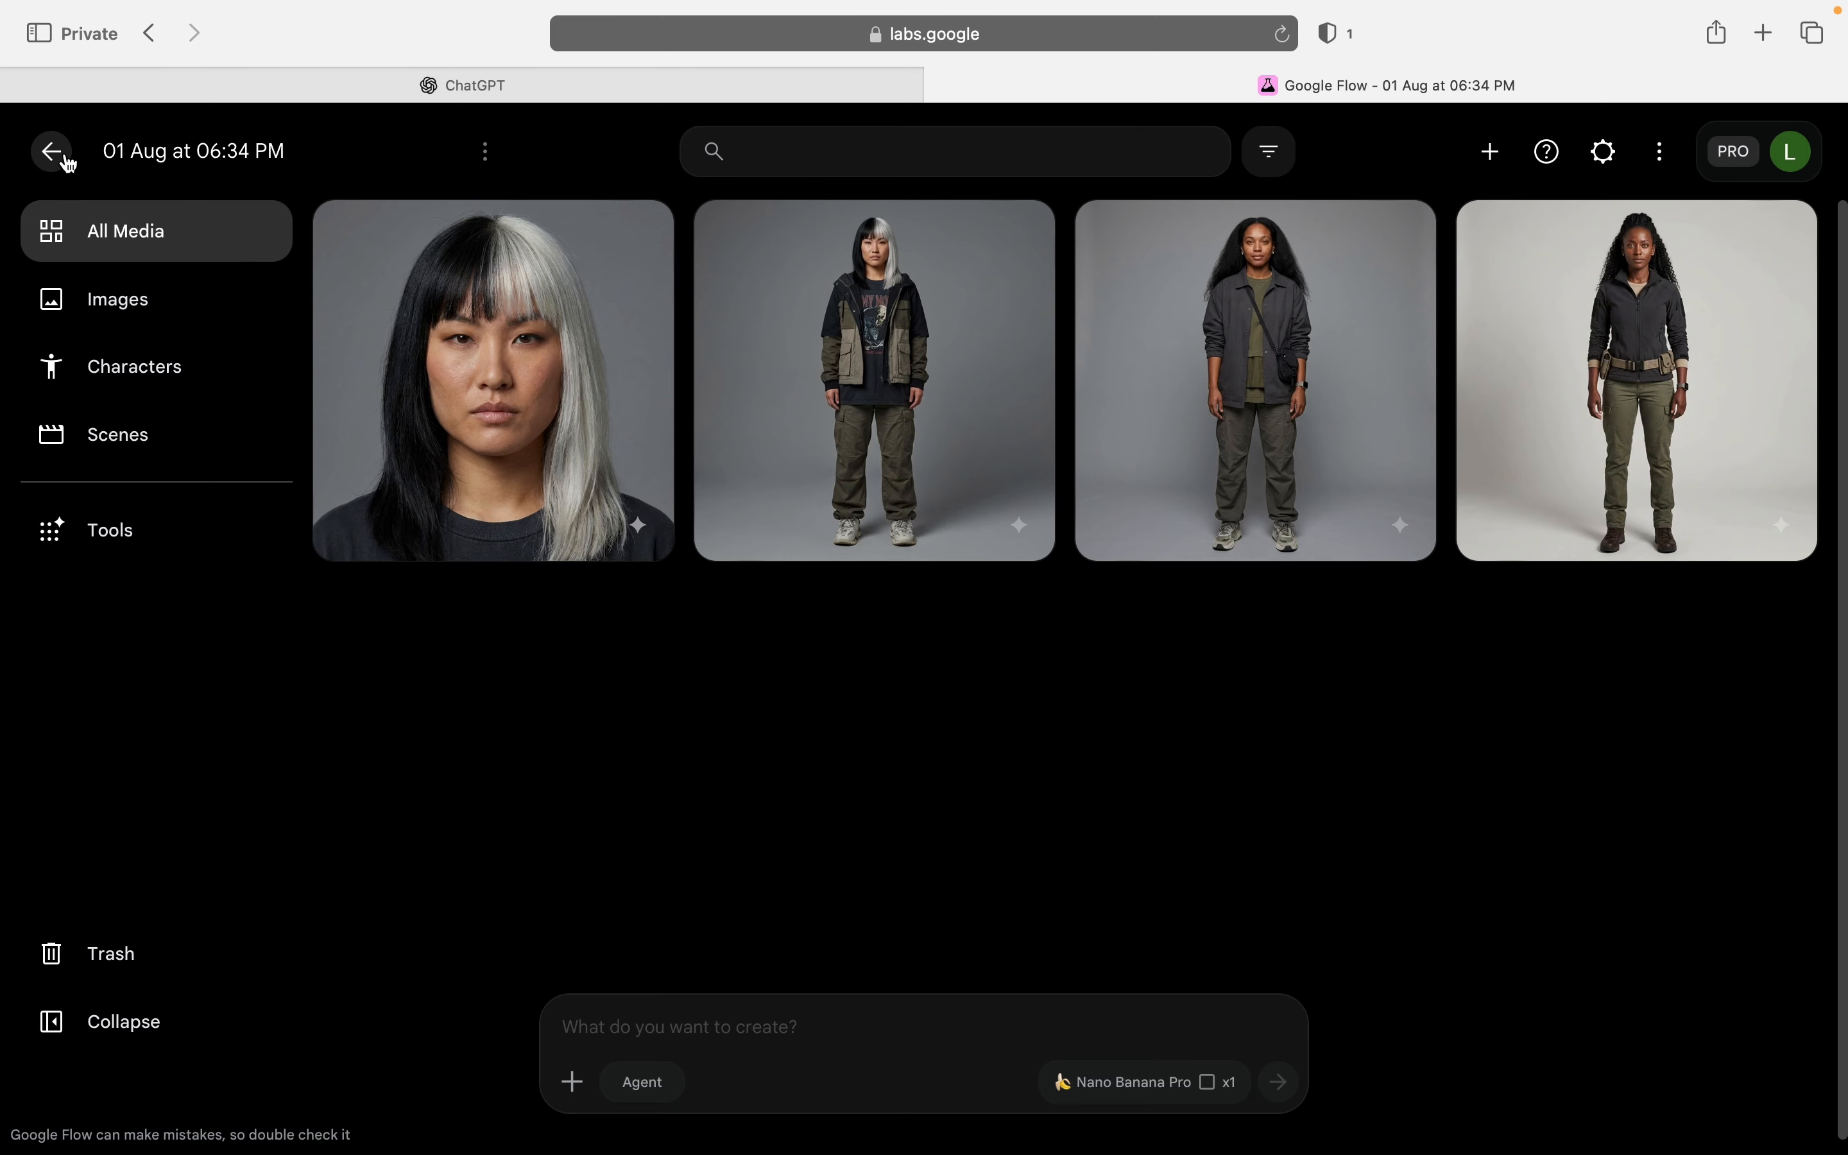
Step: Using the face close-up as reference, generate an image from the pasted "Ultra-realistic human skin with natural pores" prompt, view it and return to the gallery
mouse_move(485, 369)
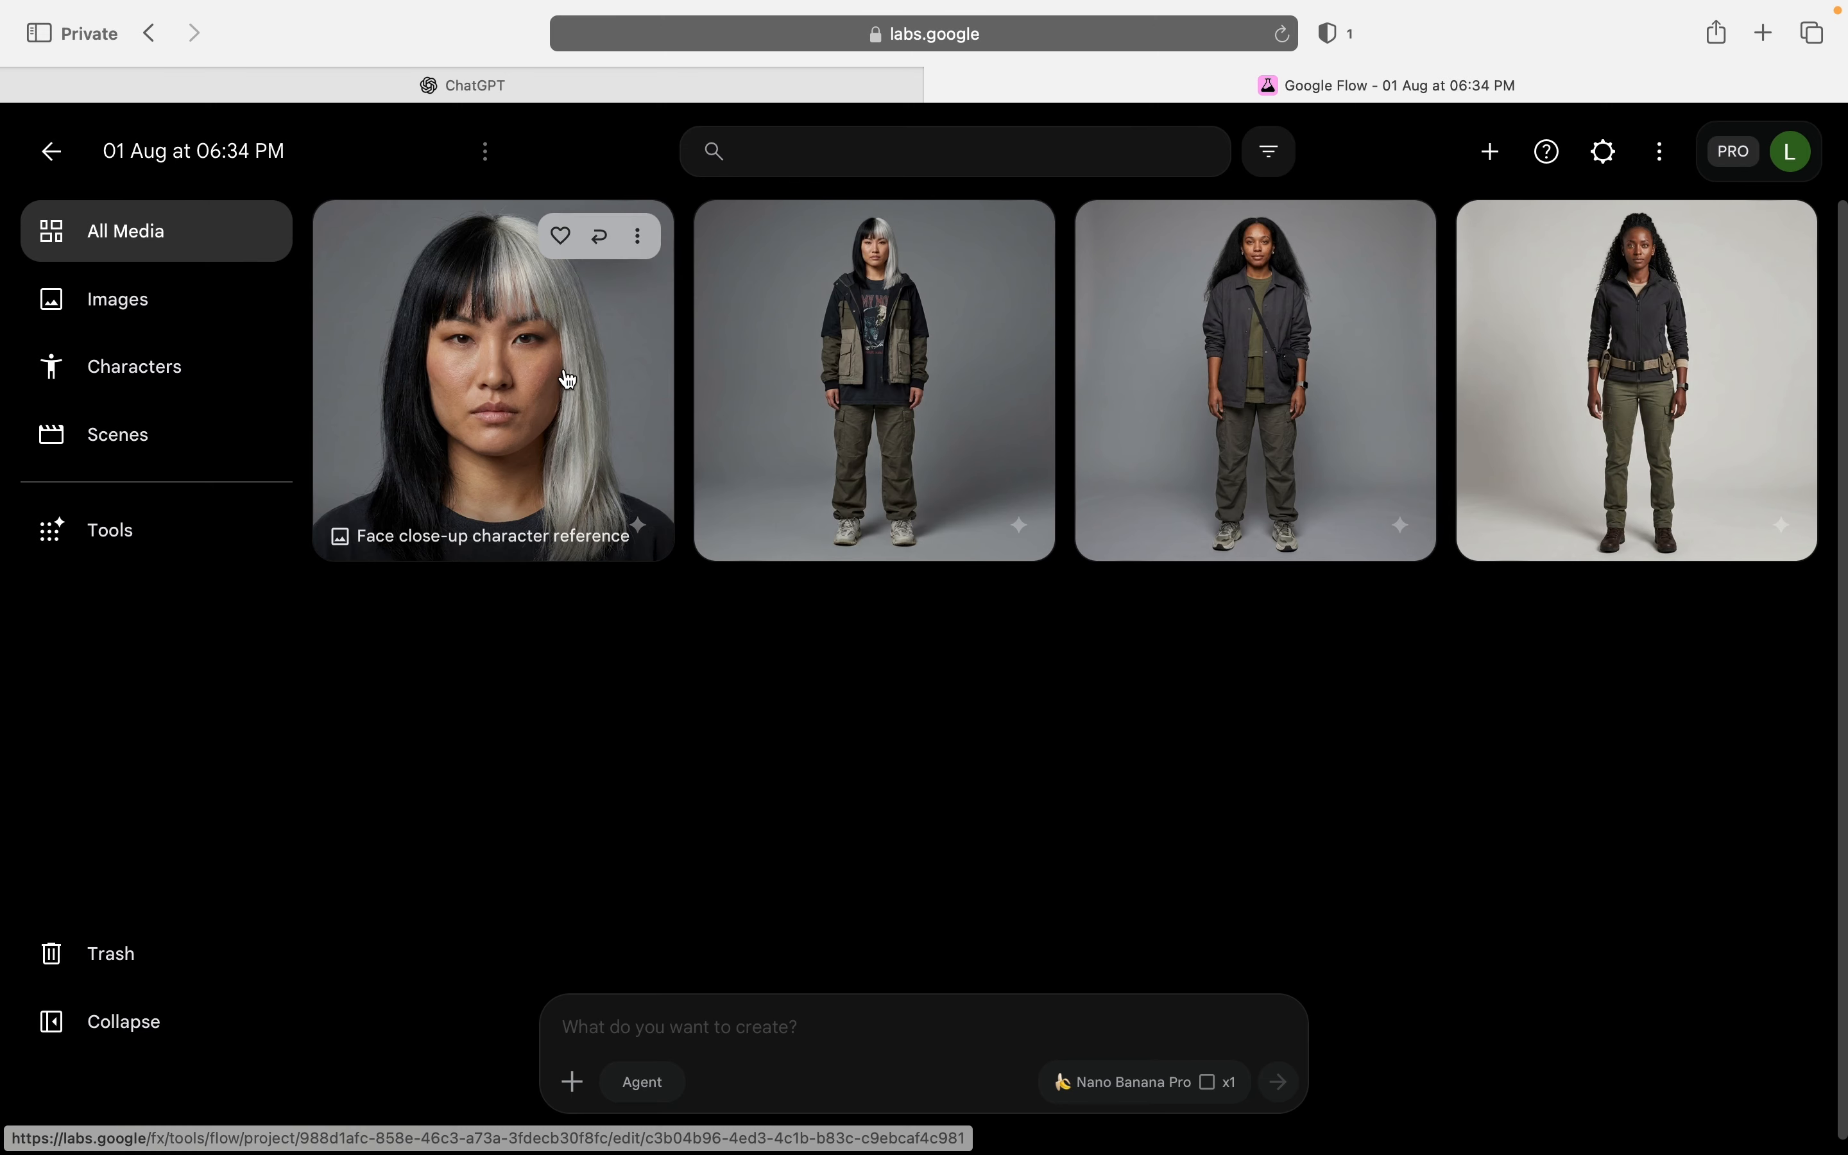
click(638, 237)
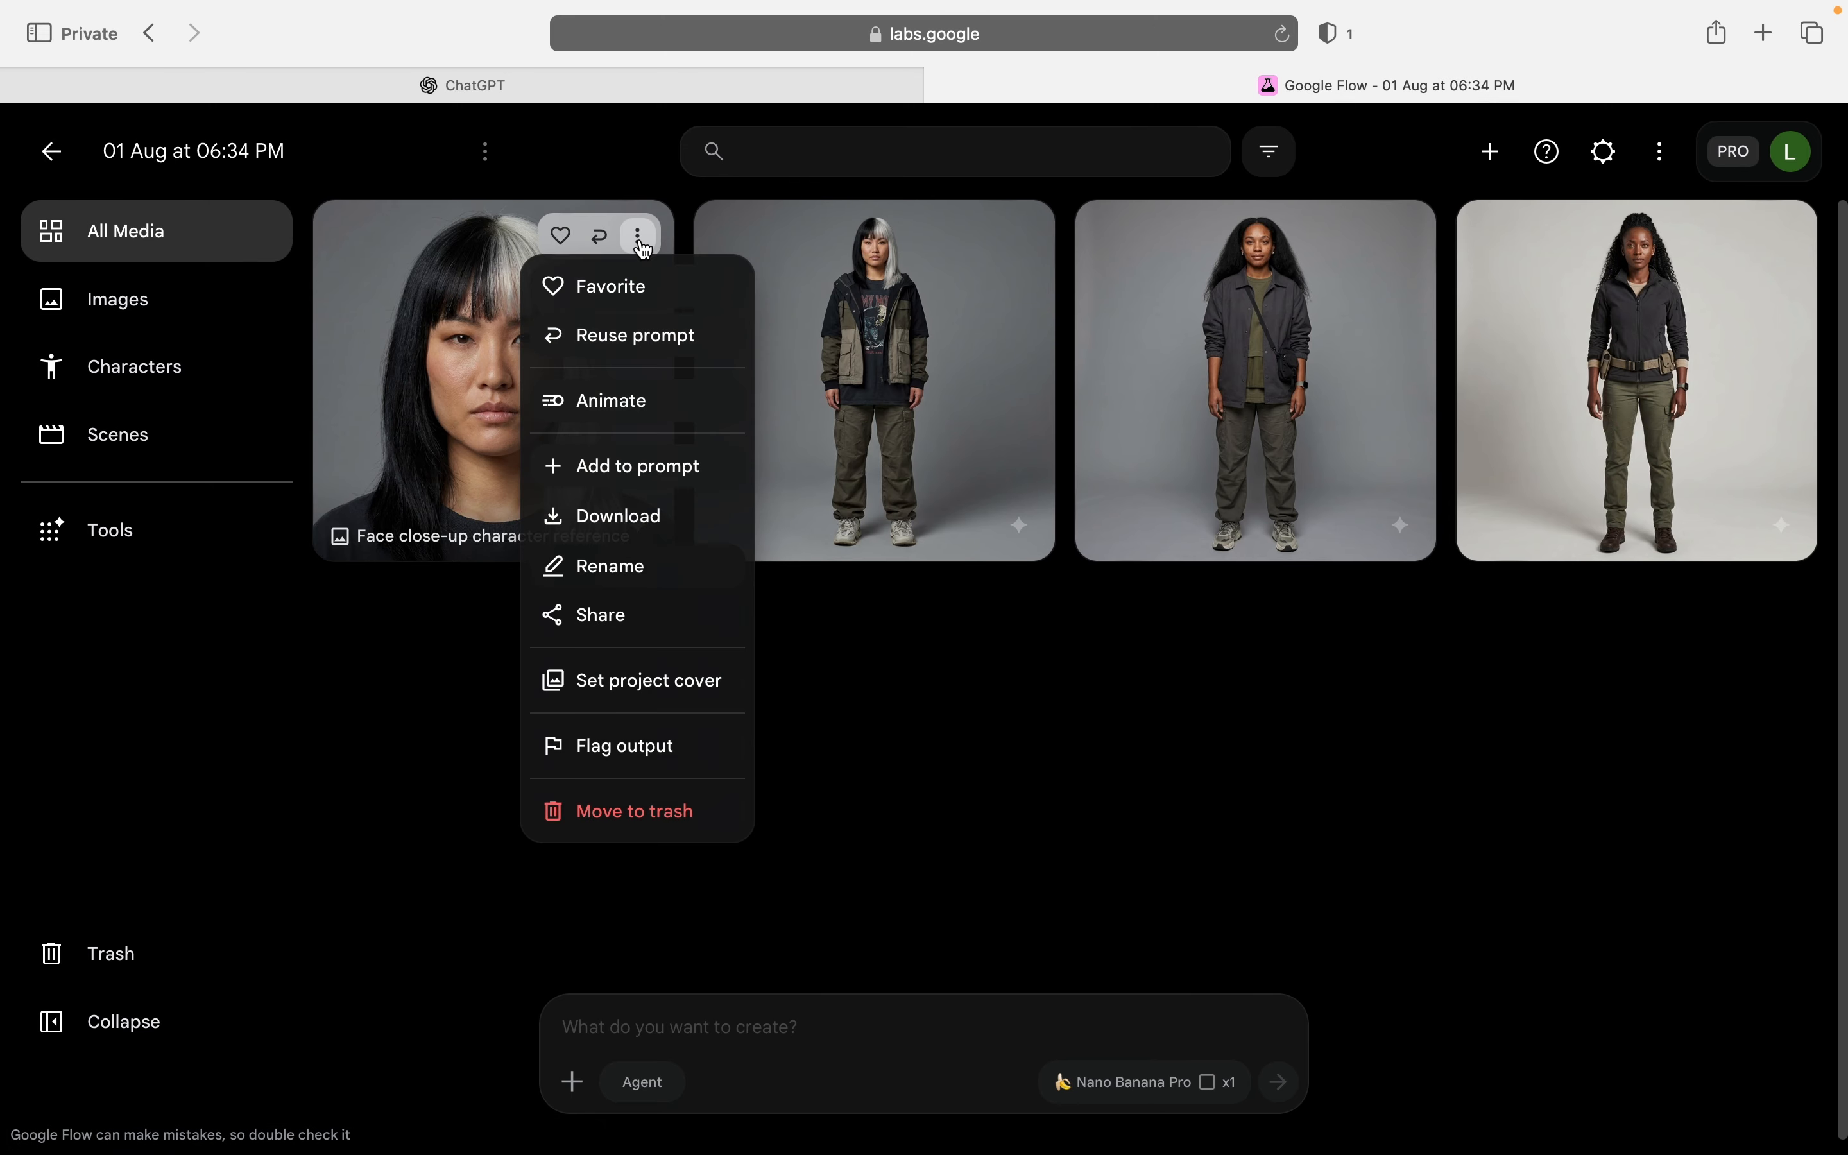
click(658, 468)
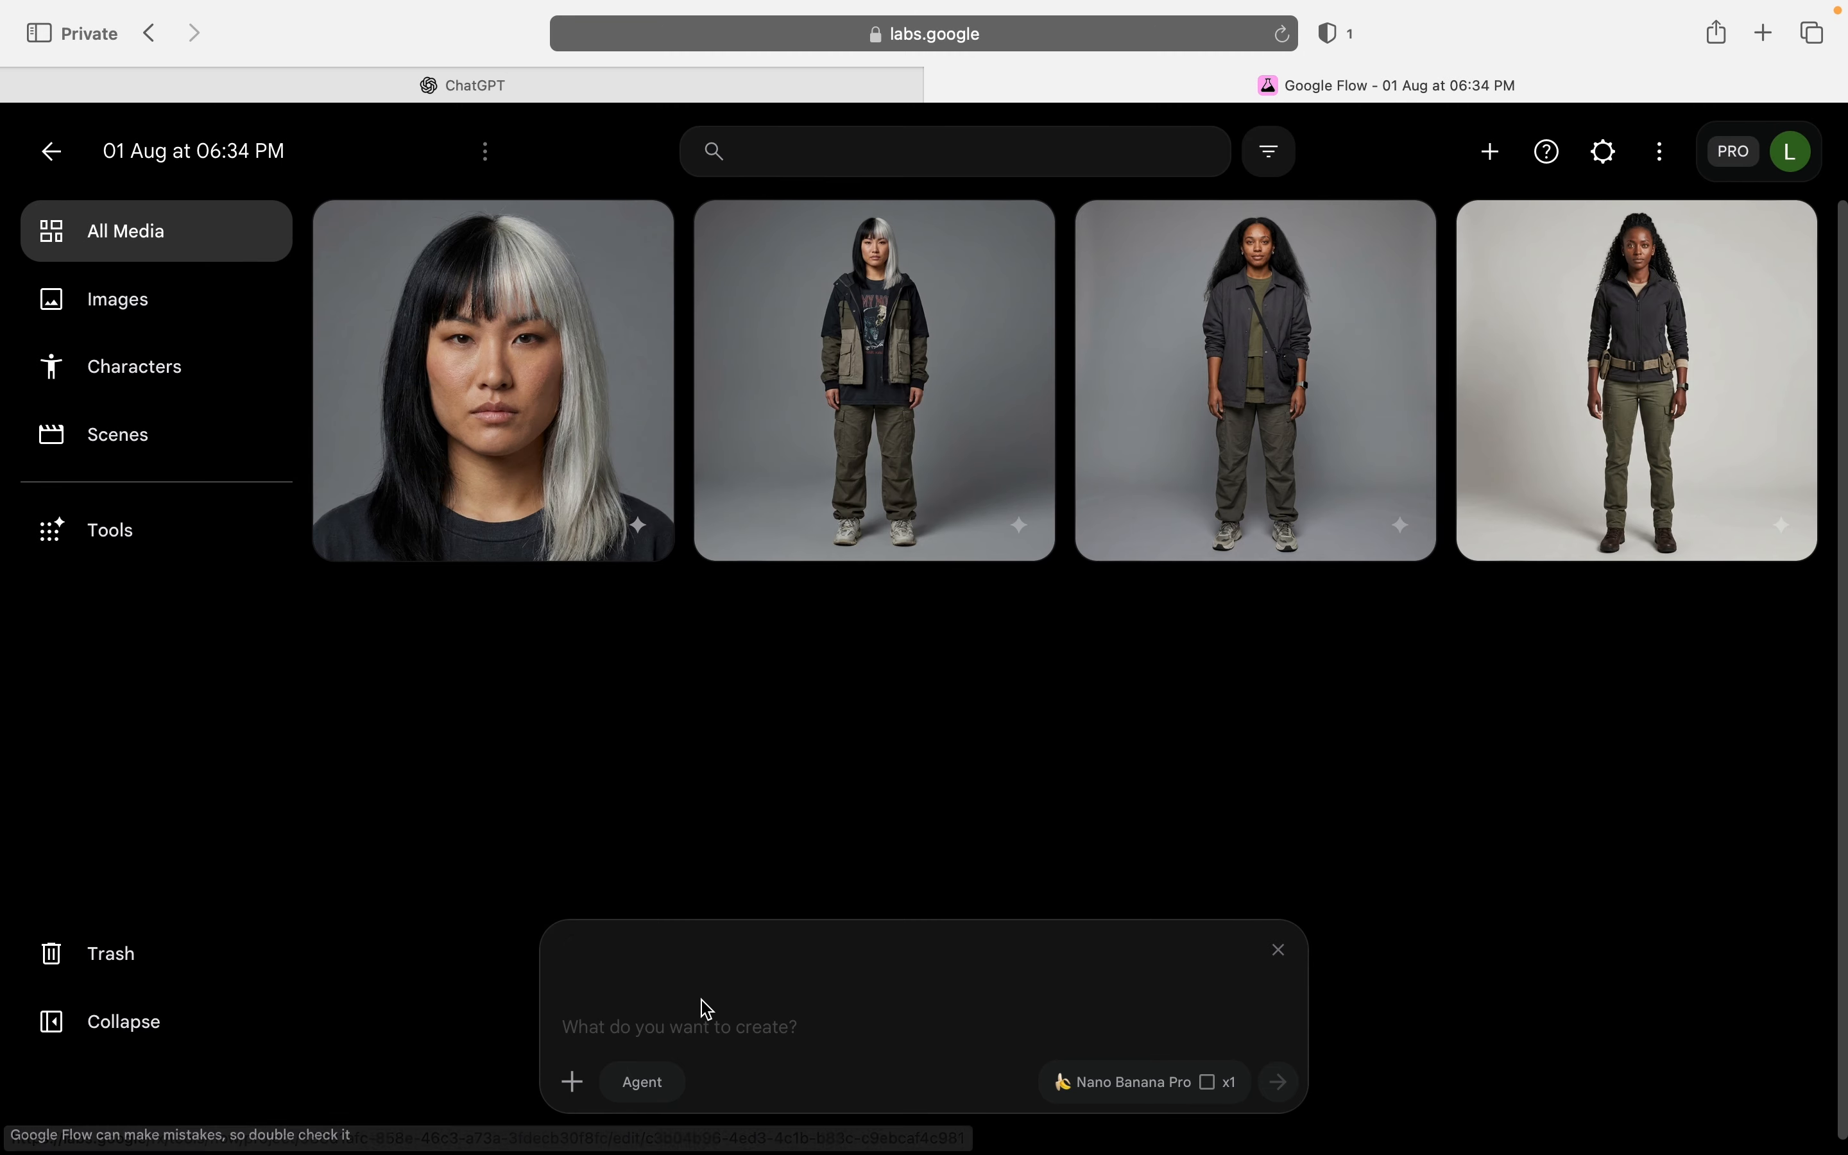
click(708, 1026)
key(super+v)
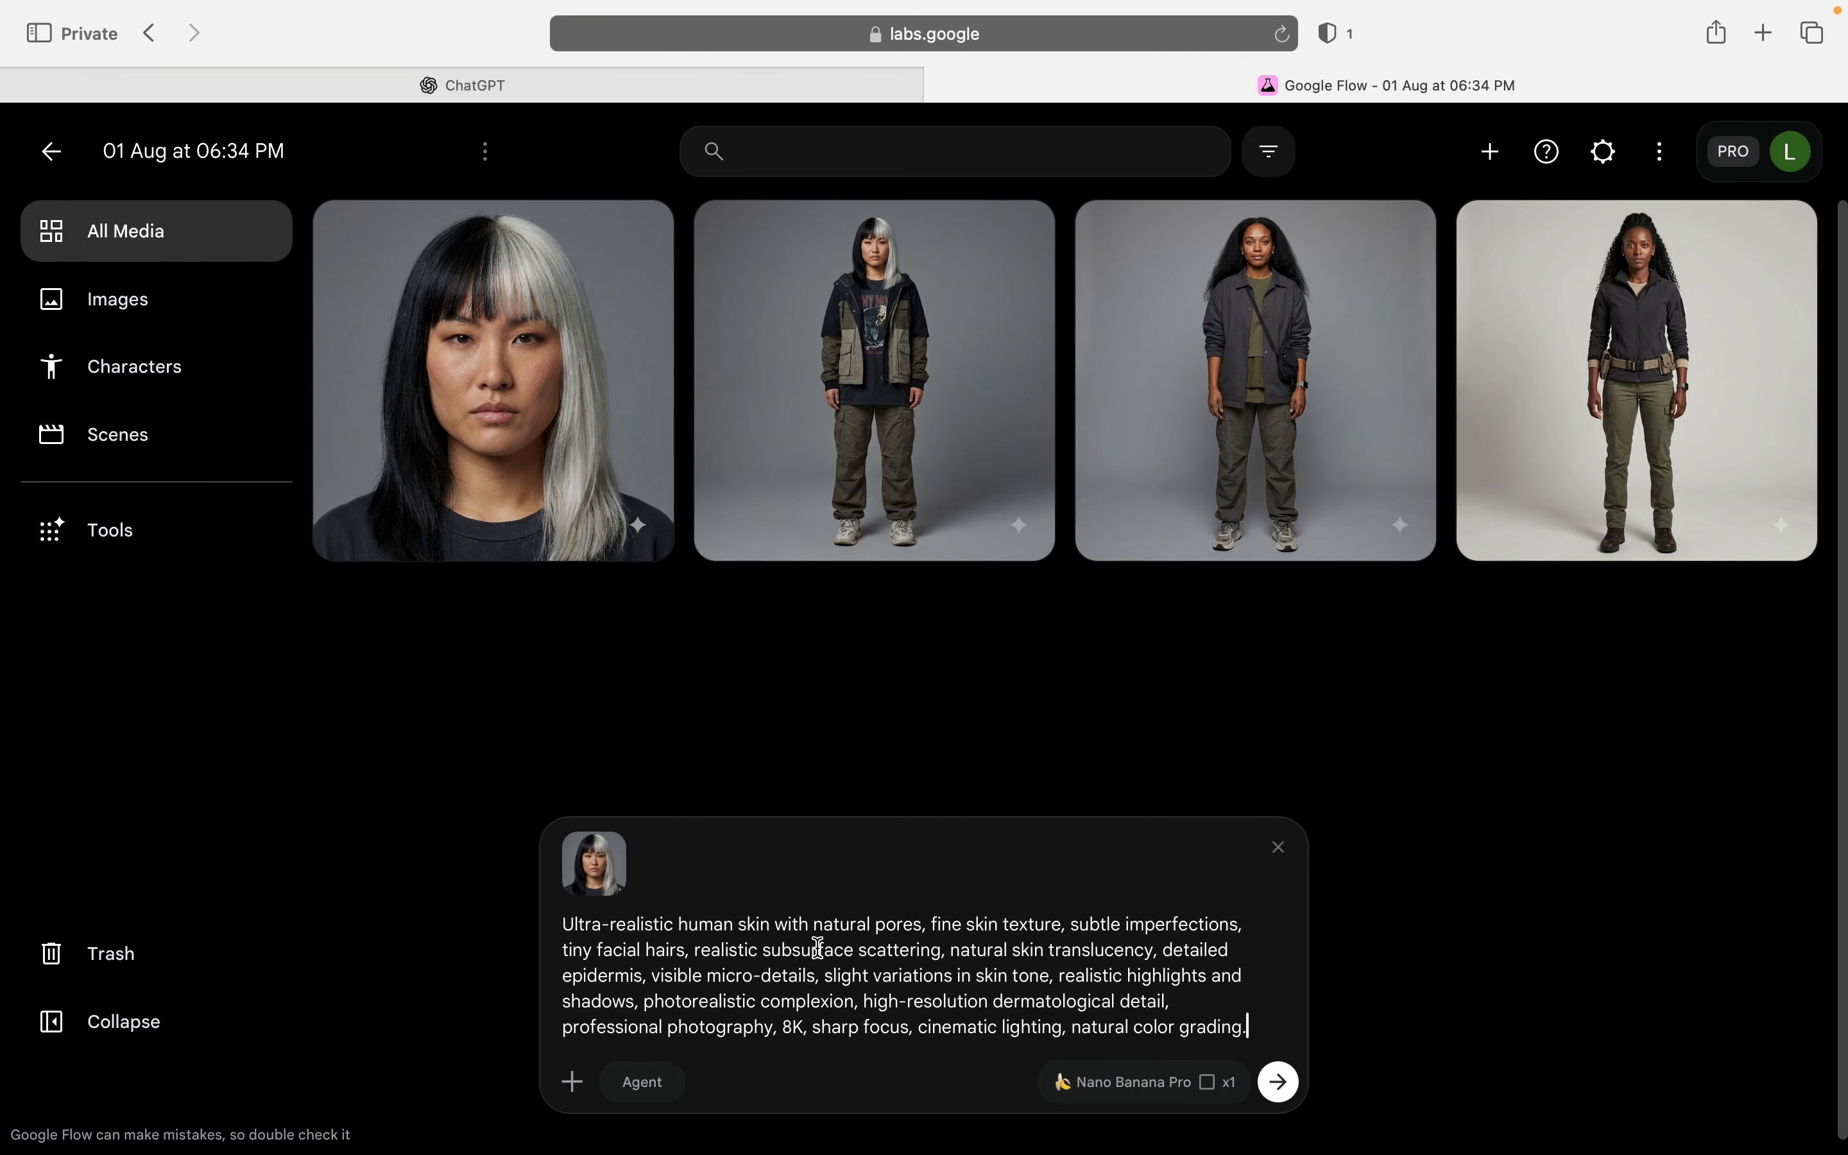
mouse_move(1266, 1027)
mouse_down()
mouse_move(742, 954)
mouse_move(582, 899)
mouse_move(569, 922)
mouse_move(1190, 1052)
mouse_move(1248, 1043)
mouse_up()
click(640, 947)
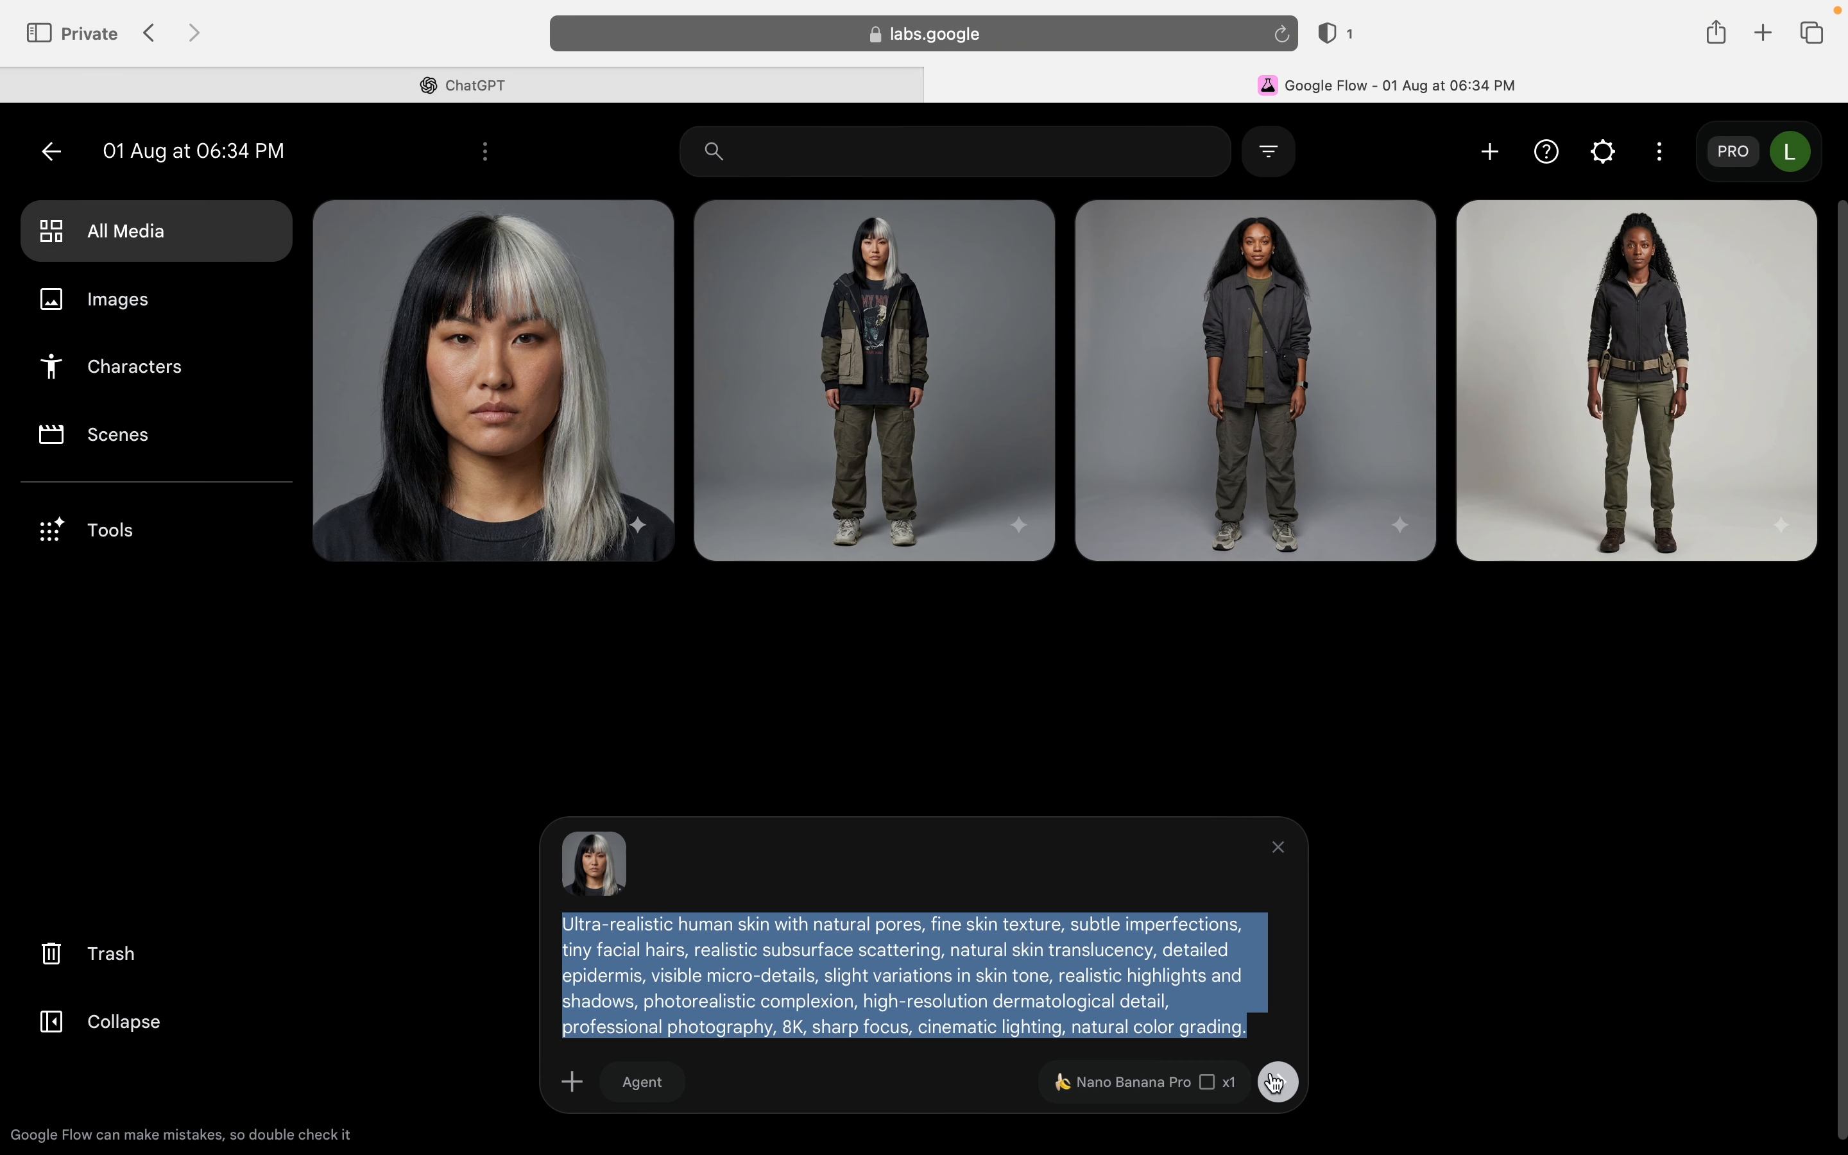
click(1290, 1092)
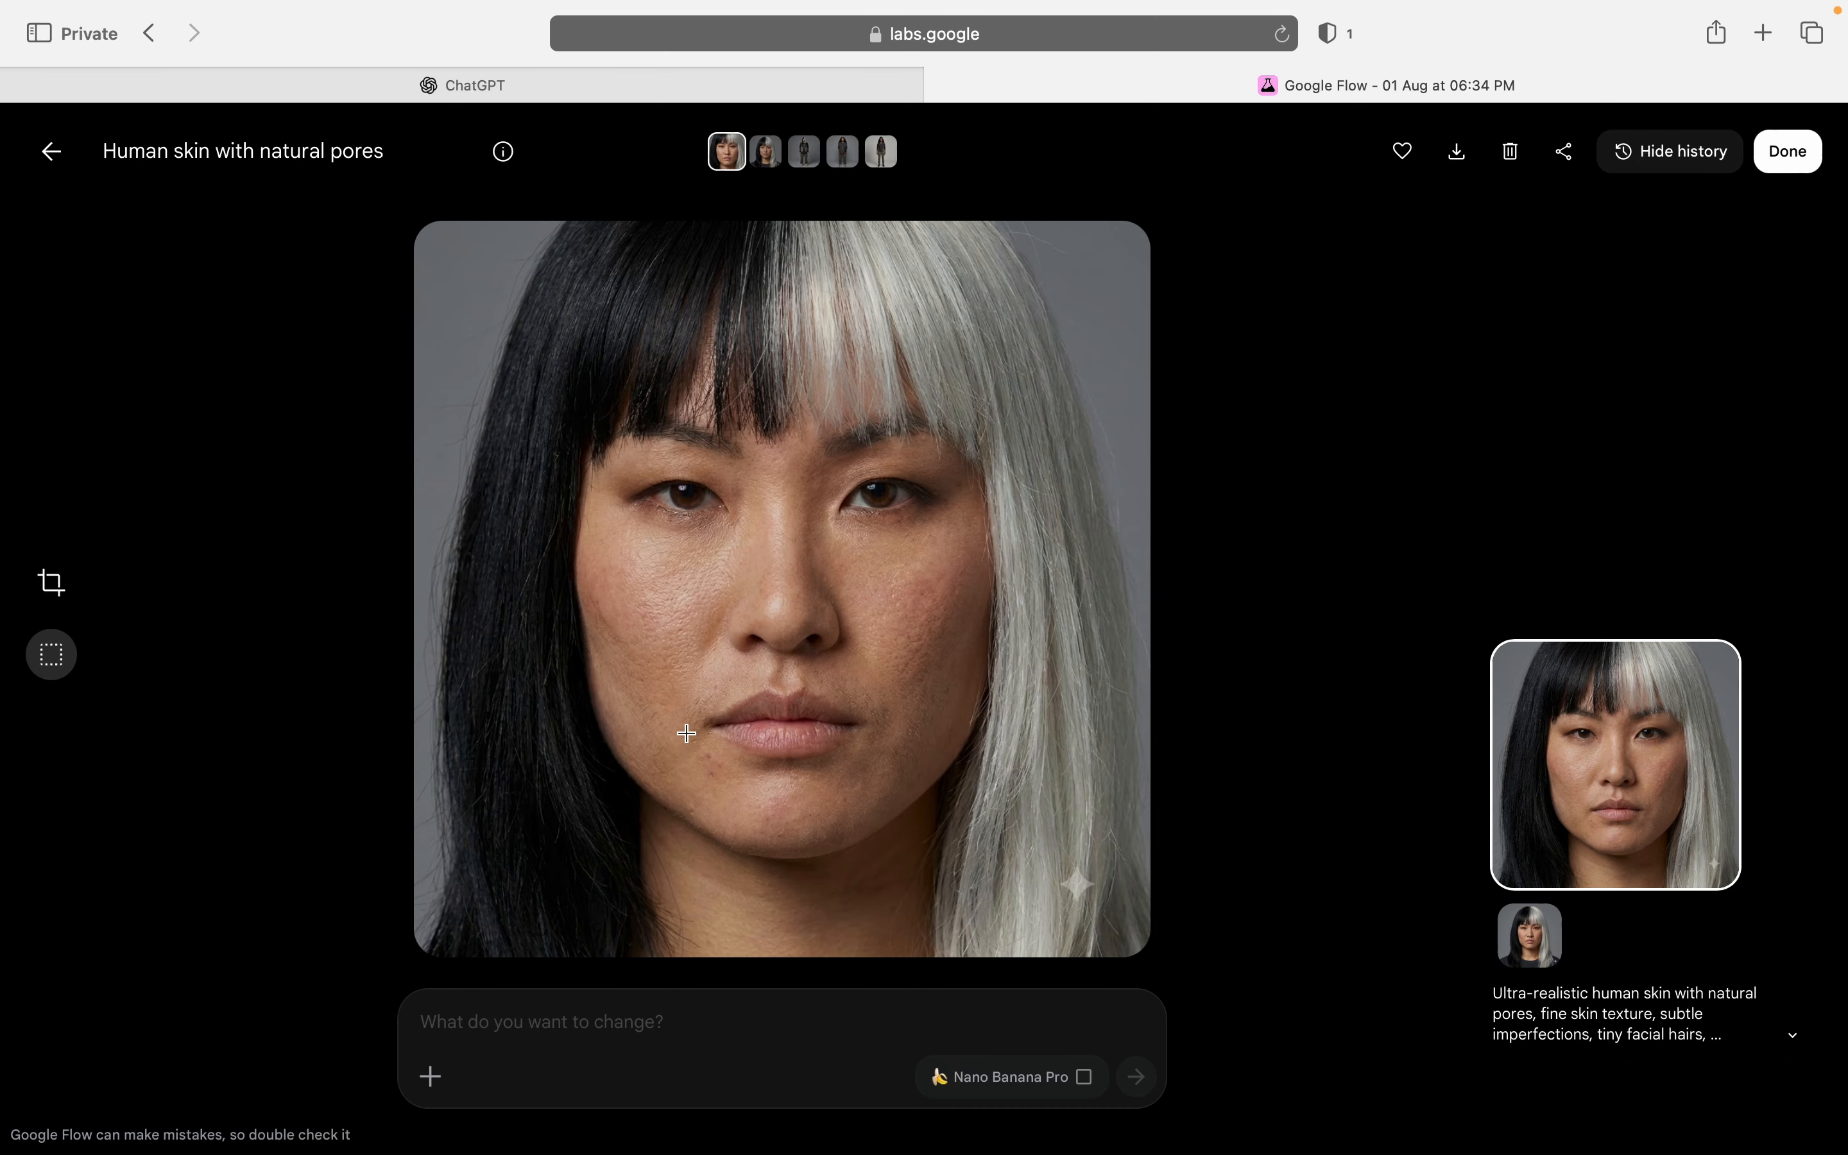
key(Escape)
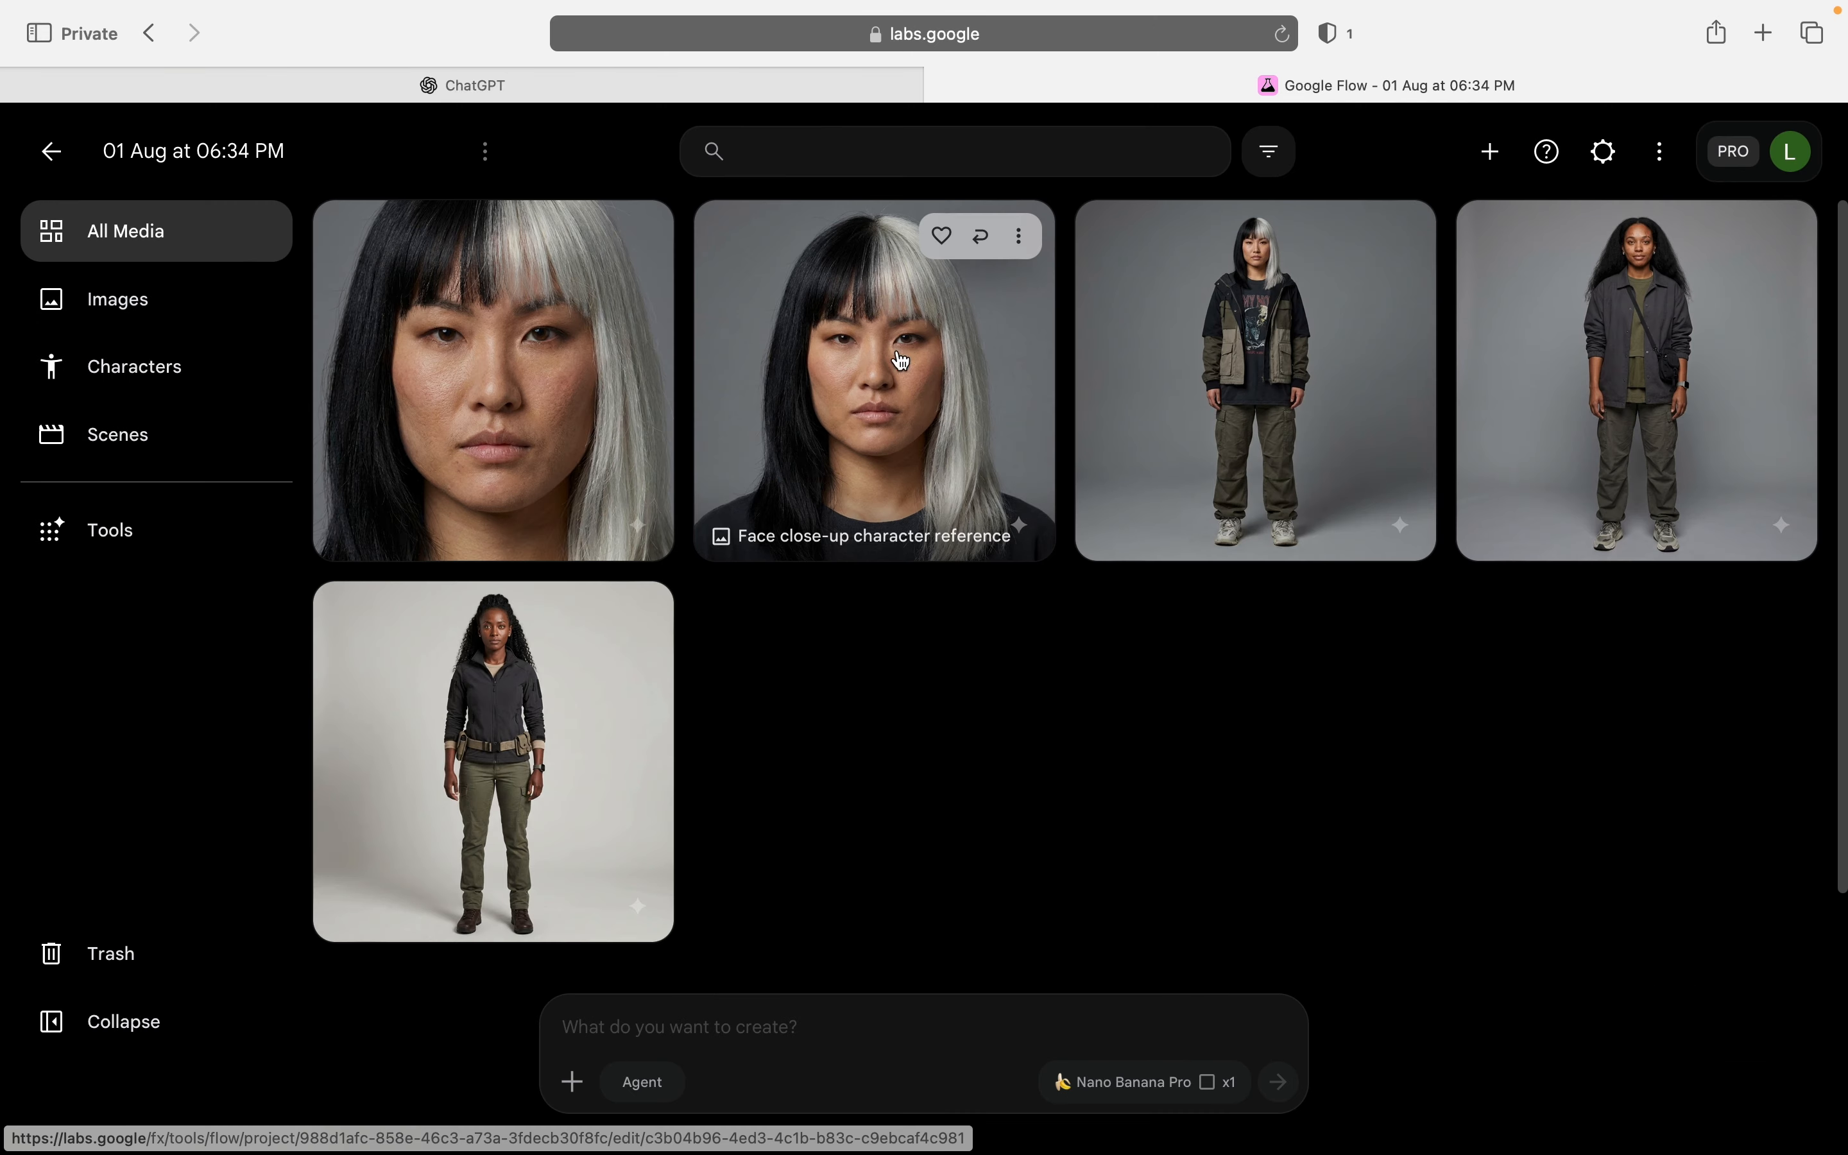
Step: Switch to ChatGPT, send "Side view" from the listed options and copy the generated JSON prompt
click(752, 84)
scroll(794, 519, up, 10)
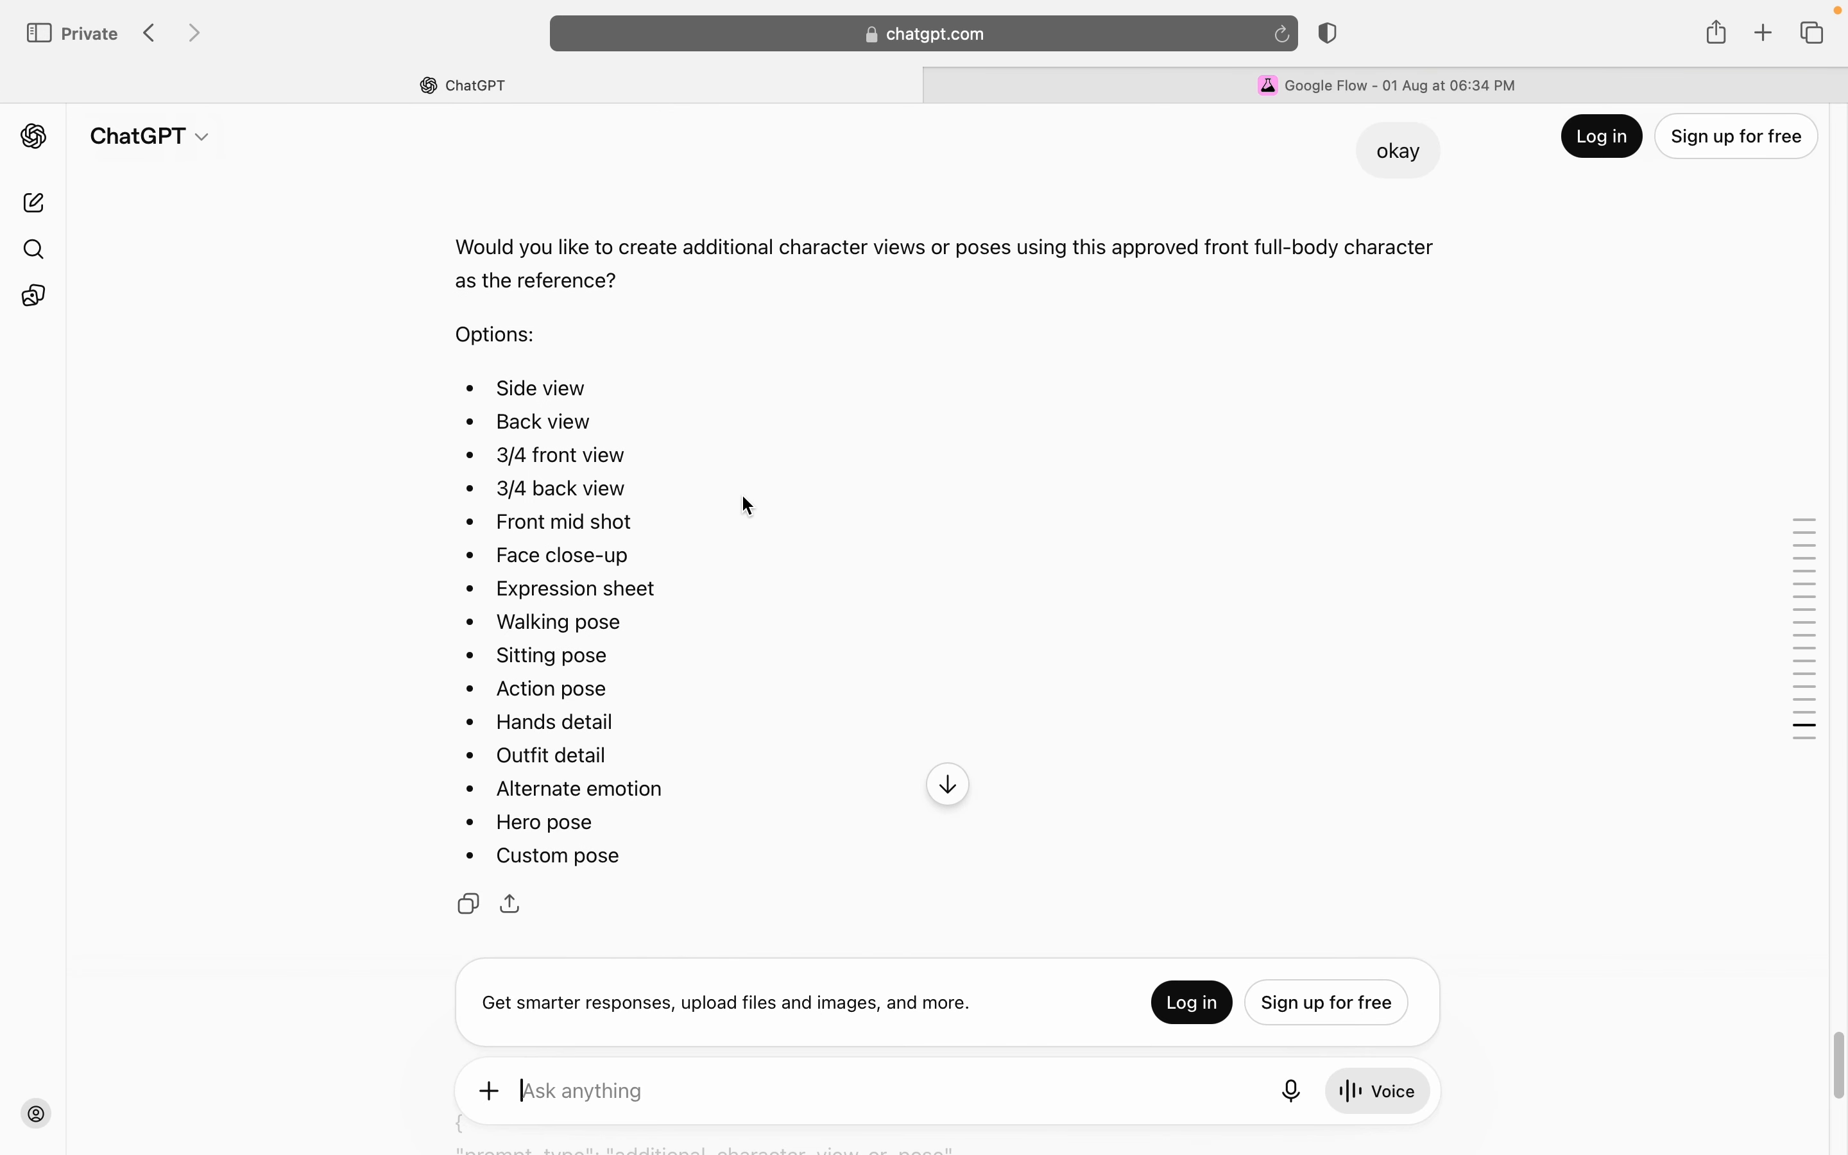
drag(588, 390, 497, 390)
key(super+c)
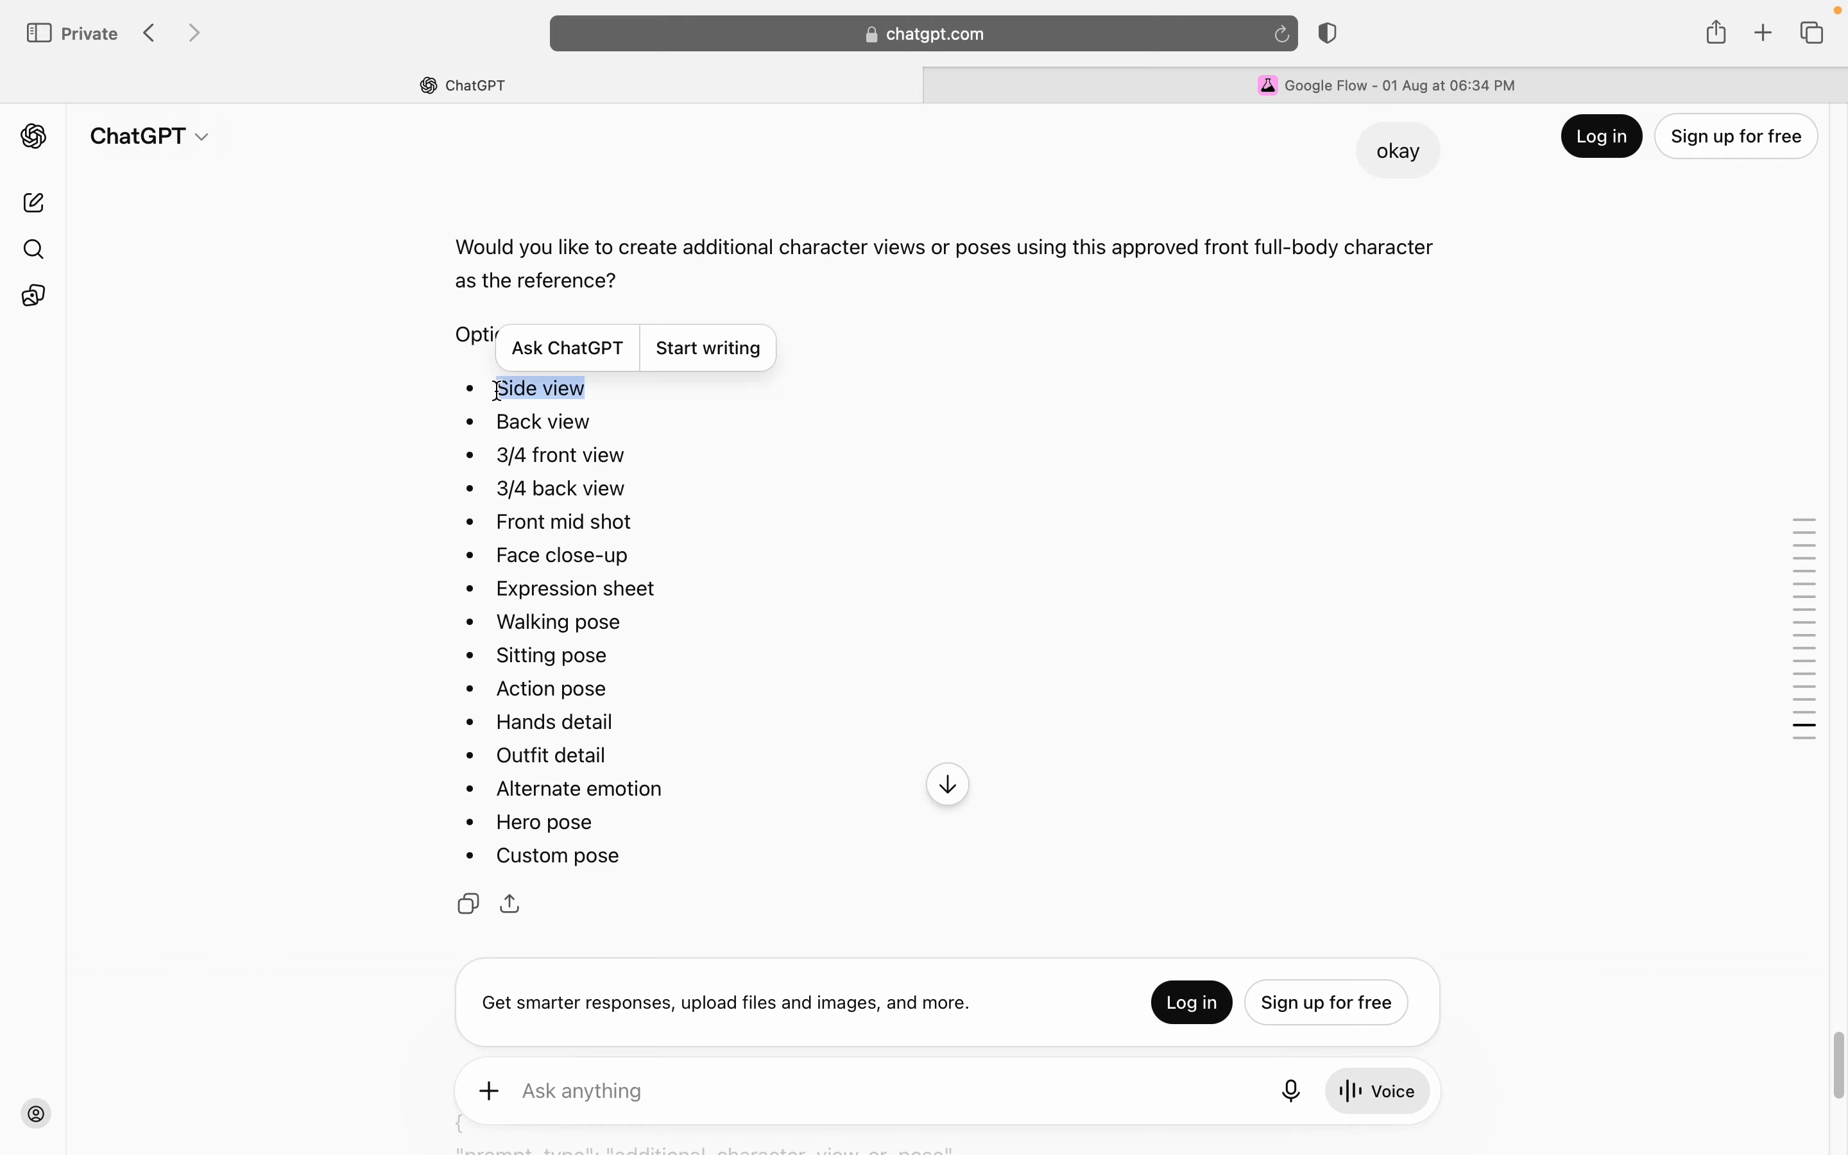
click(638, 1088)
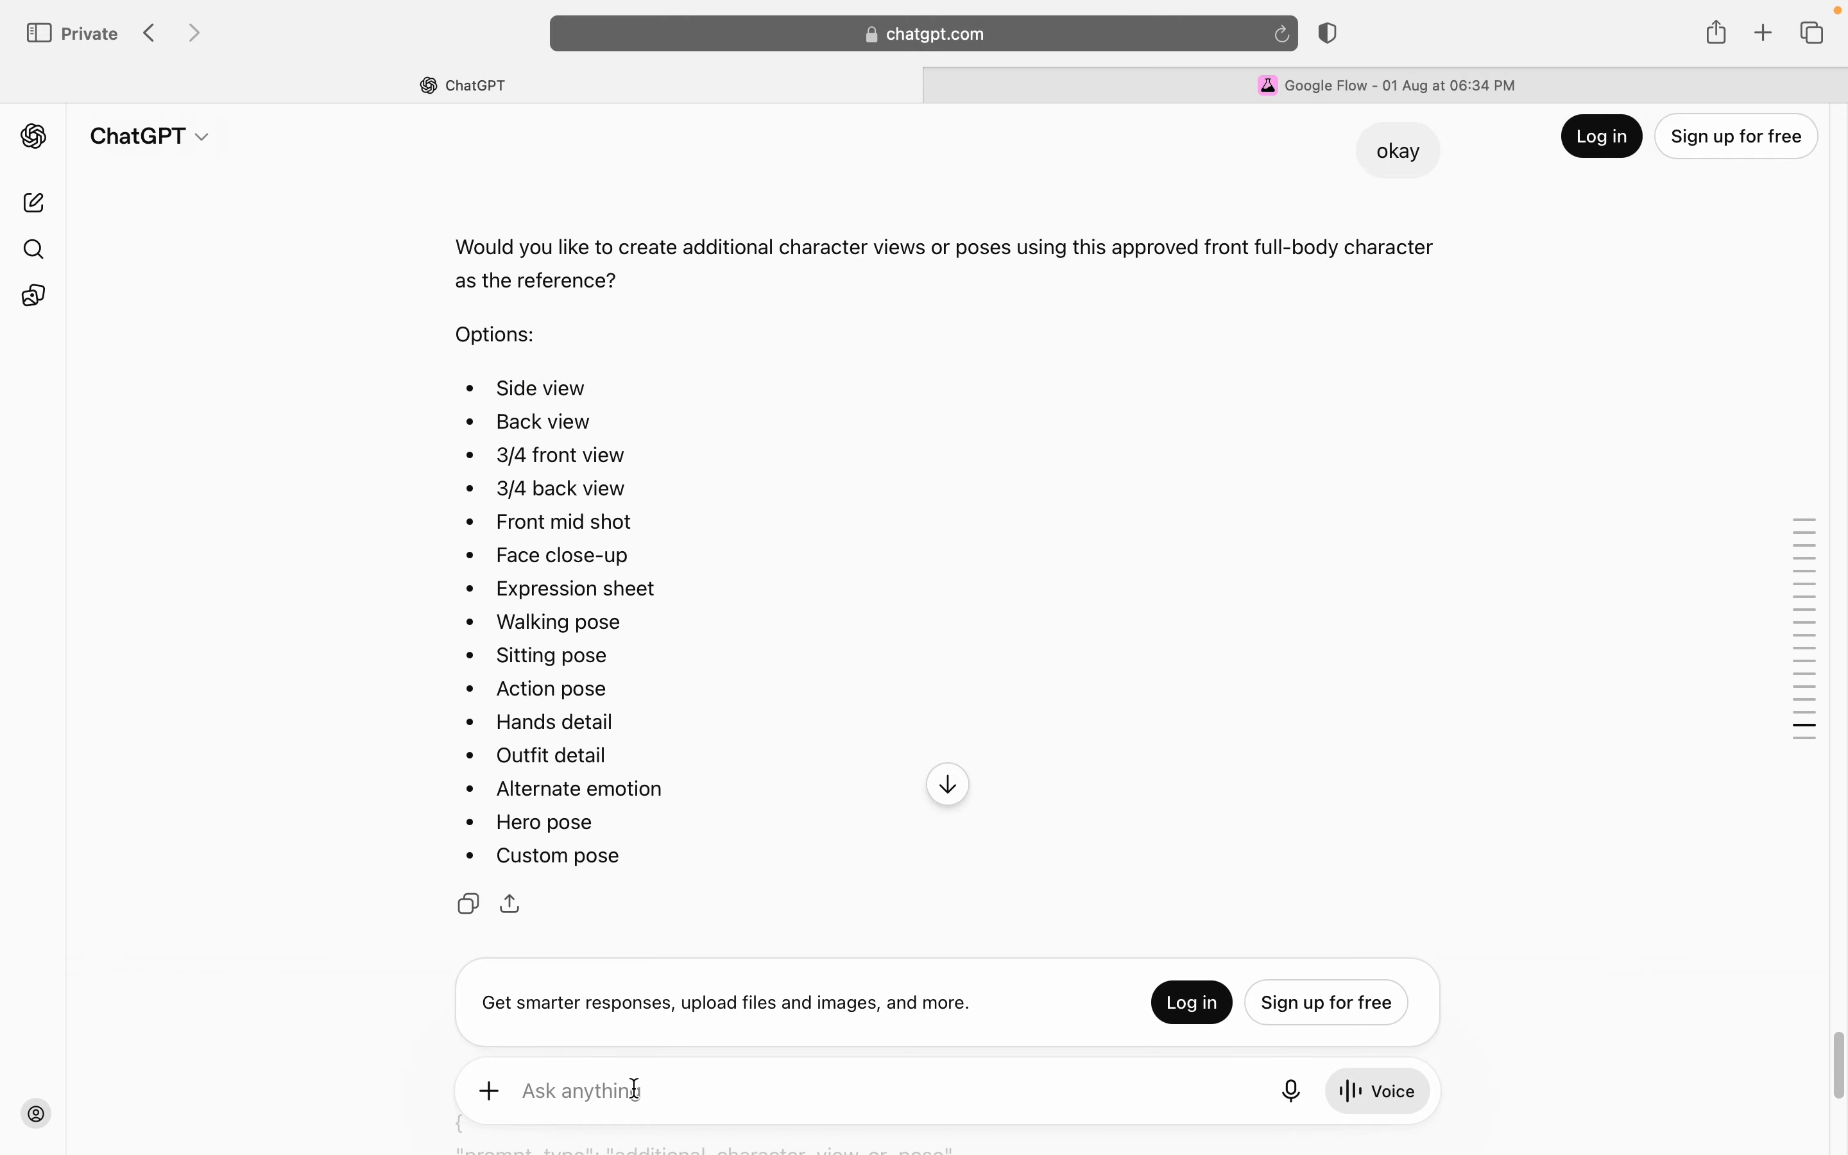
key(super+v)
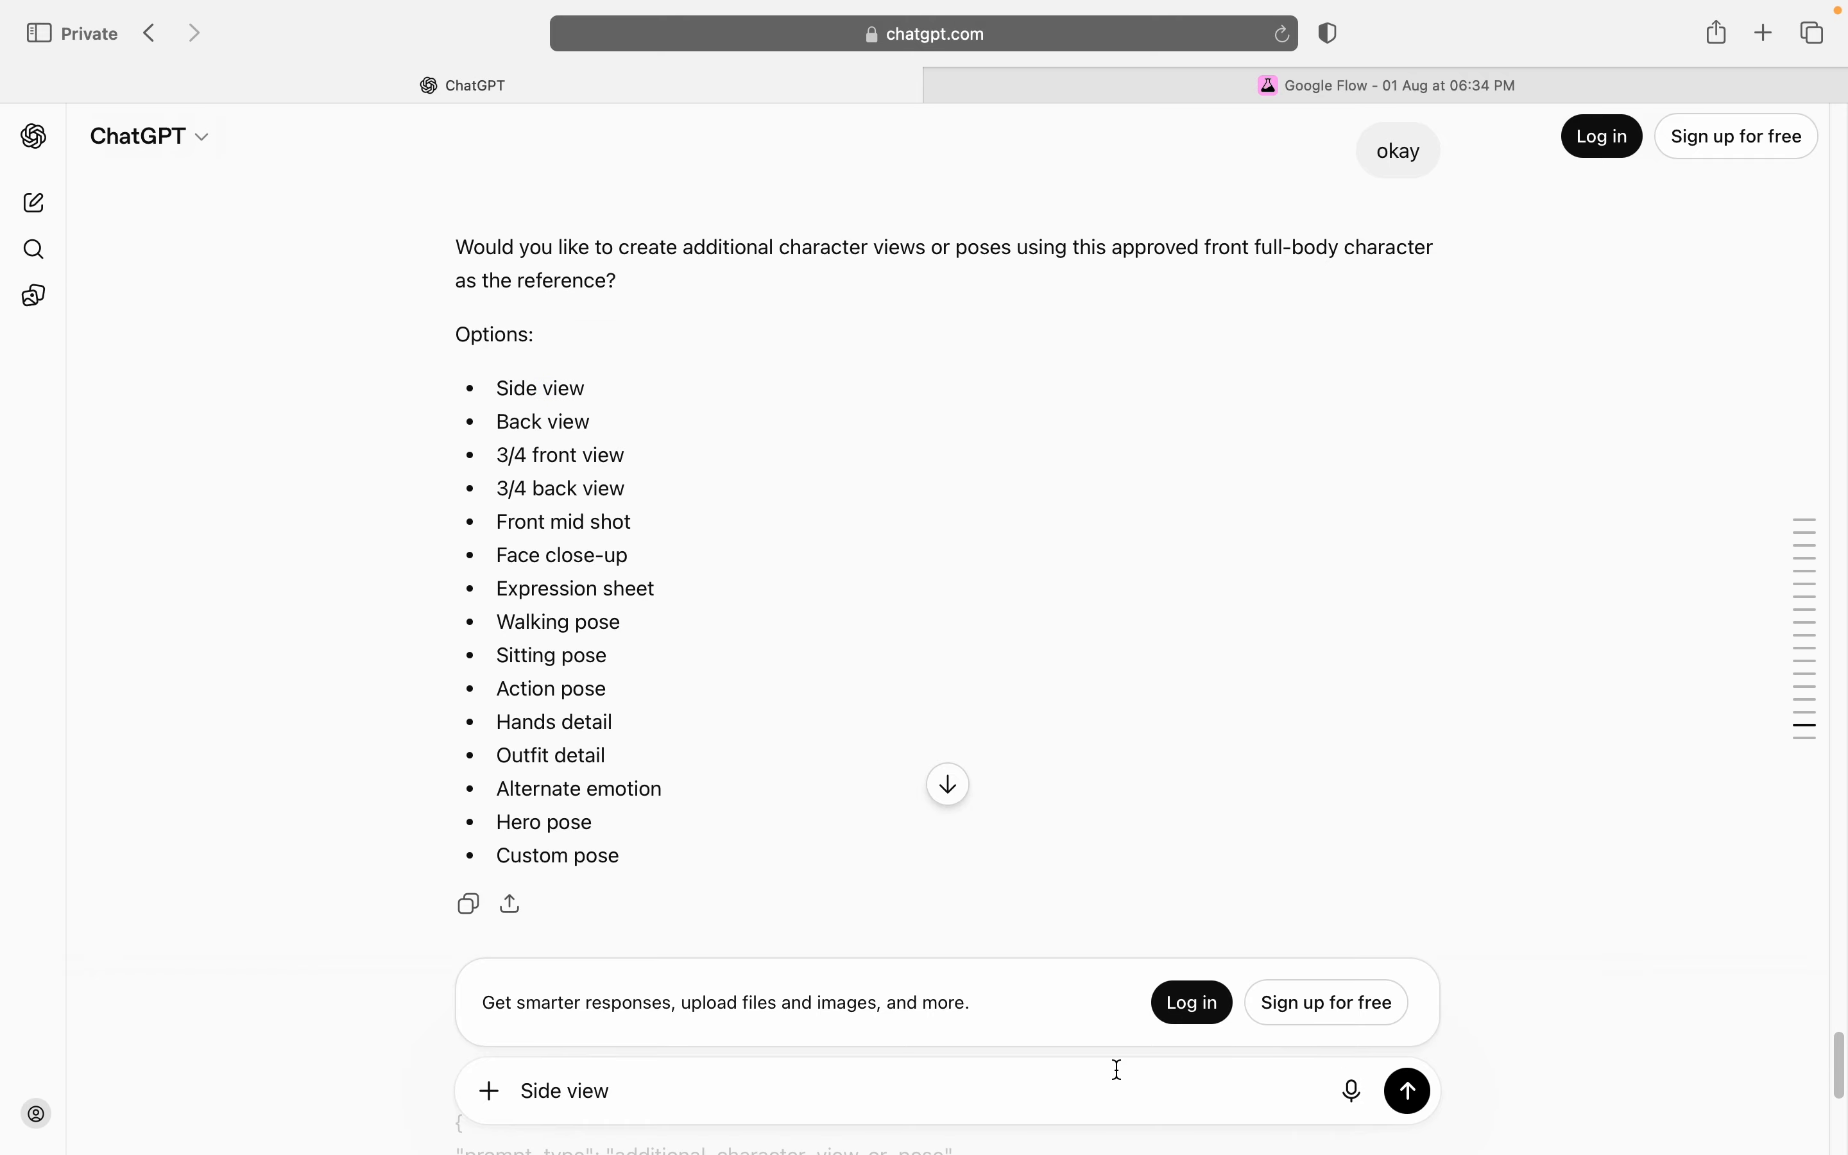
click(1407, 1091)
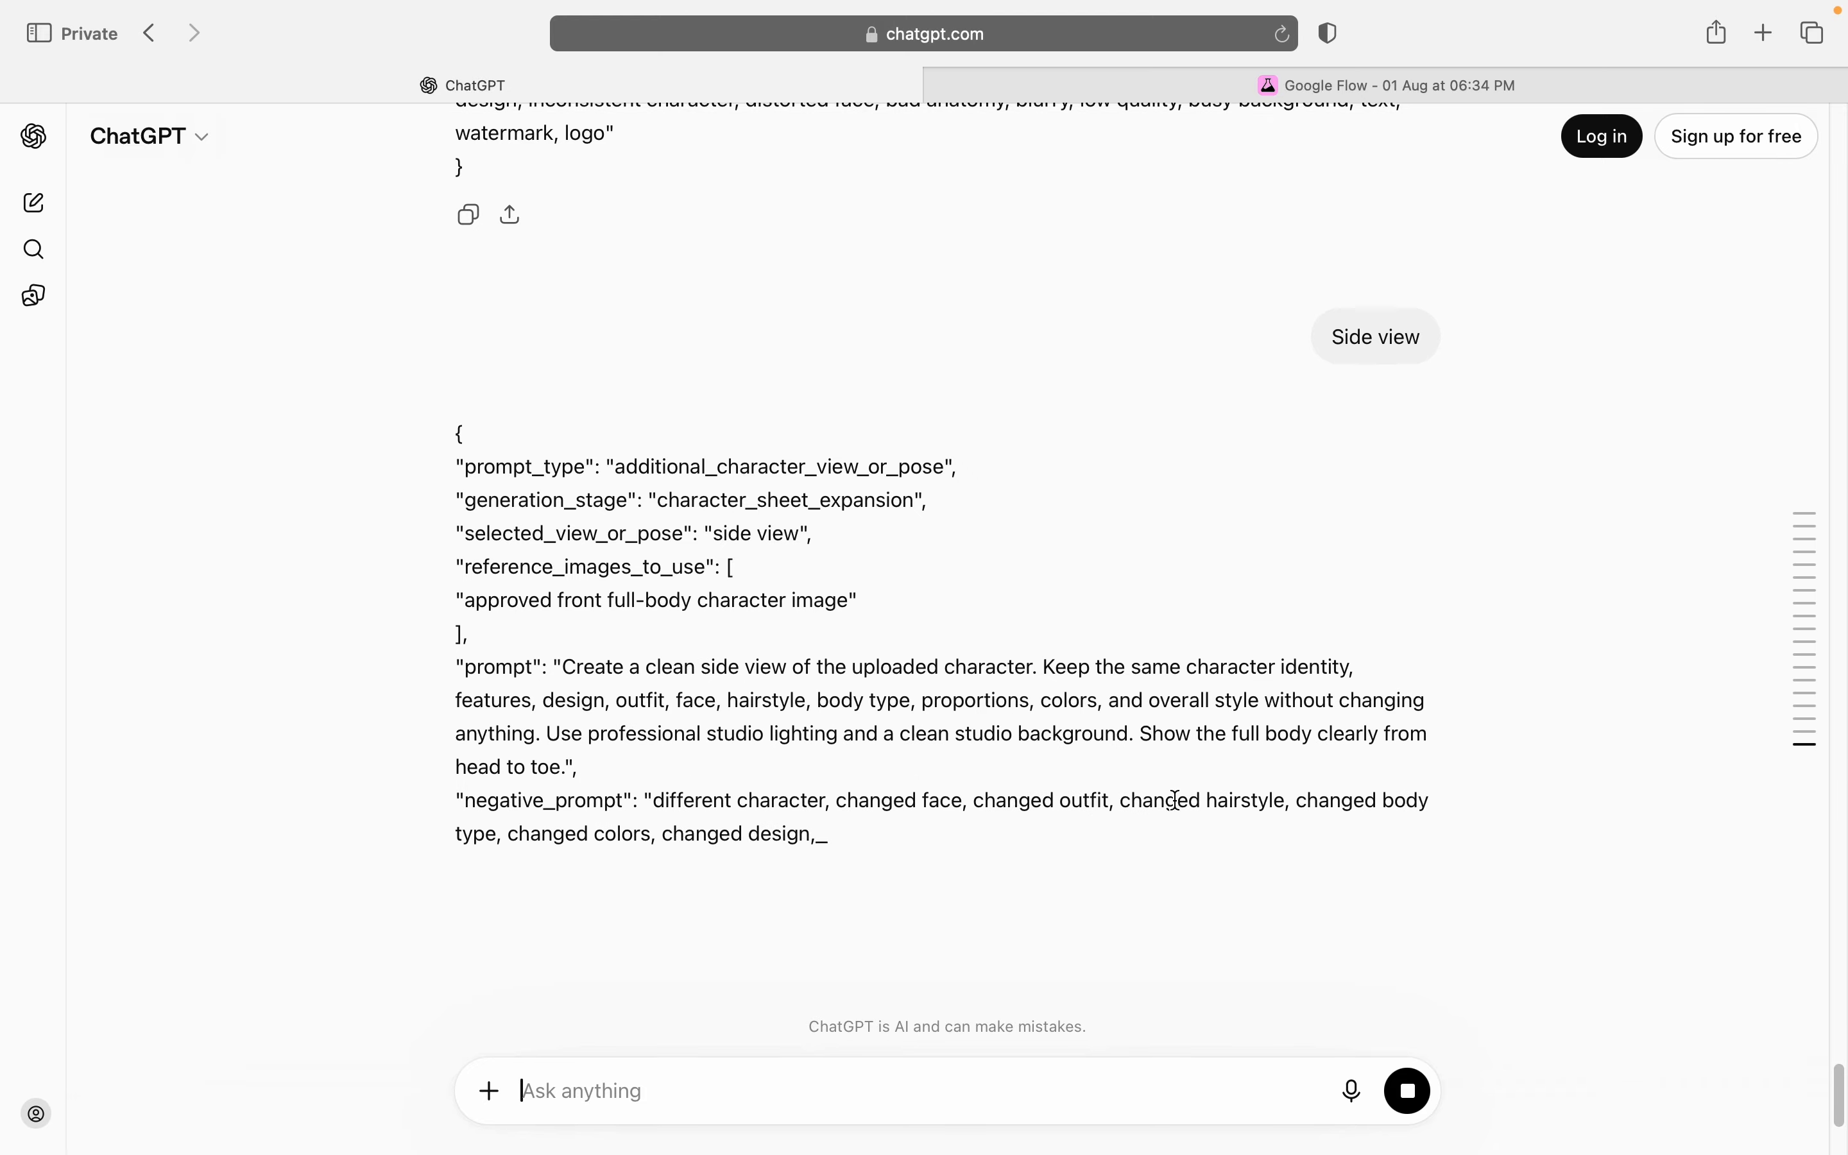
click(469, 830)
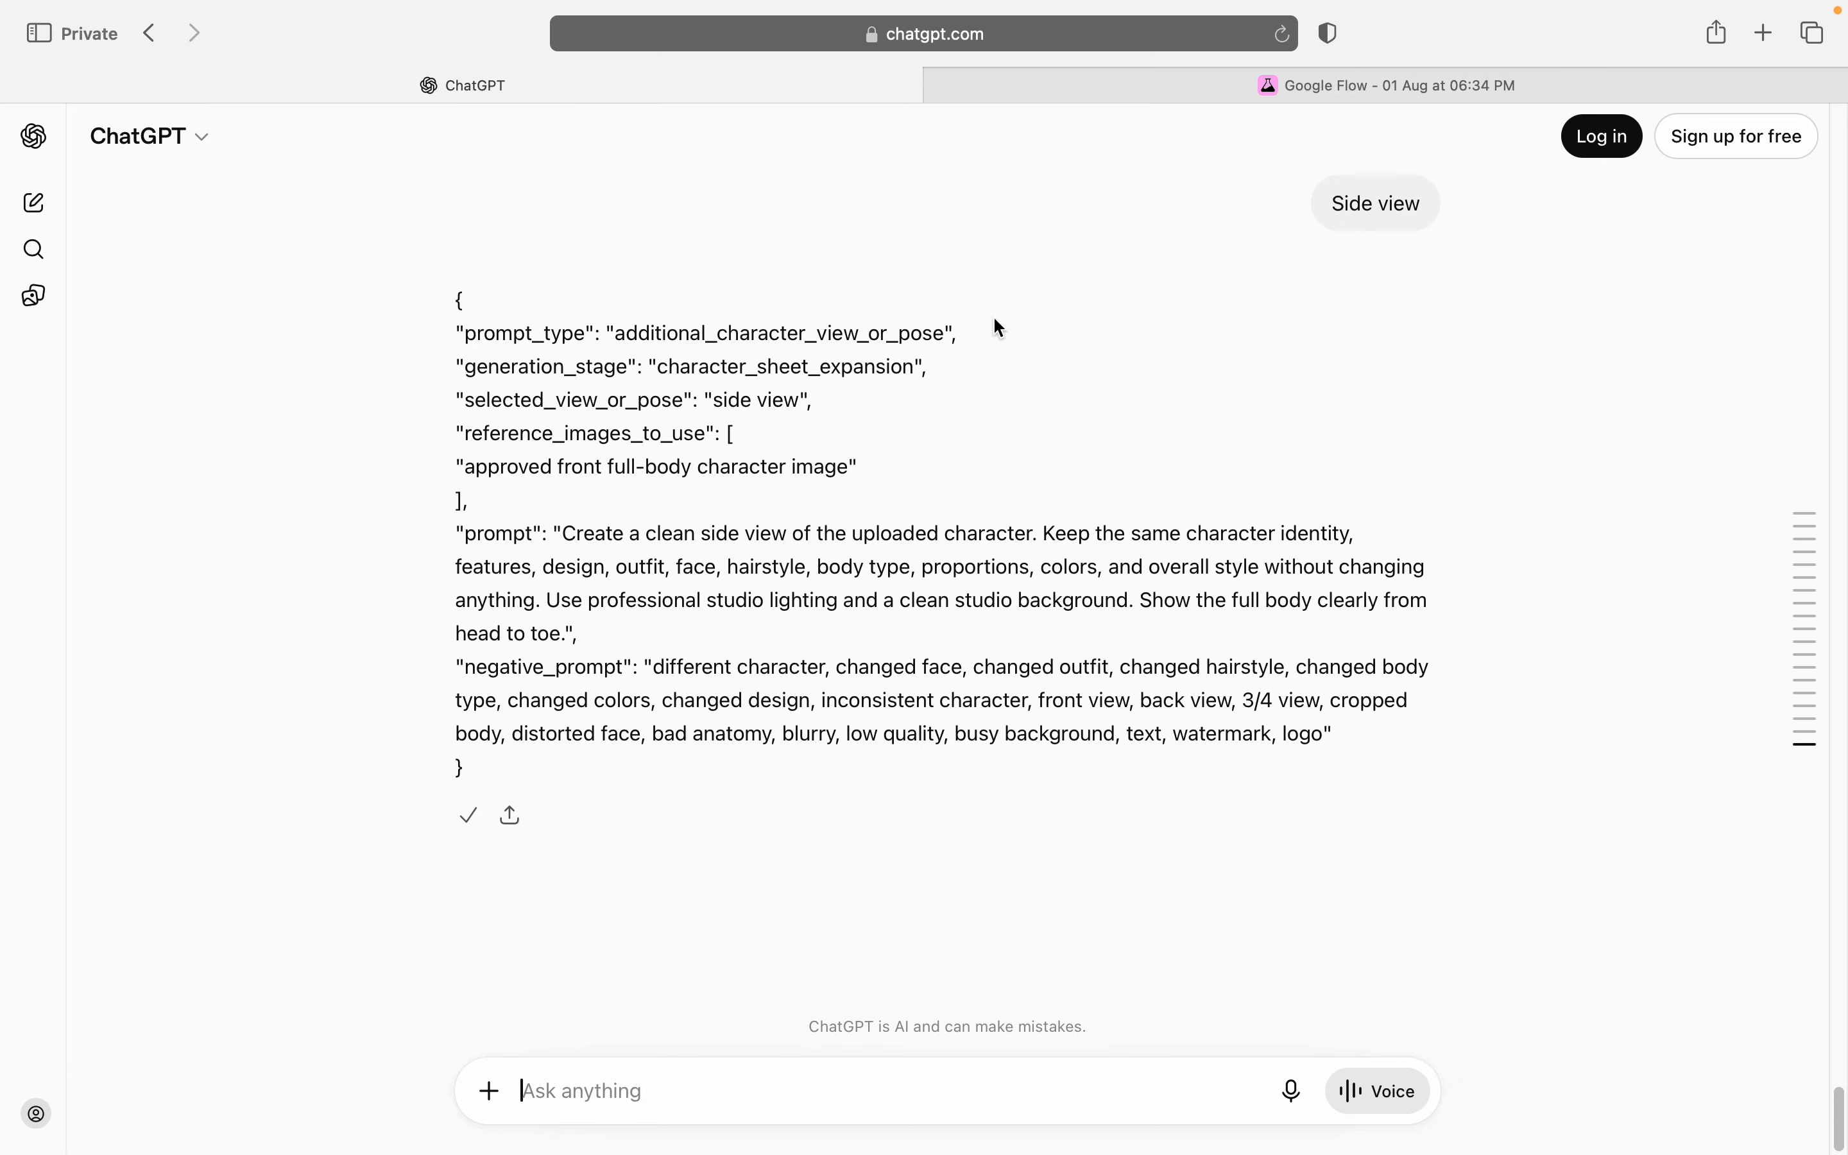
Step: Switch to Google Flow and generate the side view from the copied prompt, with the black-and-white-haired woman's full-body front and skin-detail face images as references
click(1235, 95)
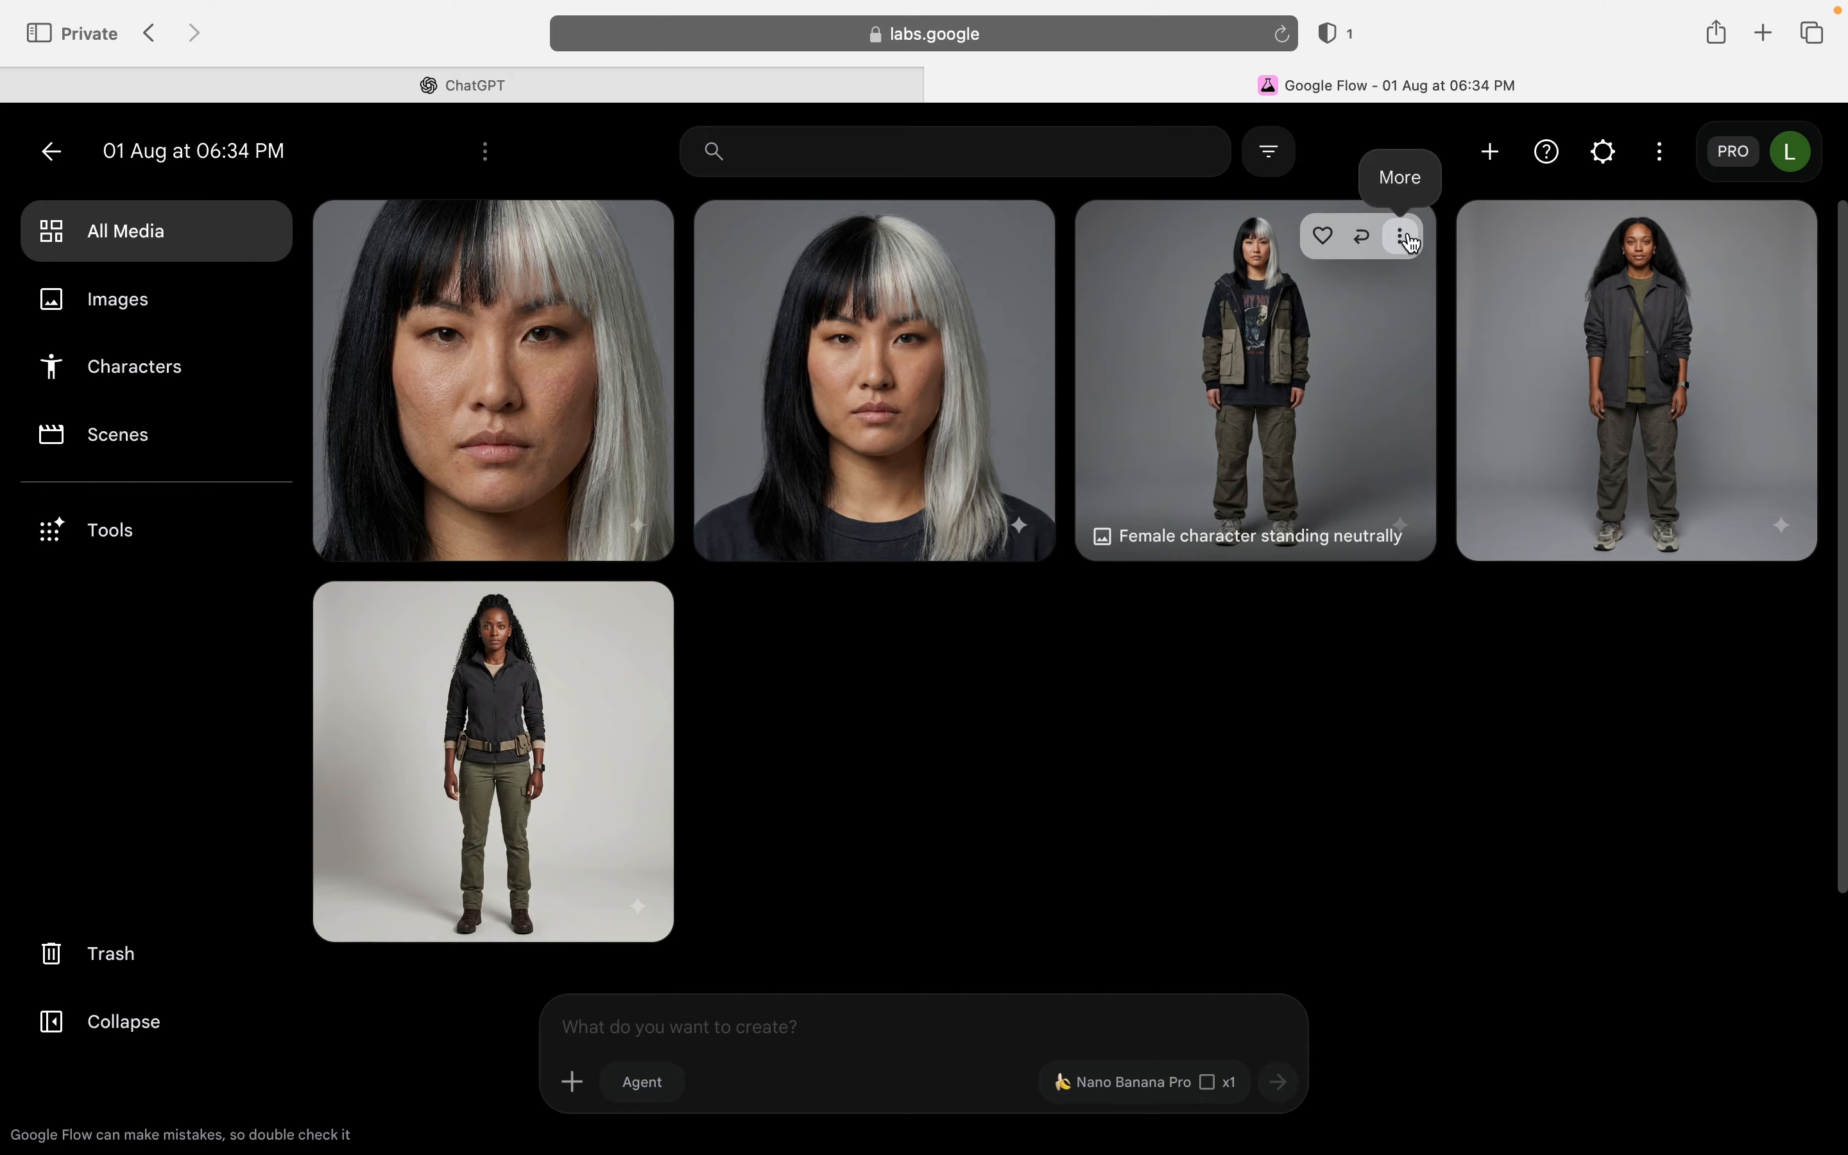
click(1403, 238)
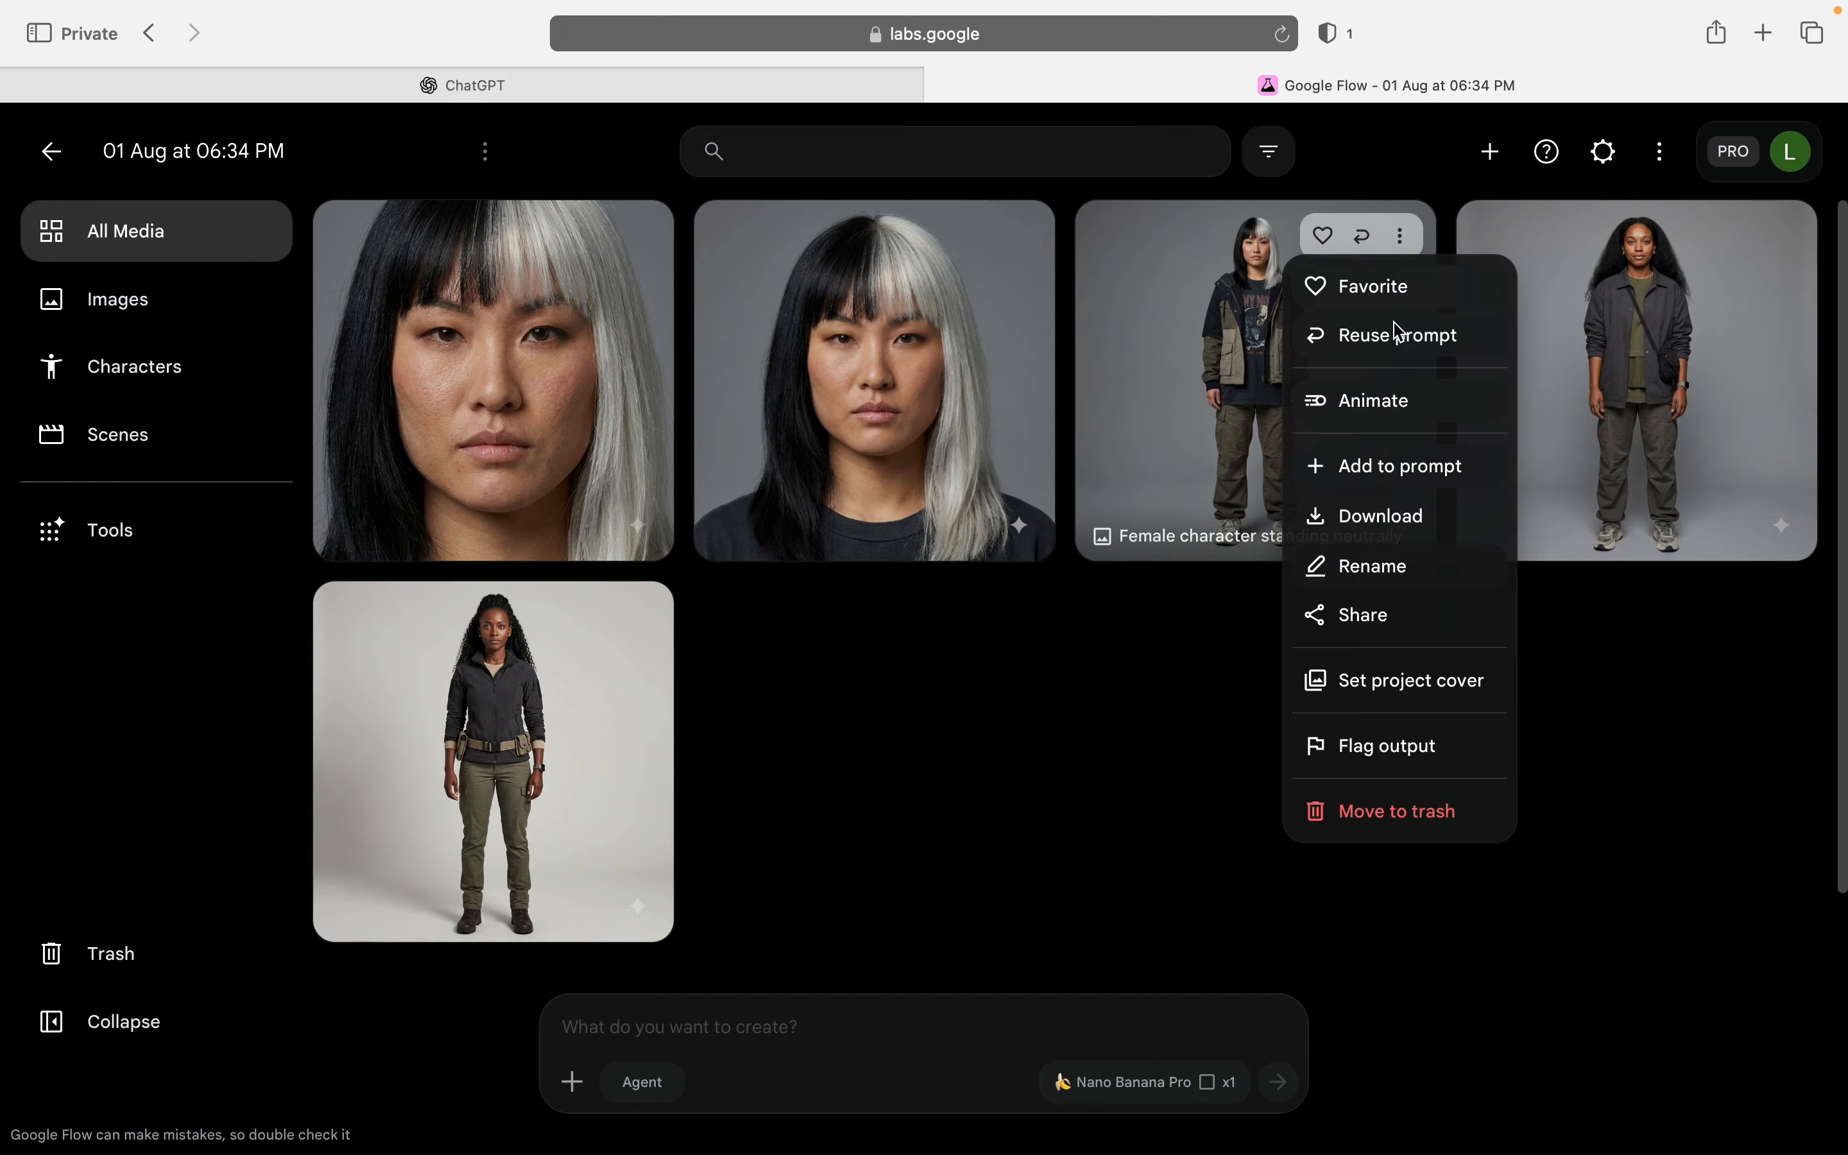
click(1407, 480)
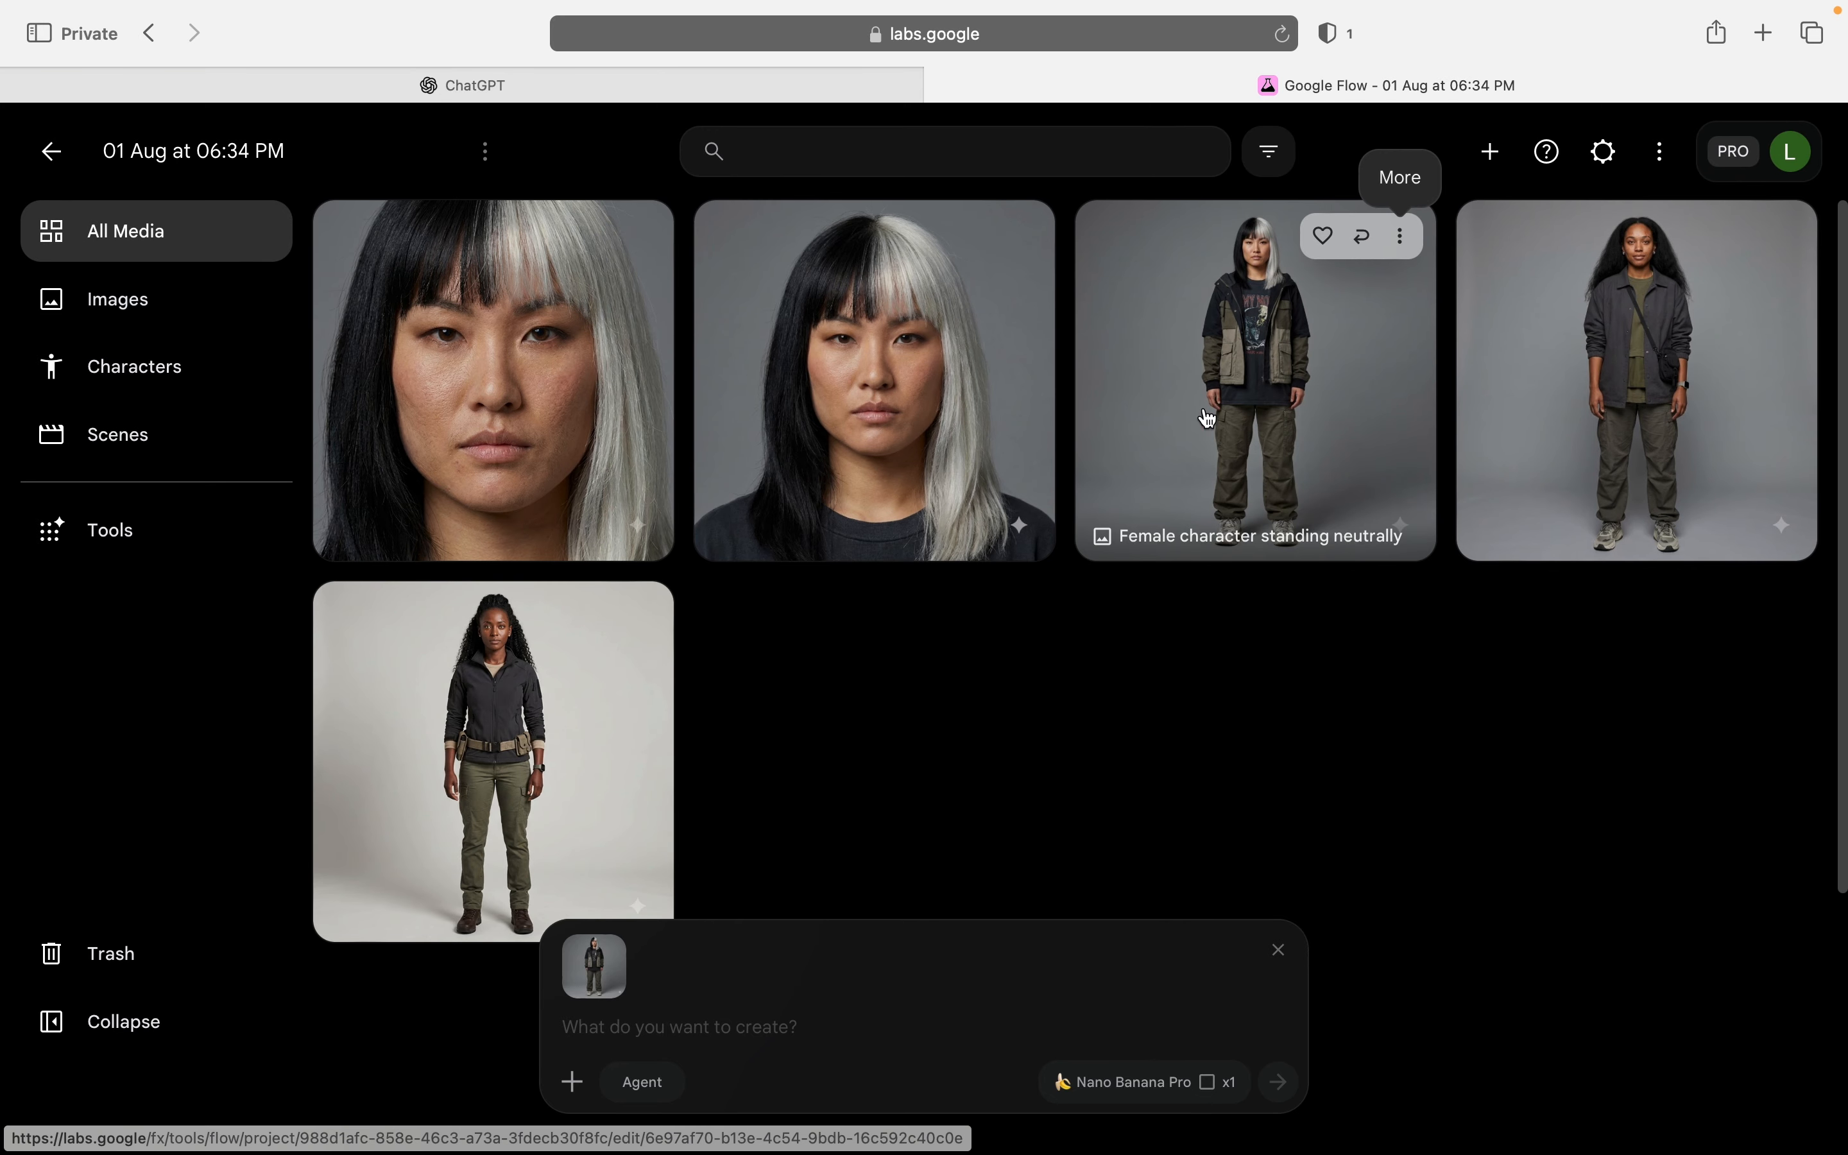
click(637, 236)
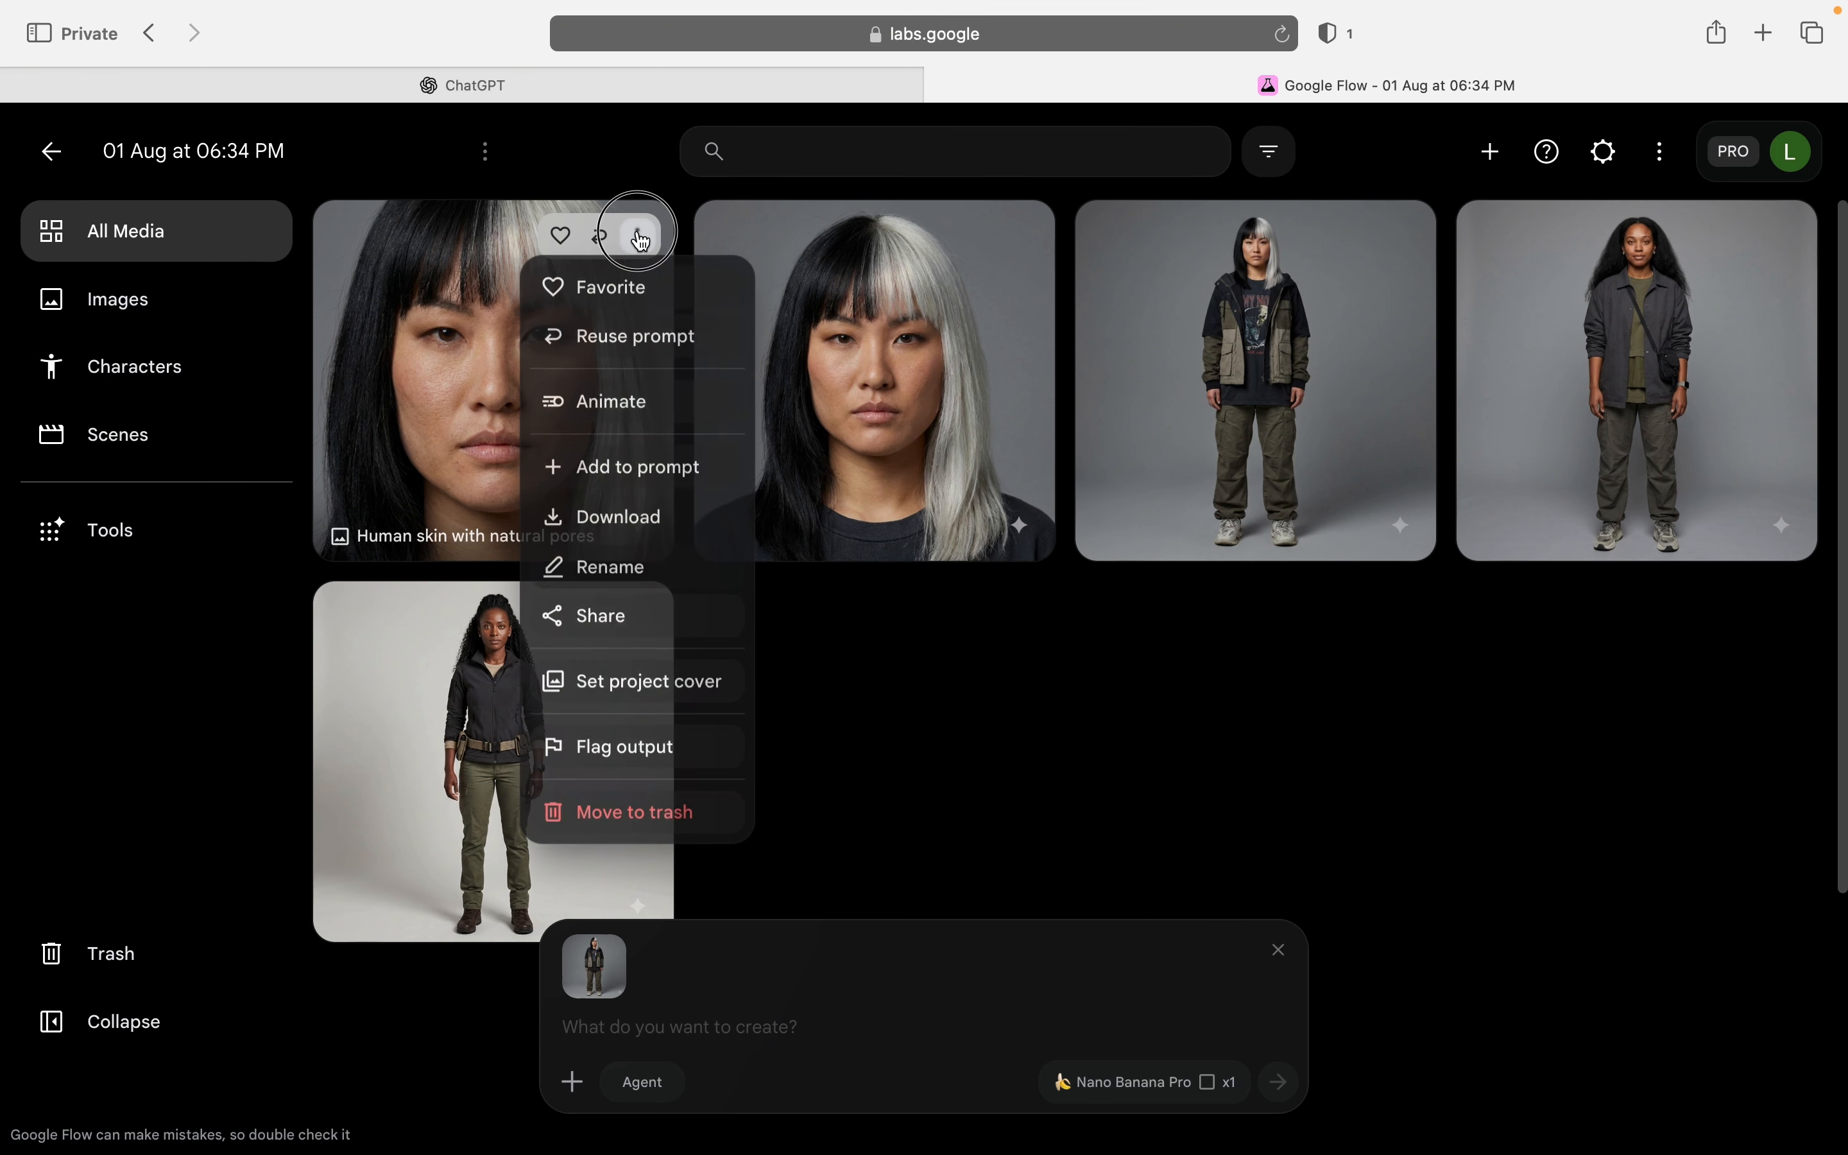
click(668, 466)
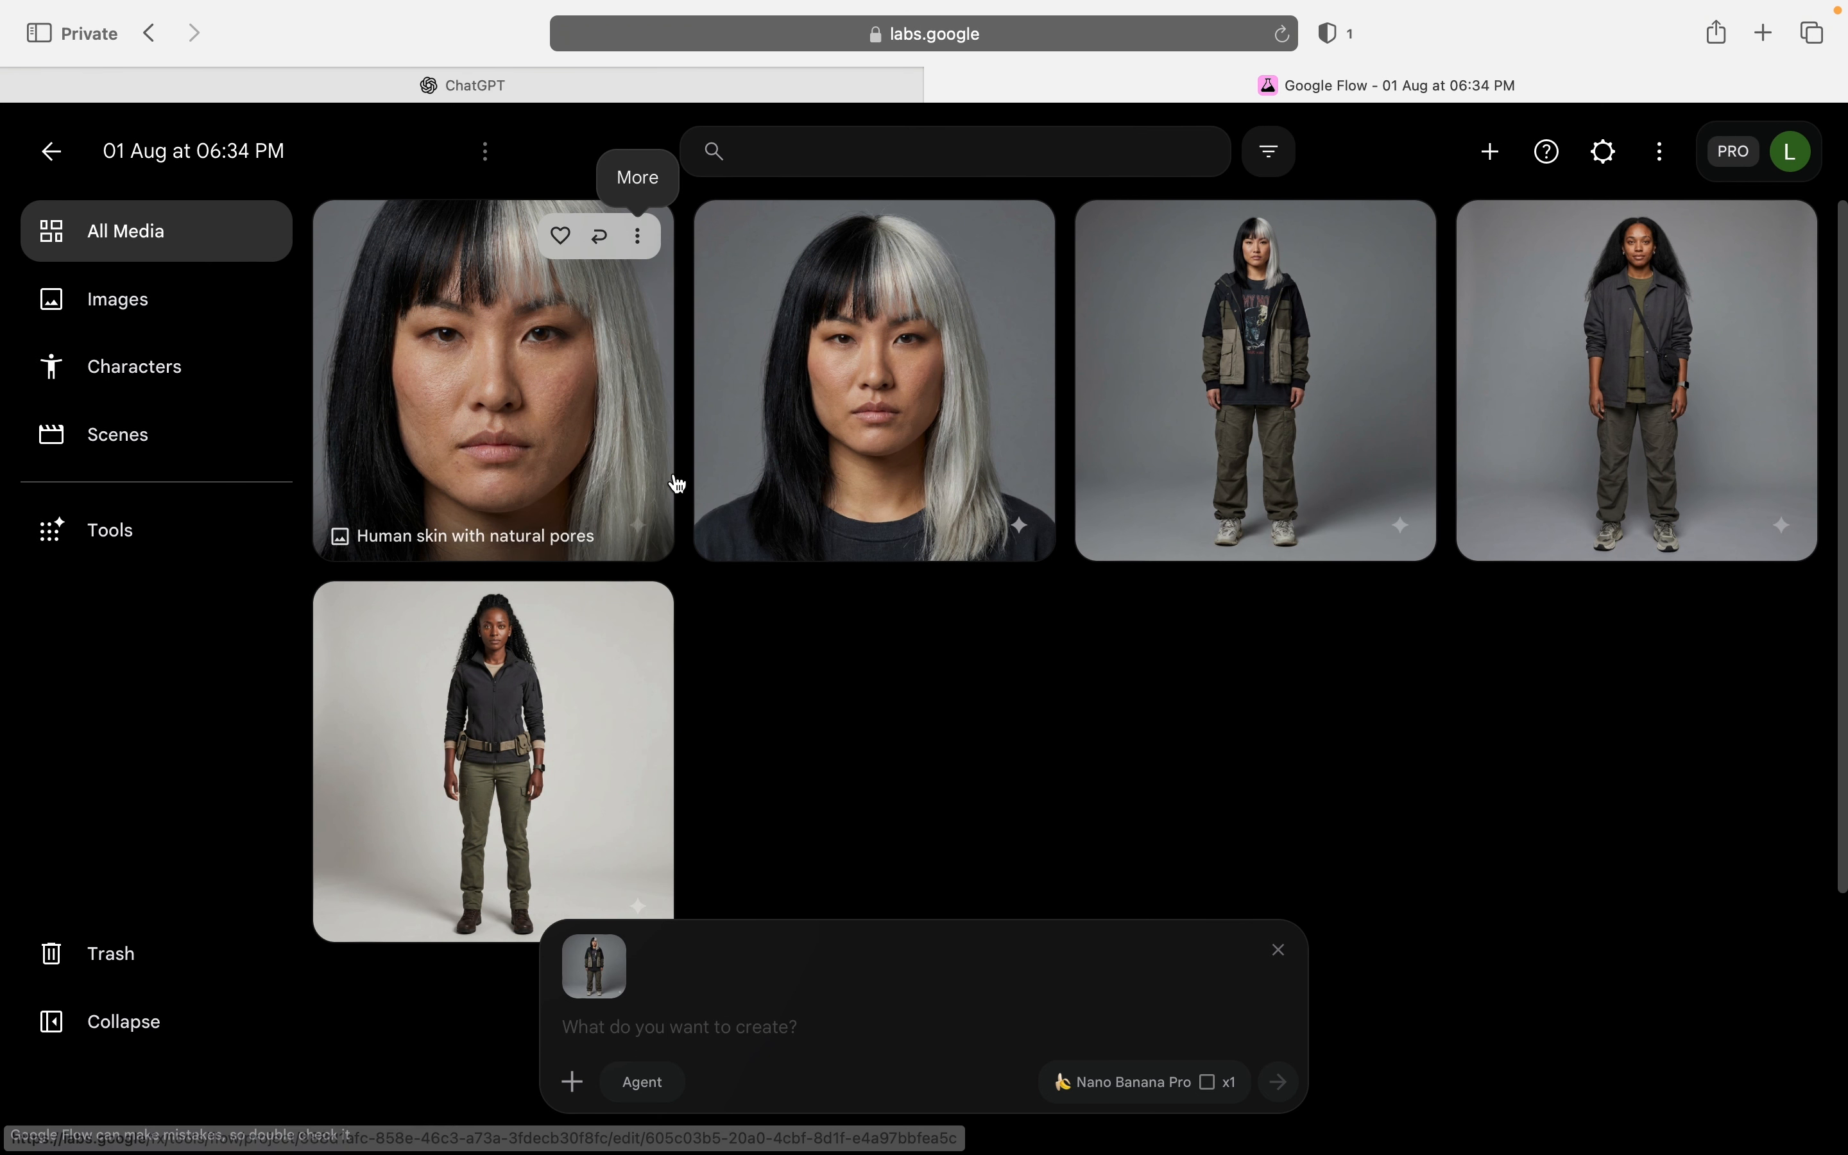
click(767, 1023)
key(super+v)
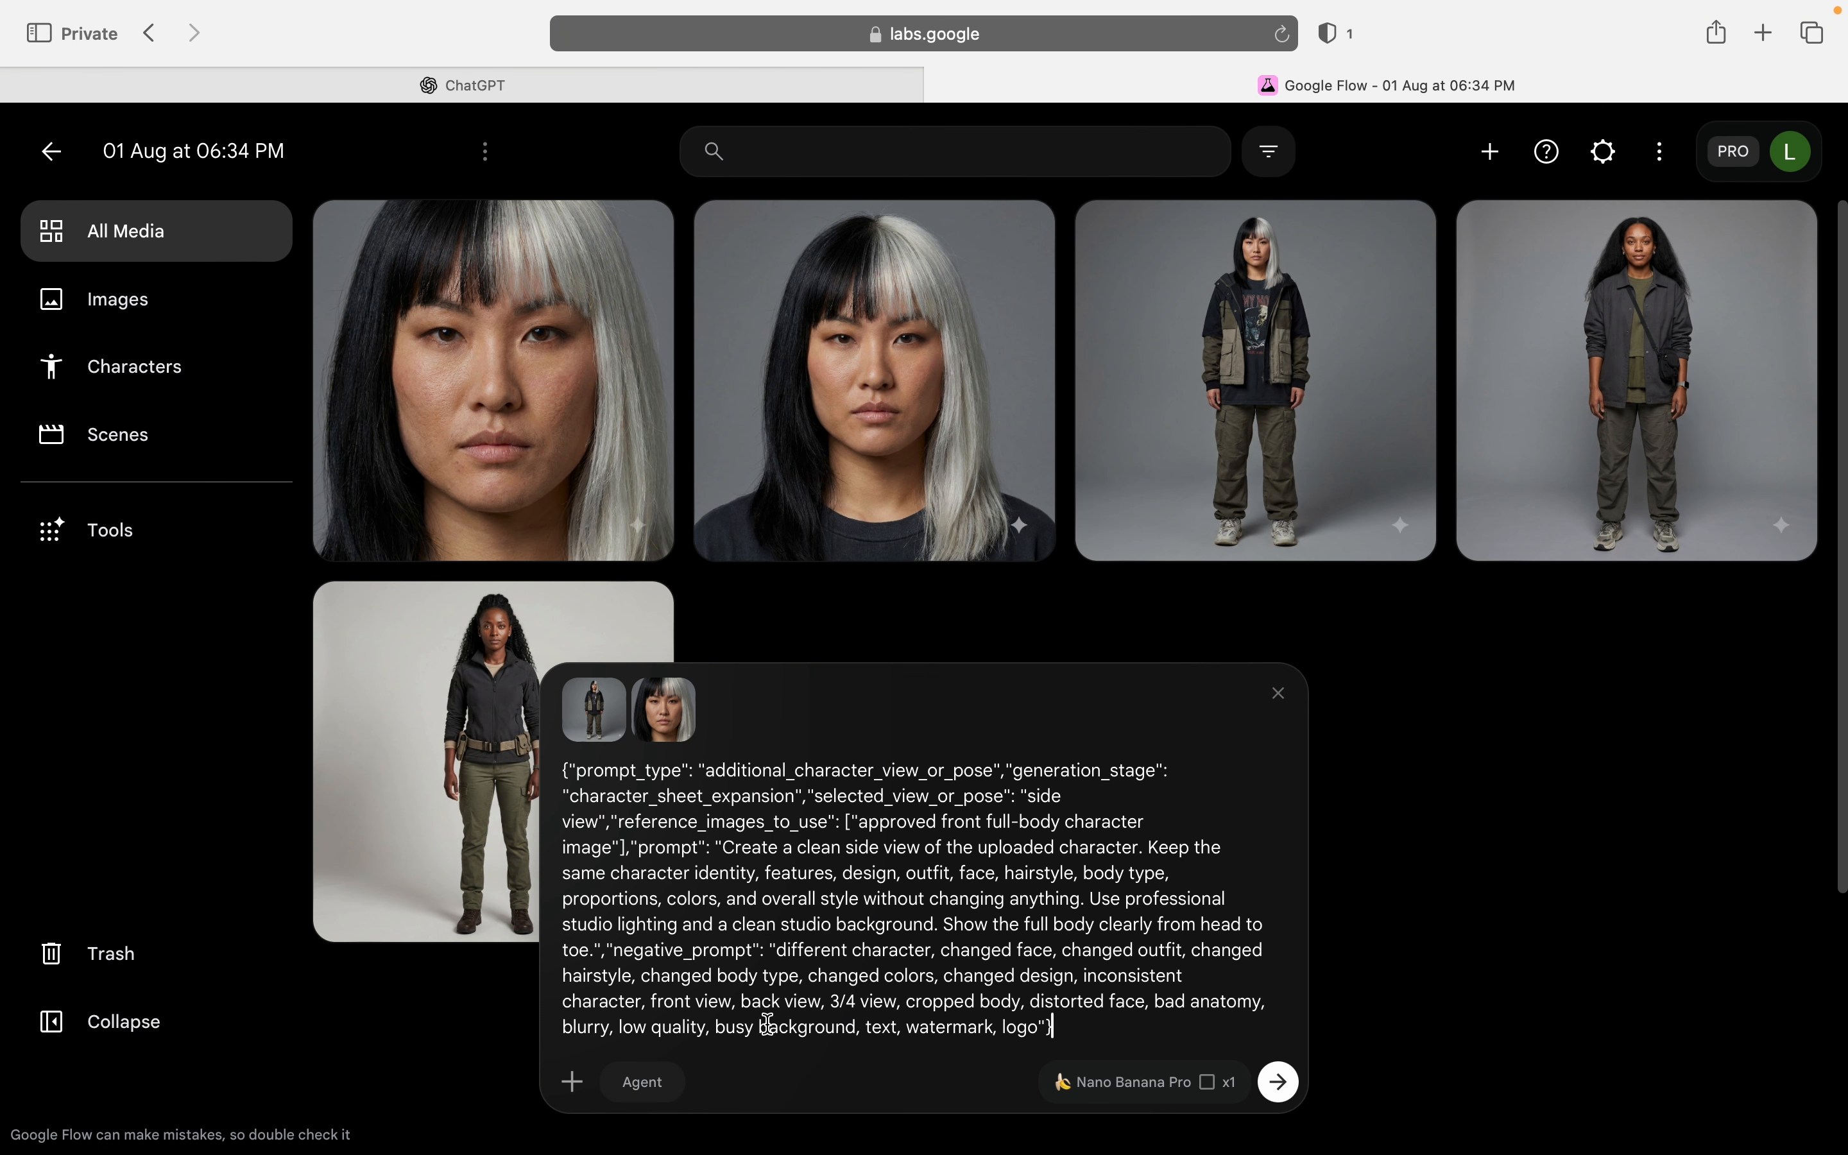
click(1278, 1082)
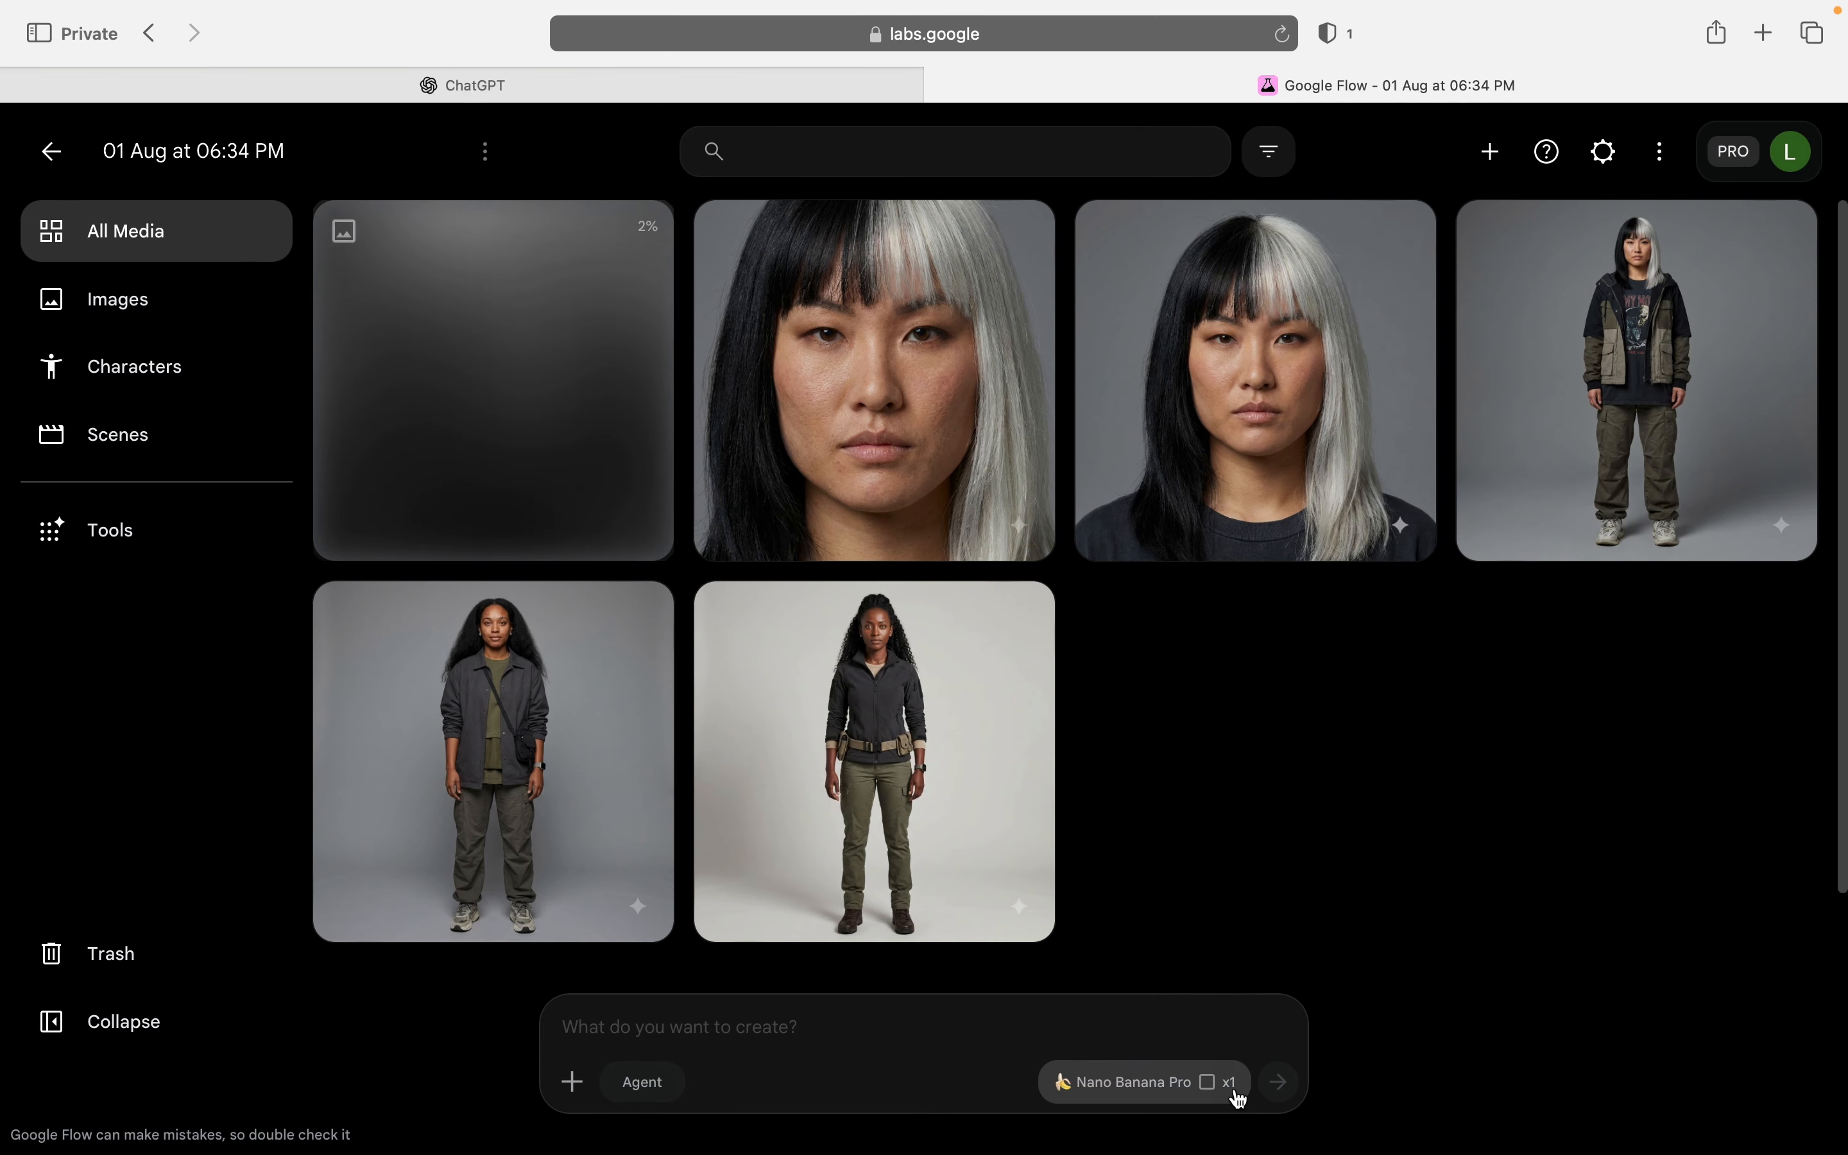
Step: Switch to ChatGPT, send "Back view" from the listed options and copy the generated JSON prompt
click(692, 93)
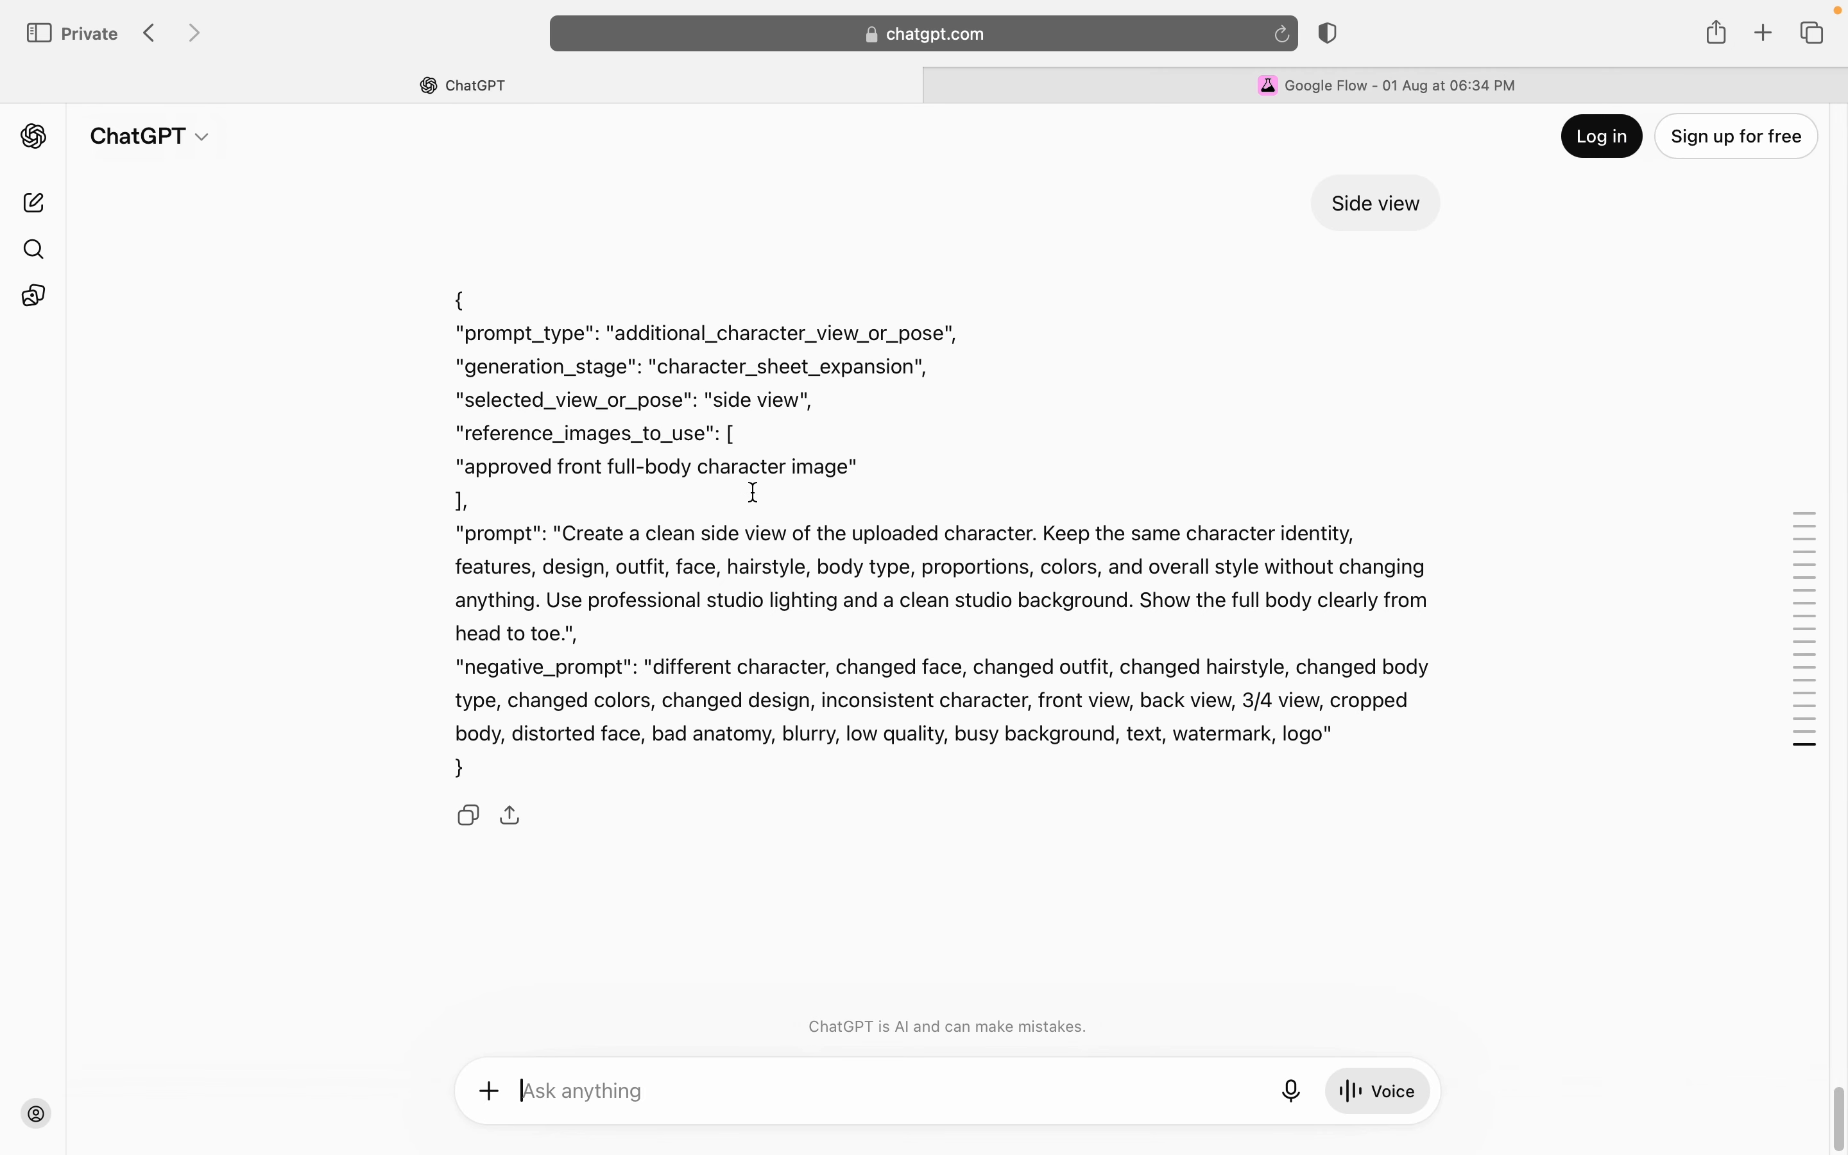
scroll(735, 520, up, 10)
scroll(731, 524, up, 3)
drag(605, 365, 479, 350)
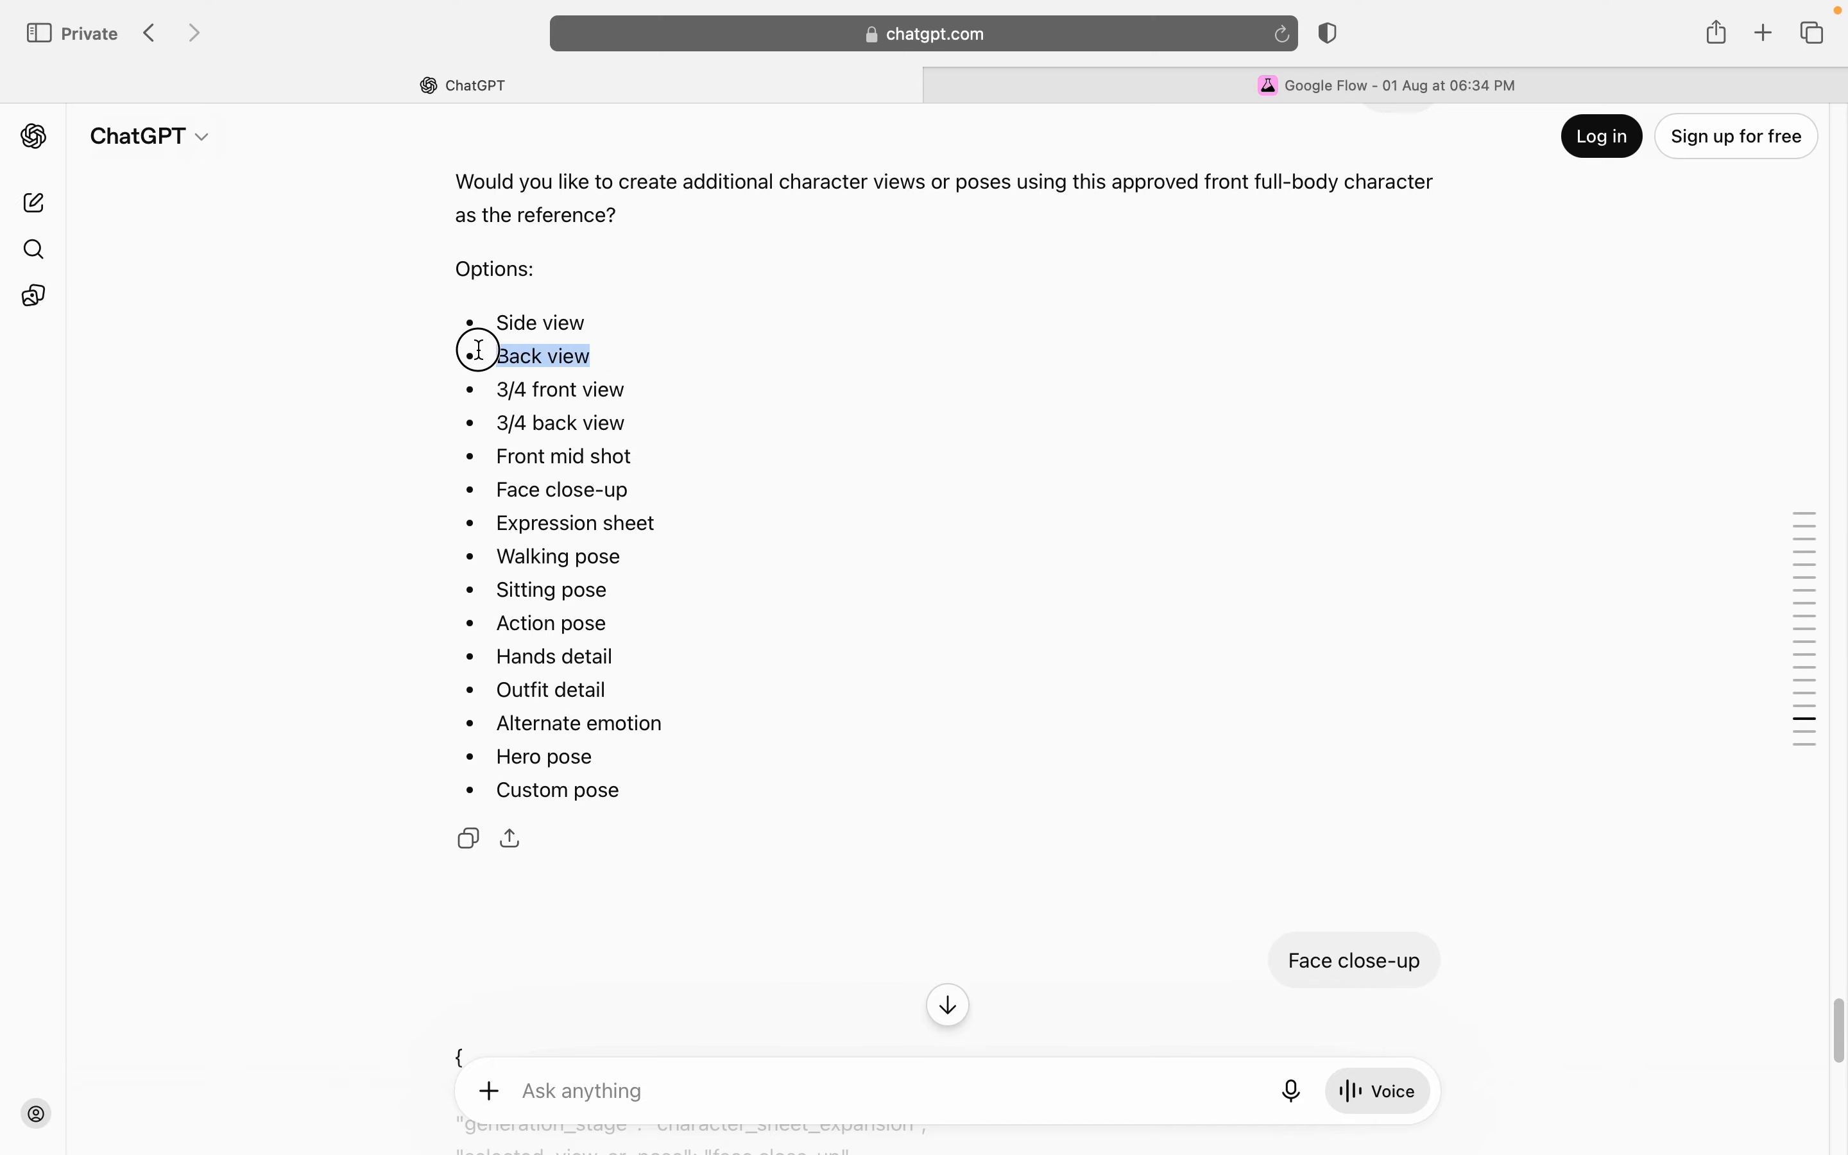
key(super+c)
key(super+v)
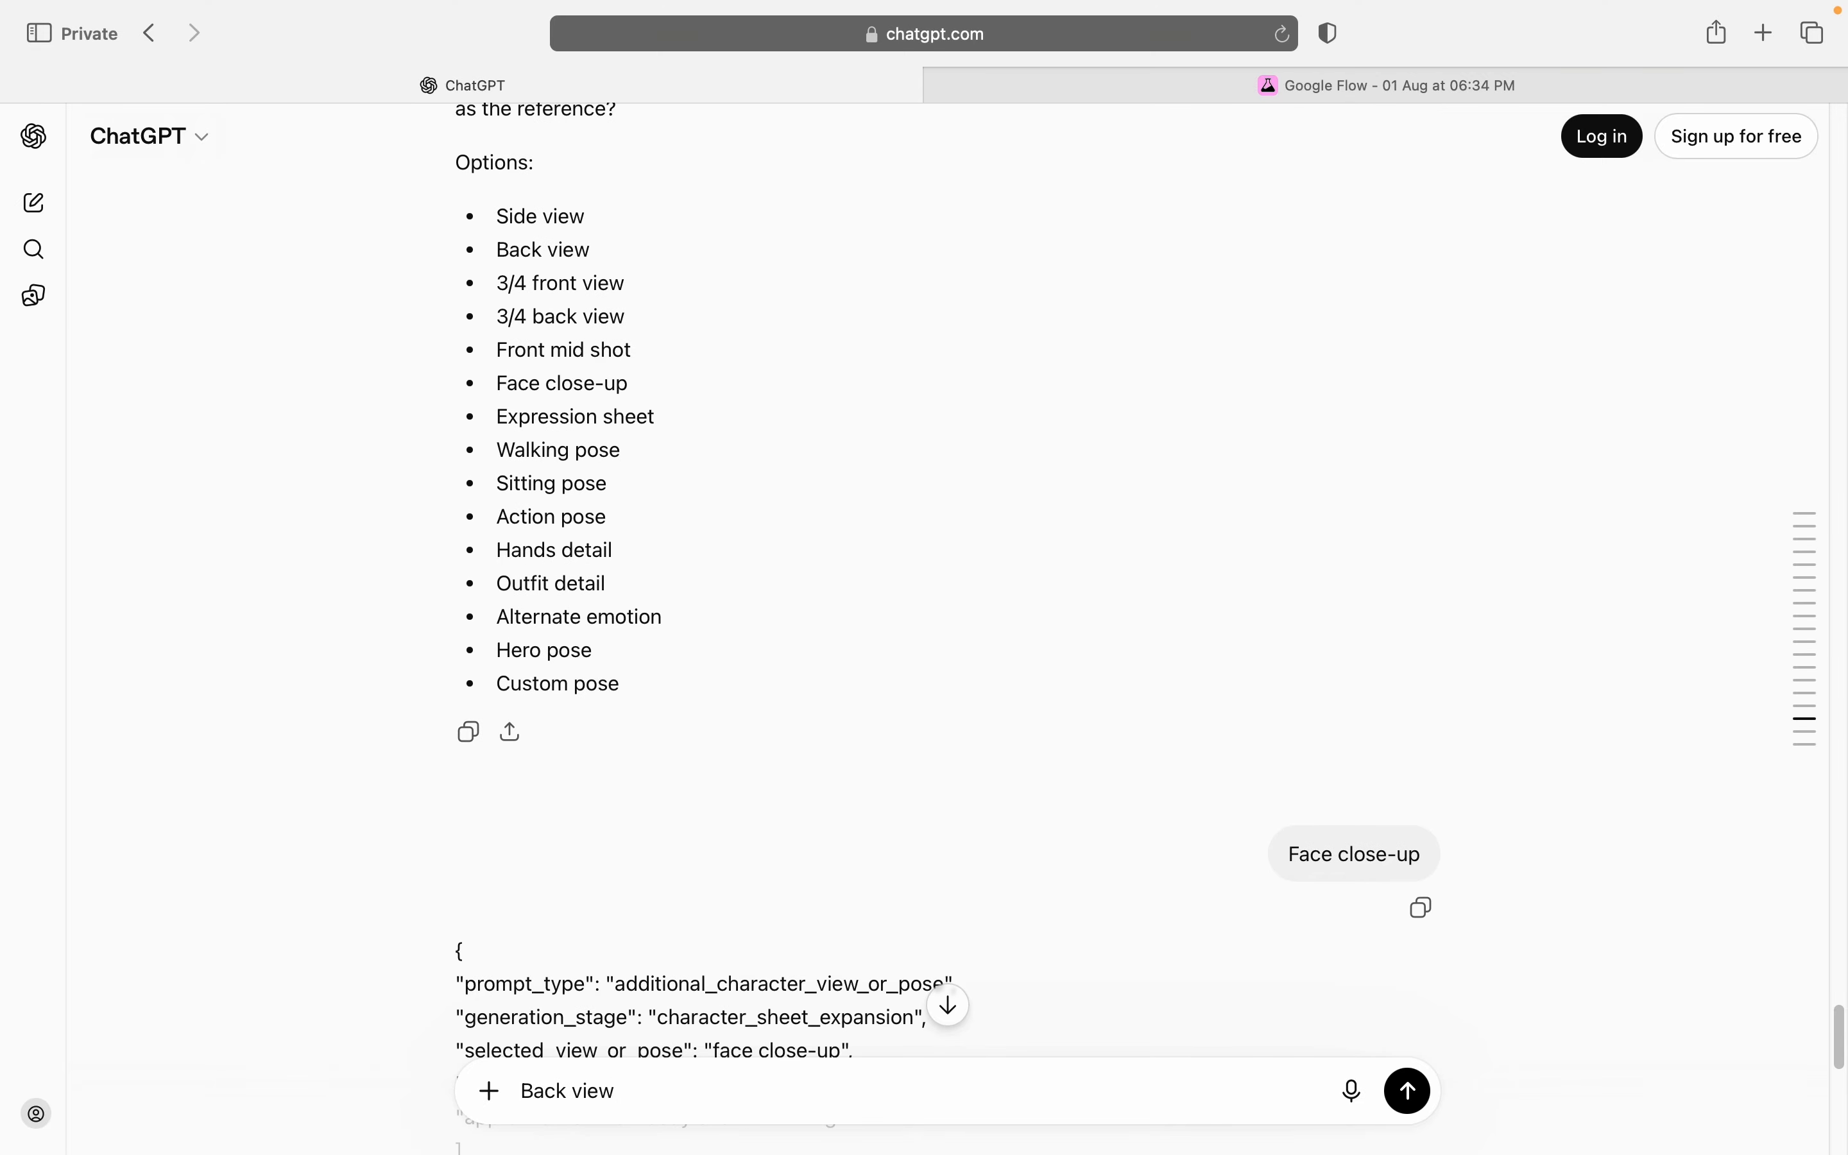
key(Return)
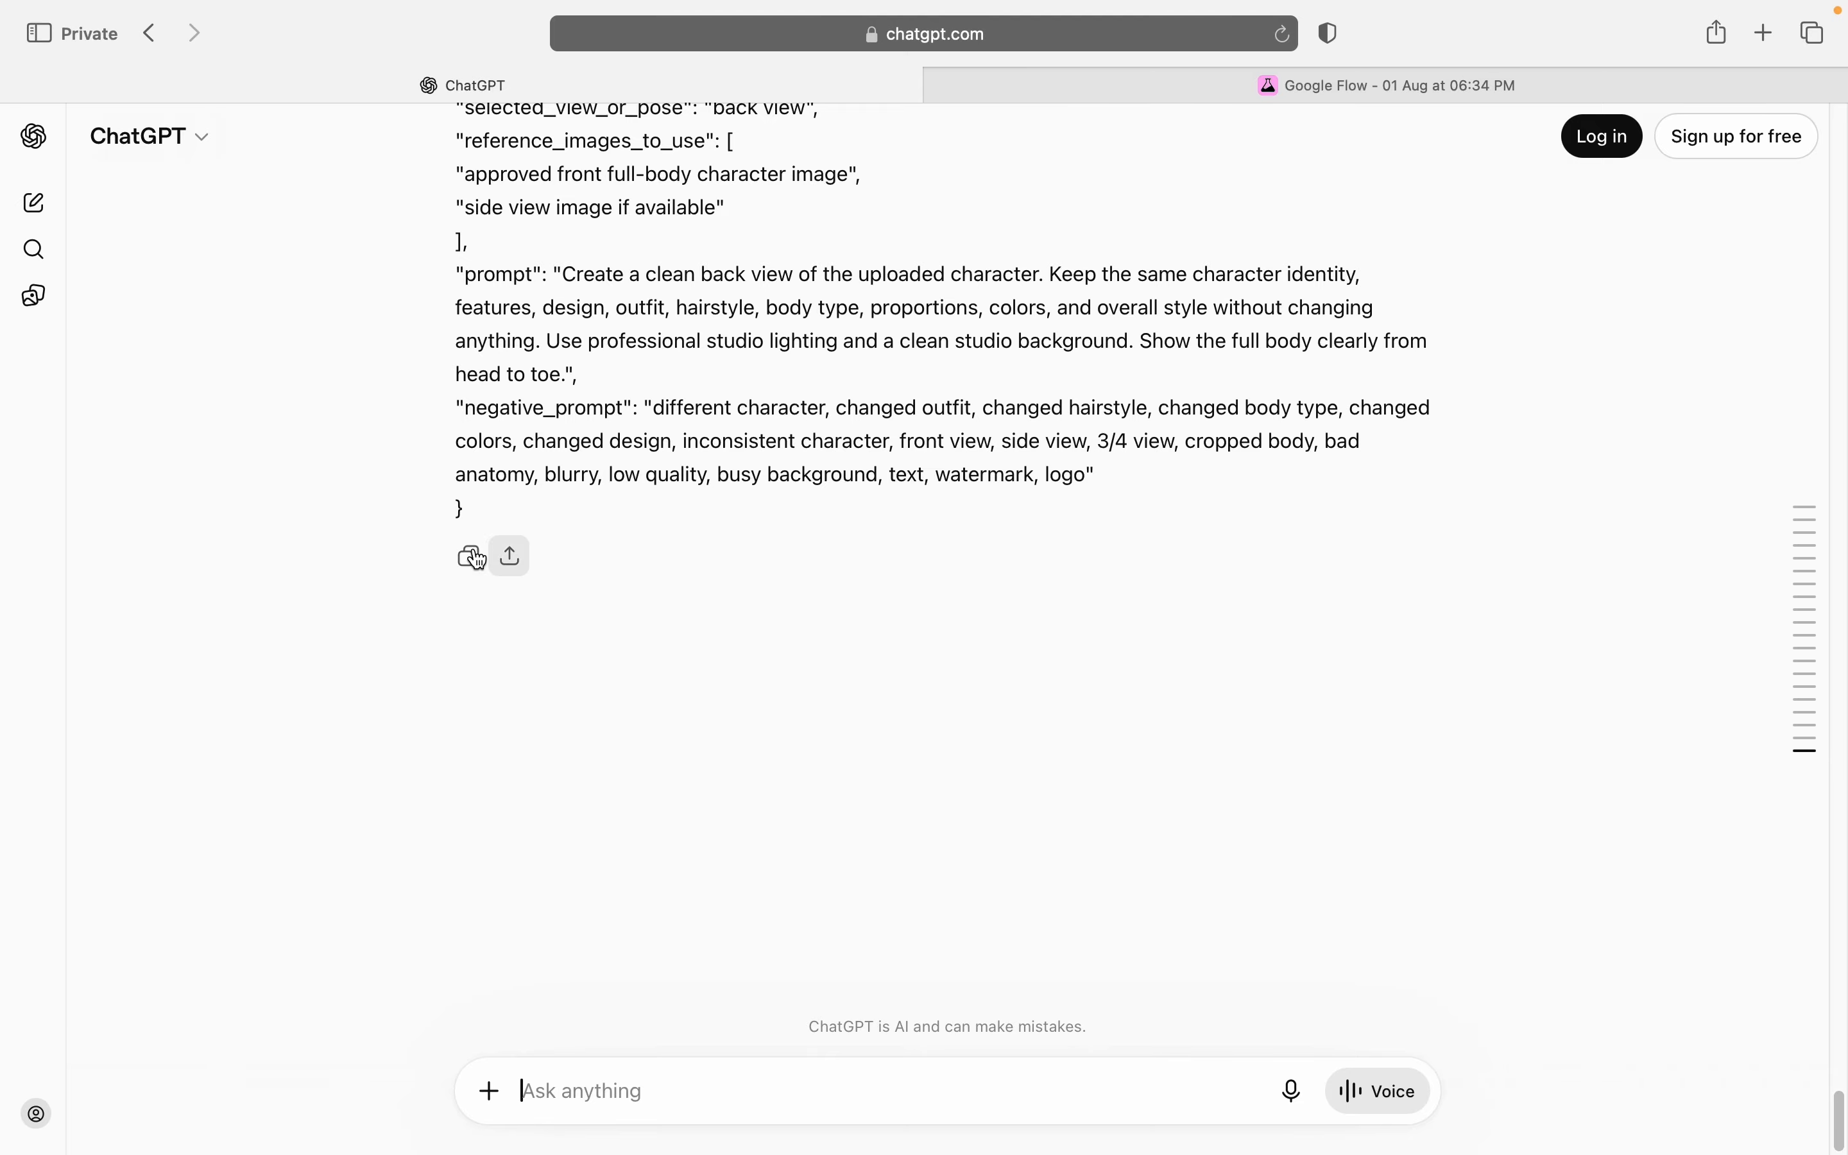
click(478, 561)
Step: Switch to Google Flow and generate the back view from the copied prompt, with the side view, skin-detail face and full-body front images as references
click(1603, 84)
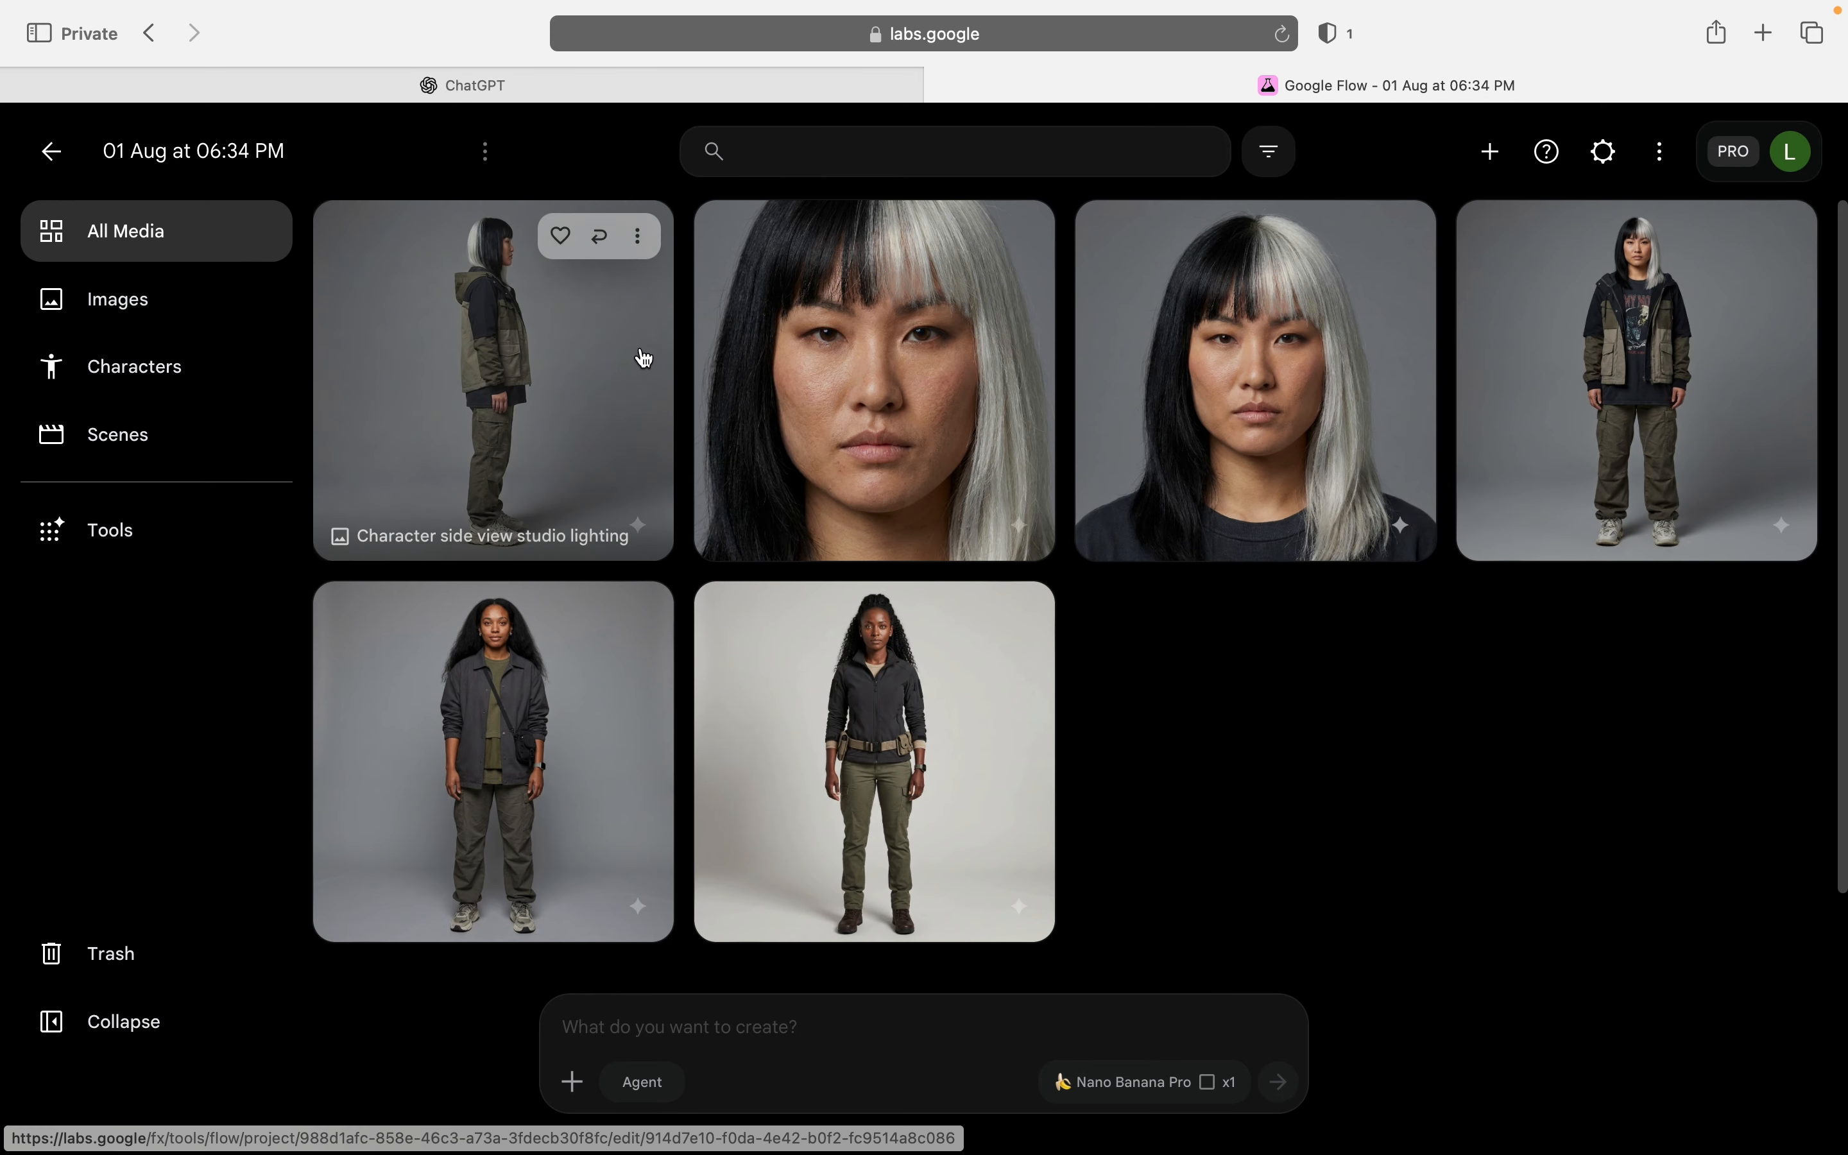
click(637, 235)
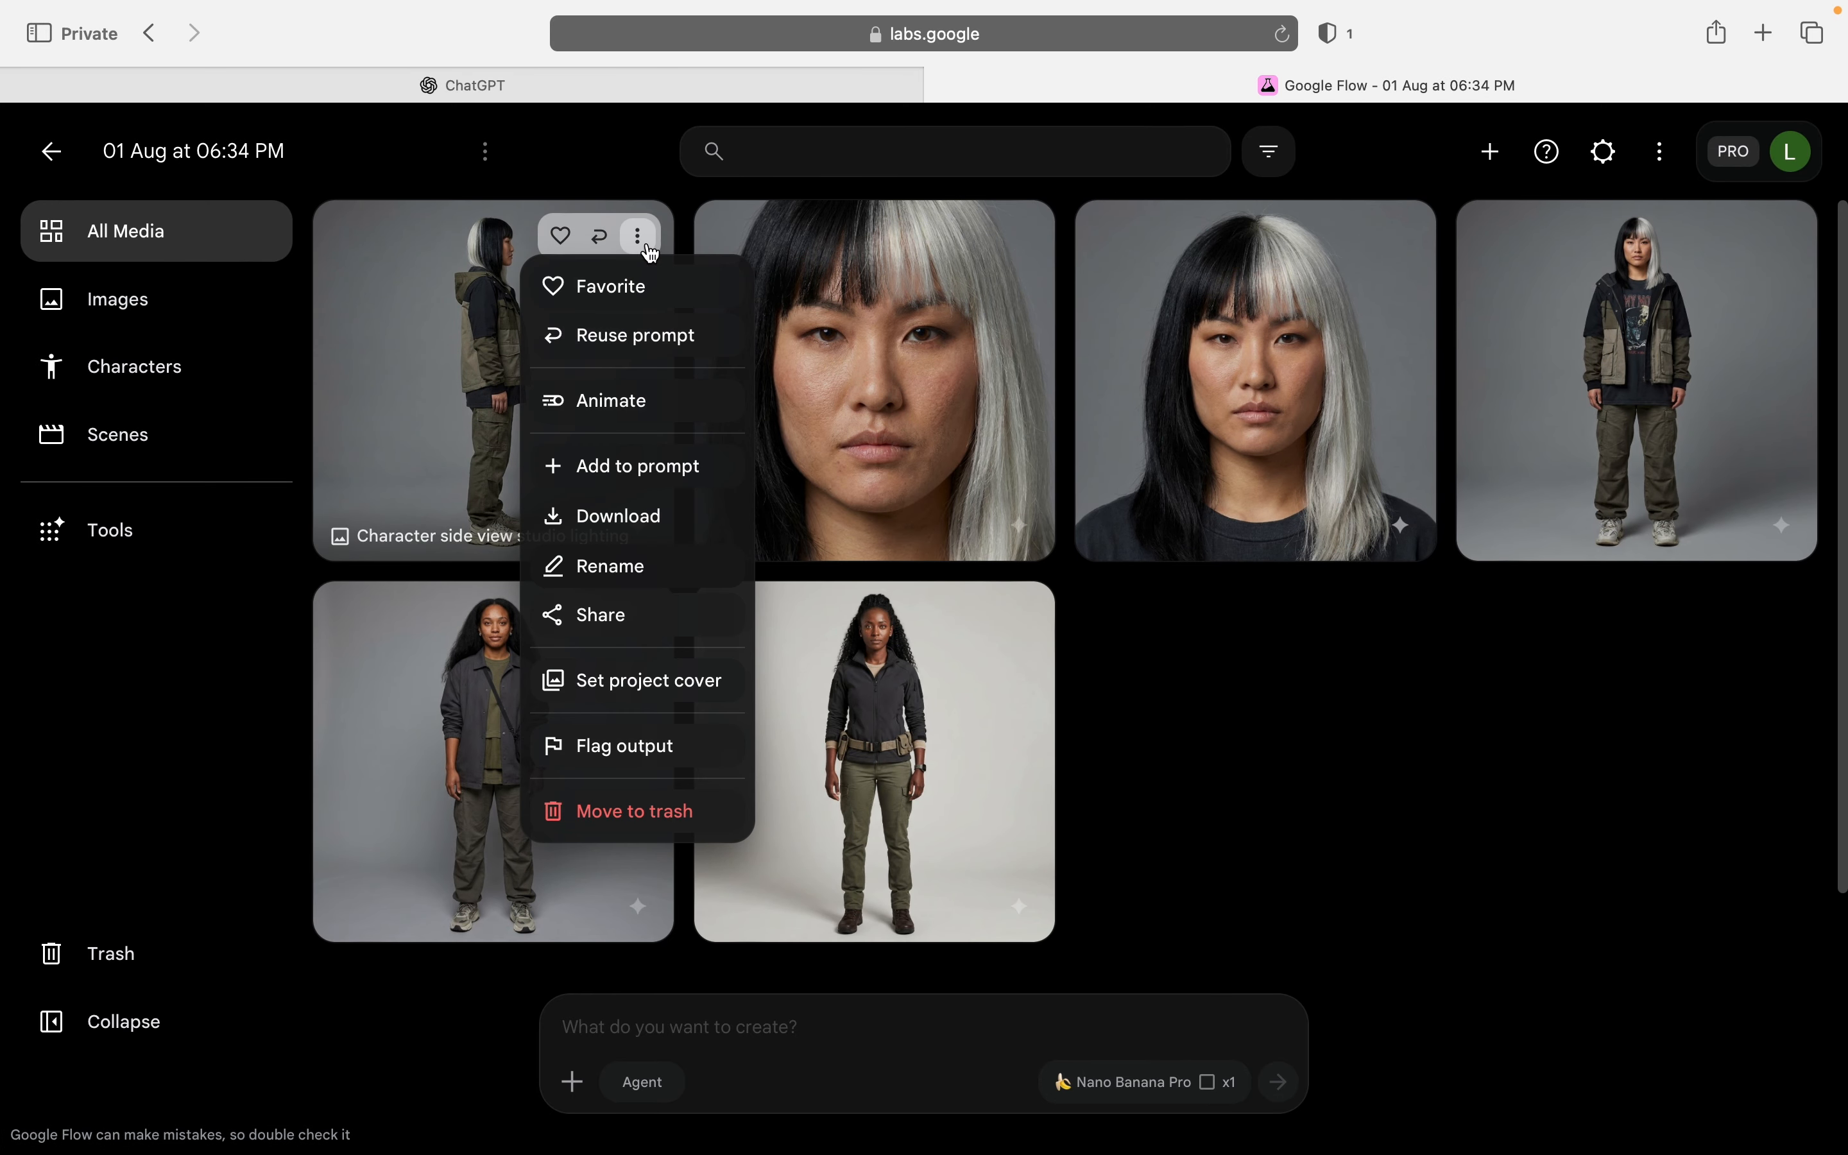
click(694, 473)
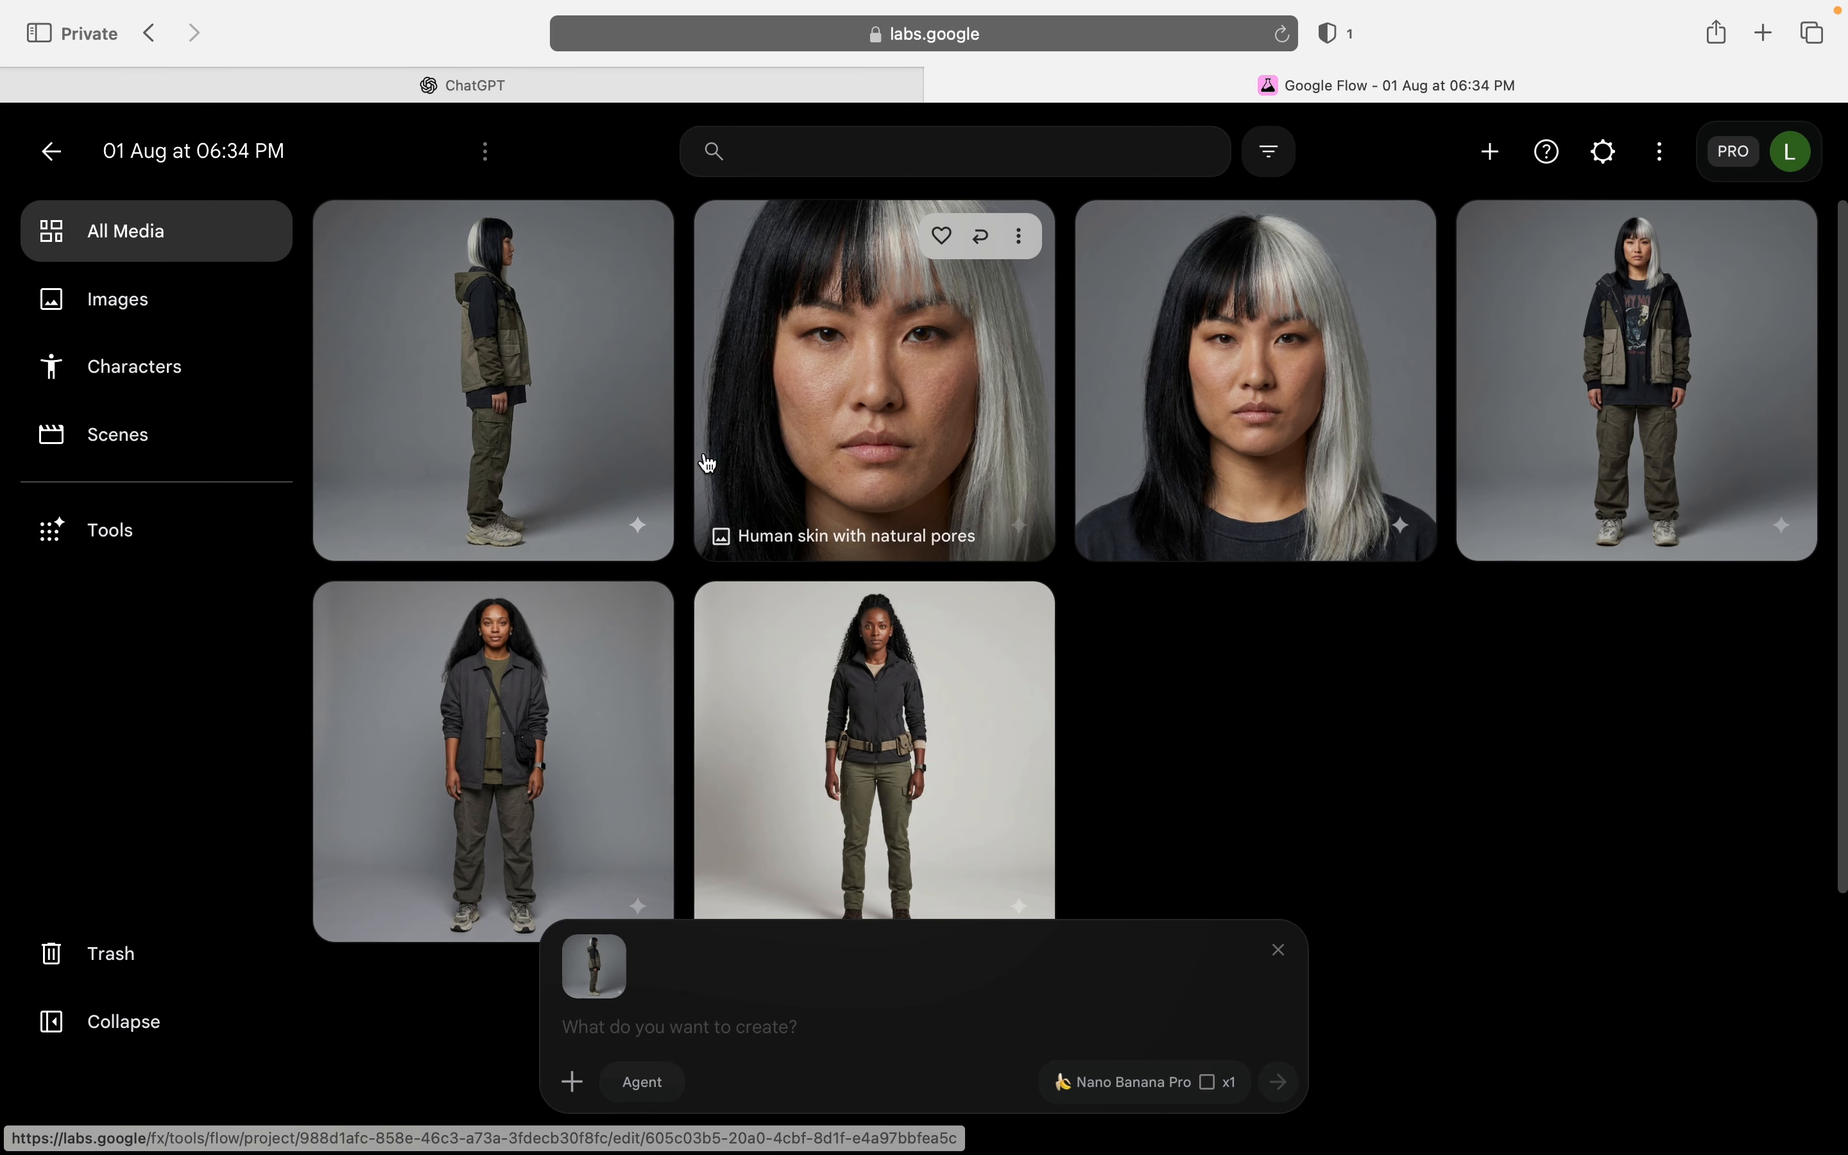
click(1019, 235)
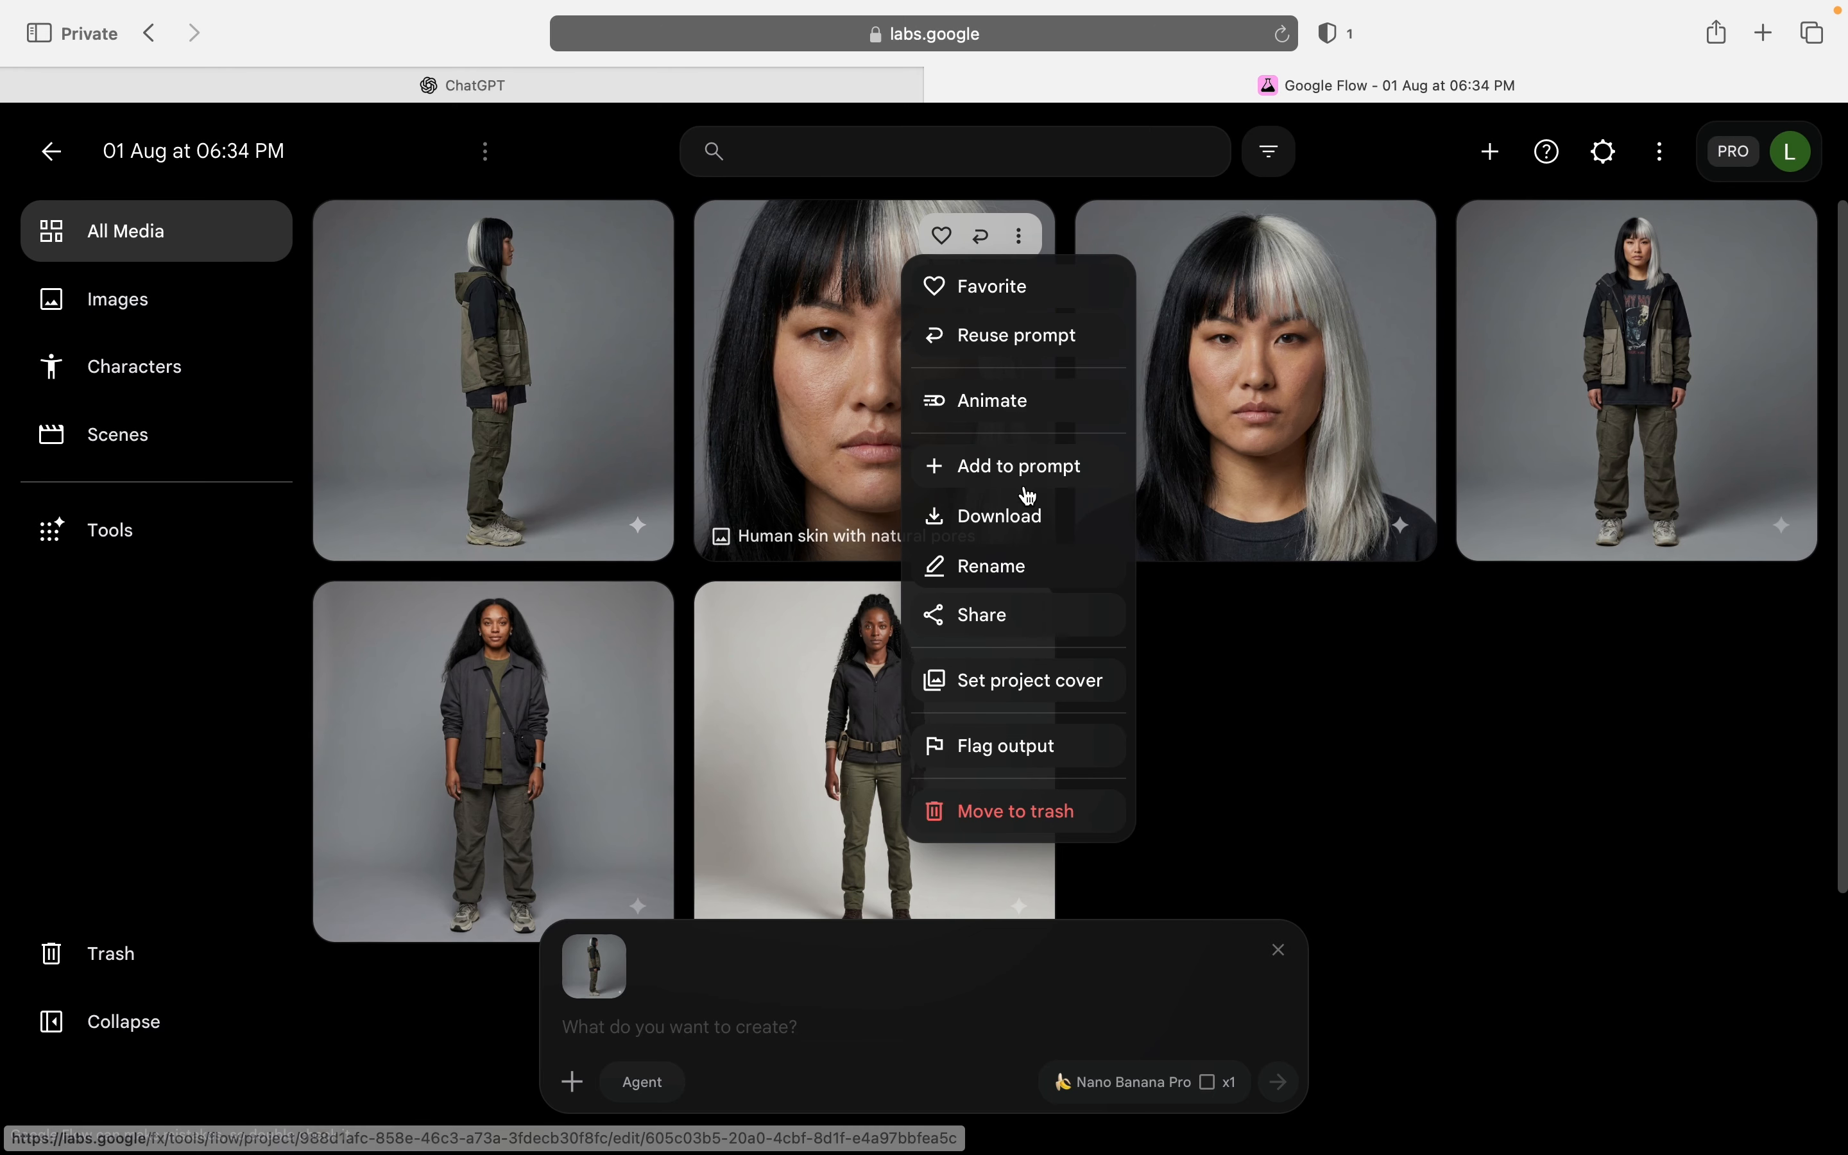
click(1151, 400)
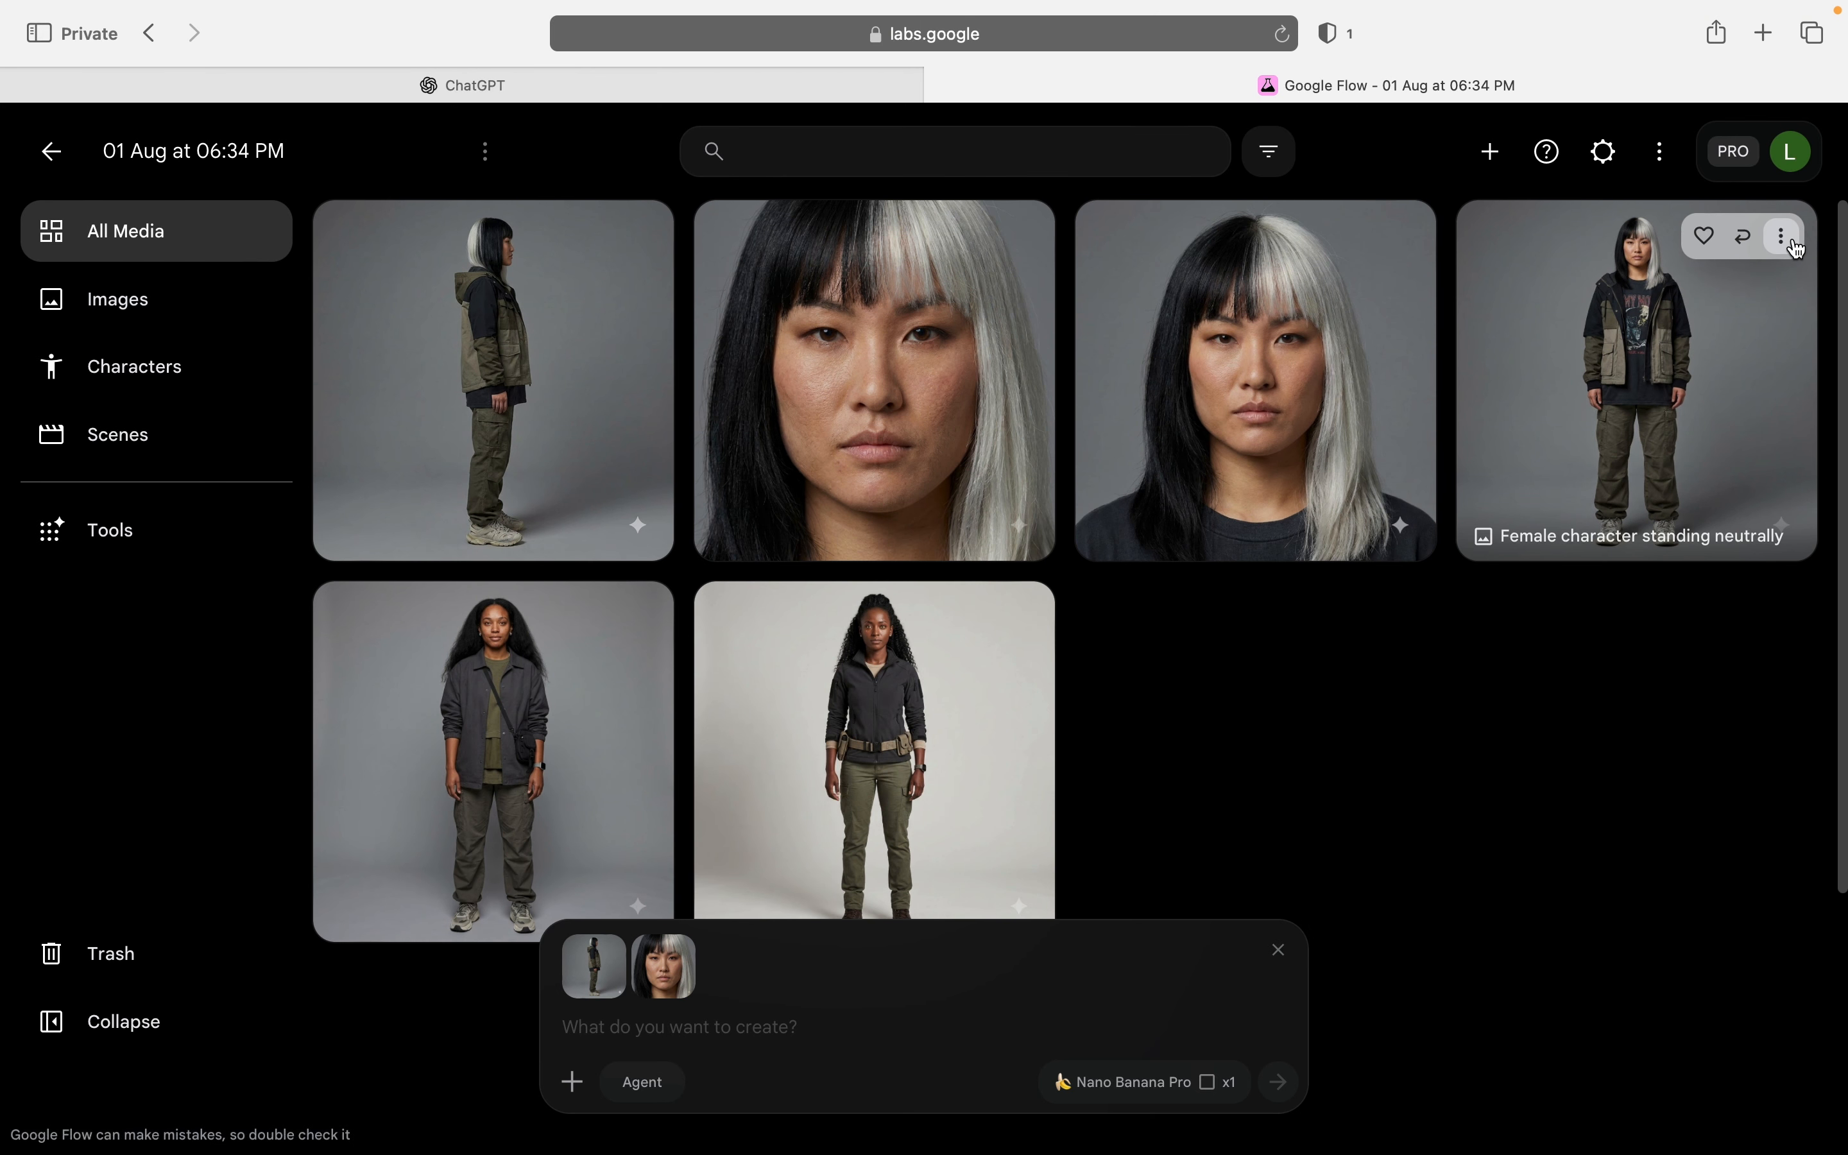
click(1781, 236)
click(1715, 480)
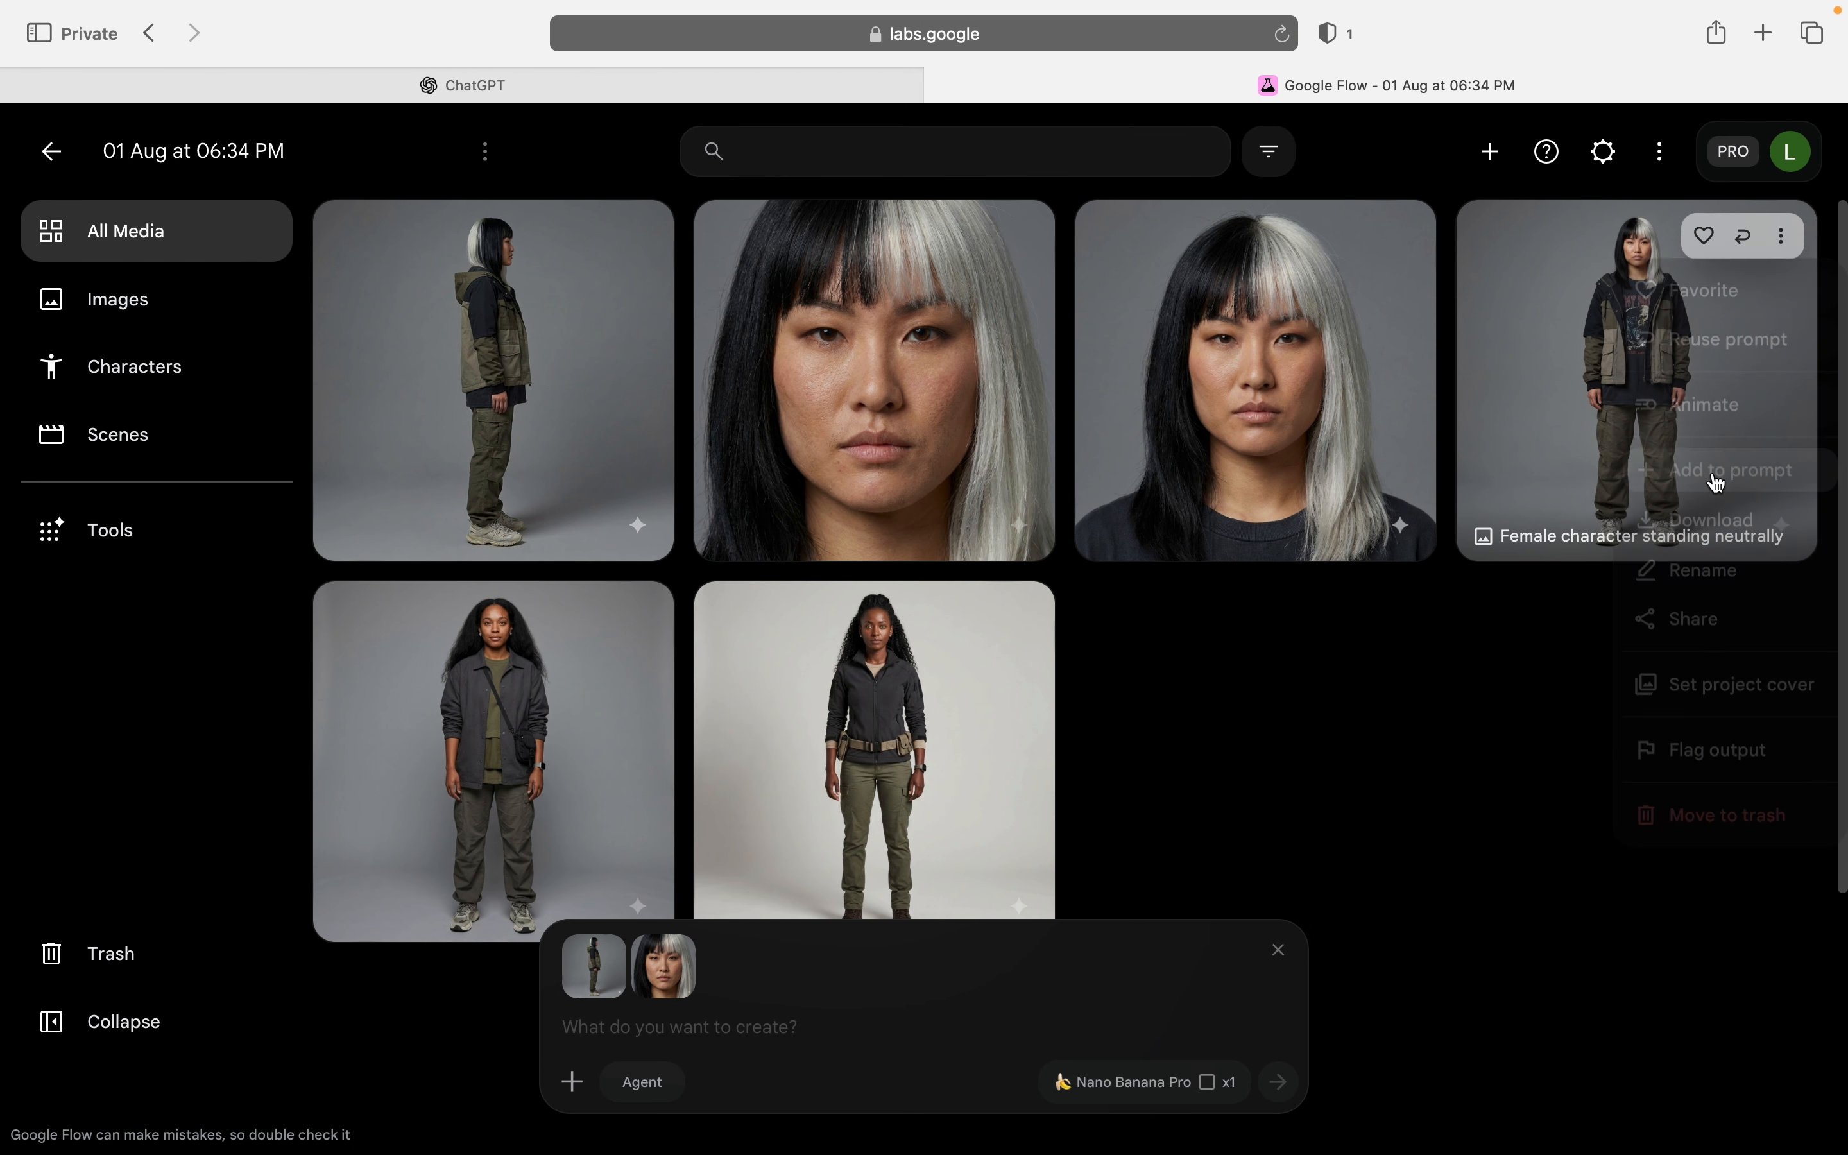
click(796, 1035)
key(super+v)
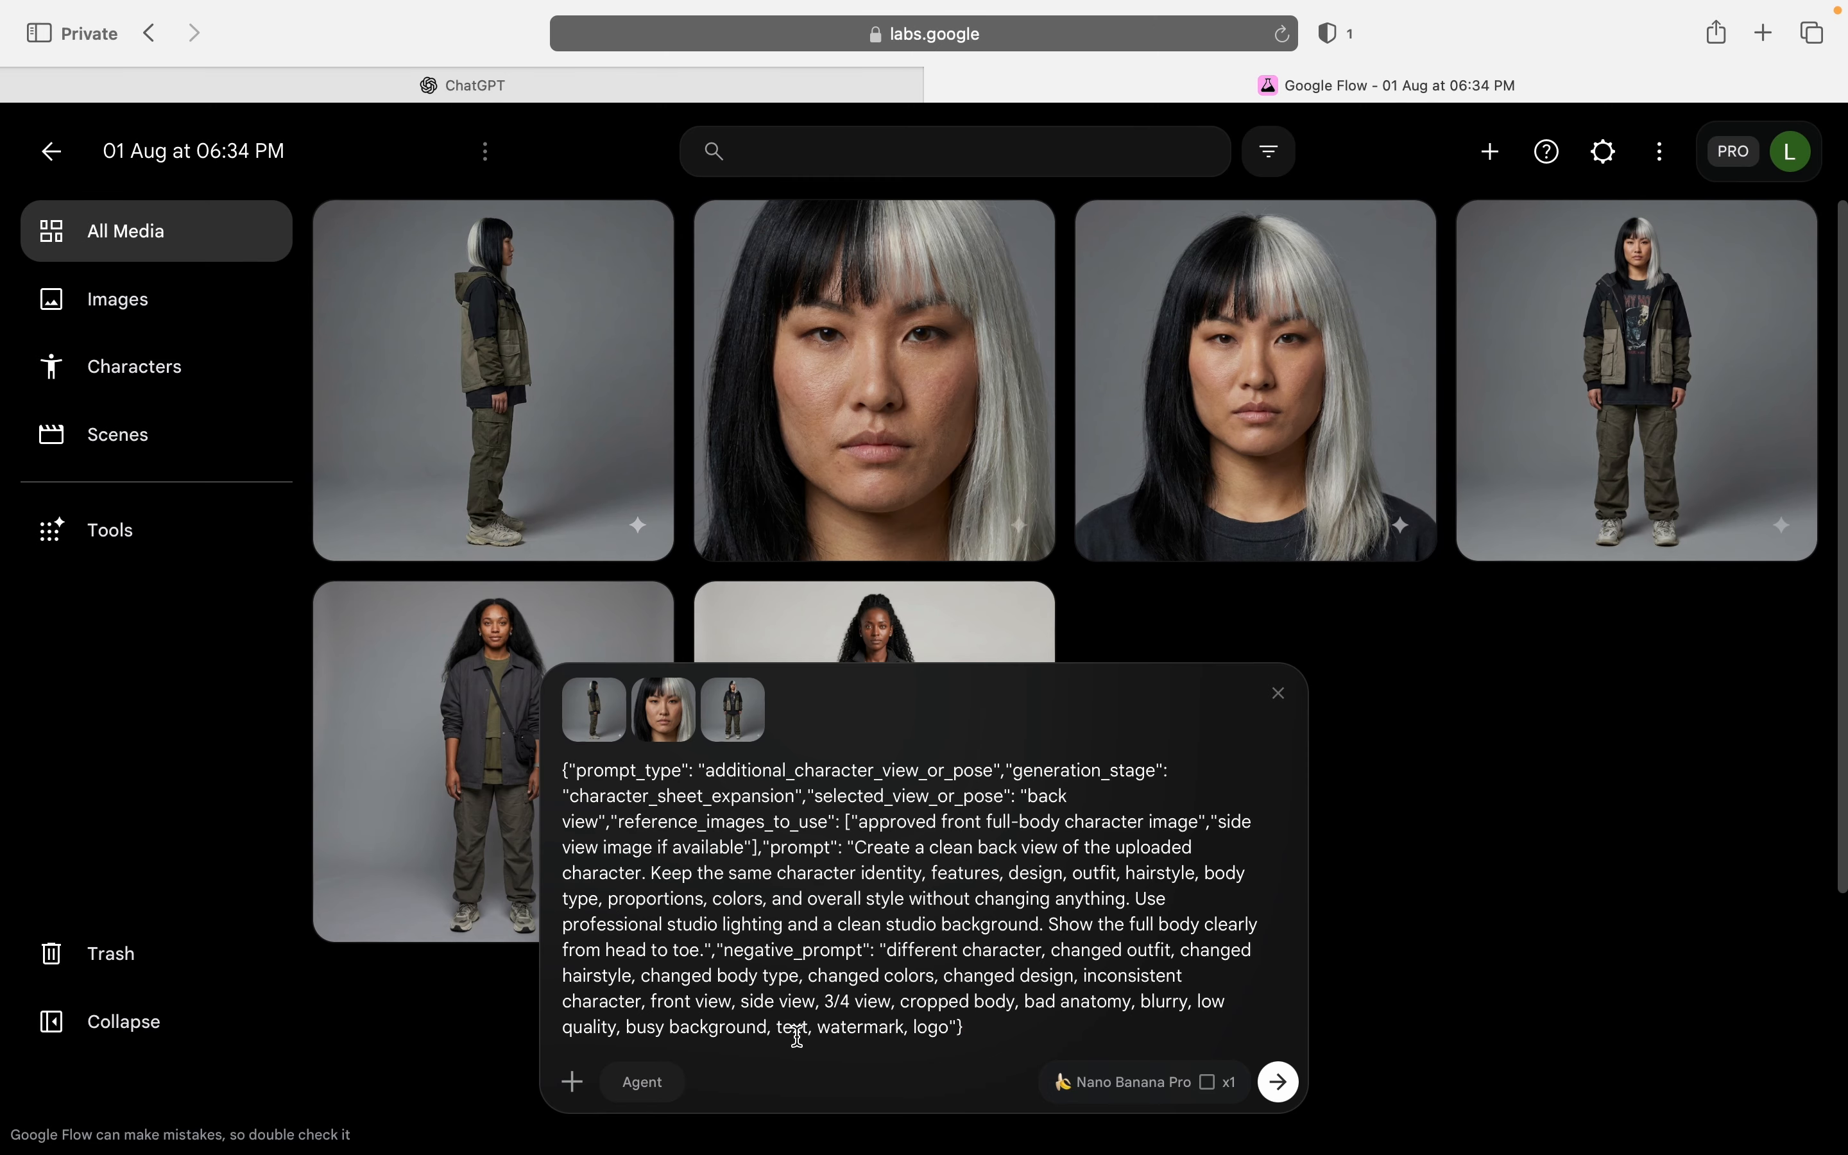
key(Return)
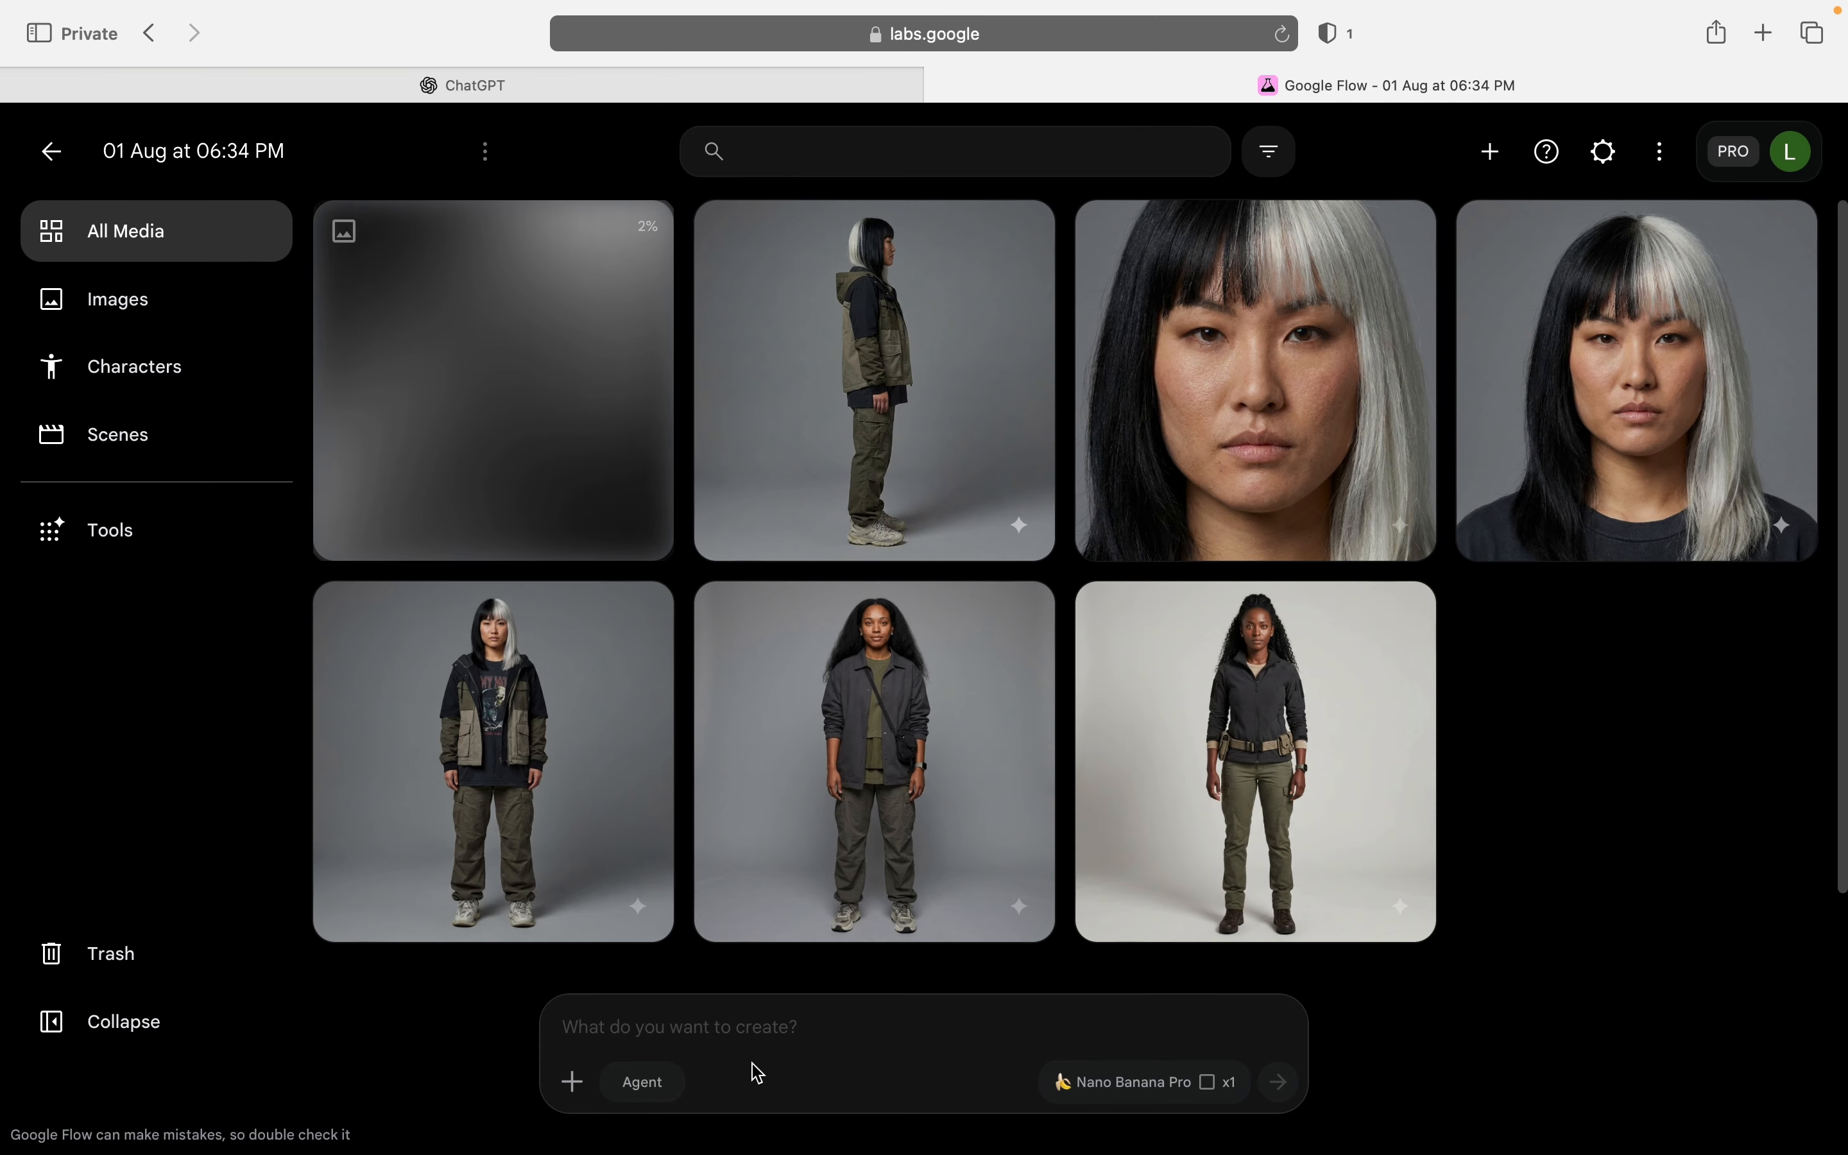
Step: Switch to ChatGPT, send "3/4 front view" from the listed options and copy the generated JSON prompt
click(489, 85)
scroll(706, 589, up, 10)
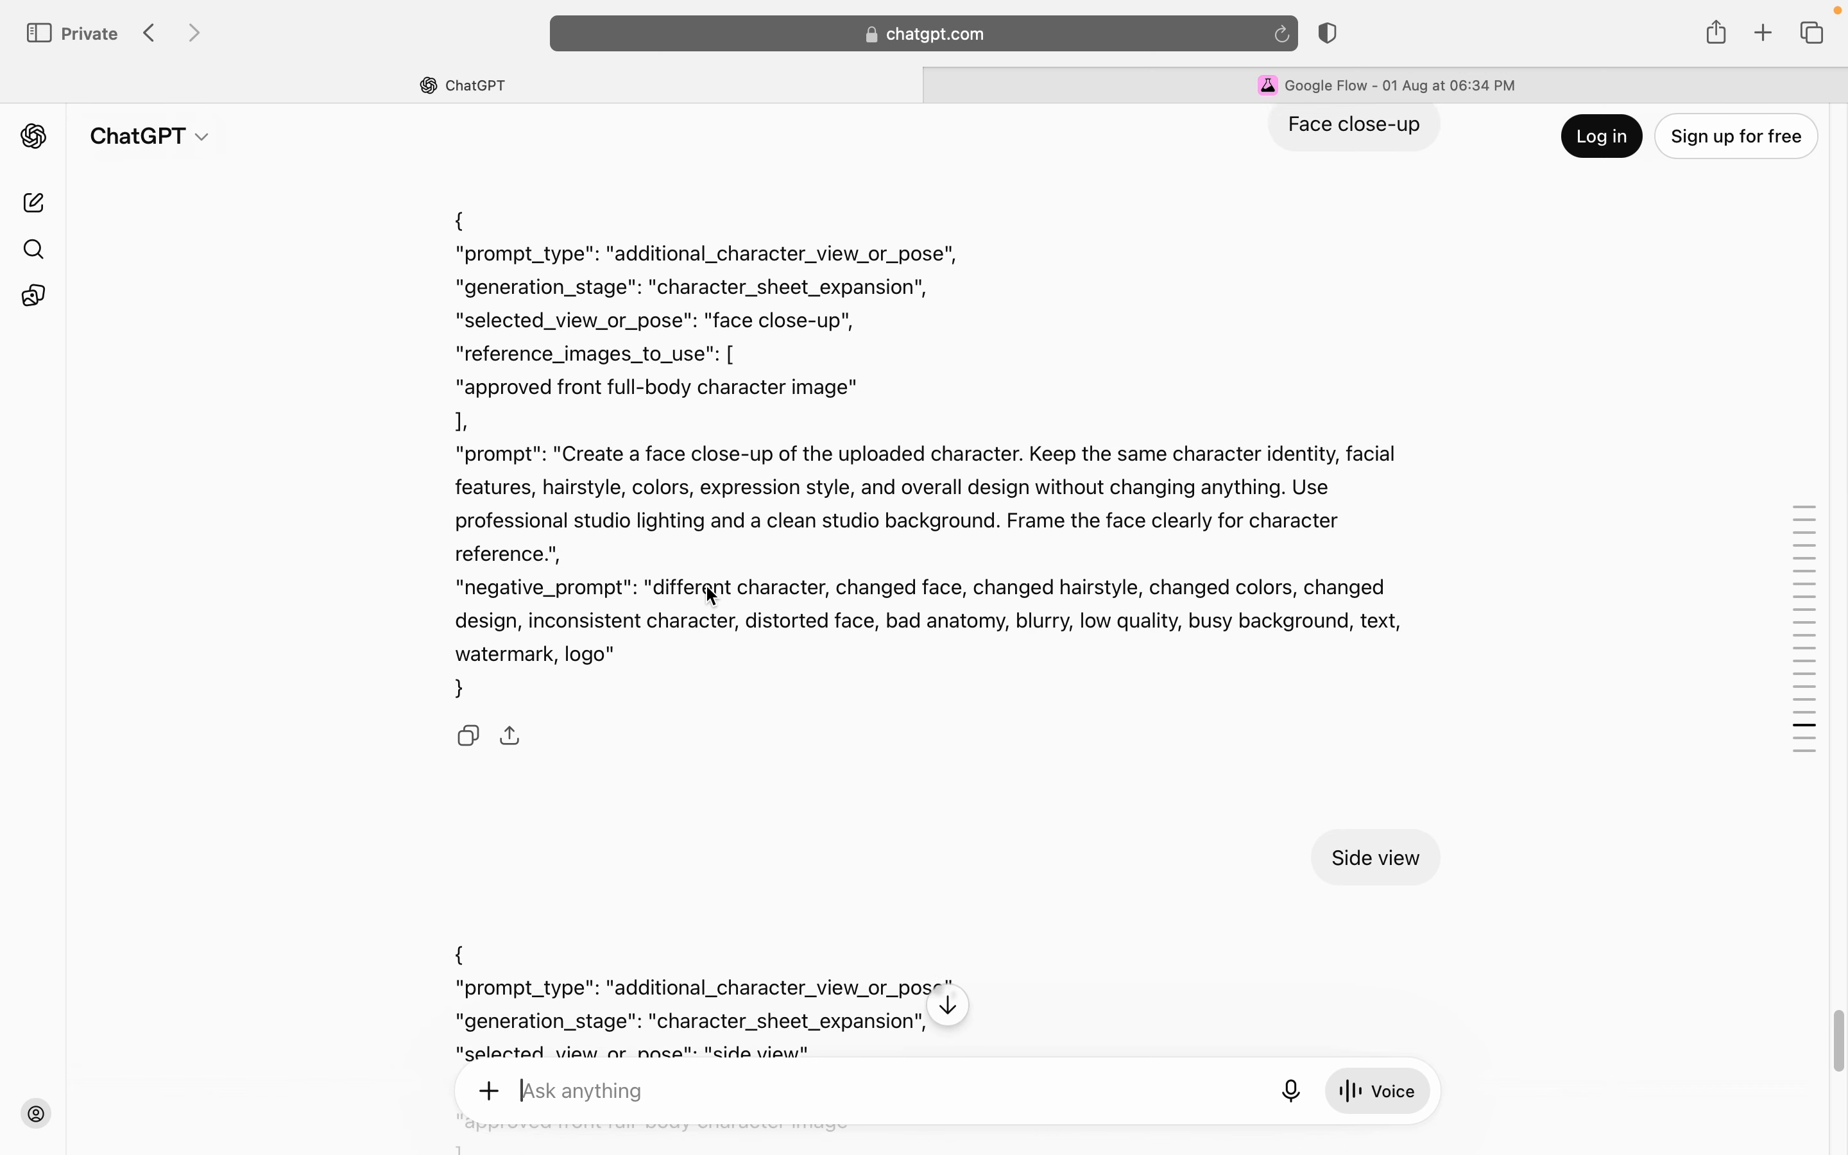
scroll(706, 588, up, 10)
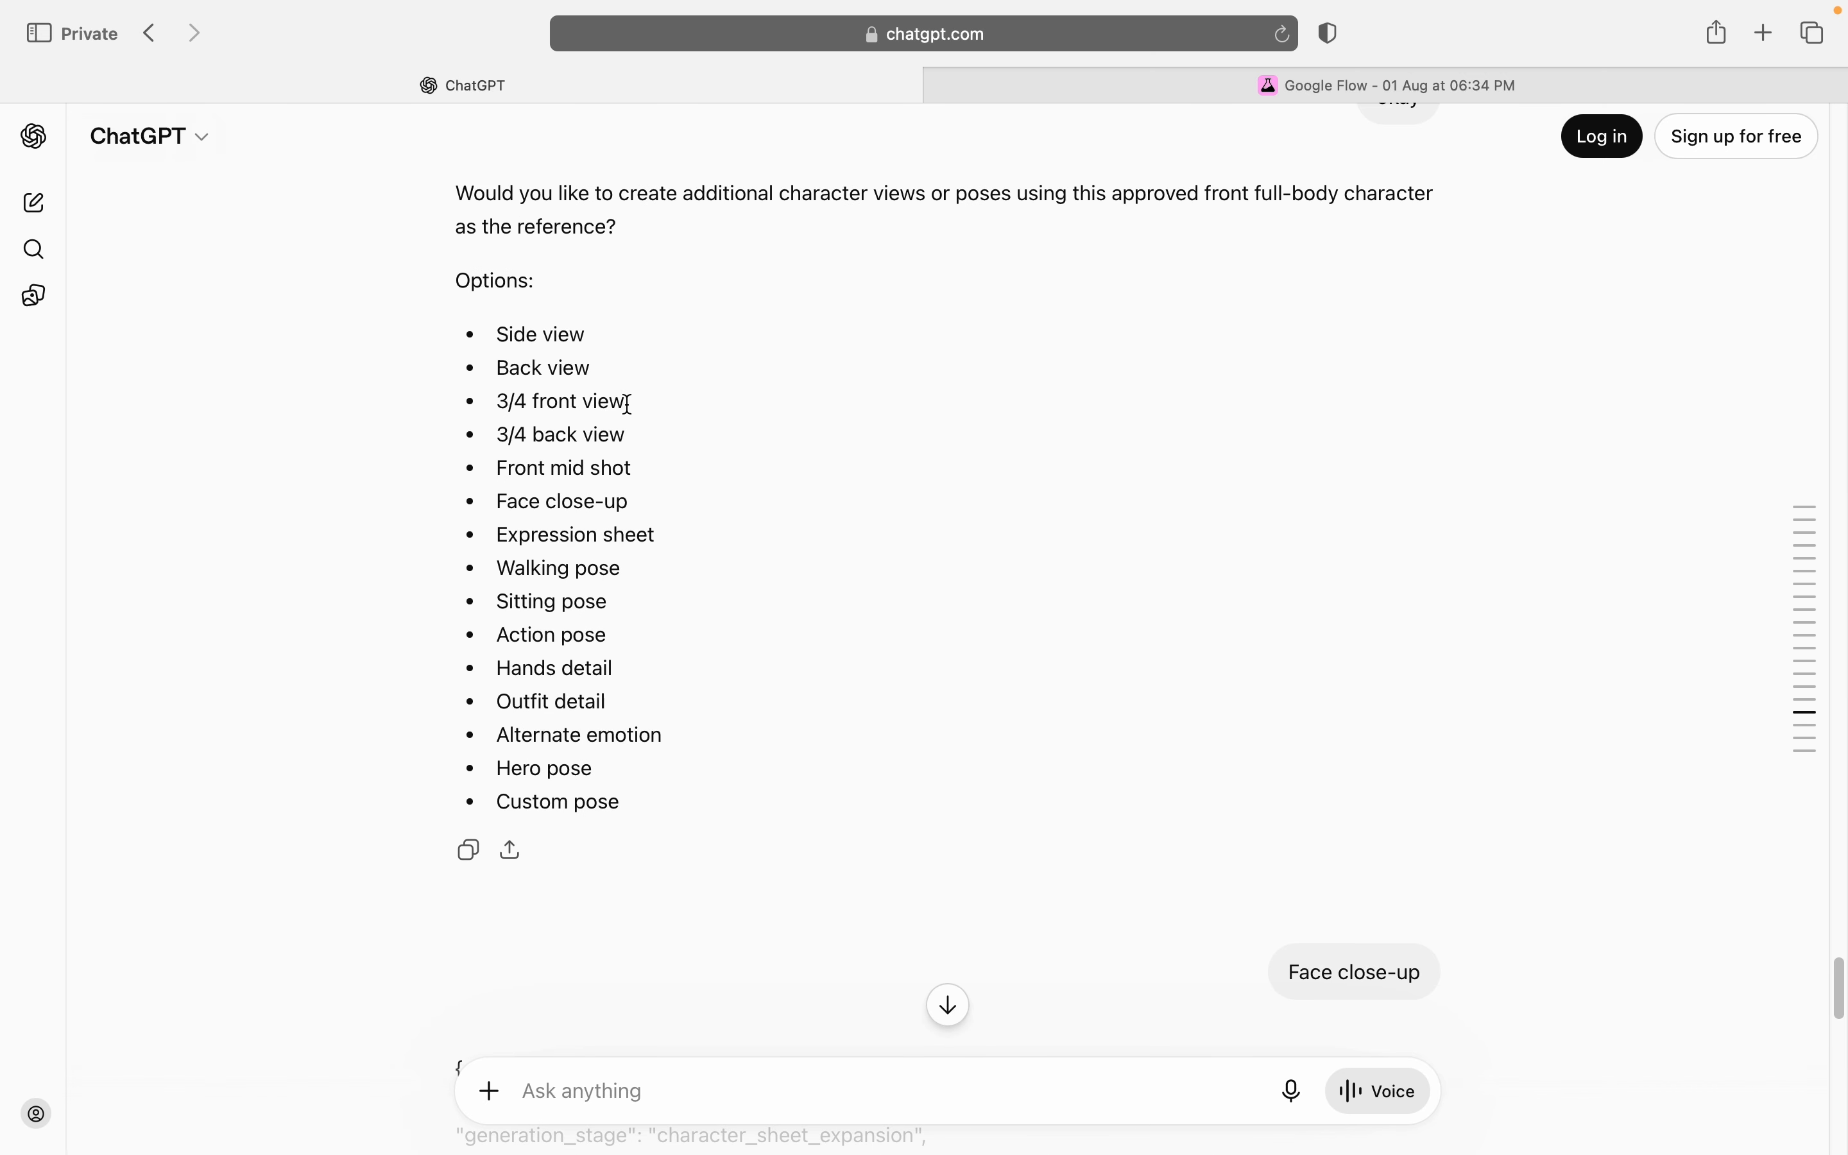
drag(628, 400, 483, 405)
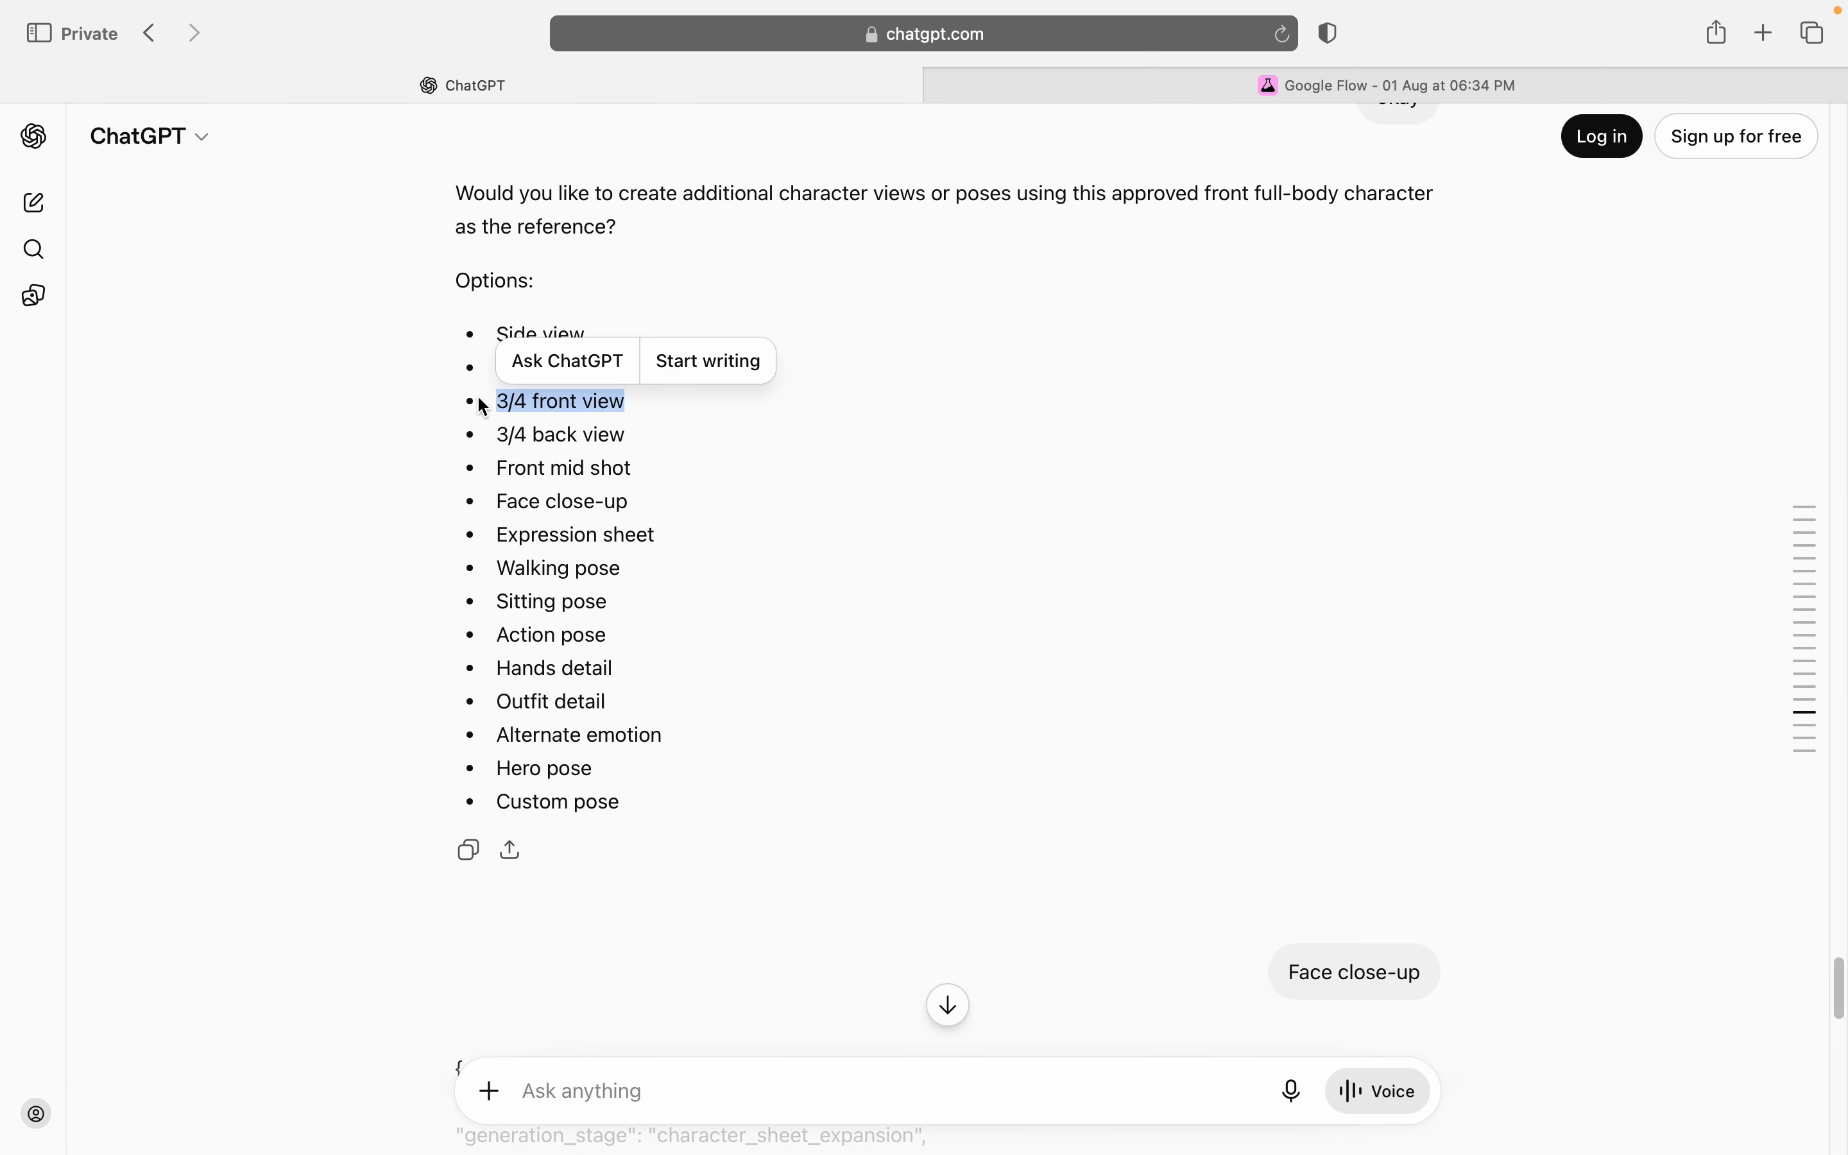
click(661, 1094)
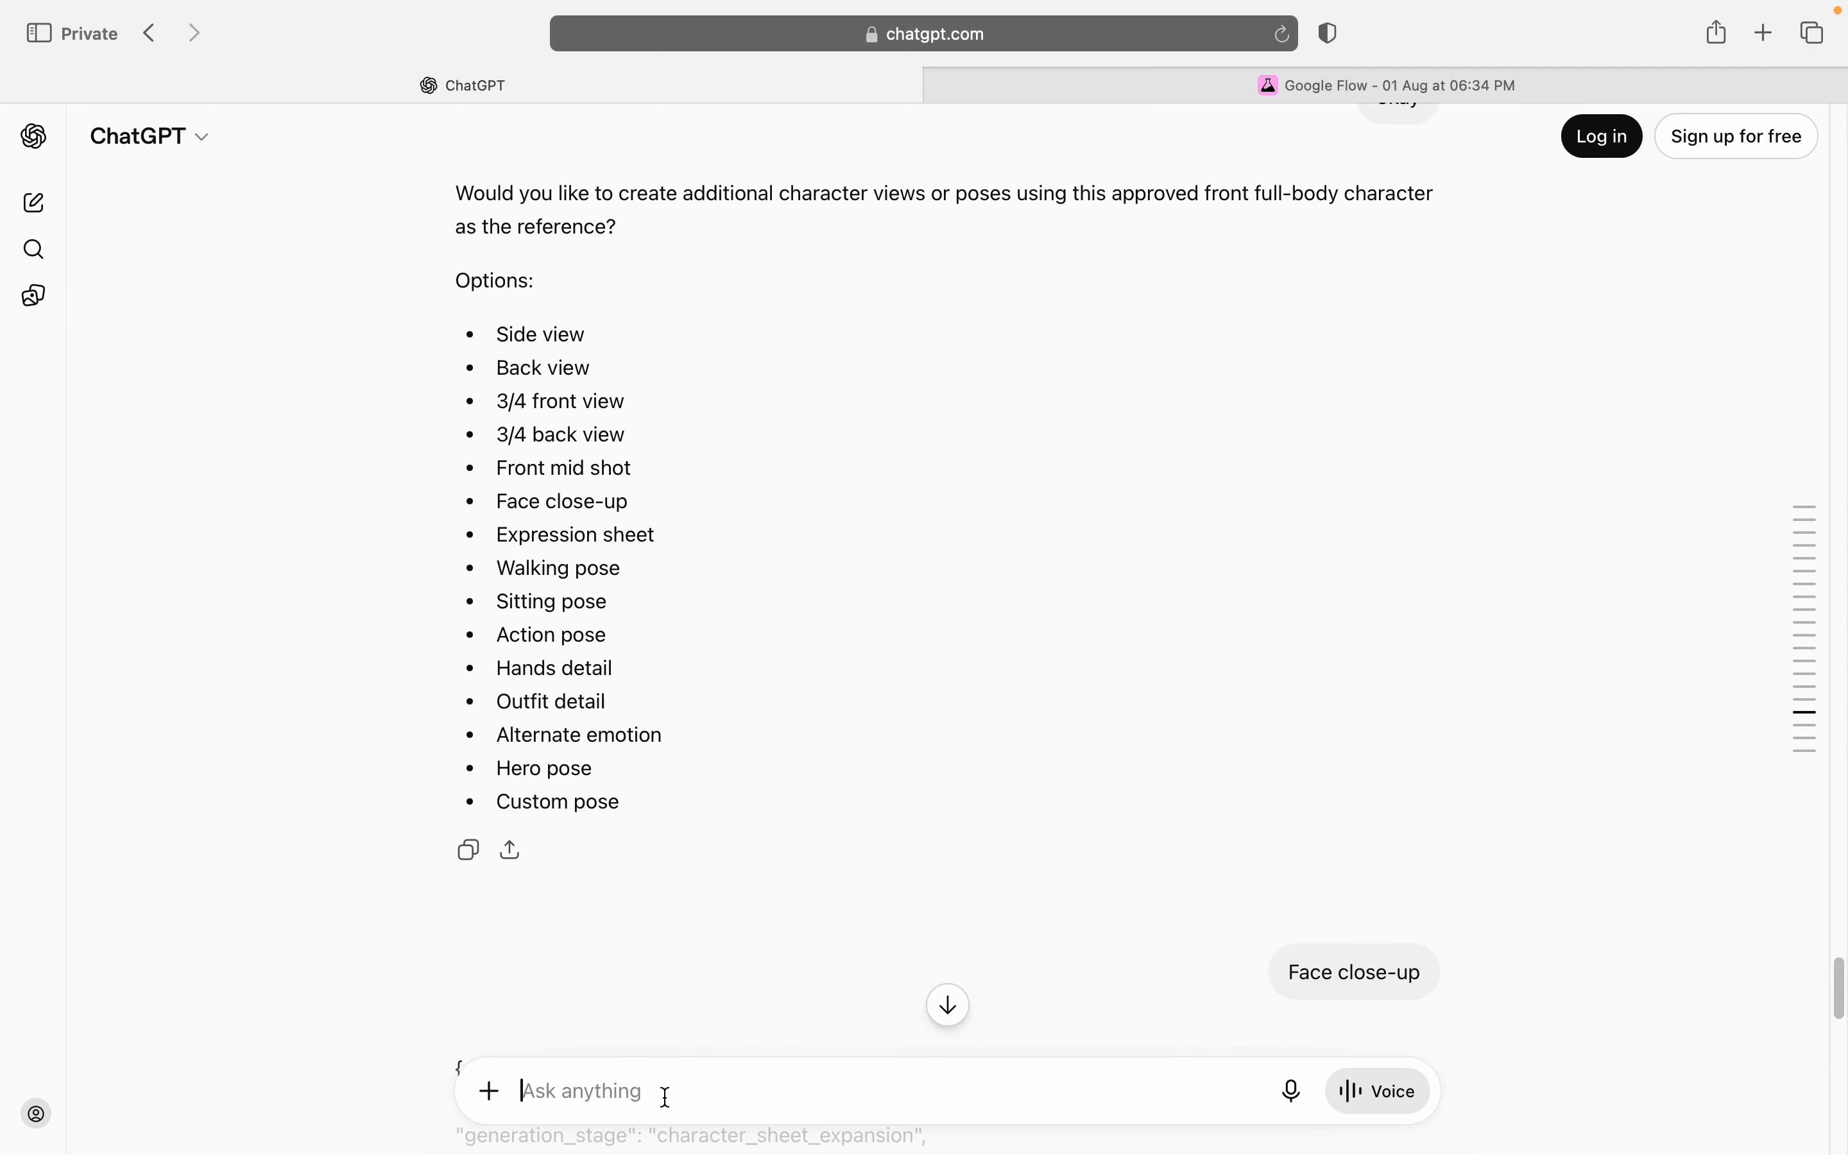
key(super+v)
key(Return)
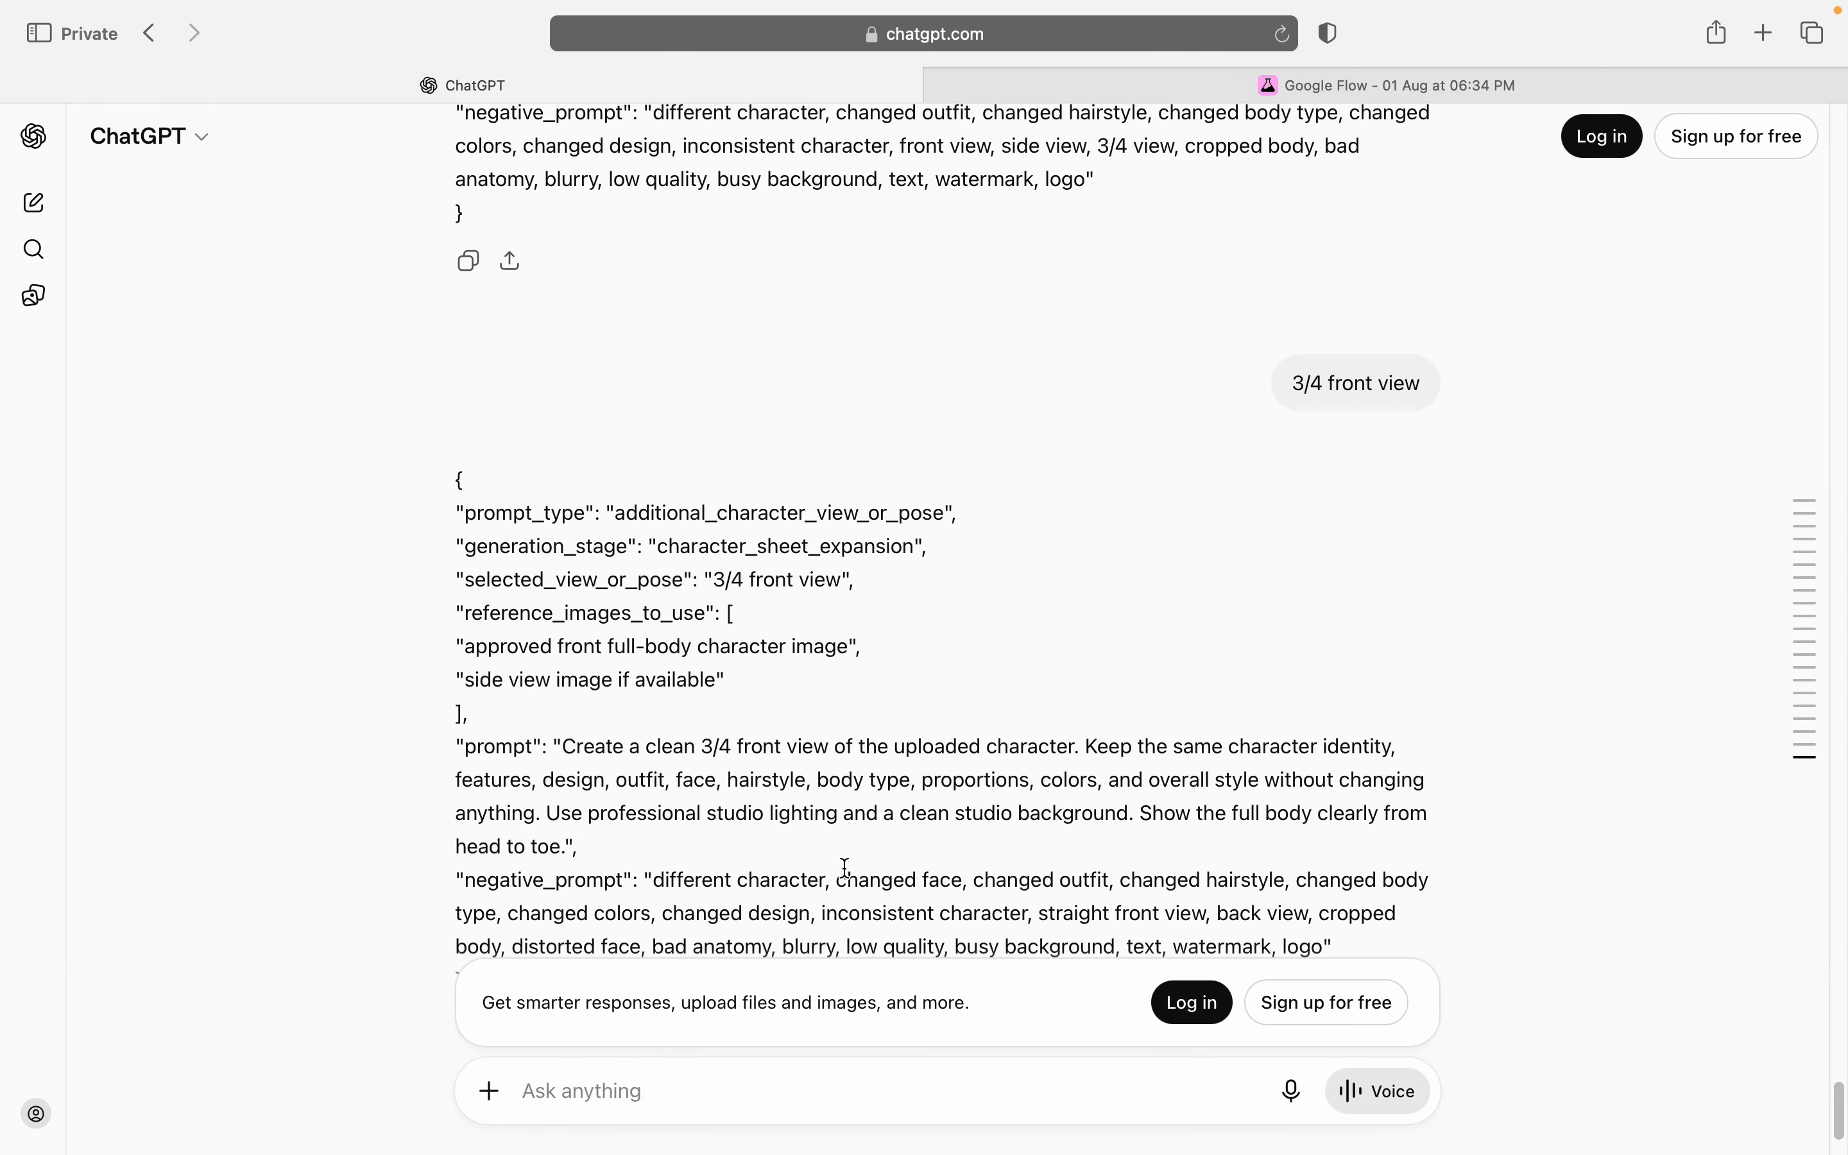
click(481, 860)
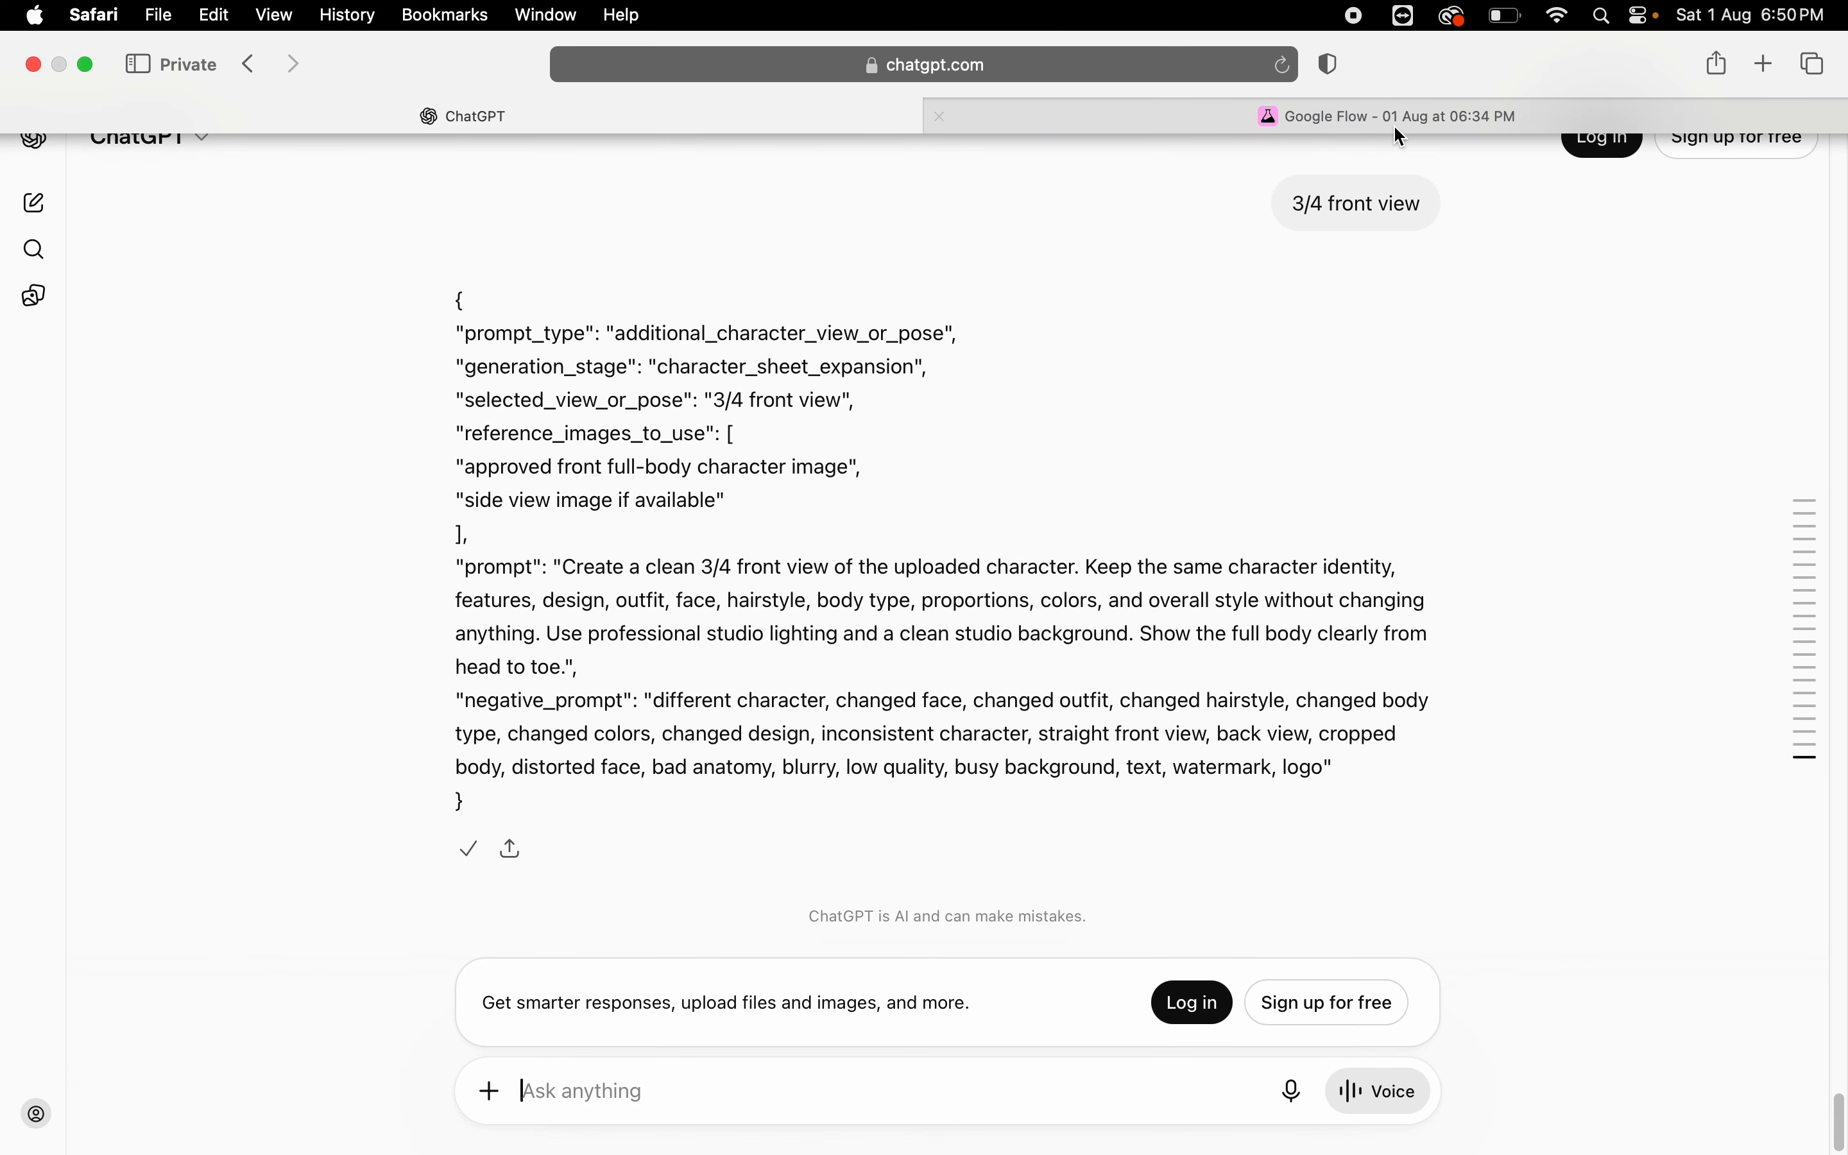
Step: Switch to Google Flow and generate the 3/4 front view from the copied prompt, referencing the full-body front, skin-detail face, side and back view images
click(1394, 117)
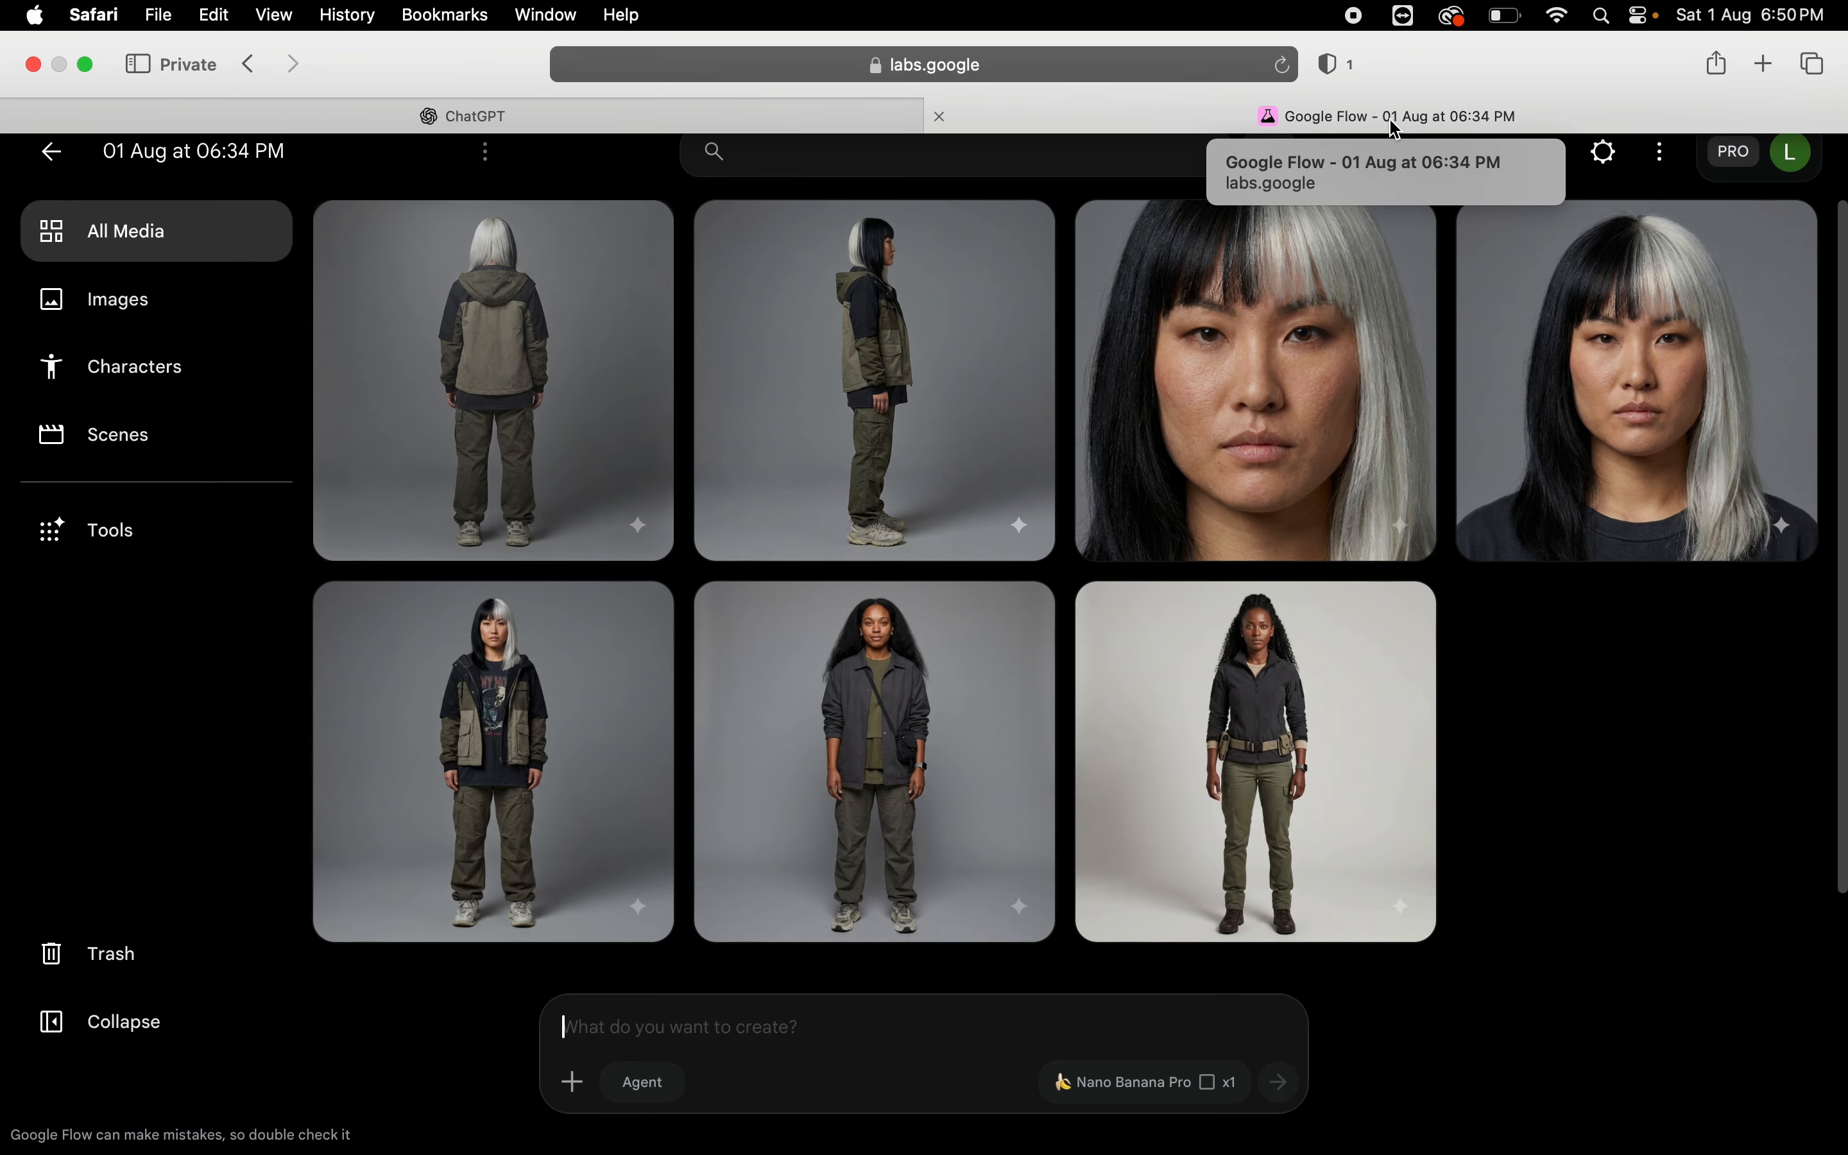
click(640, 617)
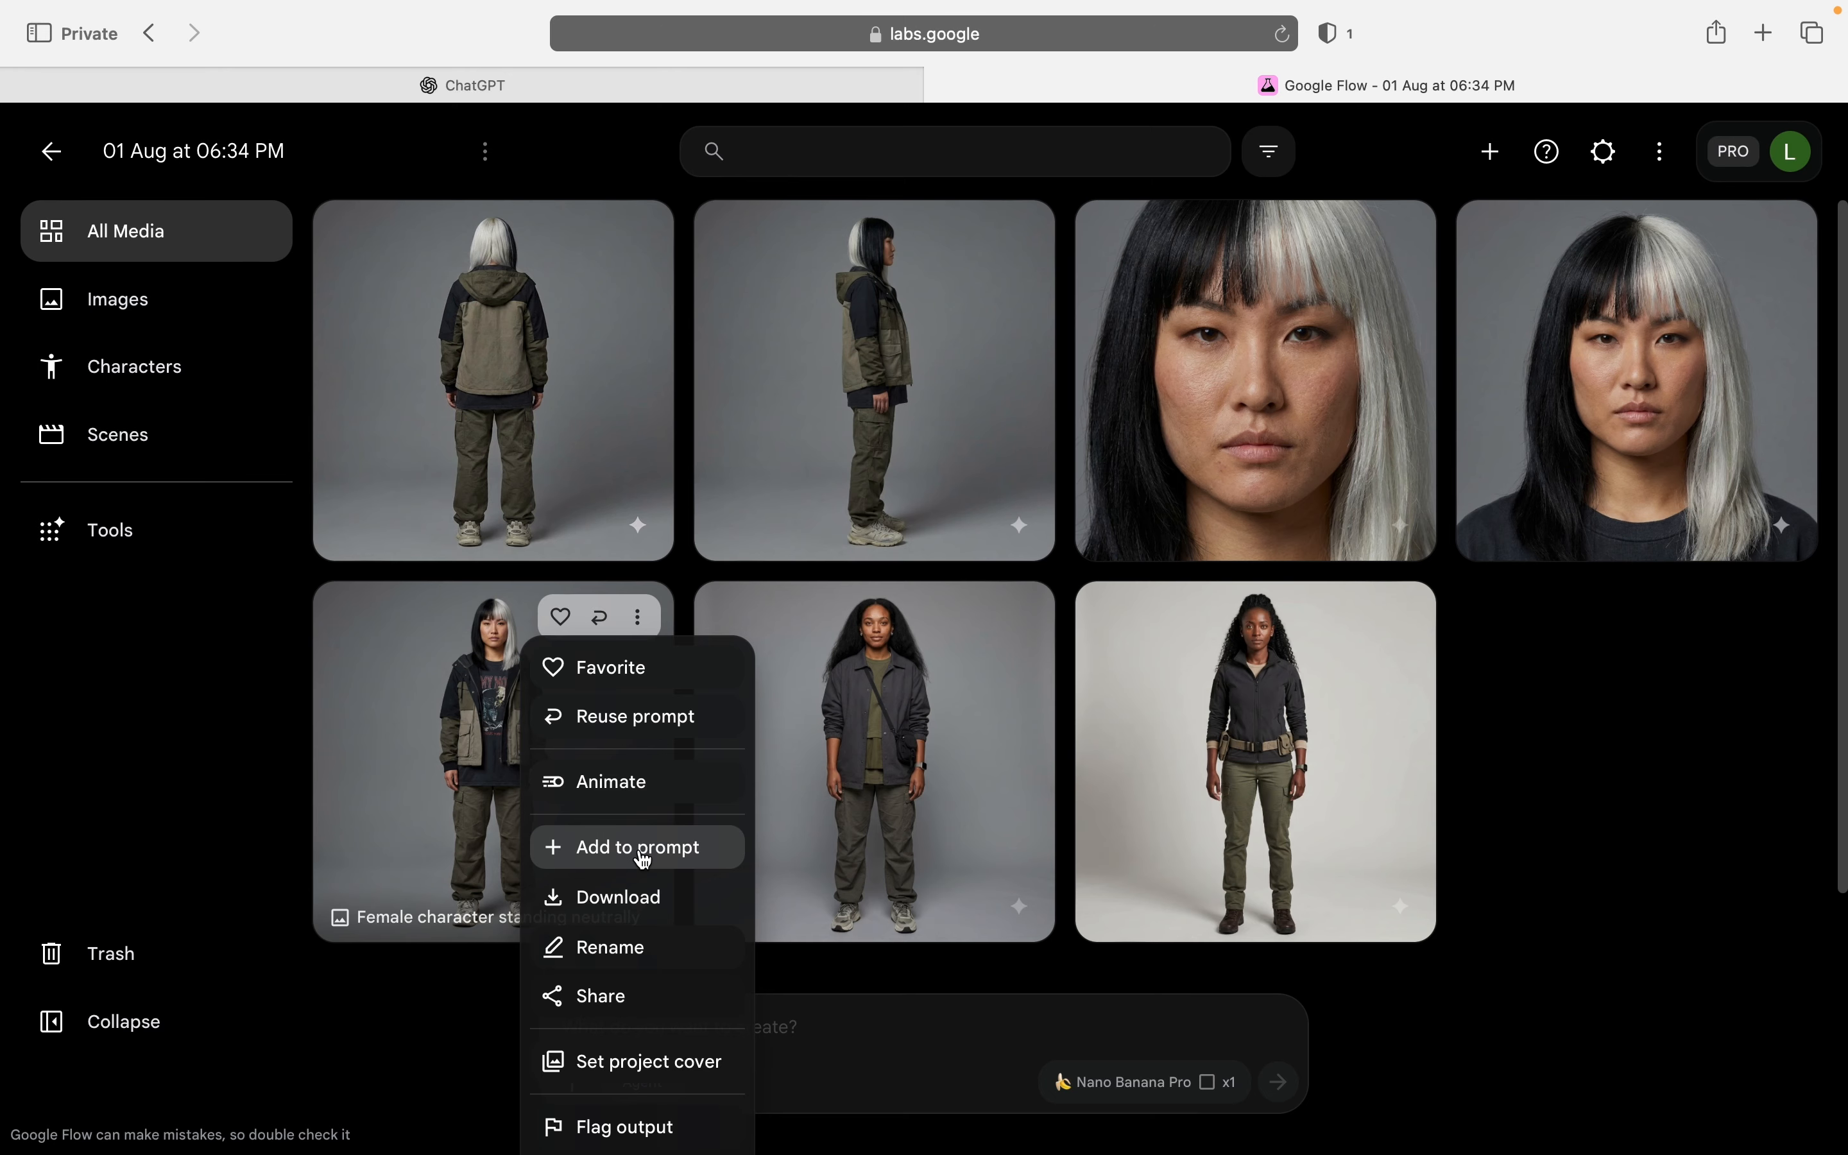
click(642, 847)
click(1399, 236)
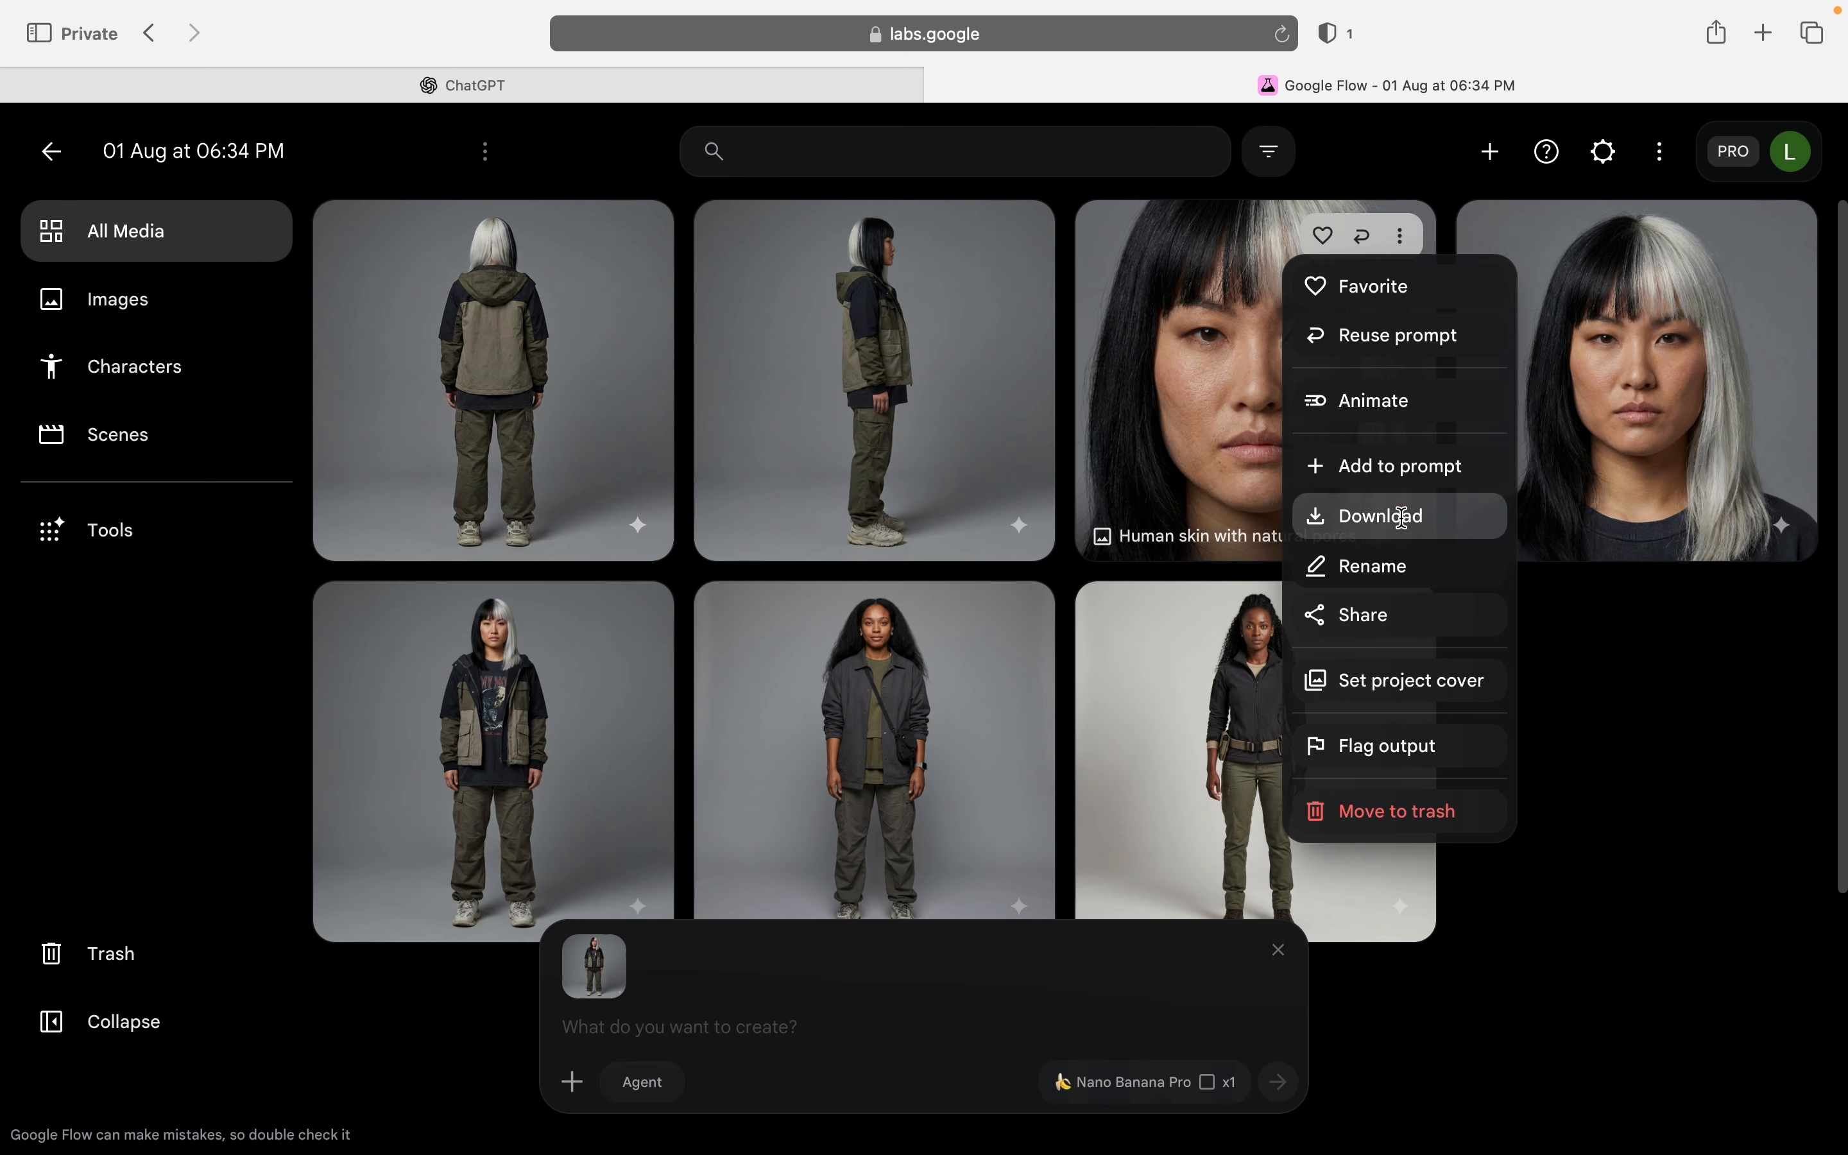
click(1402, 466)
click(1014, 241)
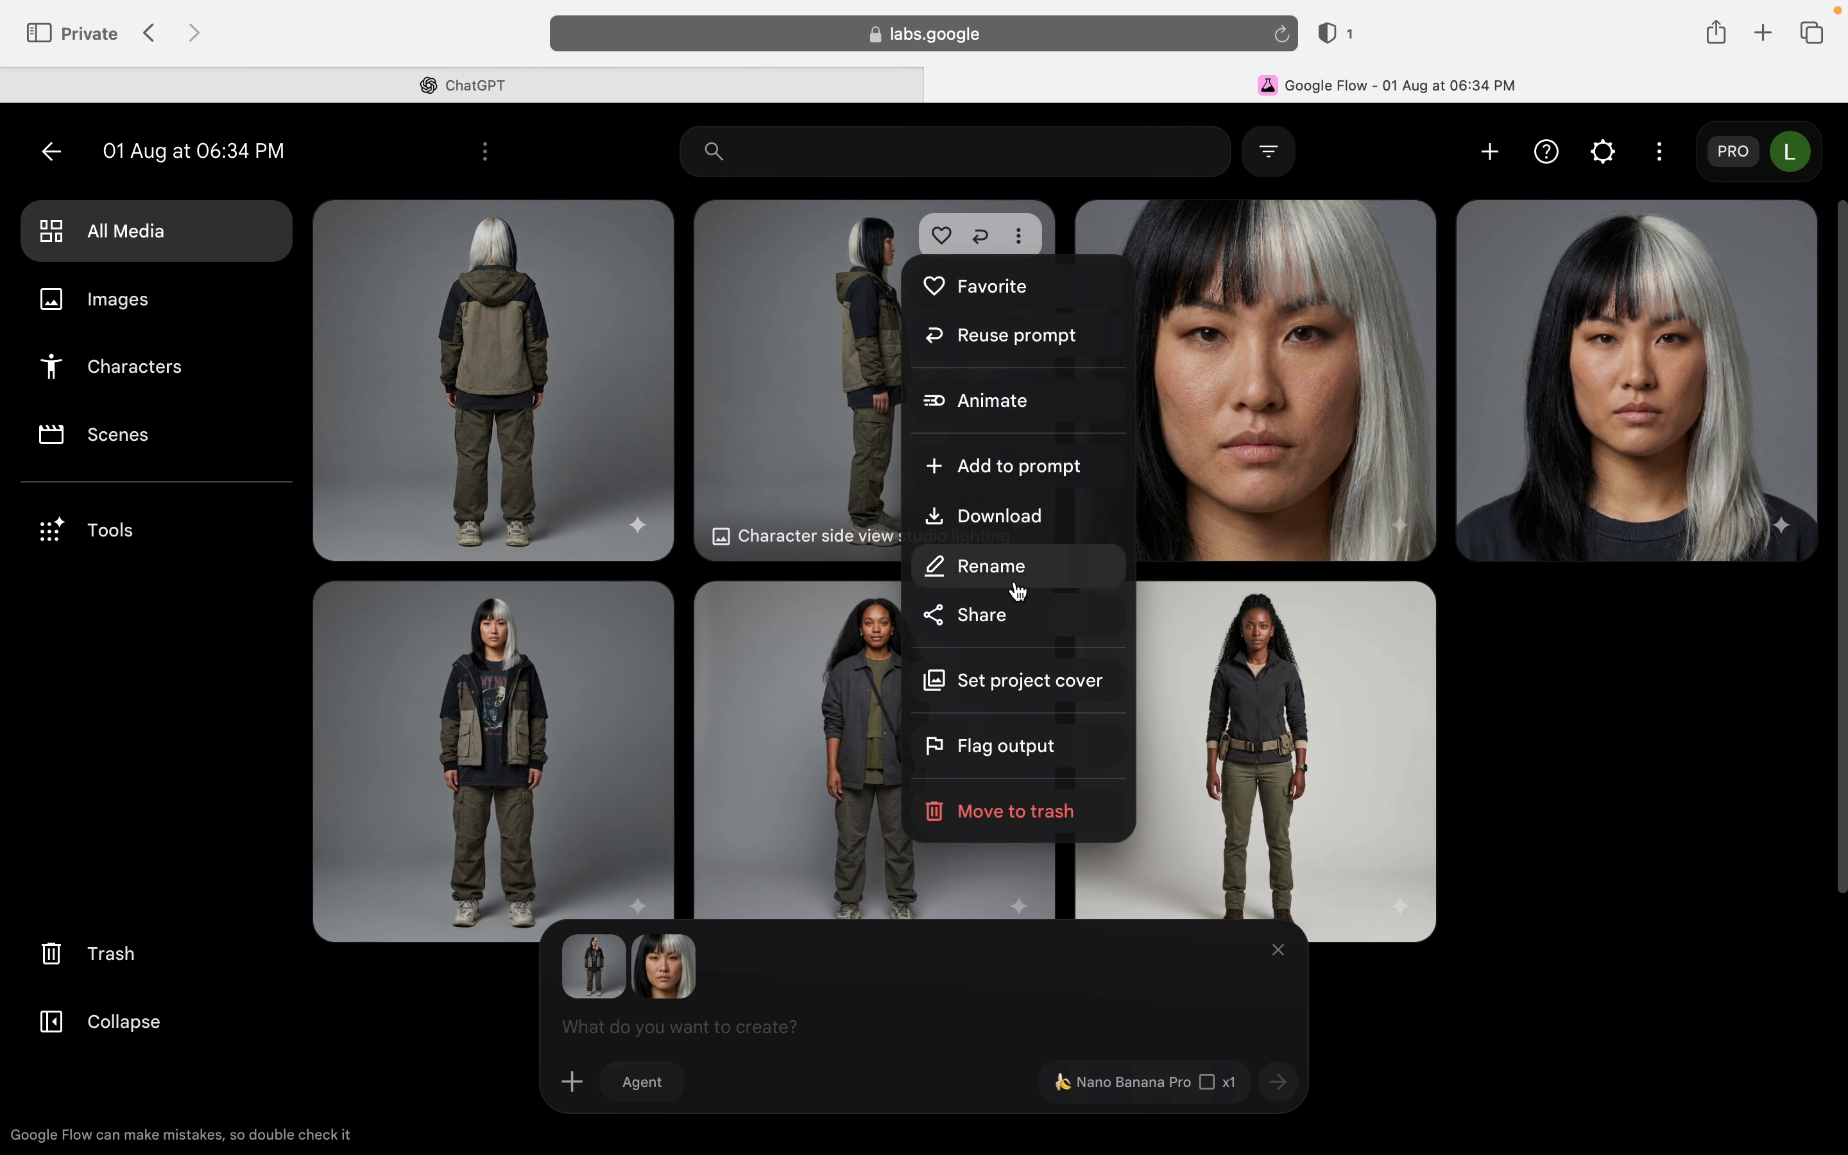
click(1048, 471)
click(637, 235)
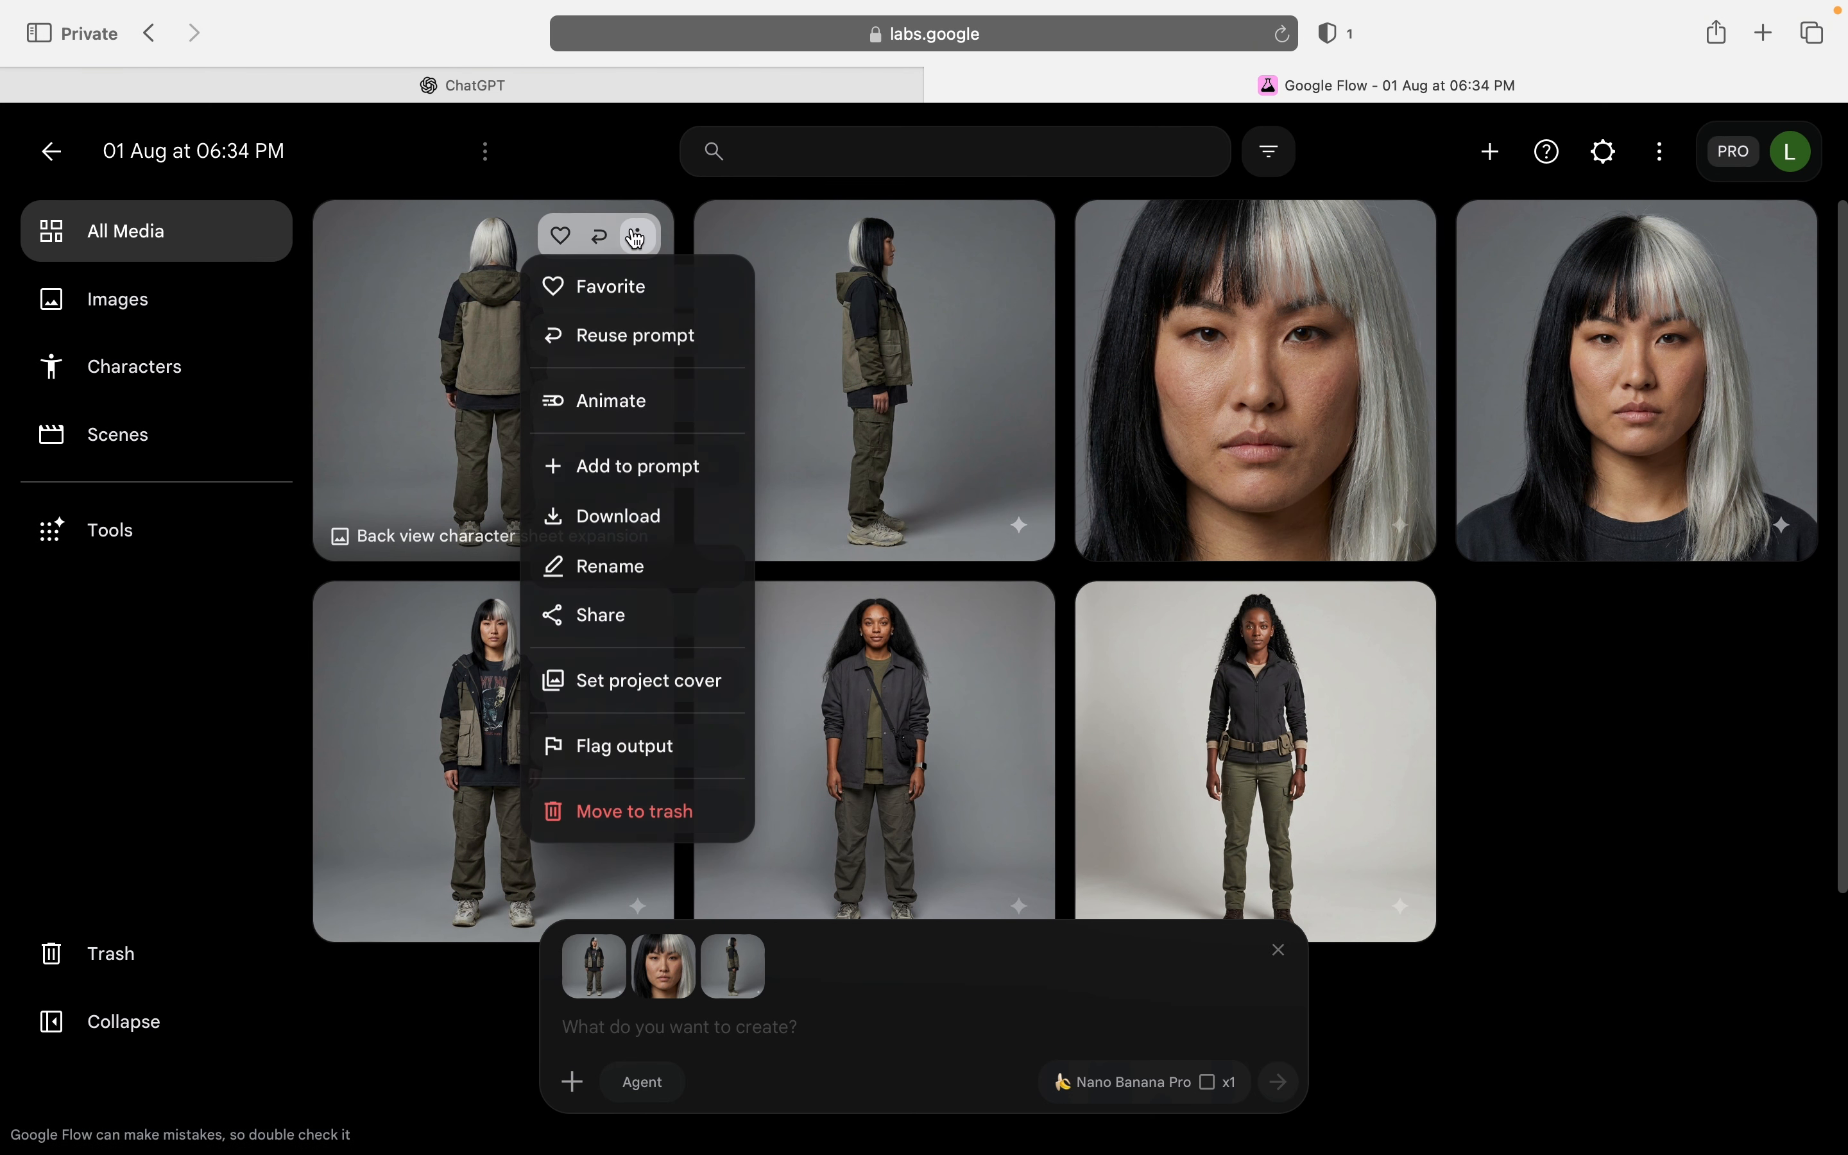
click(637, 466)
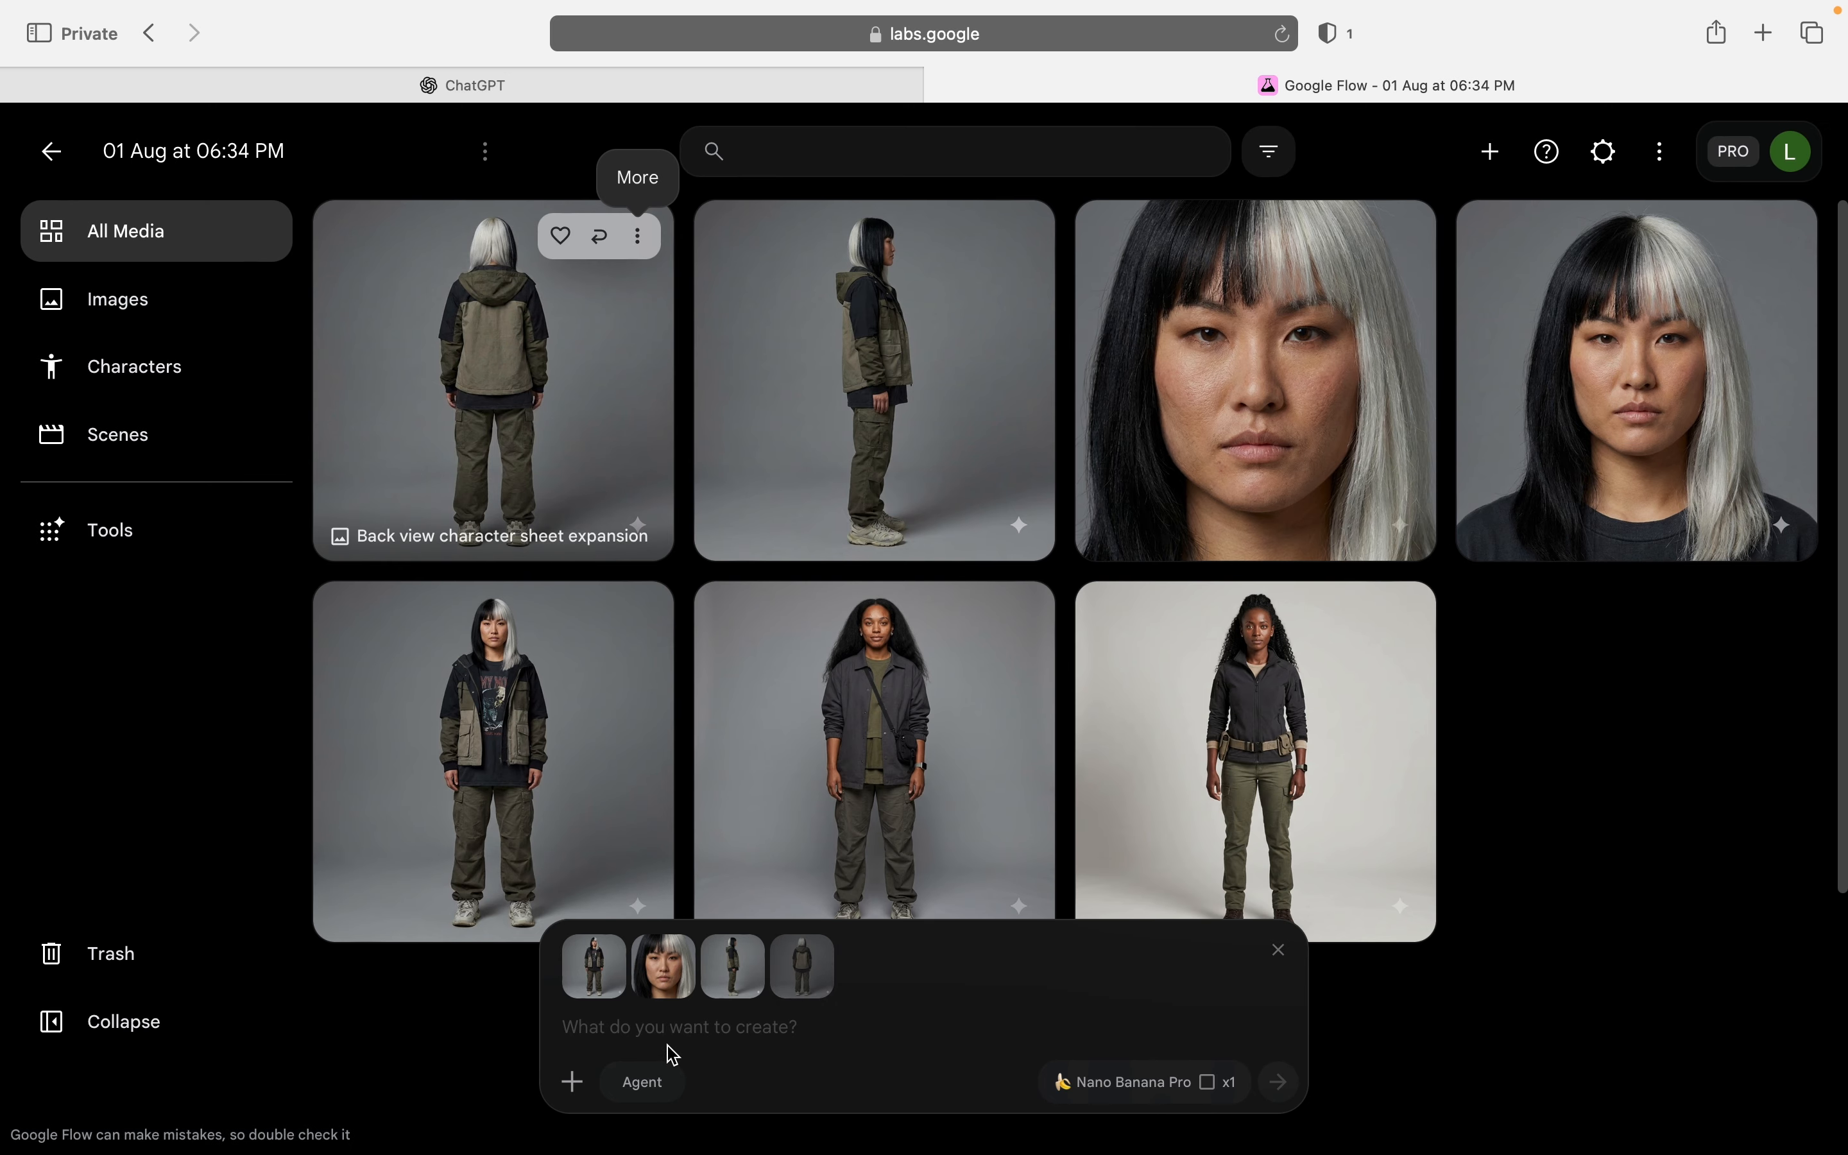
key(super+v)
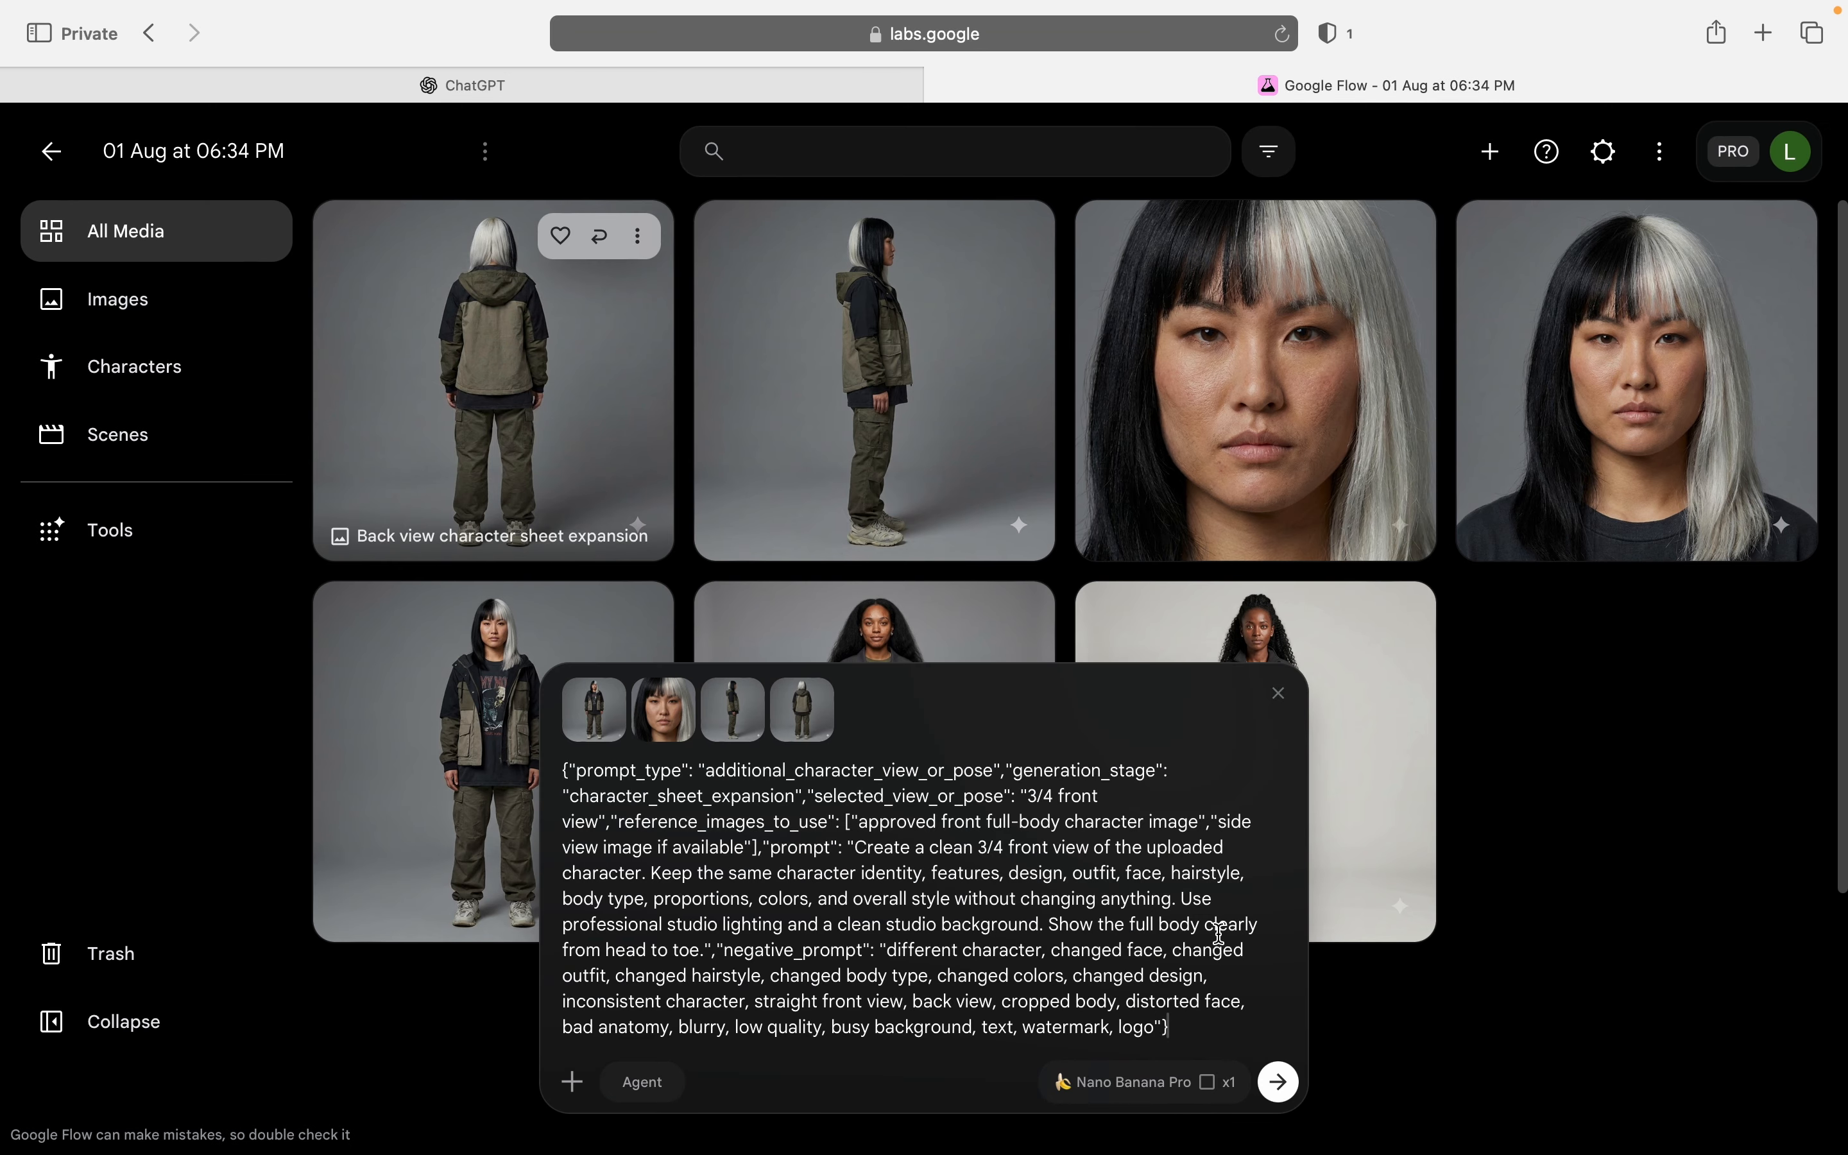
click(1280, 1083)
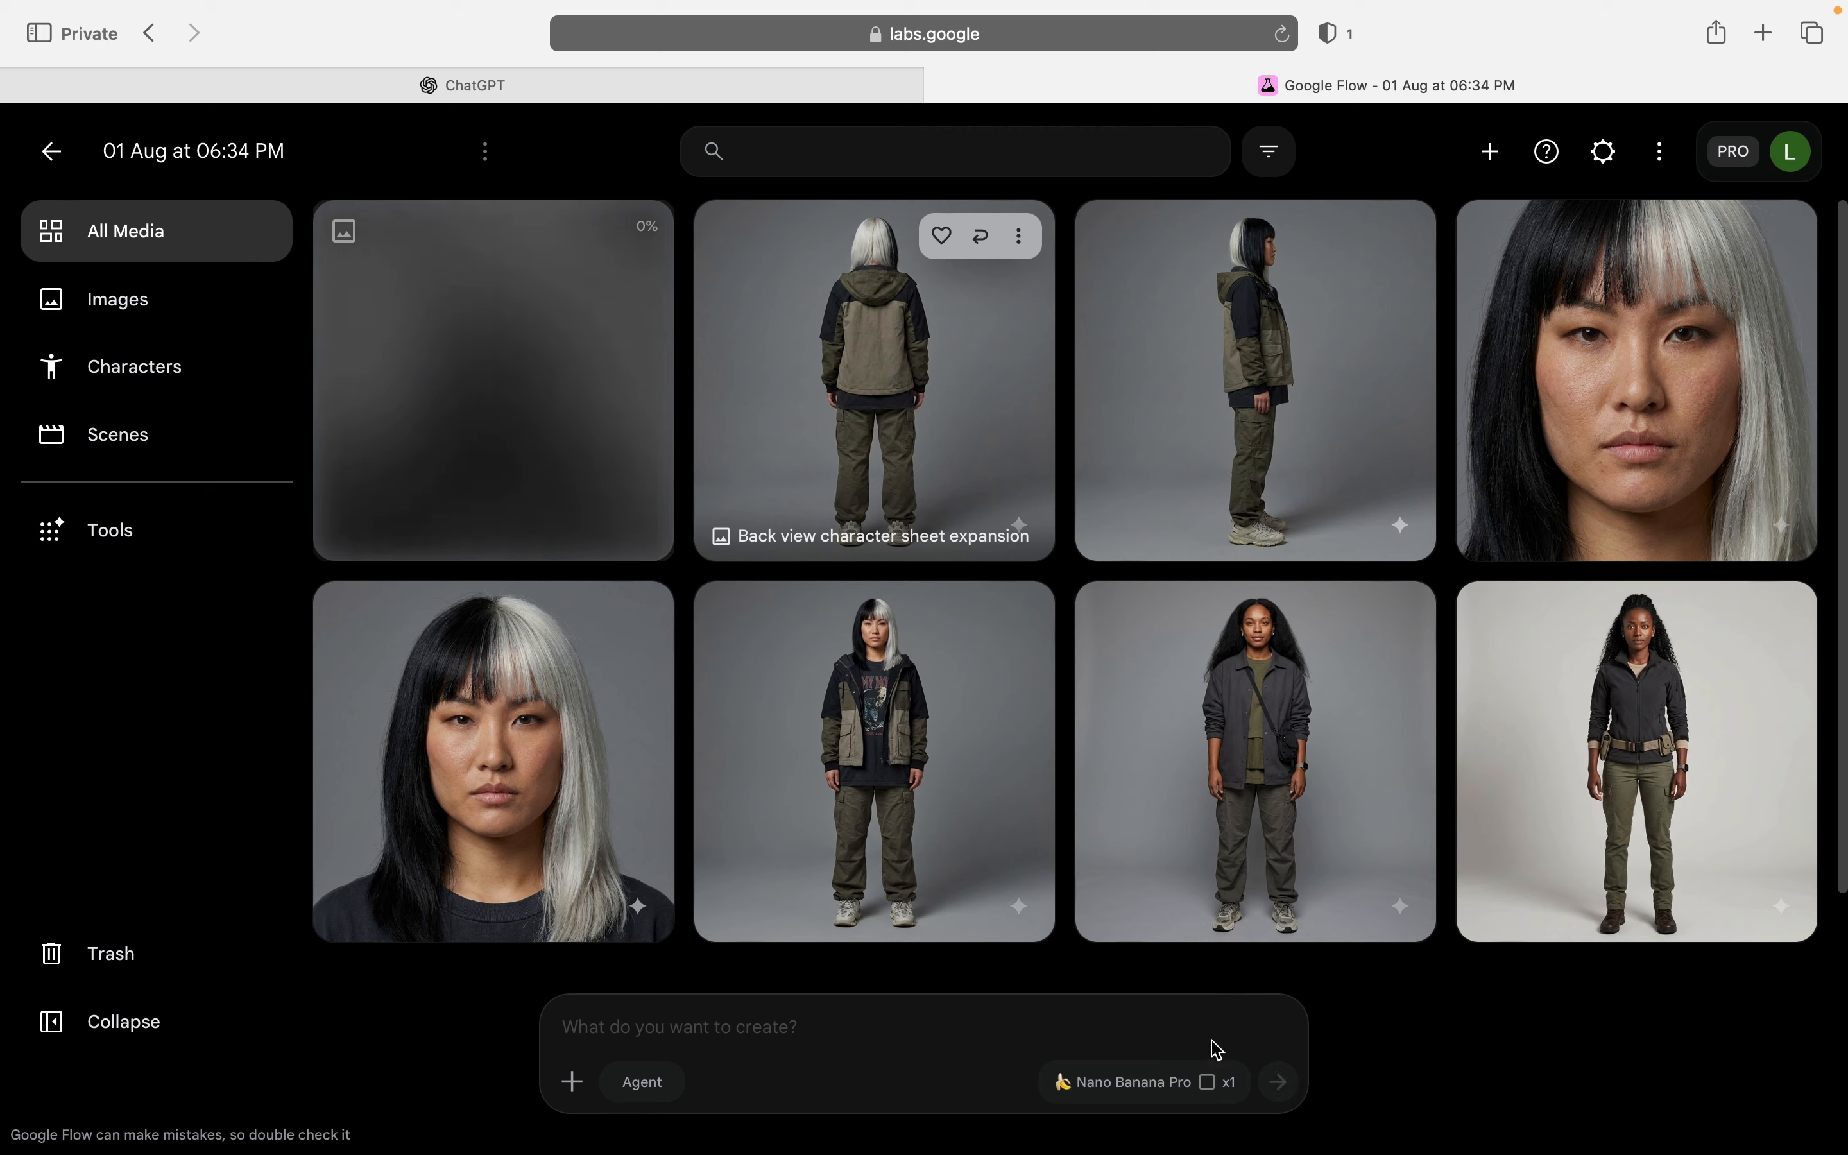
Step: Switch to ChatGPT, send "3/4 back view" from the listed options and copy the generated JSON prompt
key(ctrl+shift+Tab)
drag(627, 540, 501, 529)
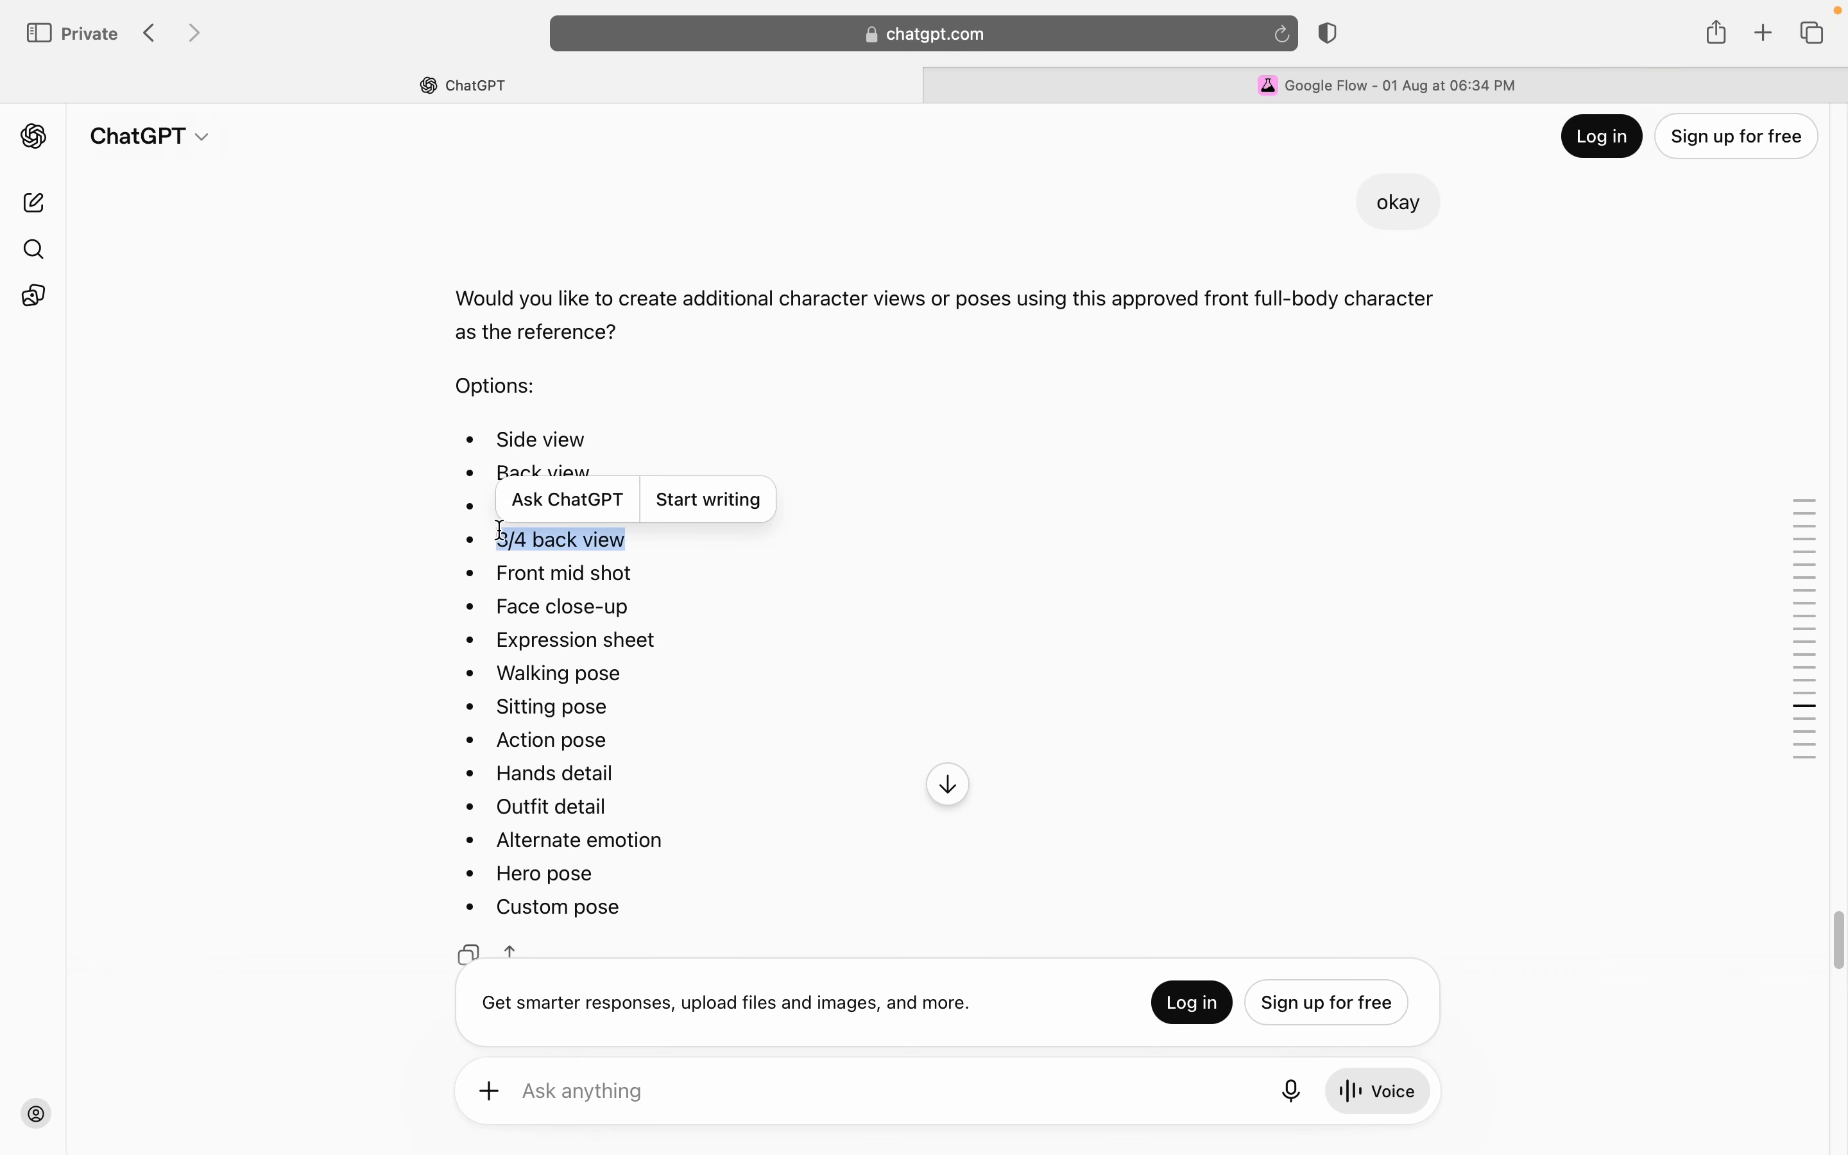
click(603, 1078)
key(super+v)
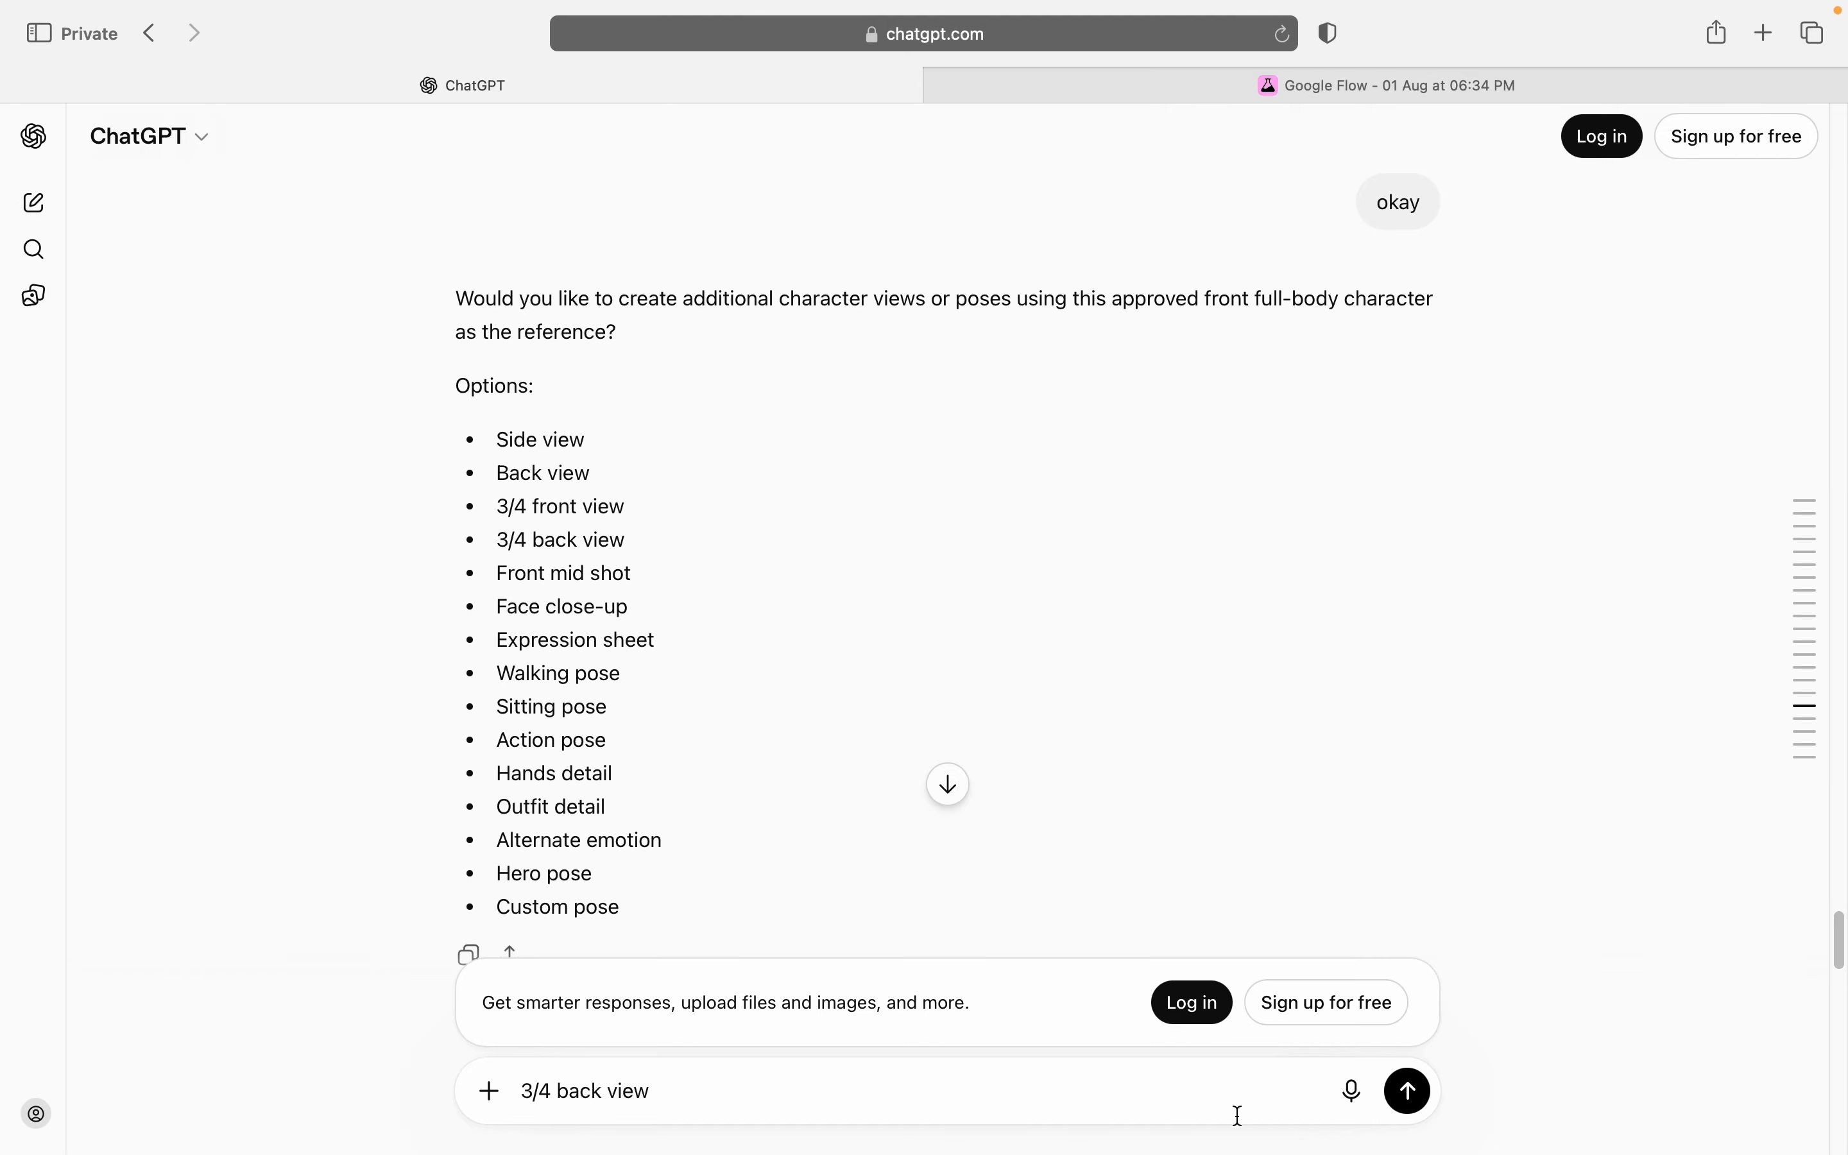
click(1407, 1090)
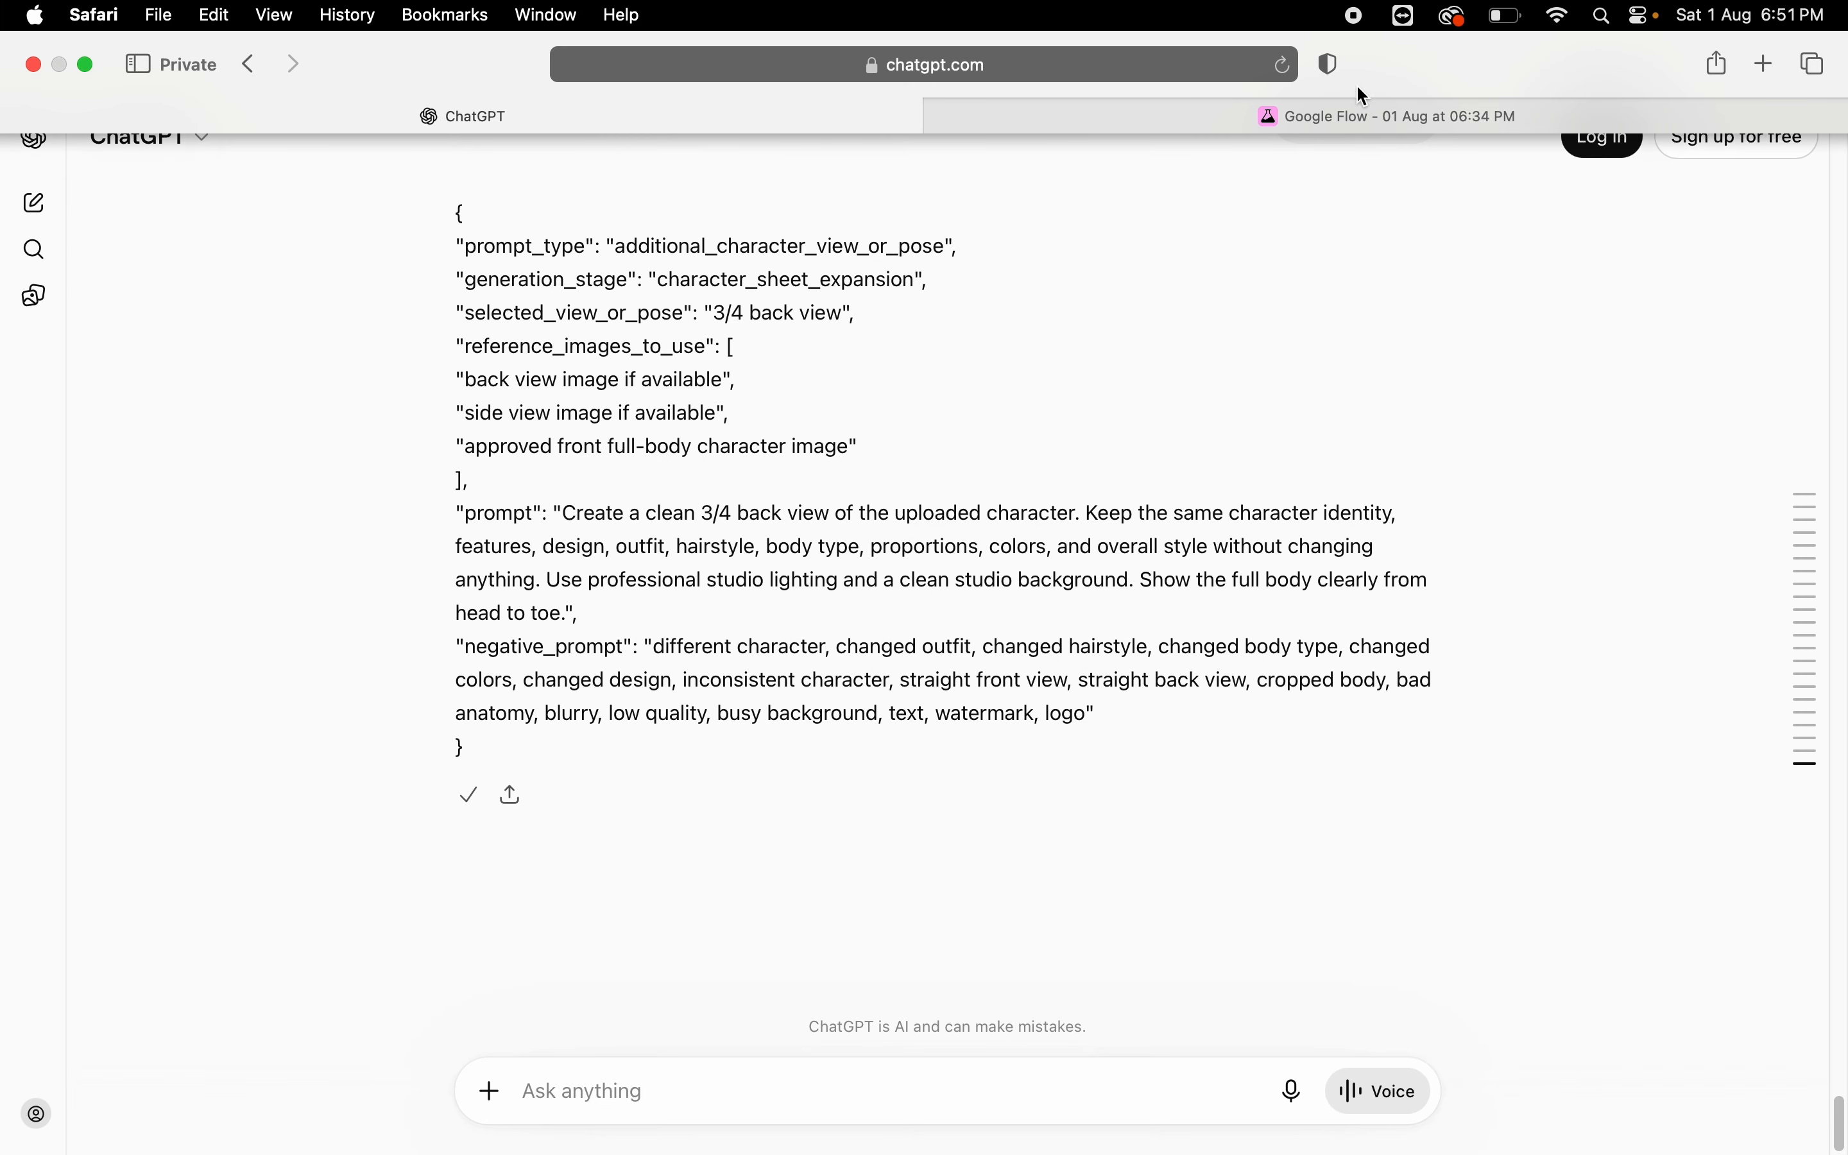
Step: Switch to Google Flow and generate the 3/4 back view from the copied prompt, referencing the 3/4 front, back, side, skin-detail face and full-body front images
click(1365, 119)
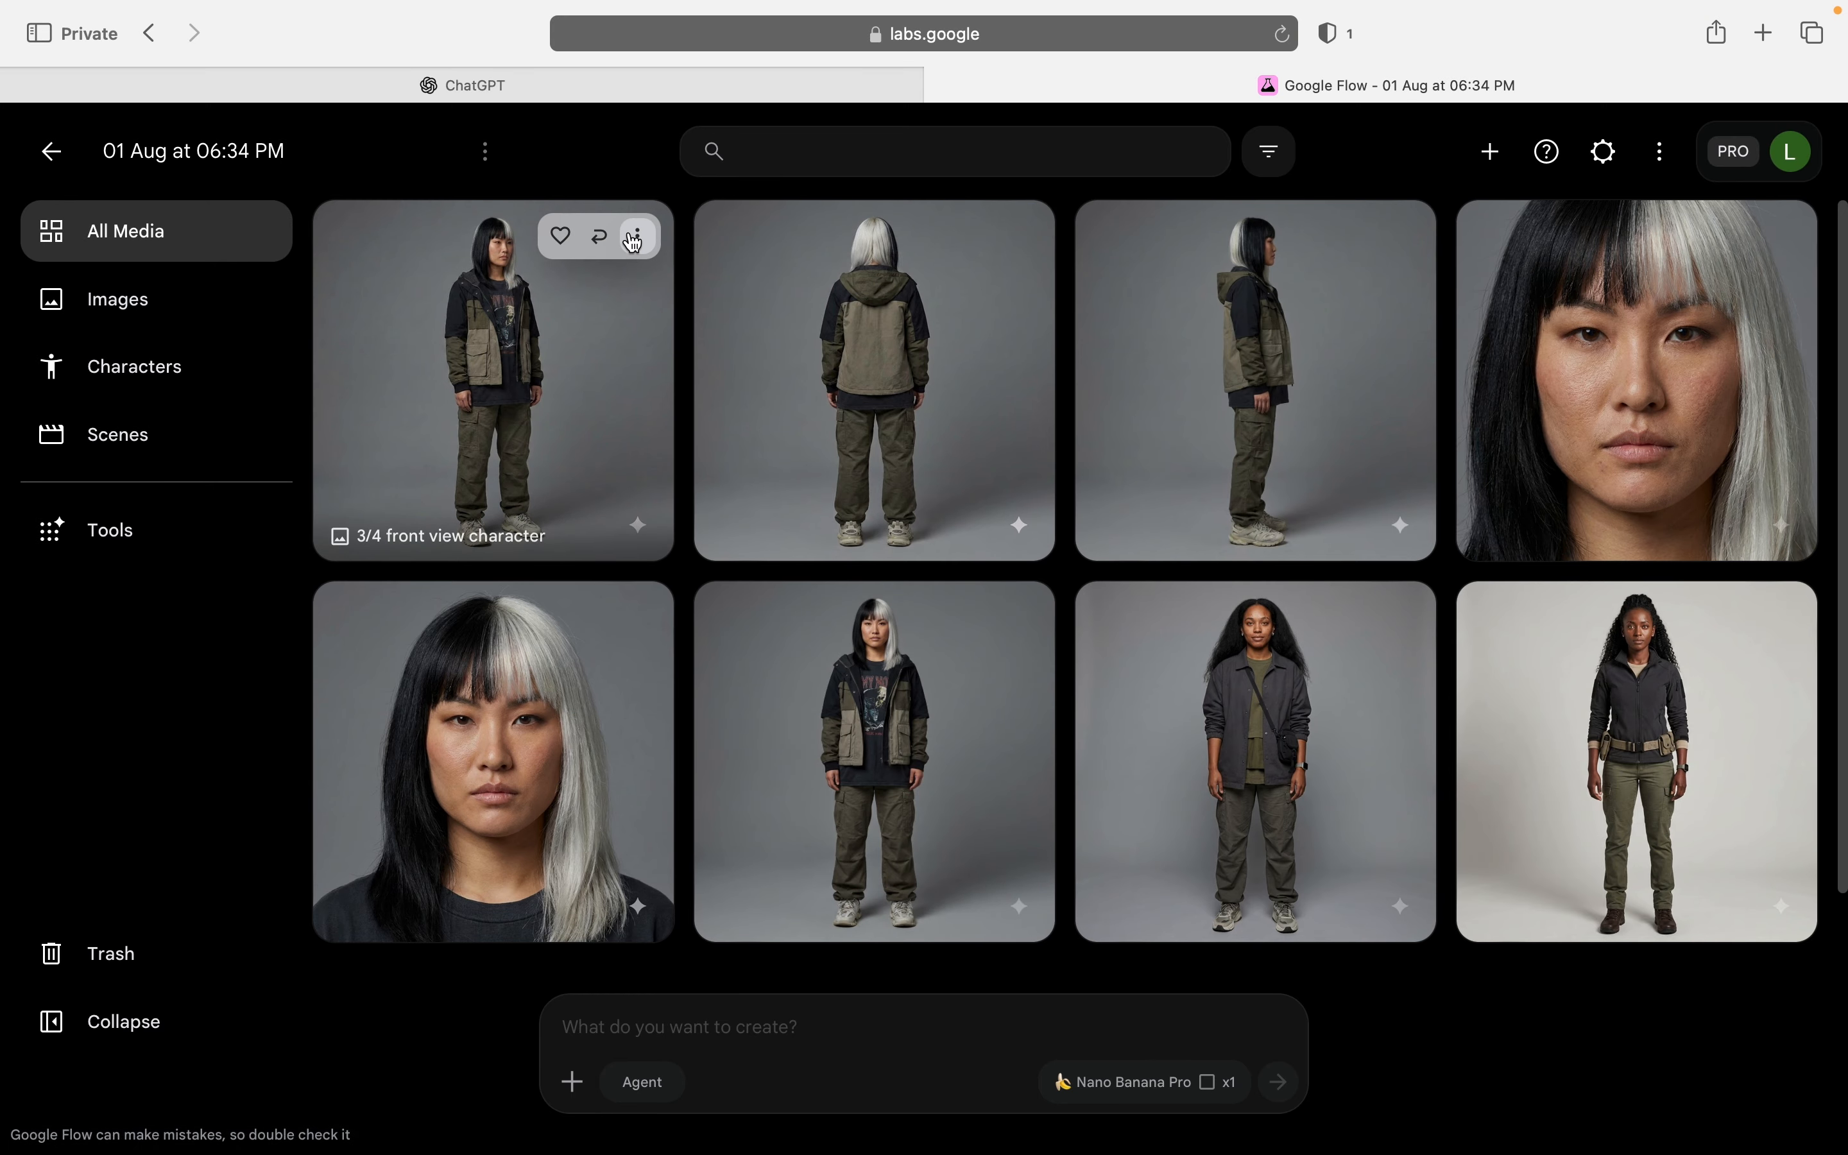
click(634, 240)
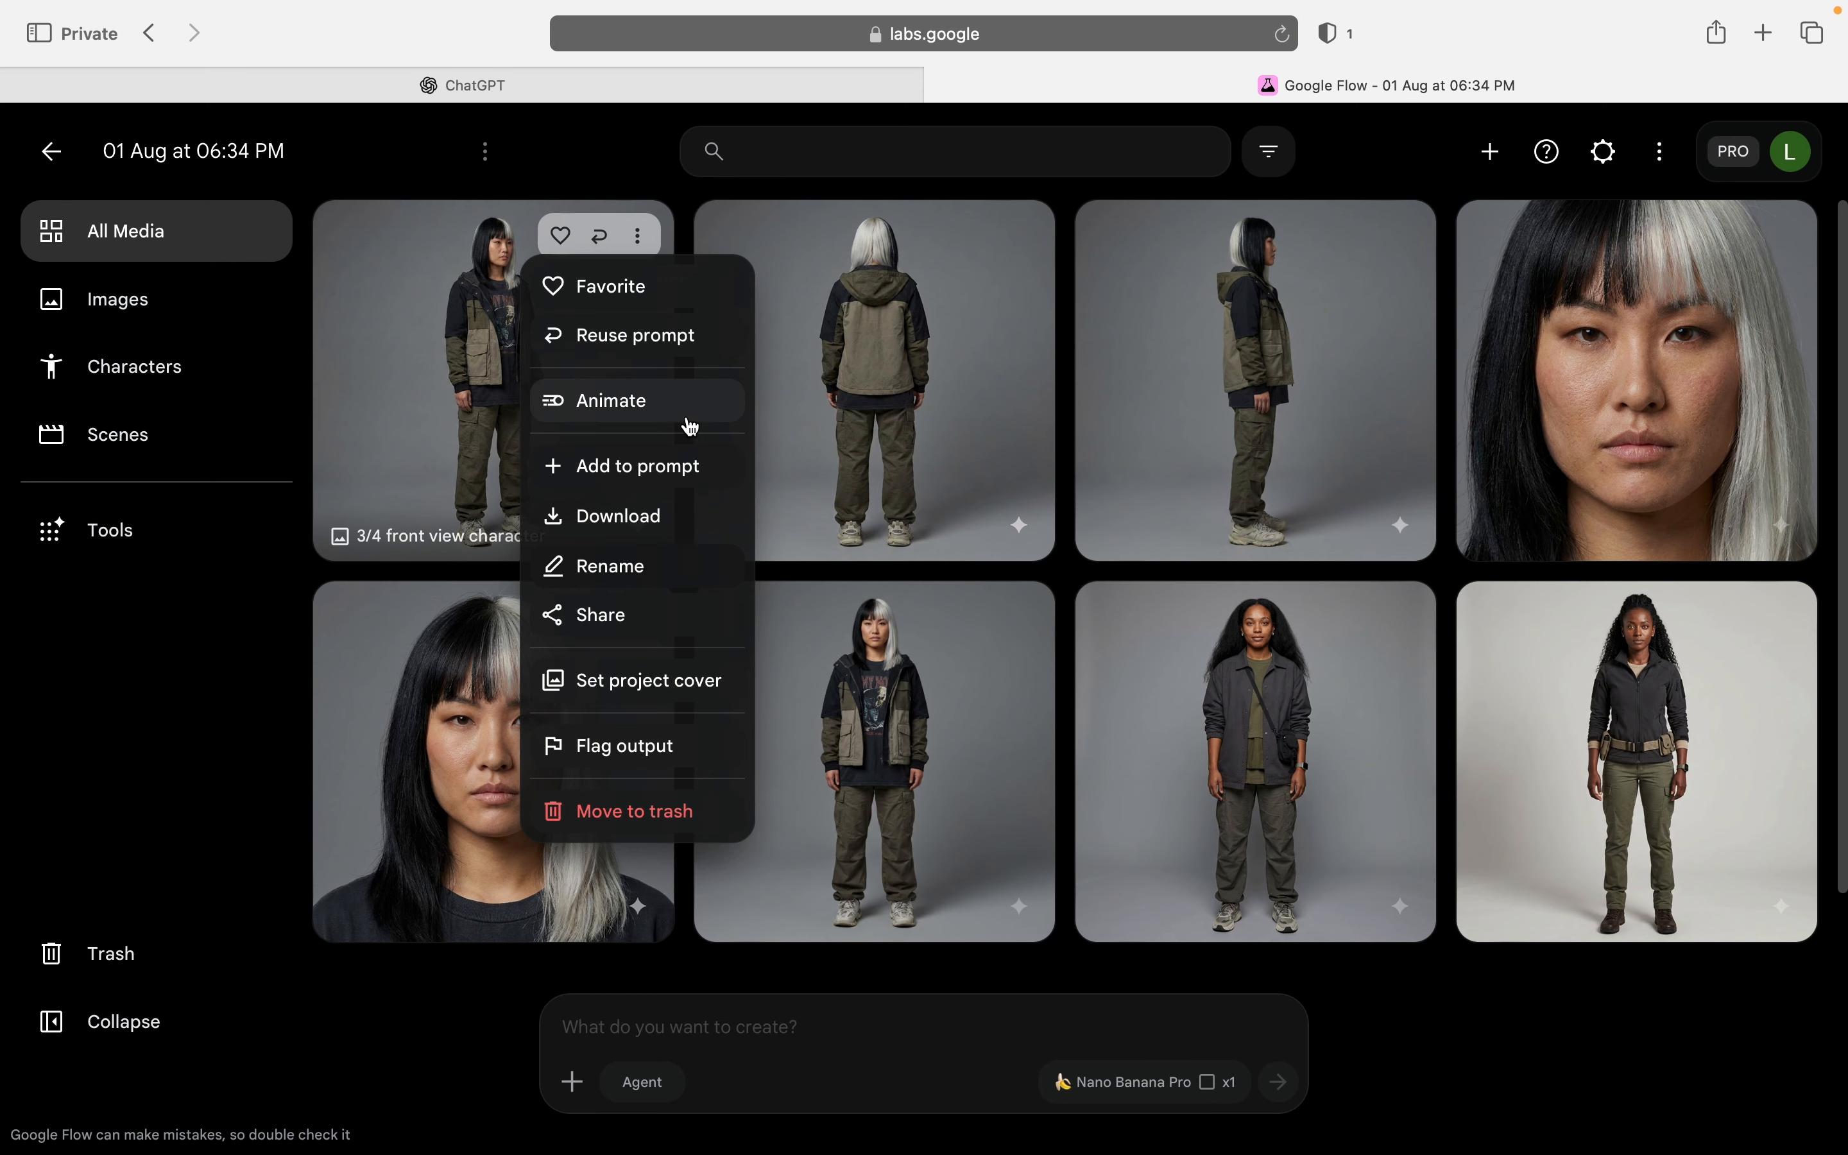
click(655, 469)
click(1019, 234)
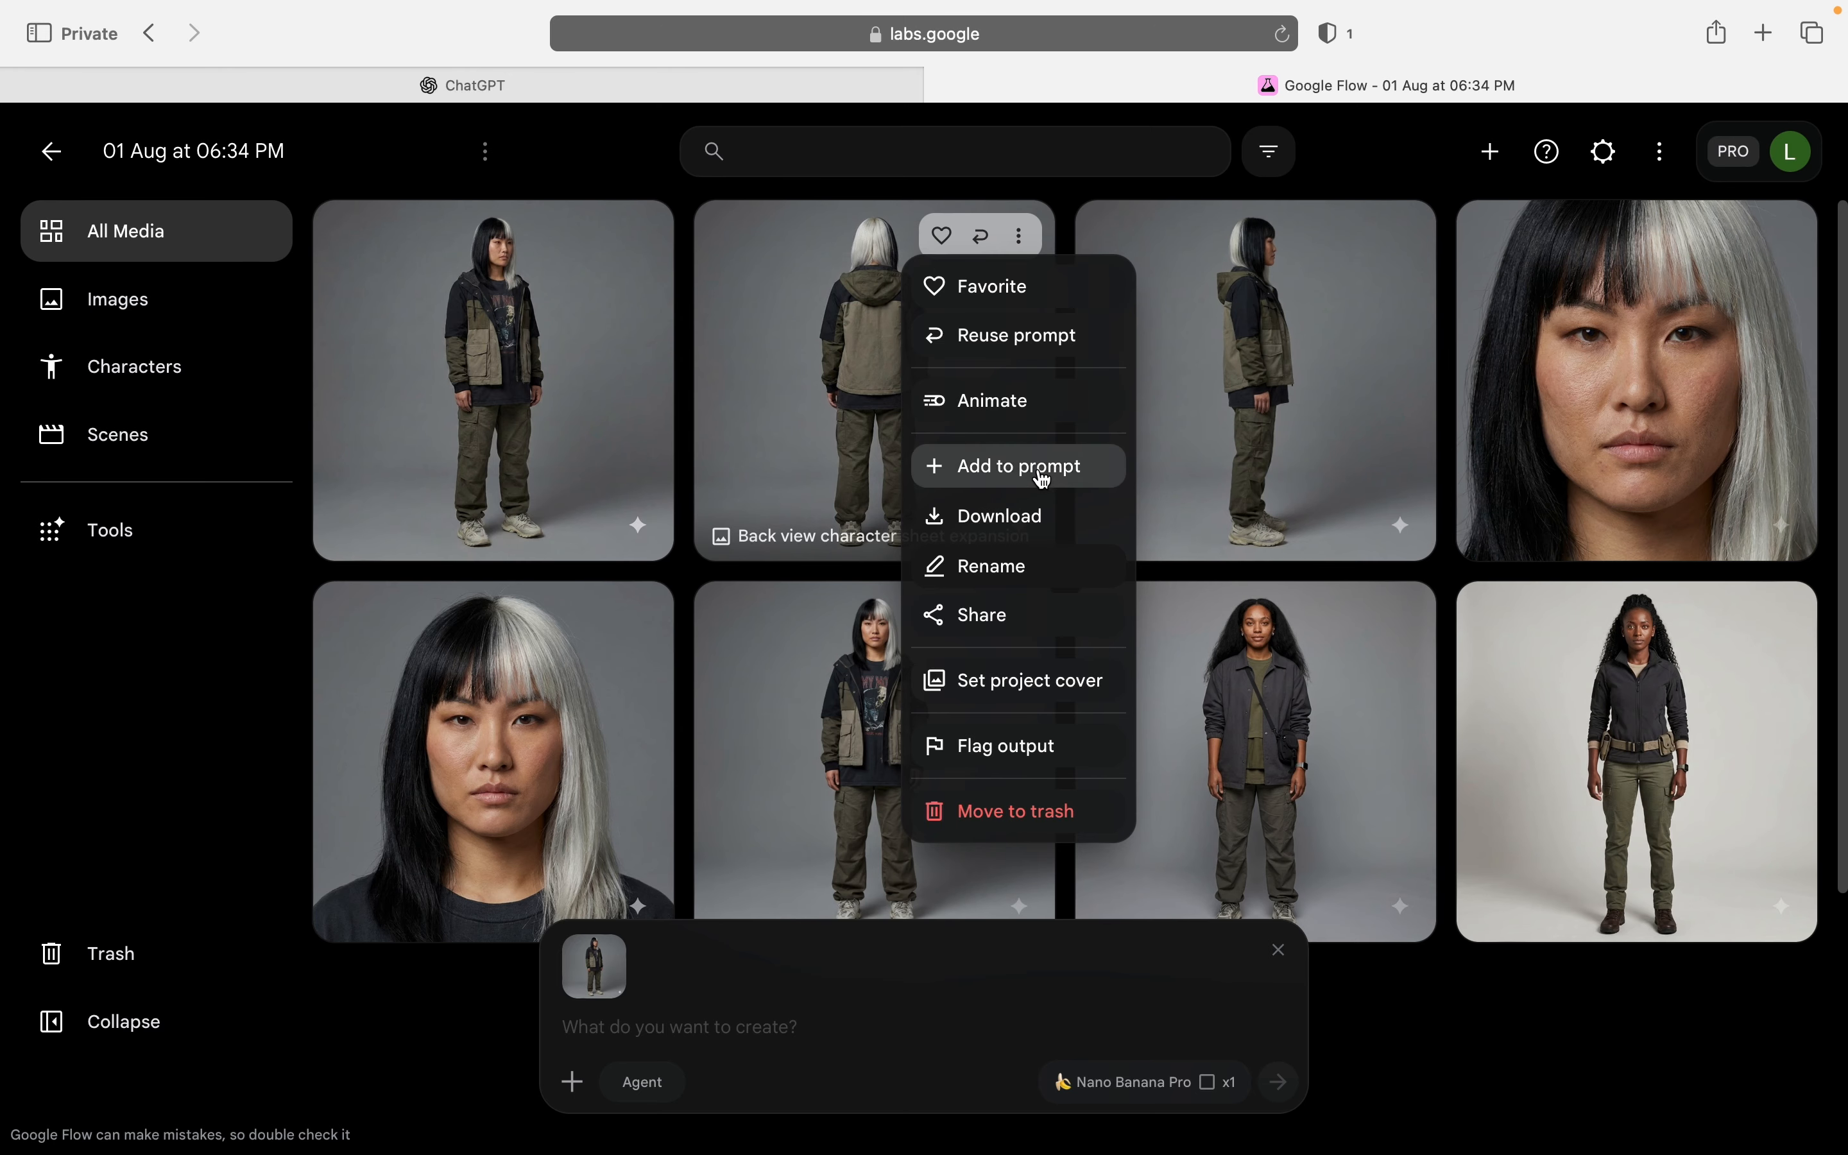
click(1008, 466)
click(1399, 233)
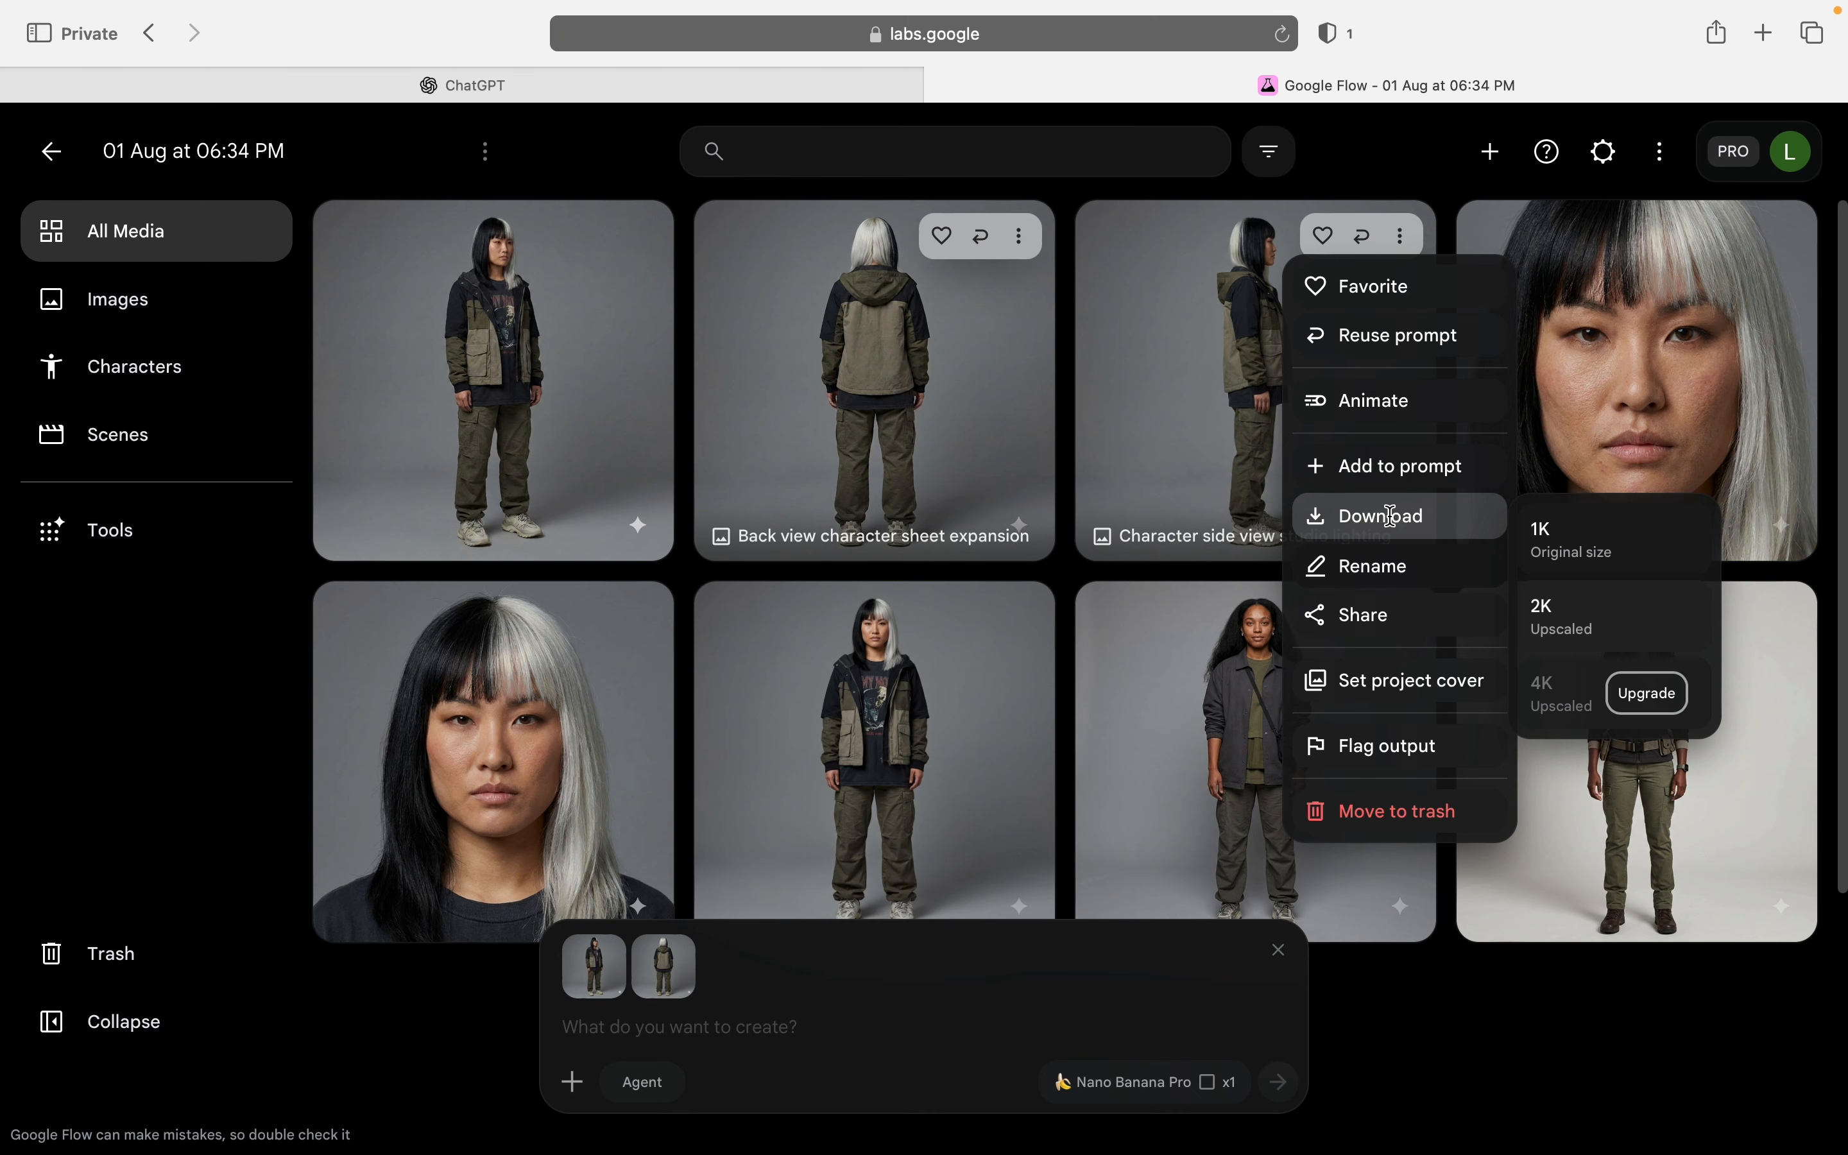
click(1407, 468)
click(1780, 235)
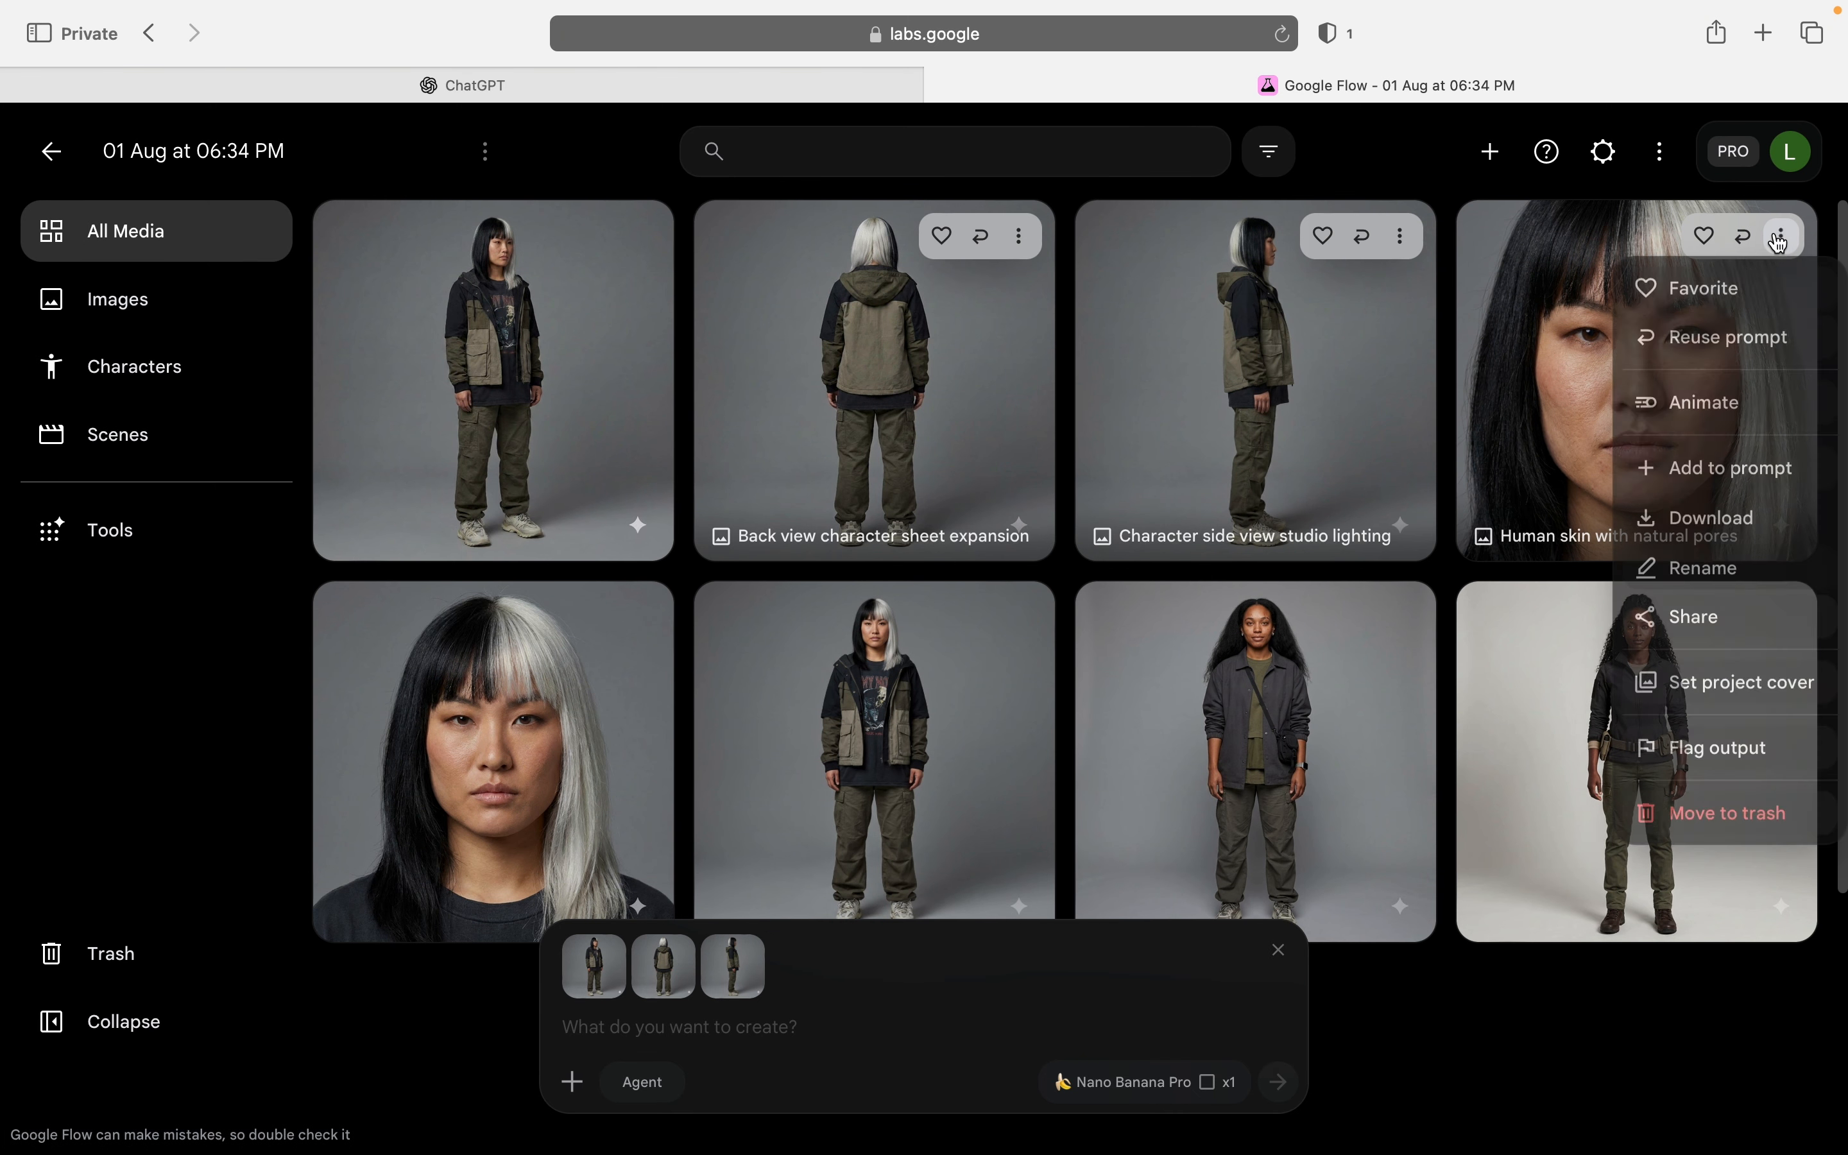
mouse_move(1711, 534)
click(1741, 468)
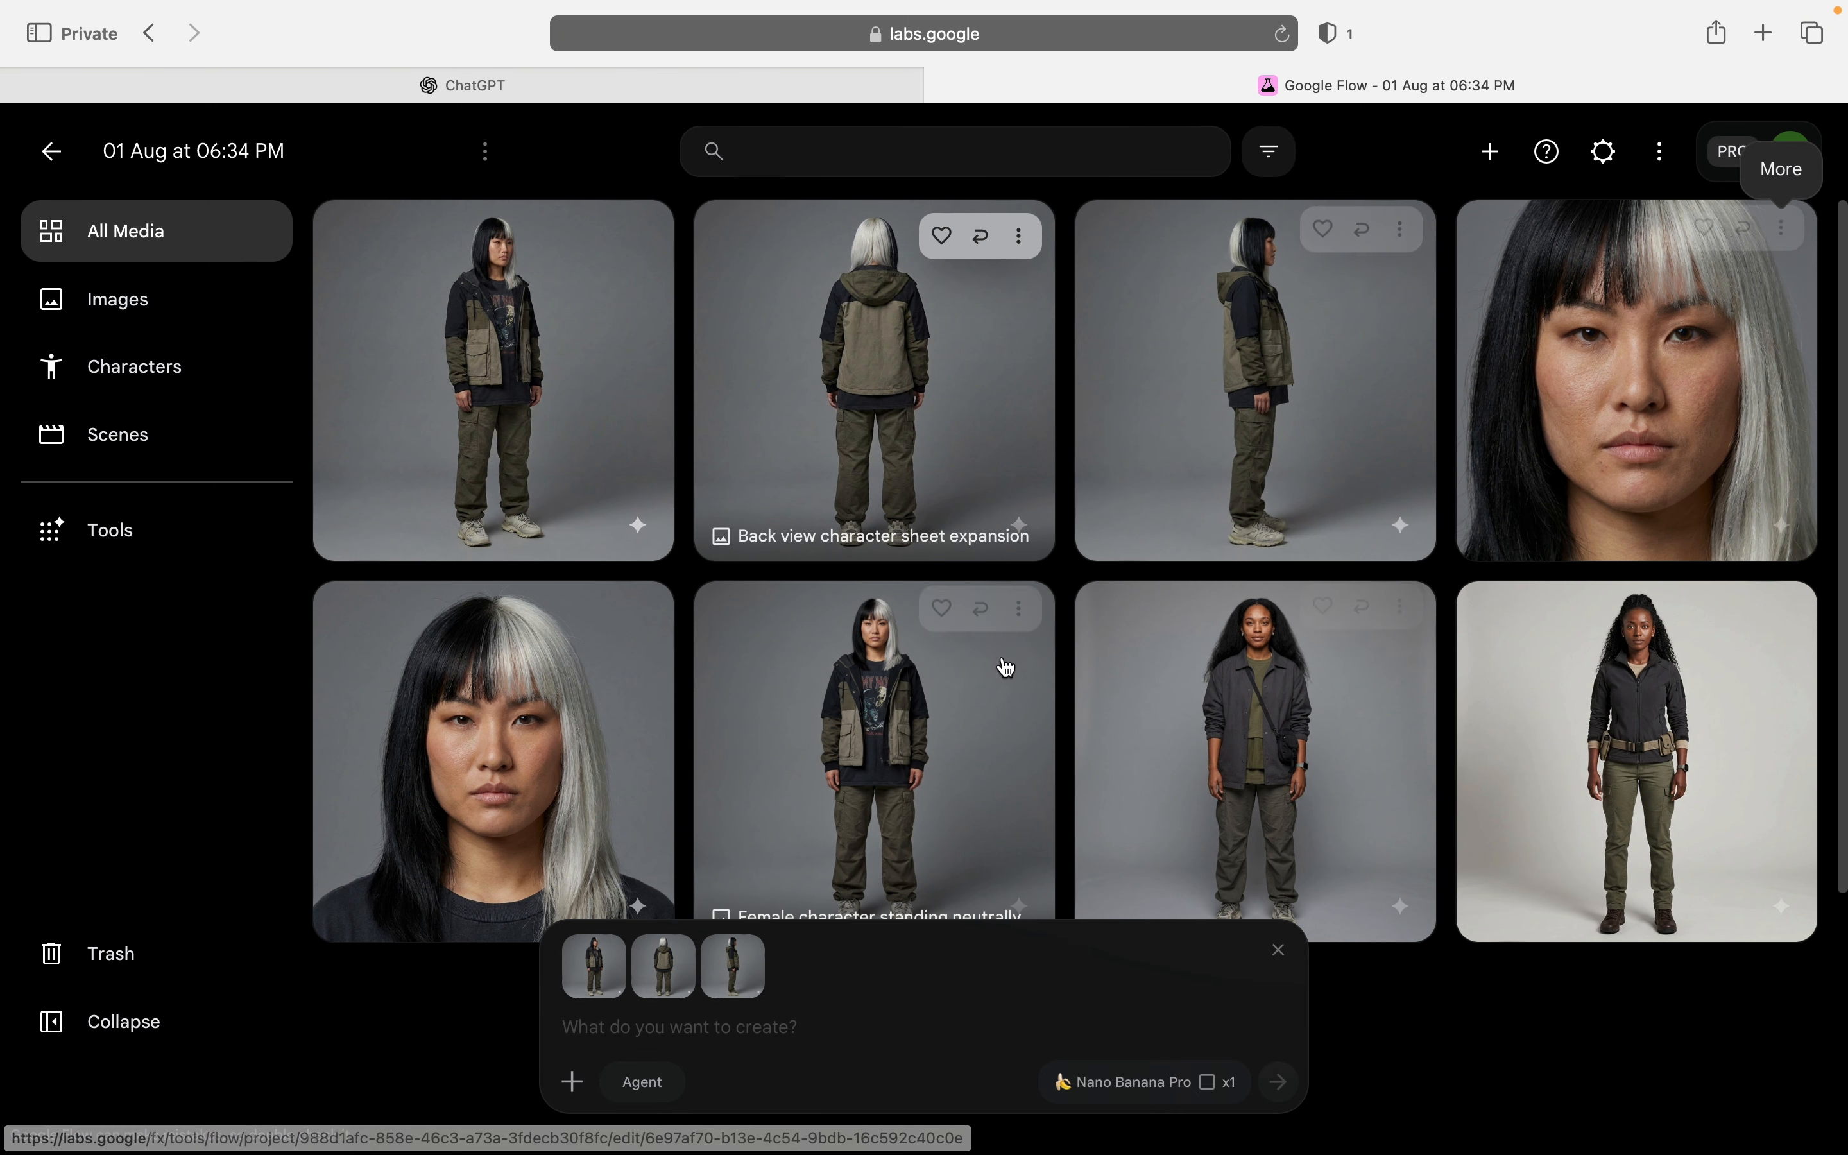
click(1020, 618)
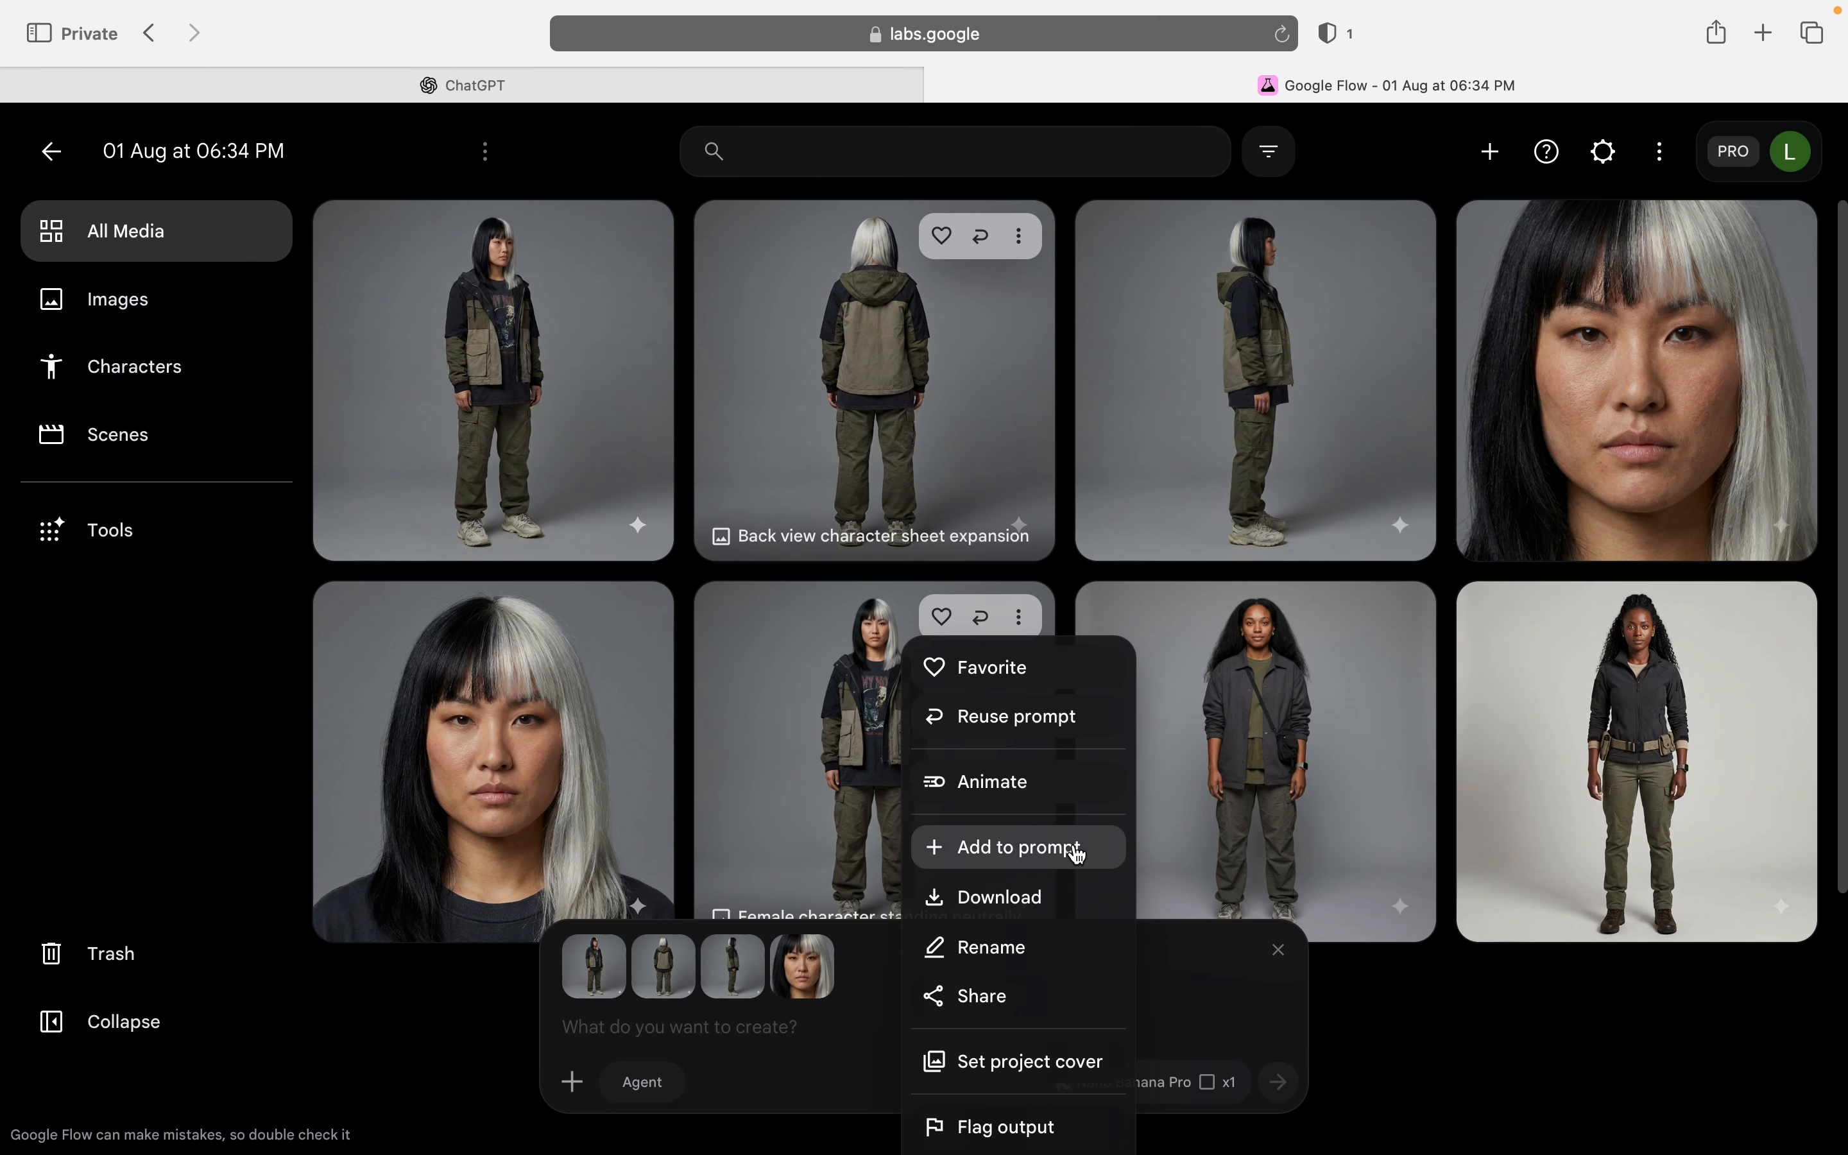
click(1043, 850)
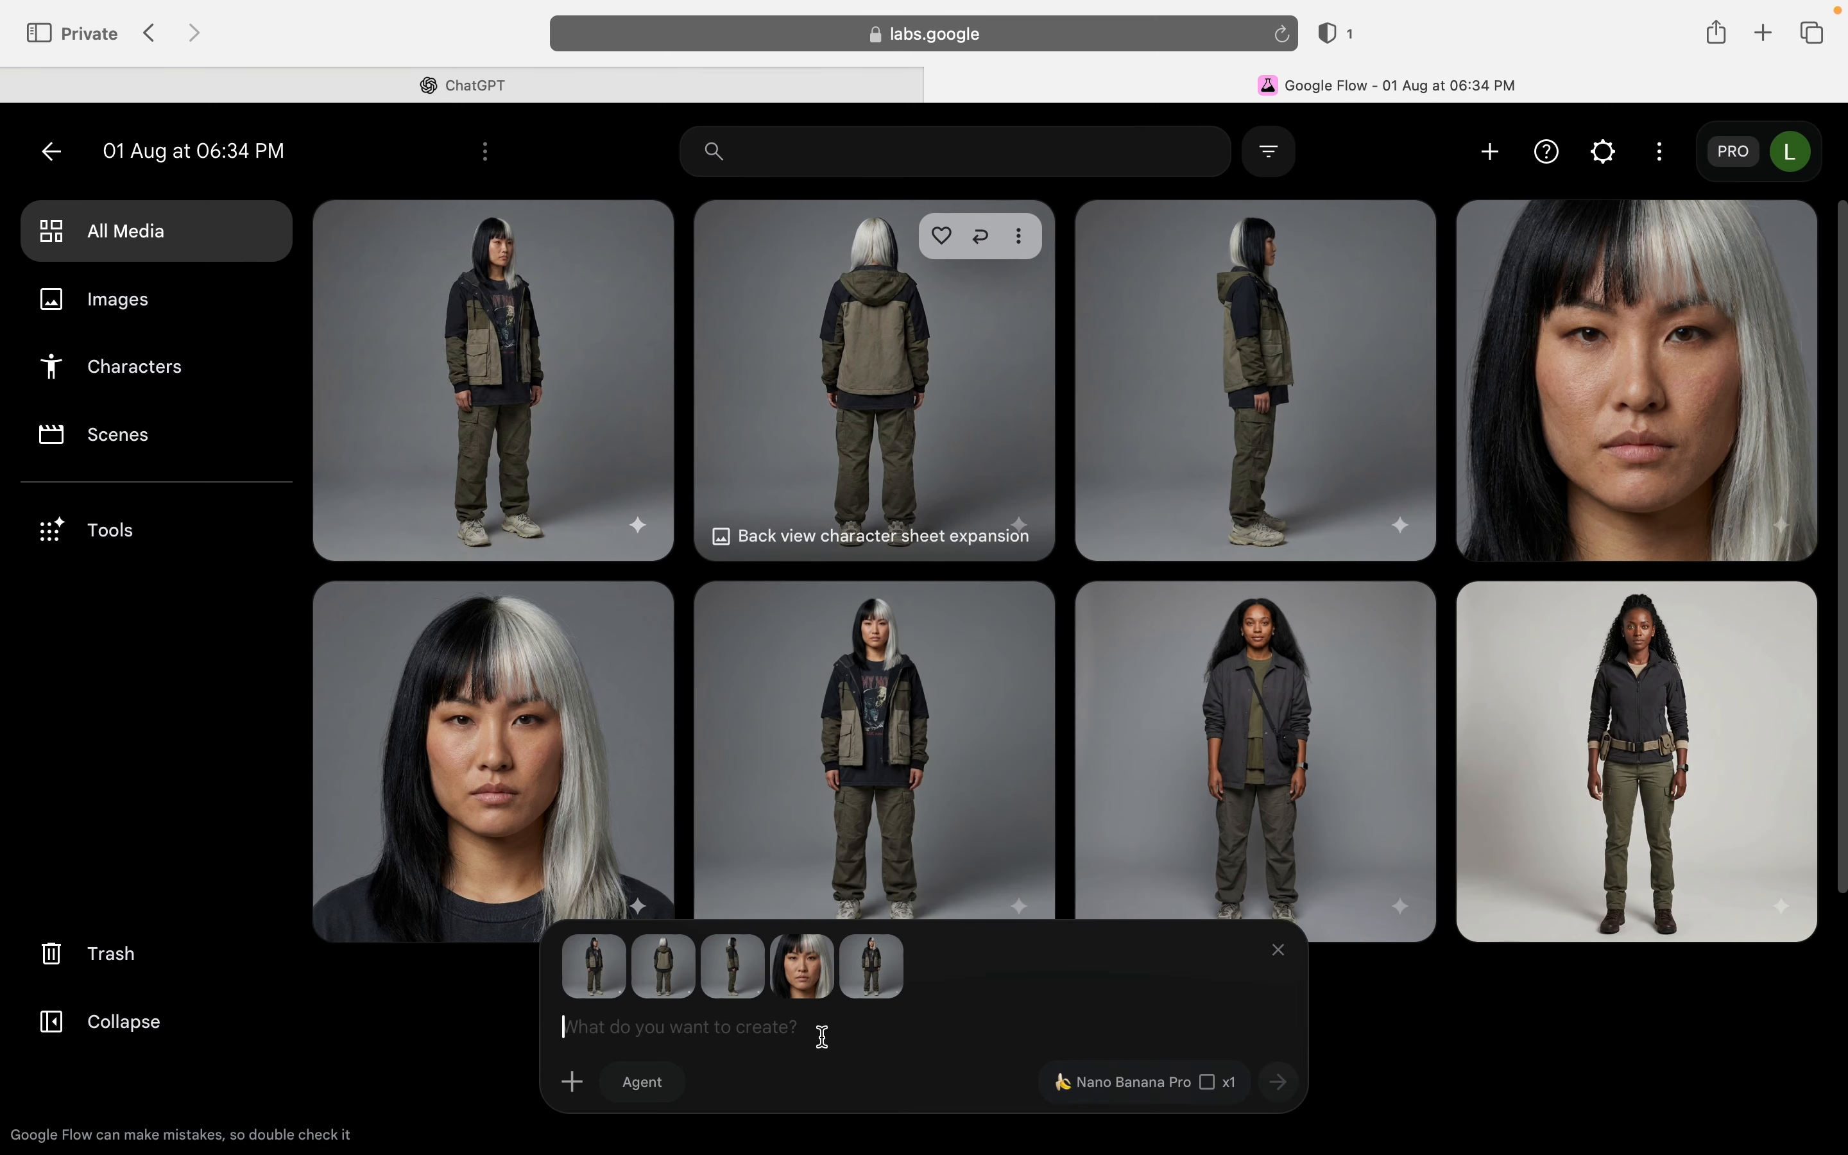
text({"prompt_type": "additional_character_view_or_pose","generation_stage": "character_sheet_expansion","selected_view_or_pose": "3/4 back view","reference_images_to_use": ["back view image if available","side view image if available","approved front full-body character image"],"prompt": "Create a clean 3/4 back view of the uploaded character. Keep the same character identity, features, design, outfit, hairstyle, body type, proportions, colors, and overall style without changing anything. Use professional studio lighting and a clean studio background. Show the full body clearly from head to toe.","negative_prompt": "different character, changed outfit, changed hairstyle, changed body type, changed colors, changed design, inconsistent character, straight front view, straight back view, cropped body, bad anatomy, blurry, low quality, busy background, text, watermark, logo"})
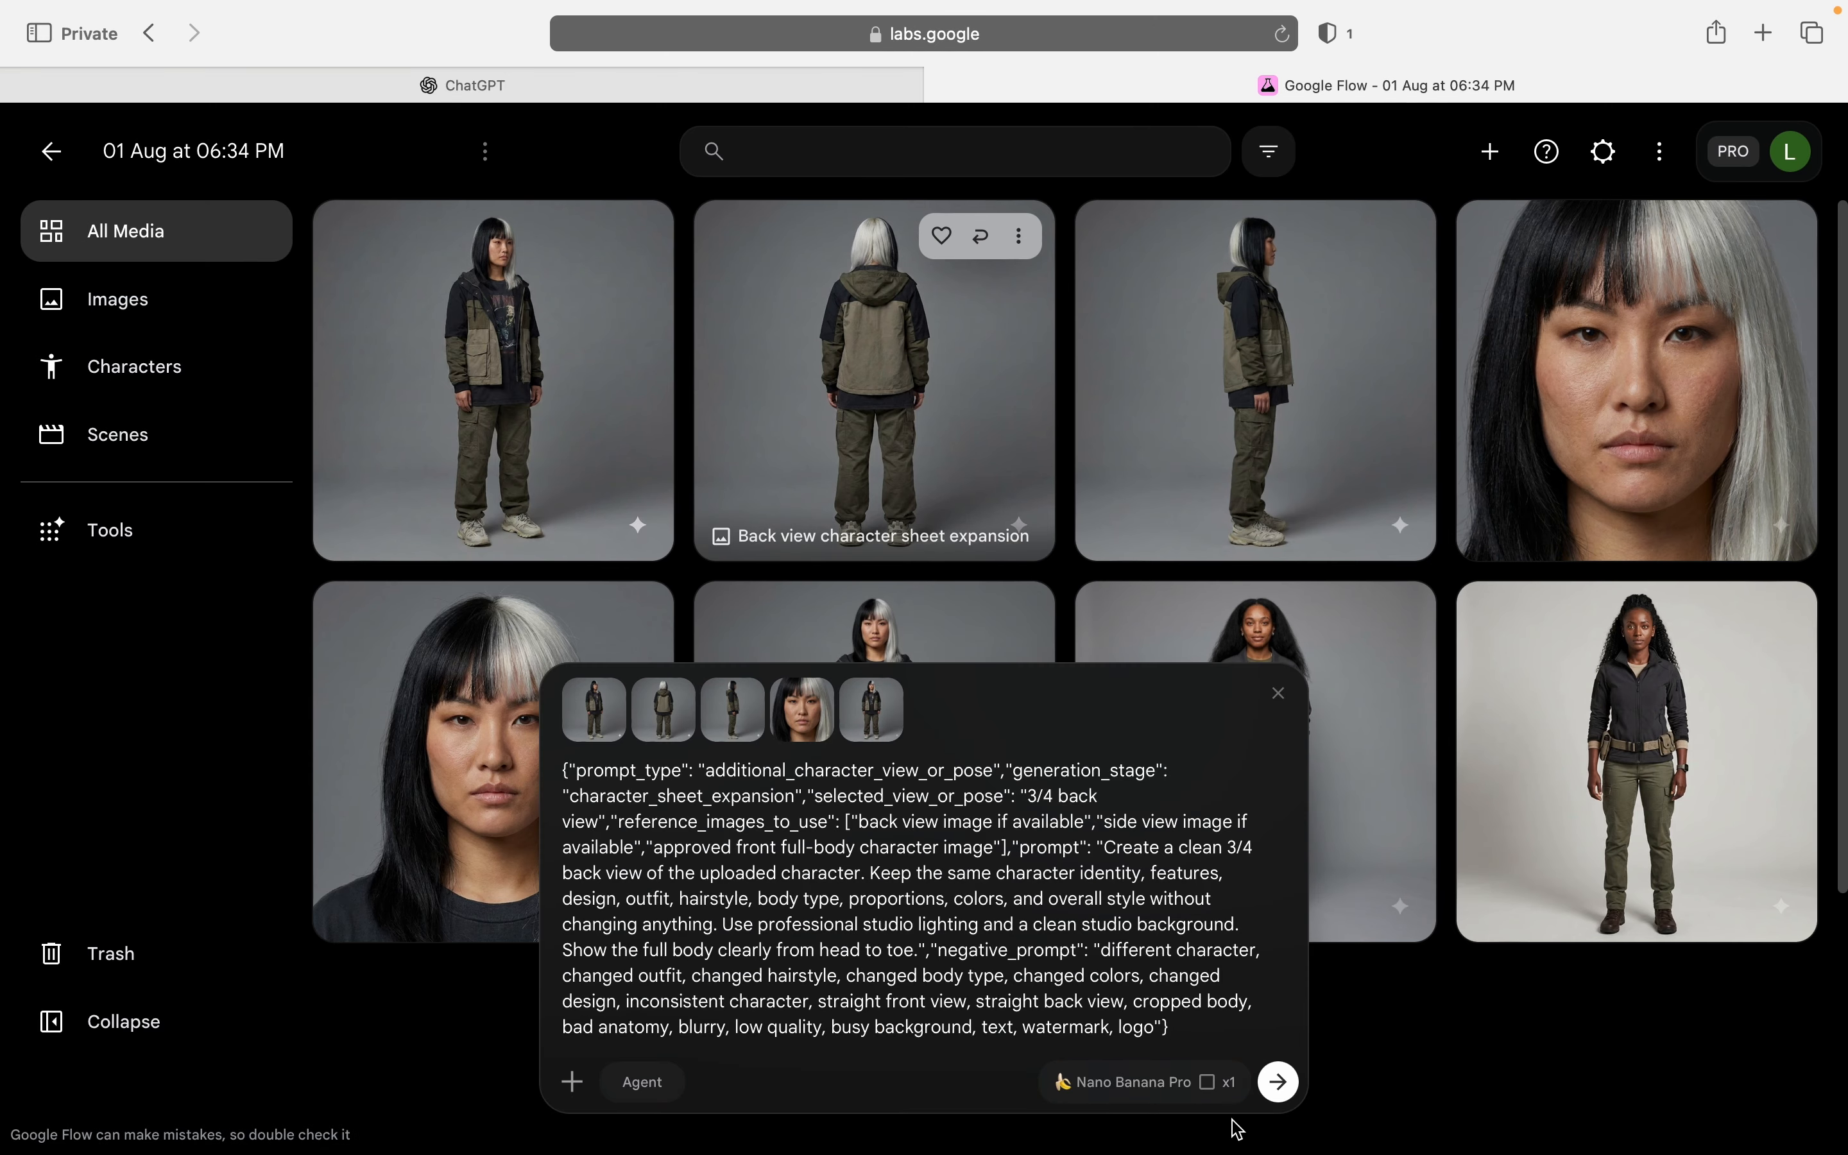
click(1278, 1082)
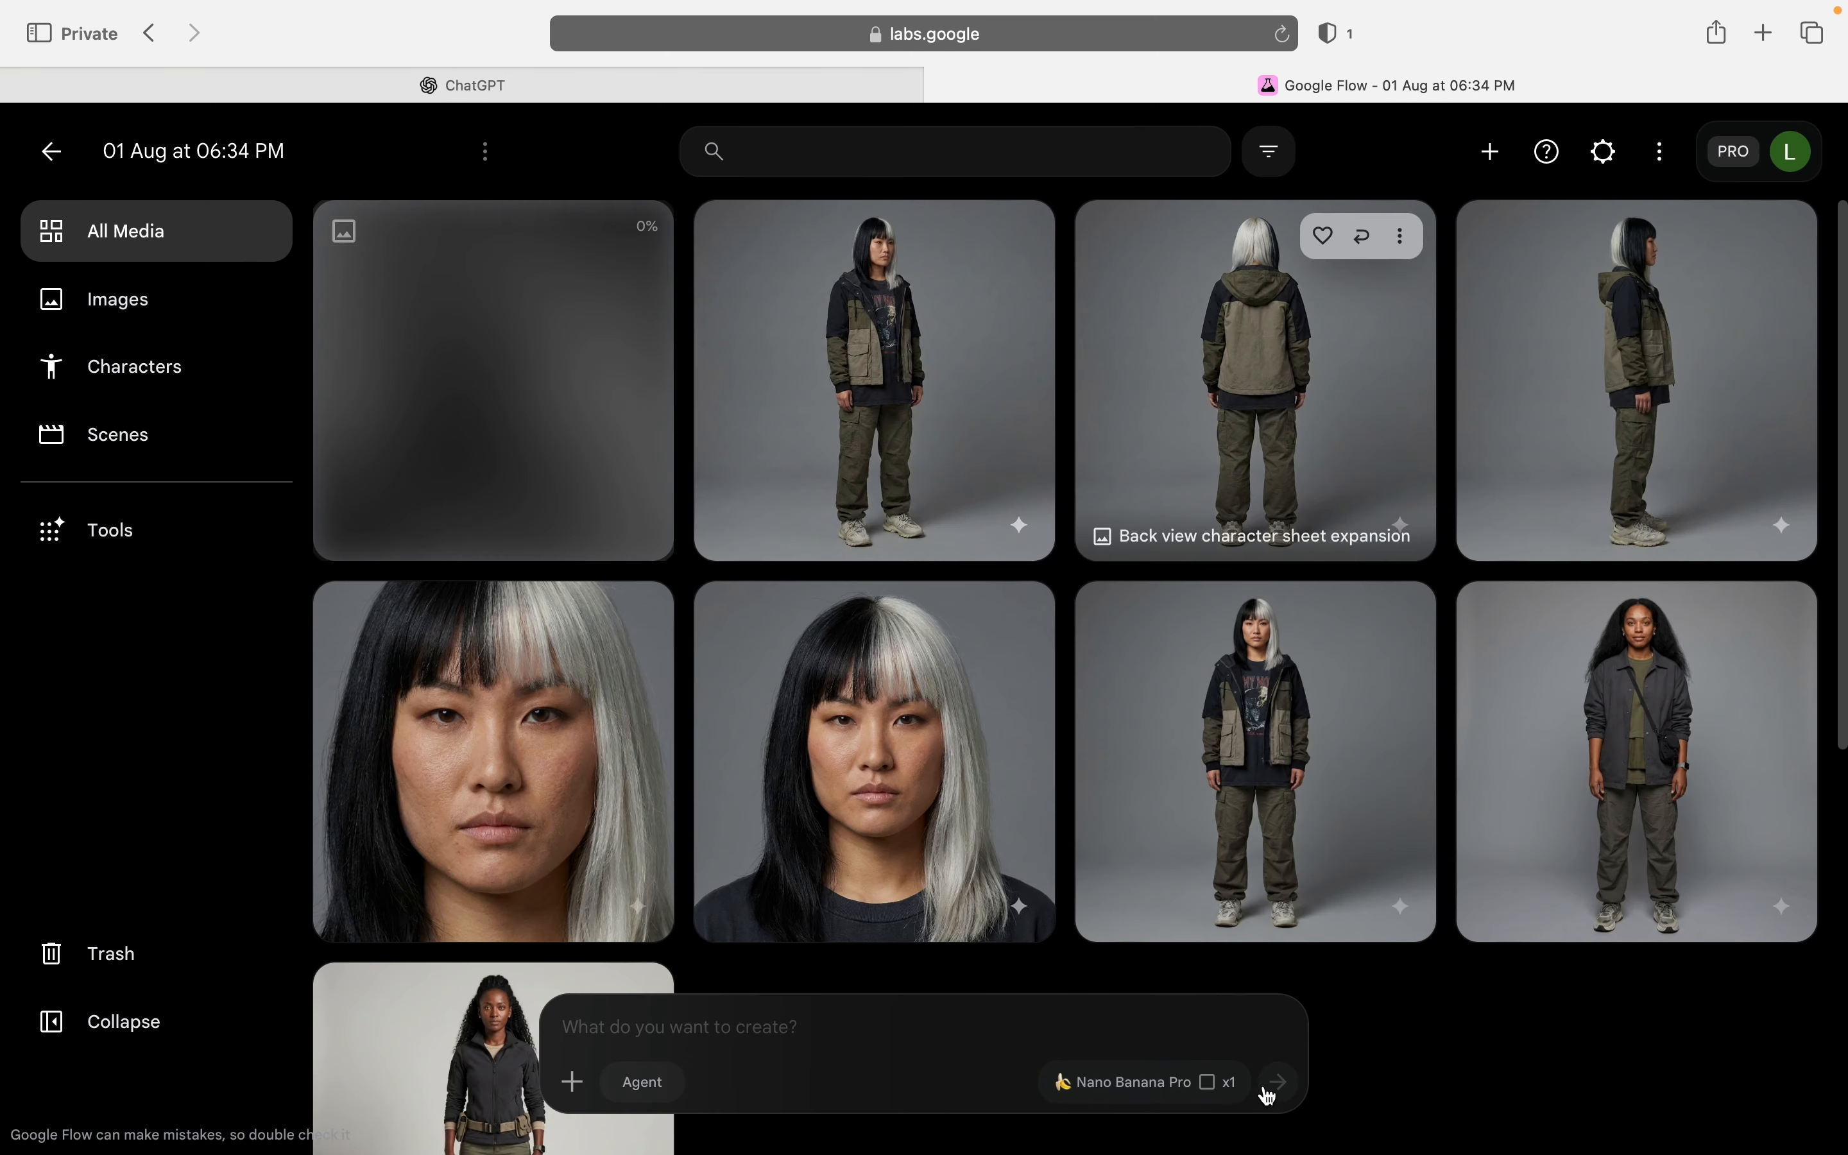
Step: Switch to ChatGPT, send "Front mid shot" from the listed options and copy the generated JSON prompt
click(678, 90)
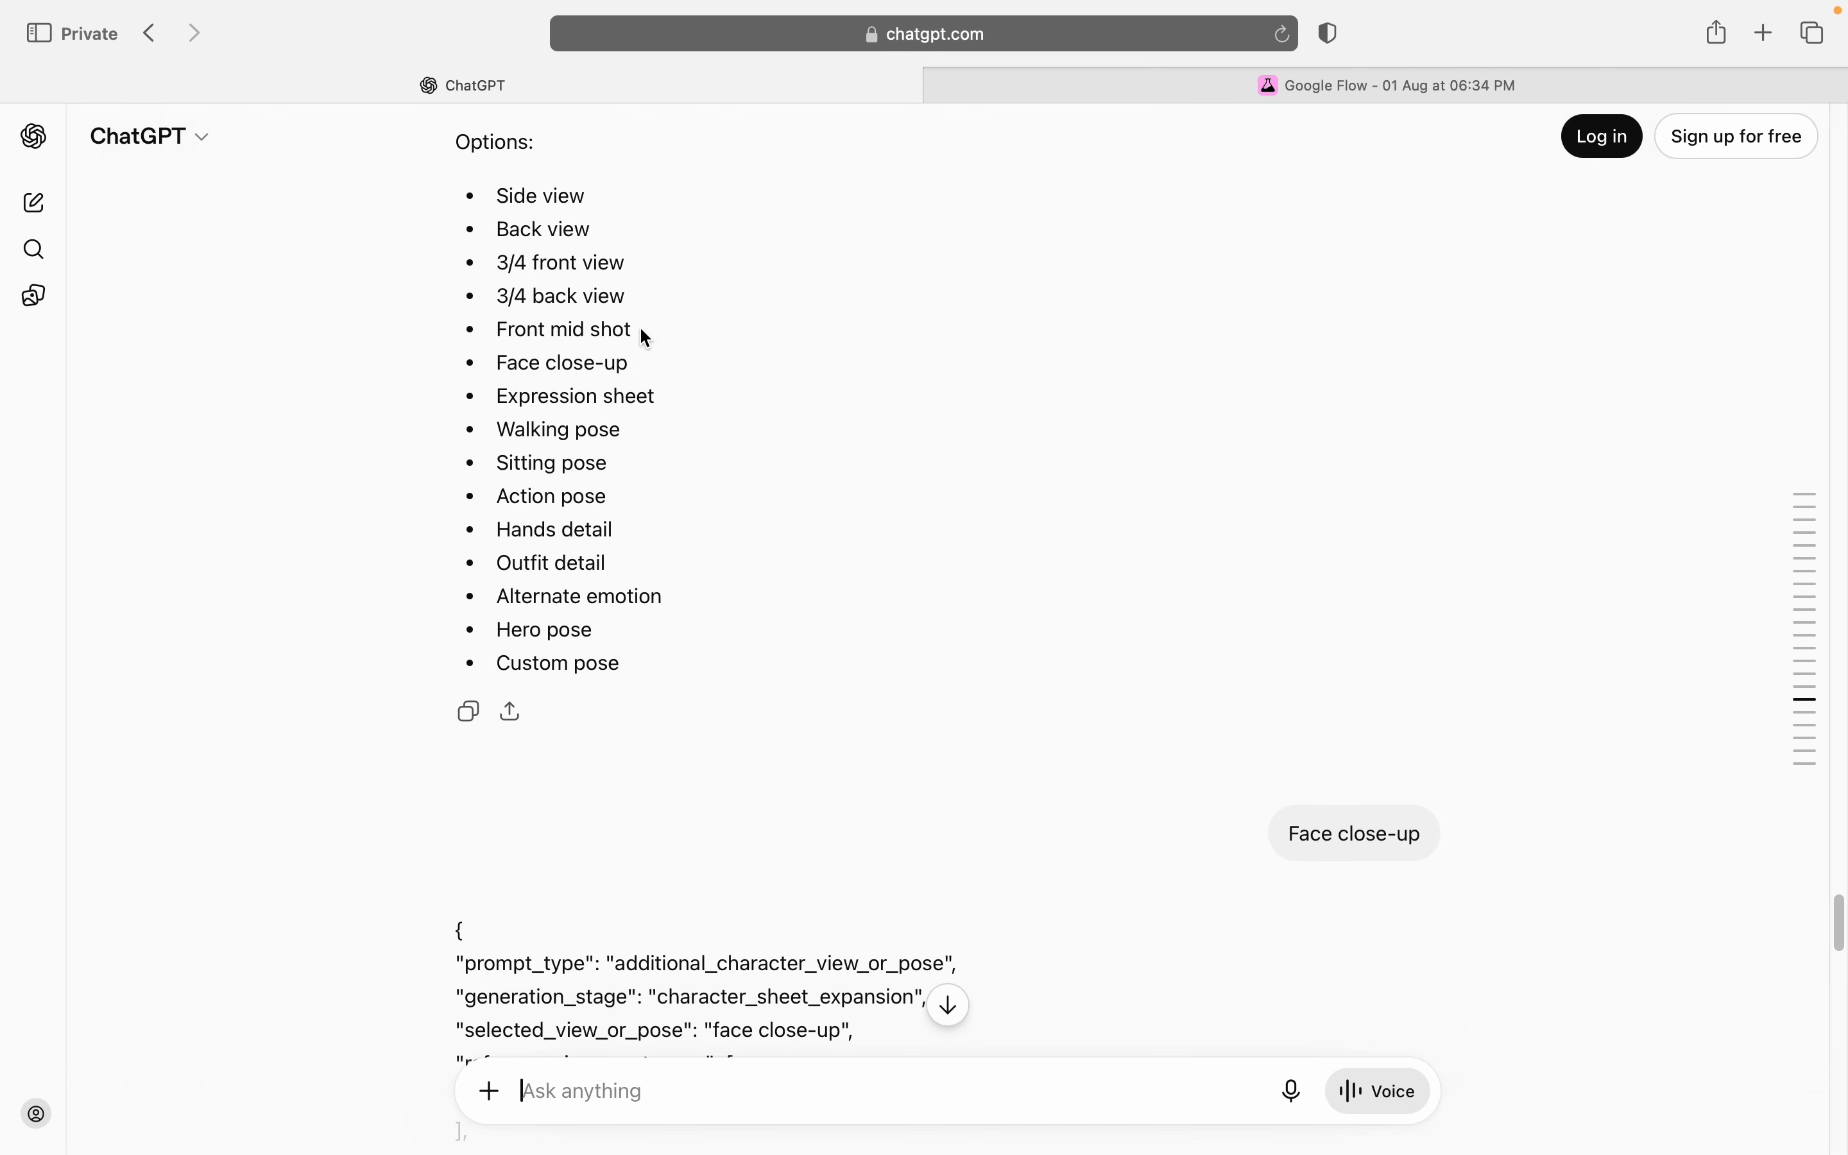
drag(639, 329, 491, 322)
key(super+c)
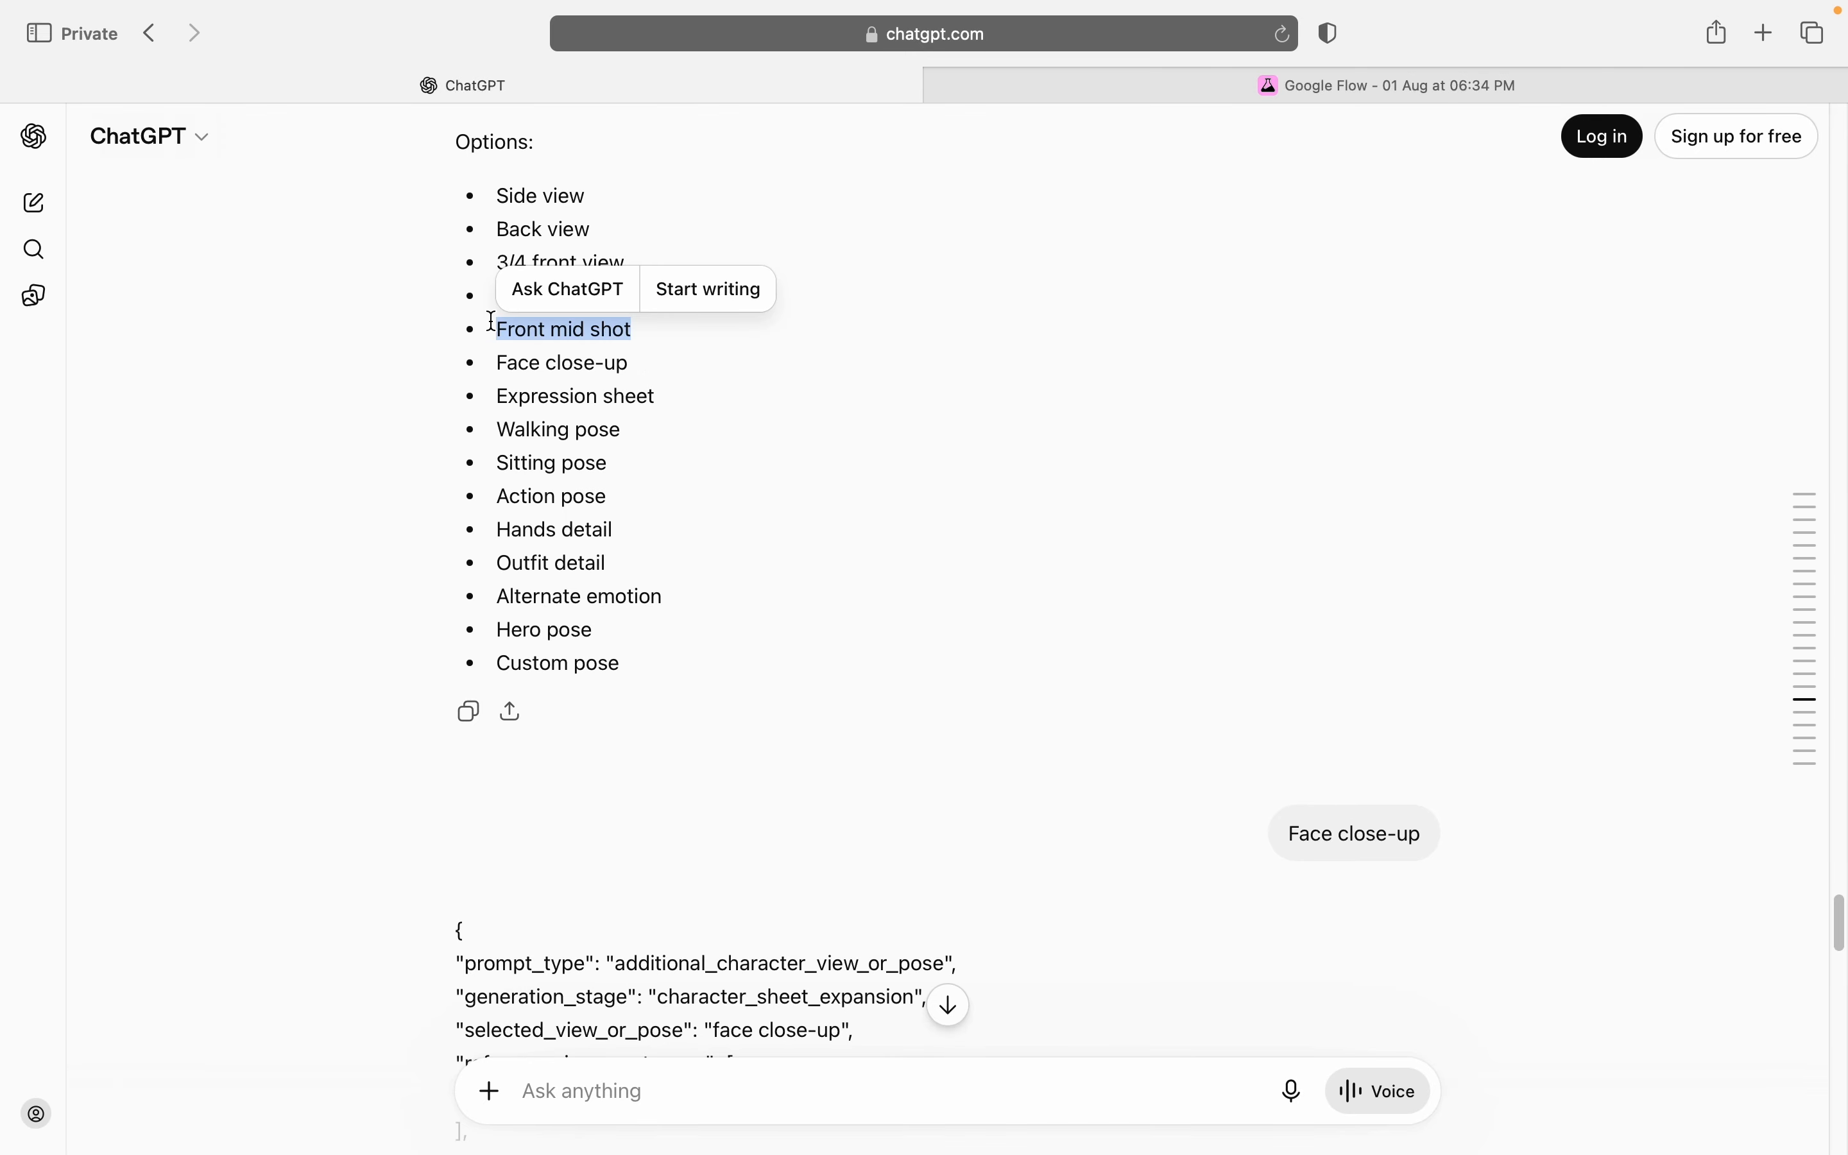
click(643, 1079)
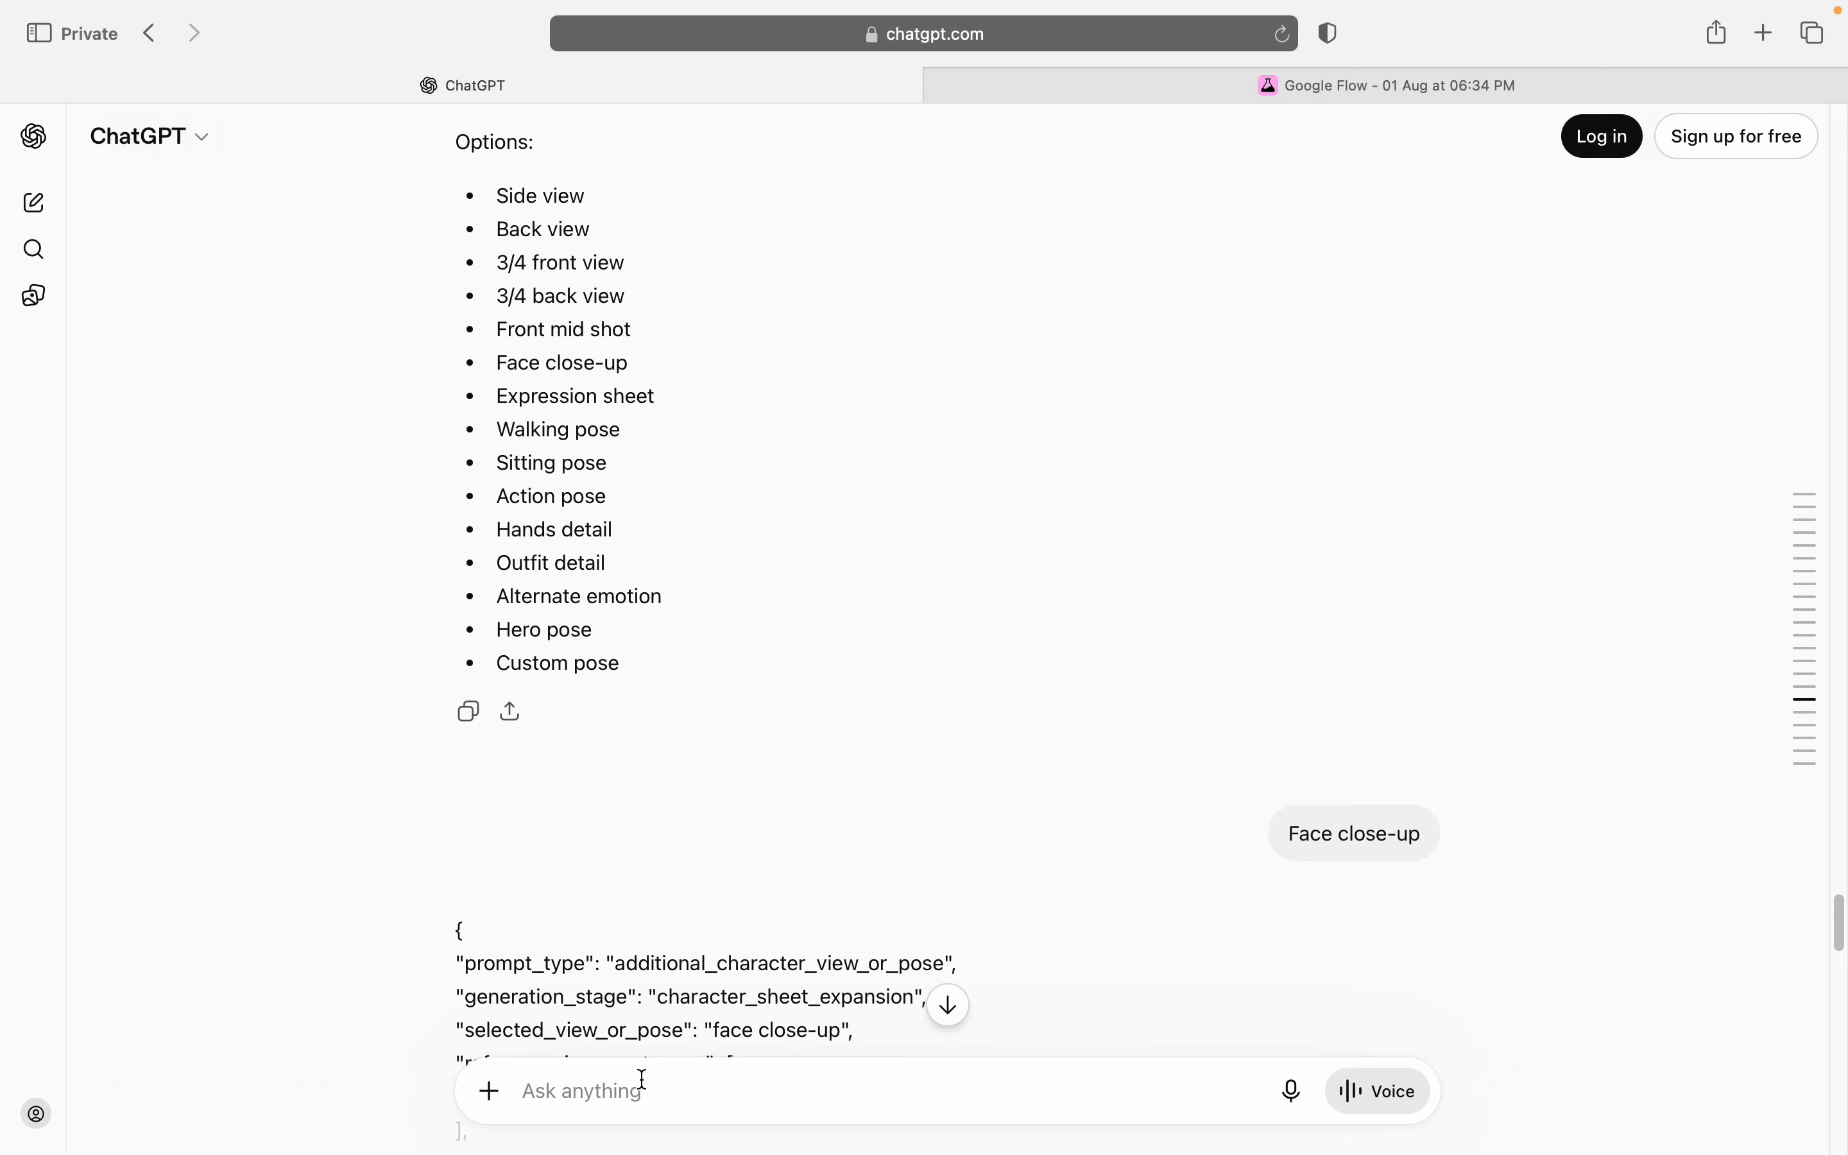
key(super+v)
key(Return)
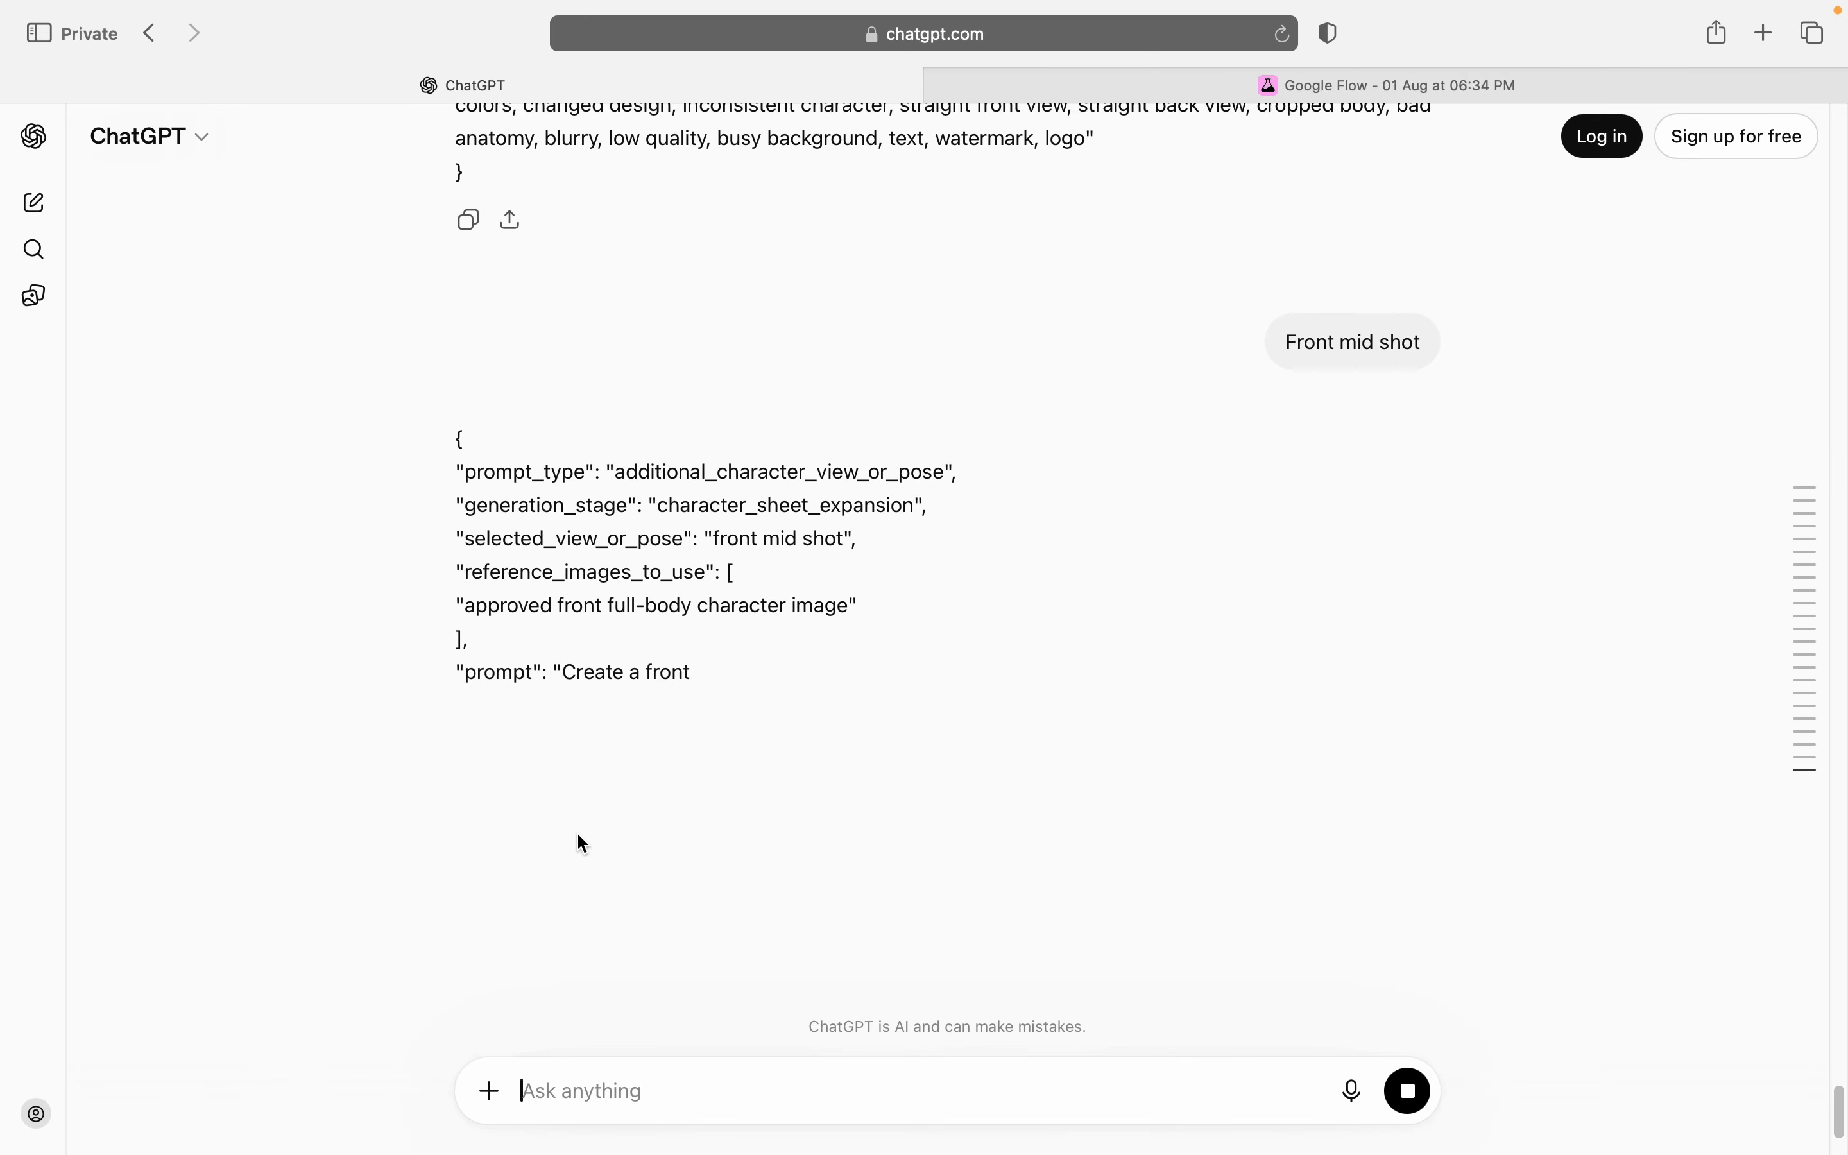
click(470, 963)
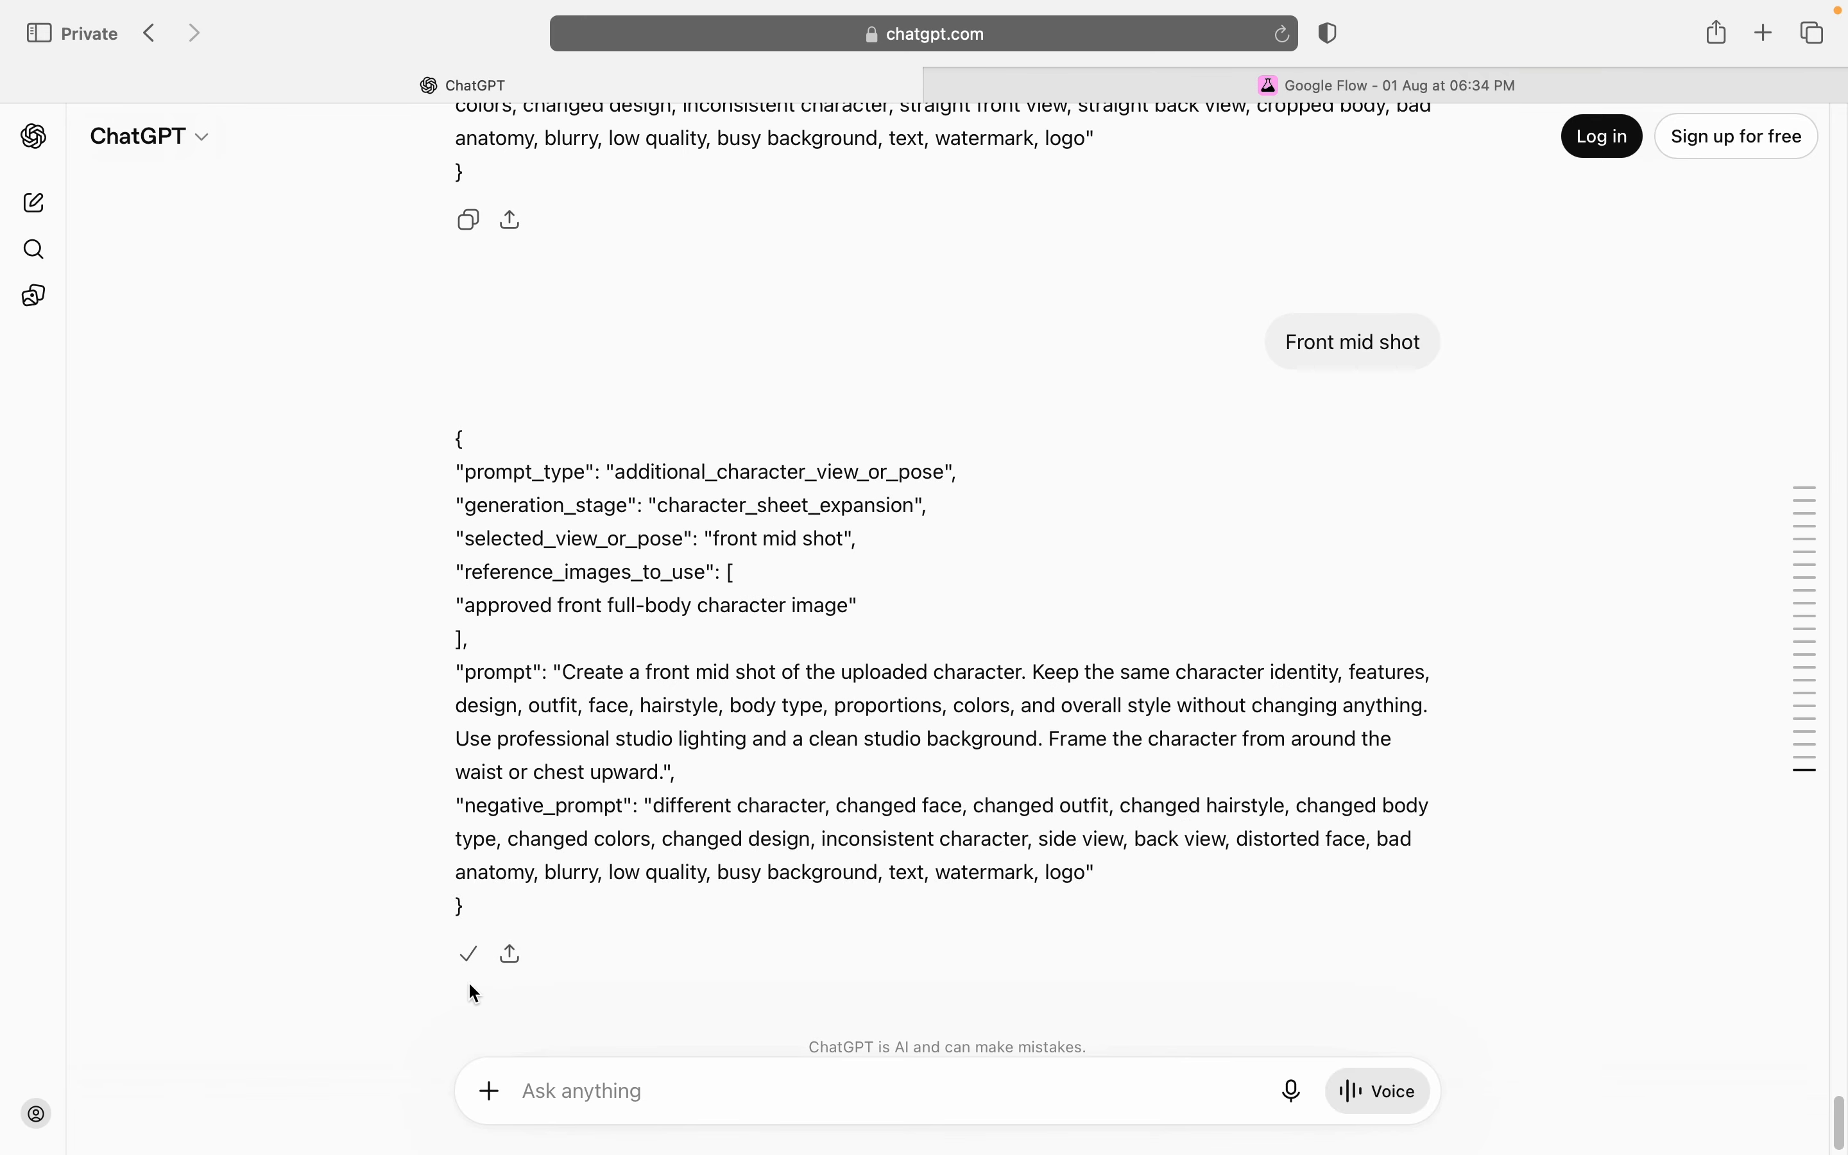
Step: Switch to Google Flow and add the 3/4 back, 3/4 front, back, side, skin-detail face and full-body front images to the prompt as references
click(1176, 80)
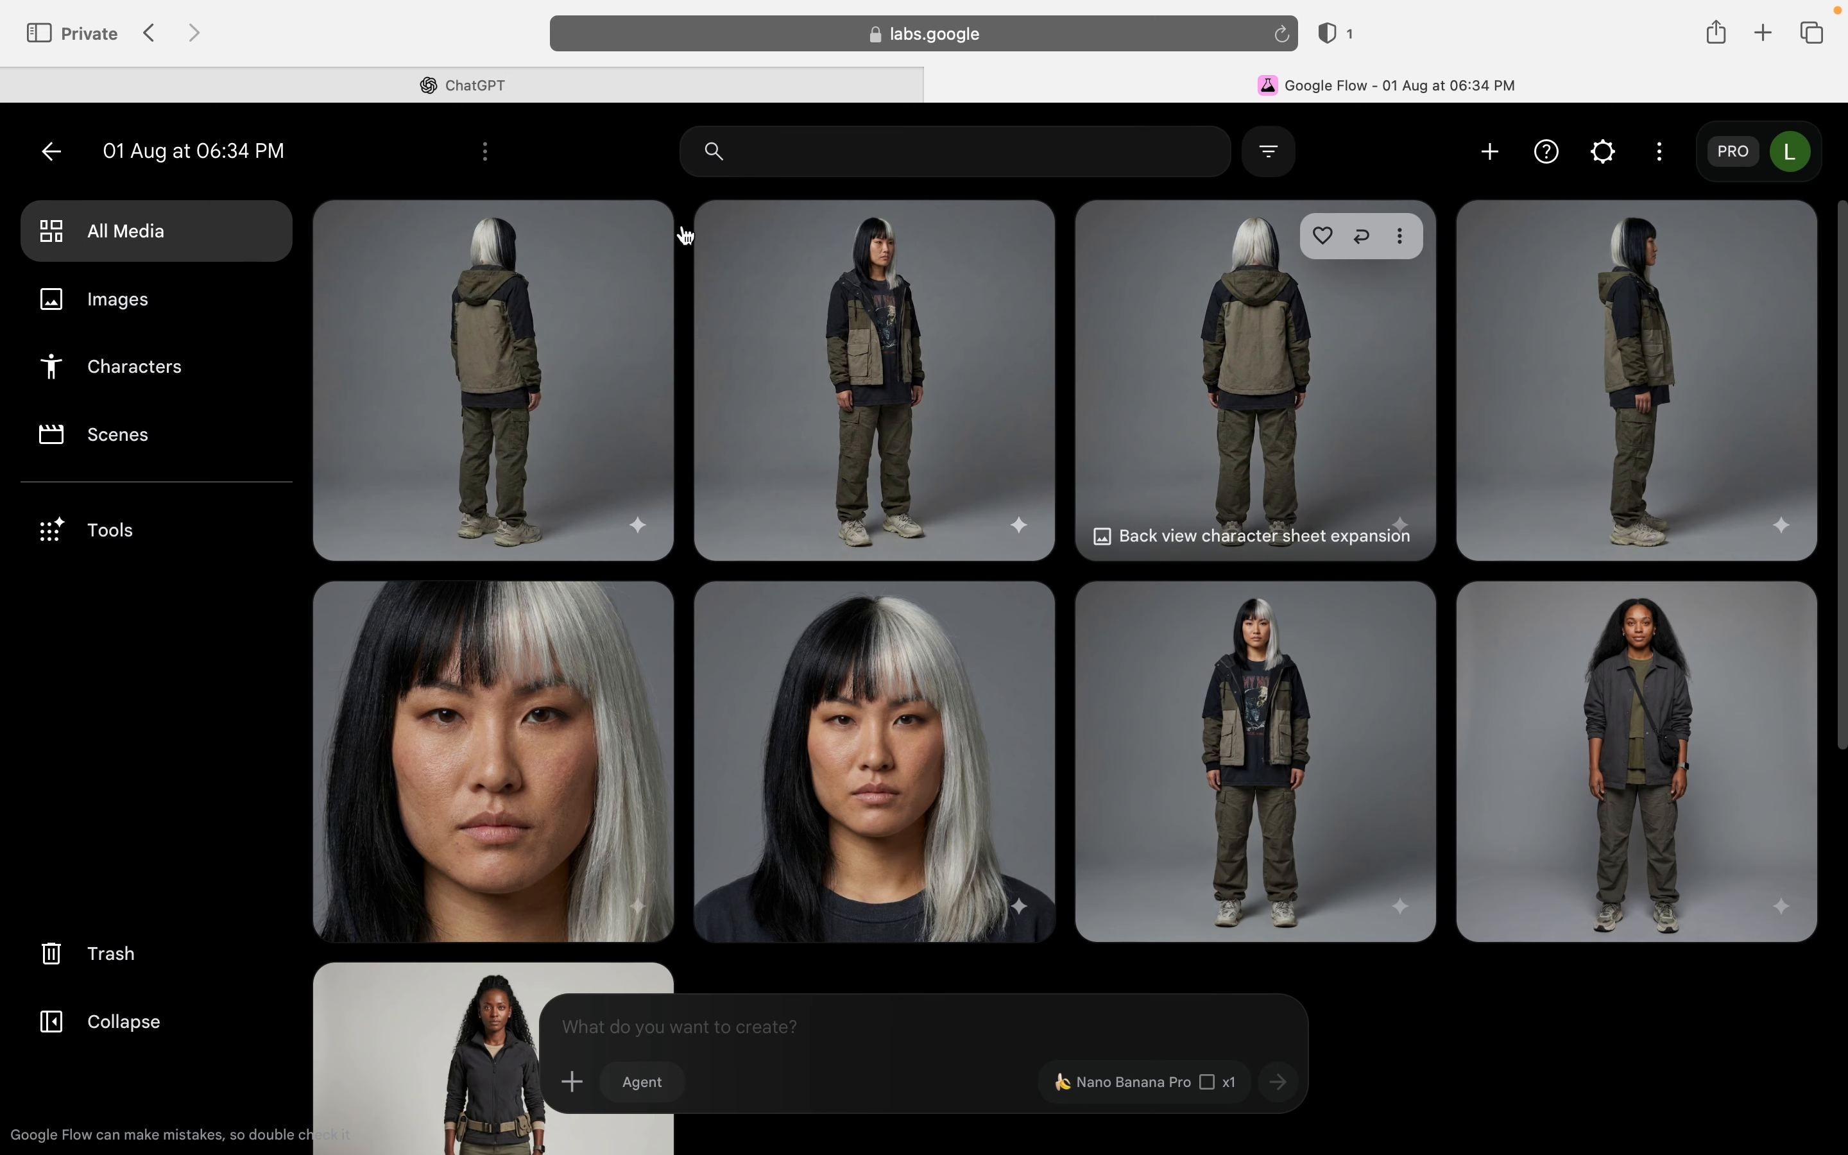
click(638, 238)
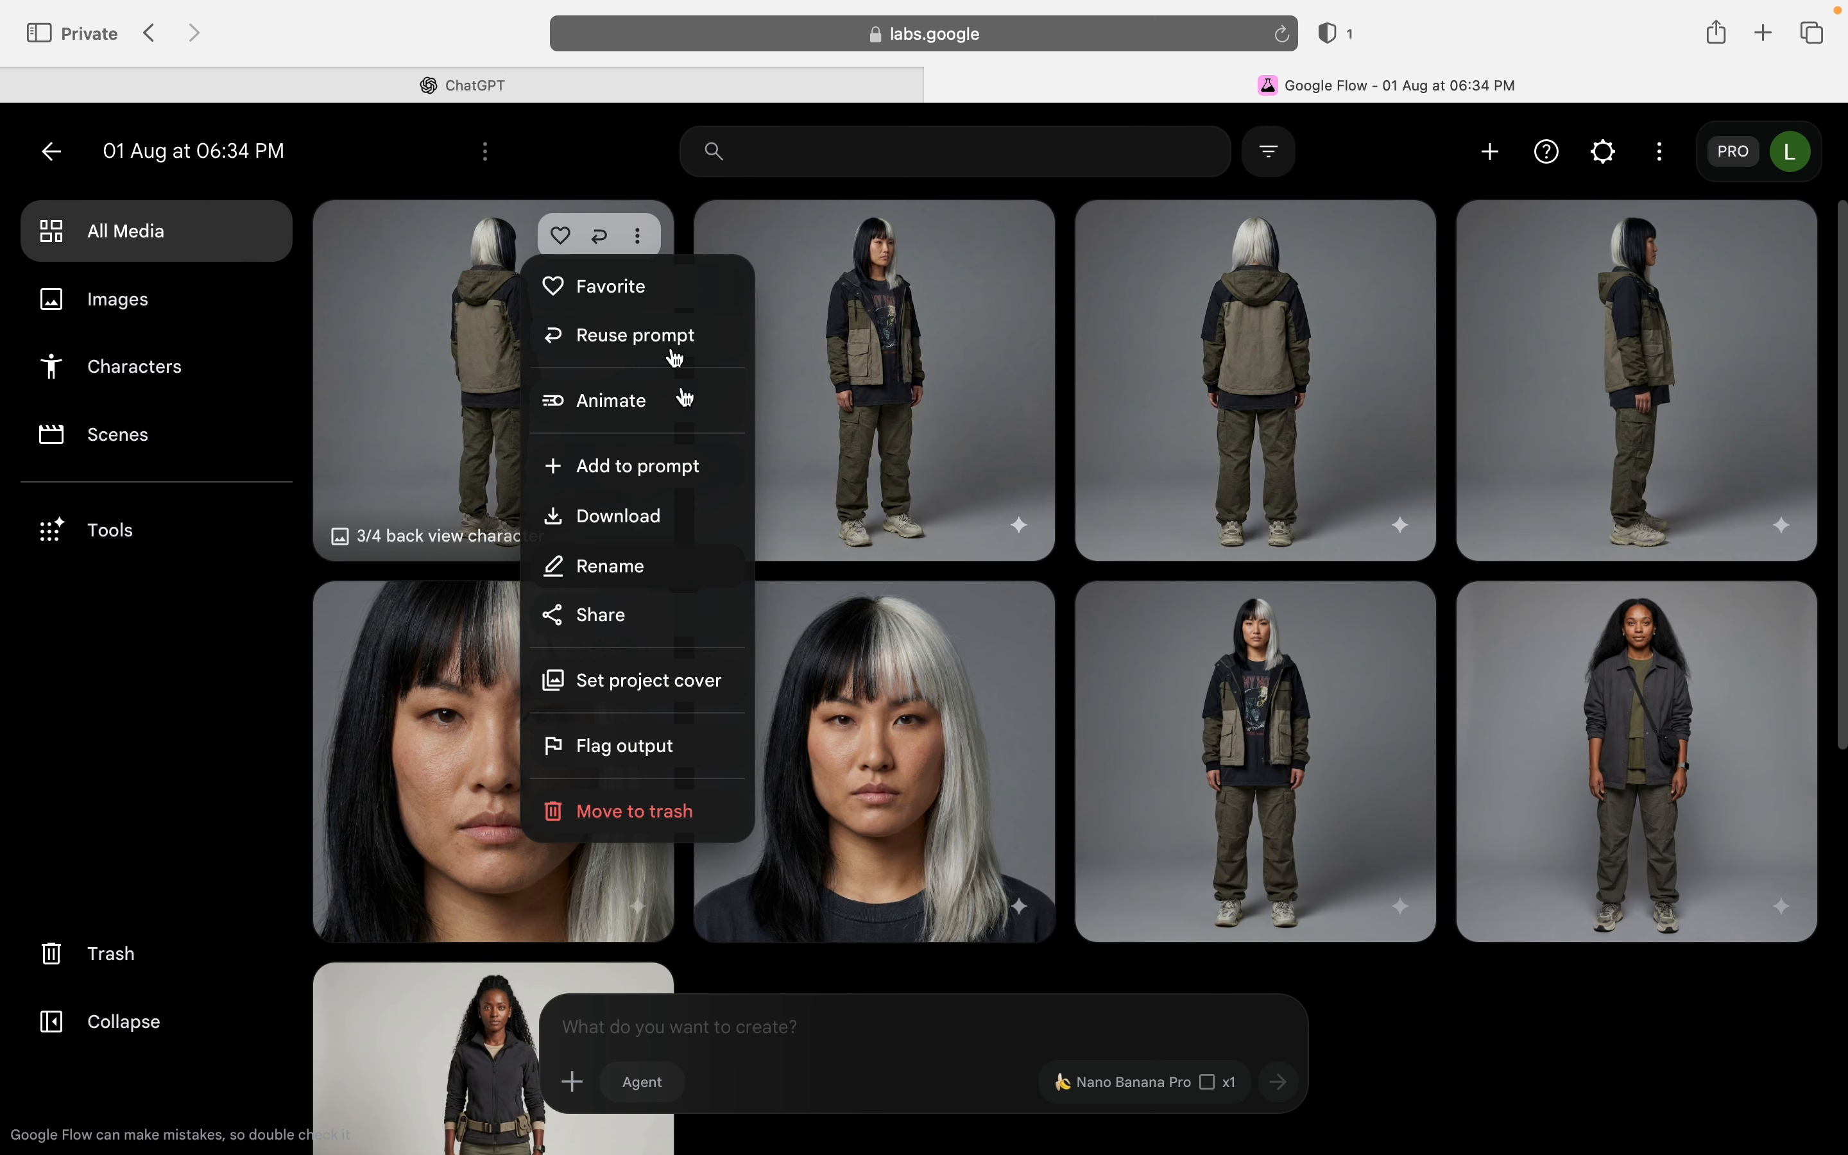
click(666, 474)
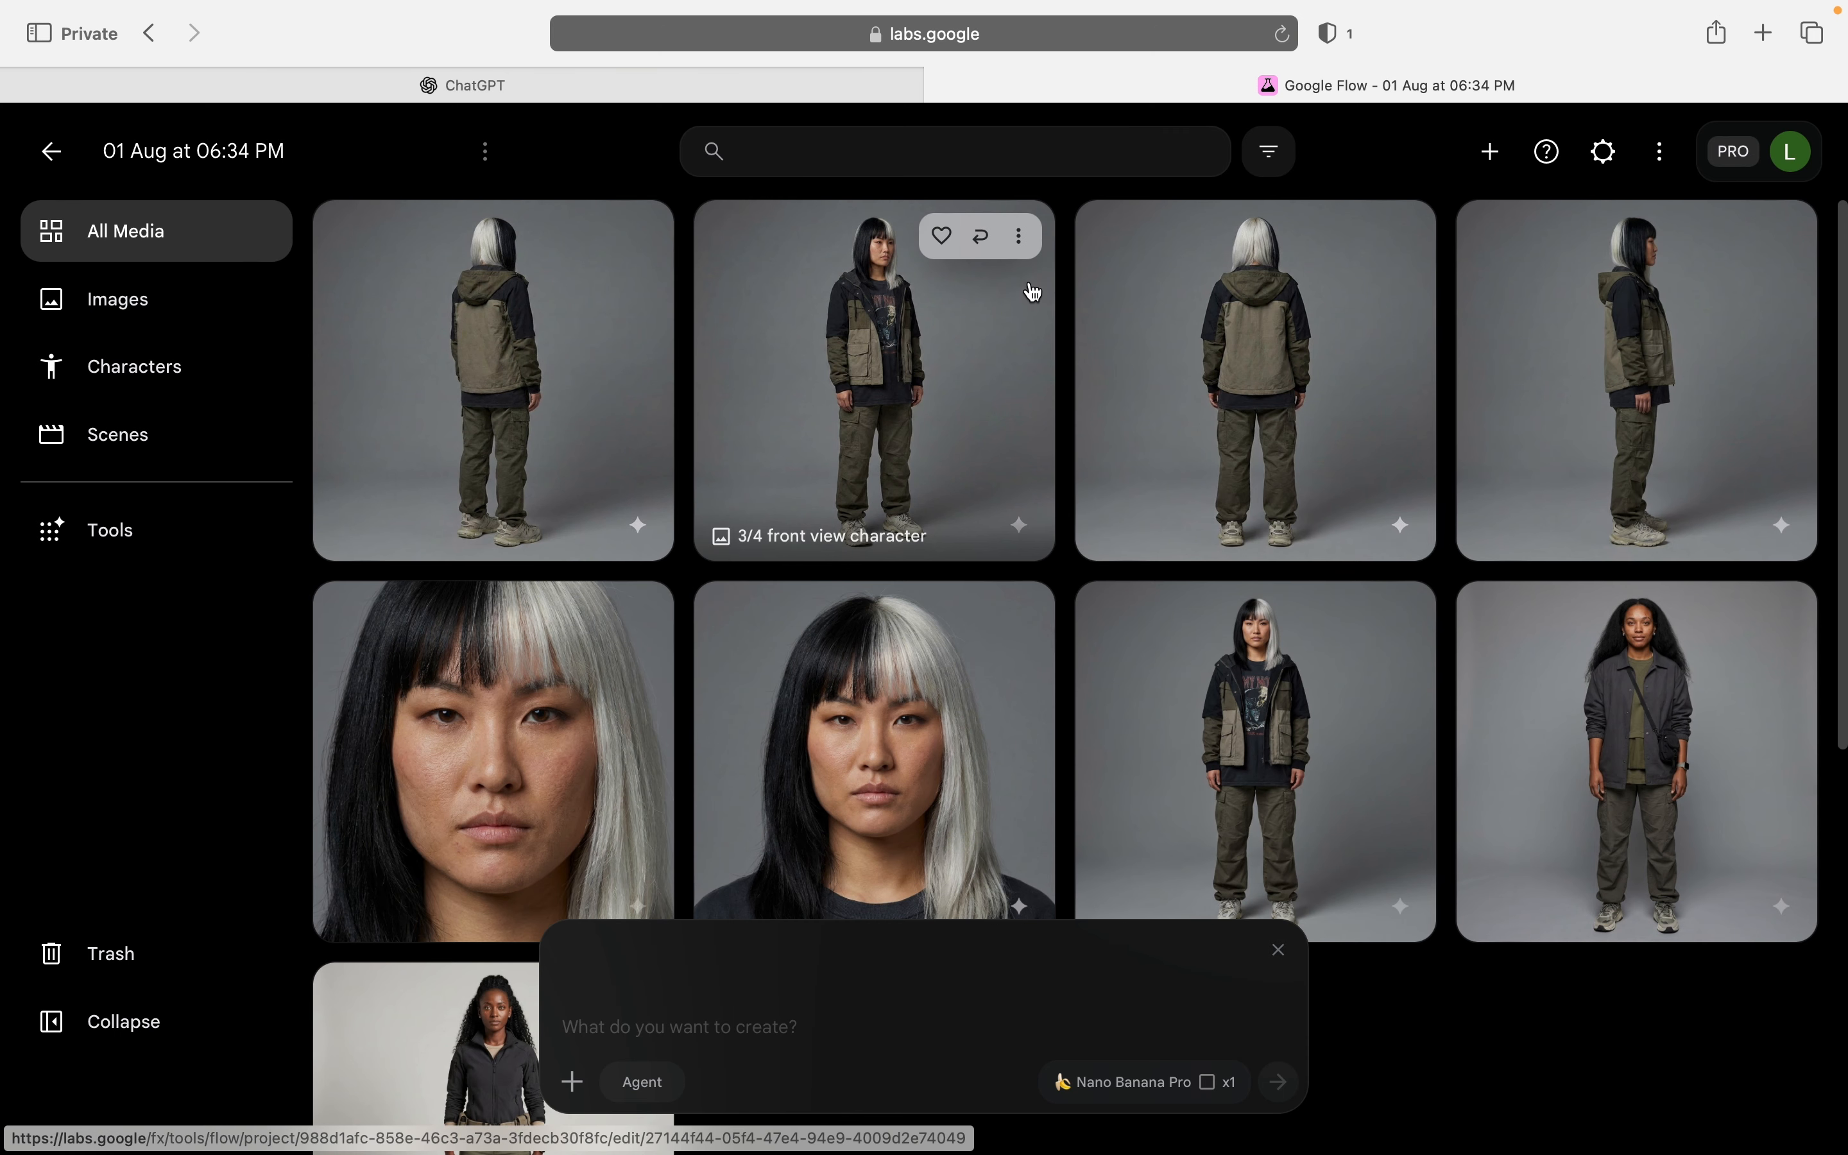
click(1017, 236)
click(1019, 475)
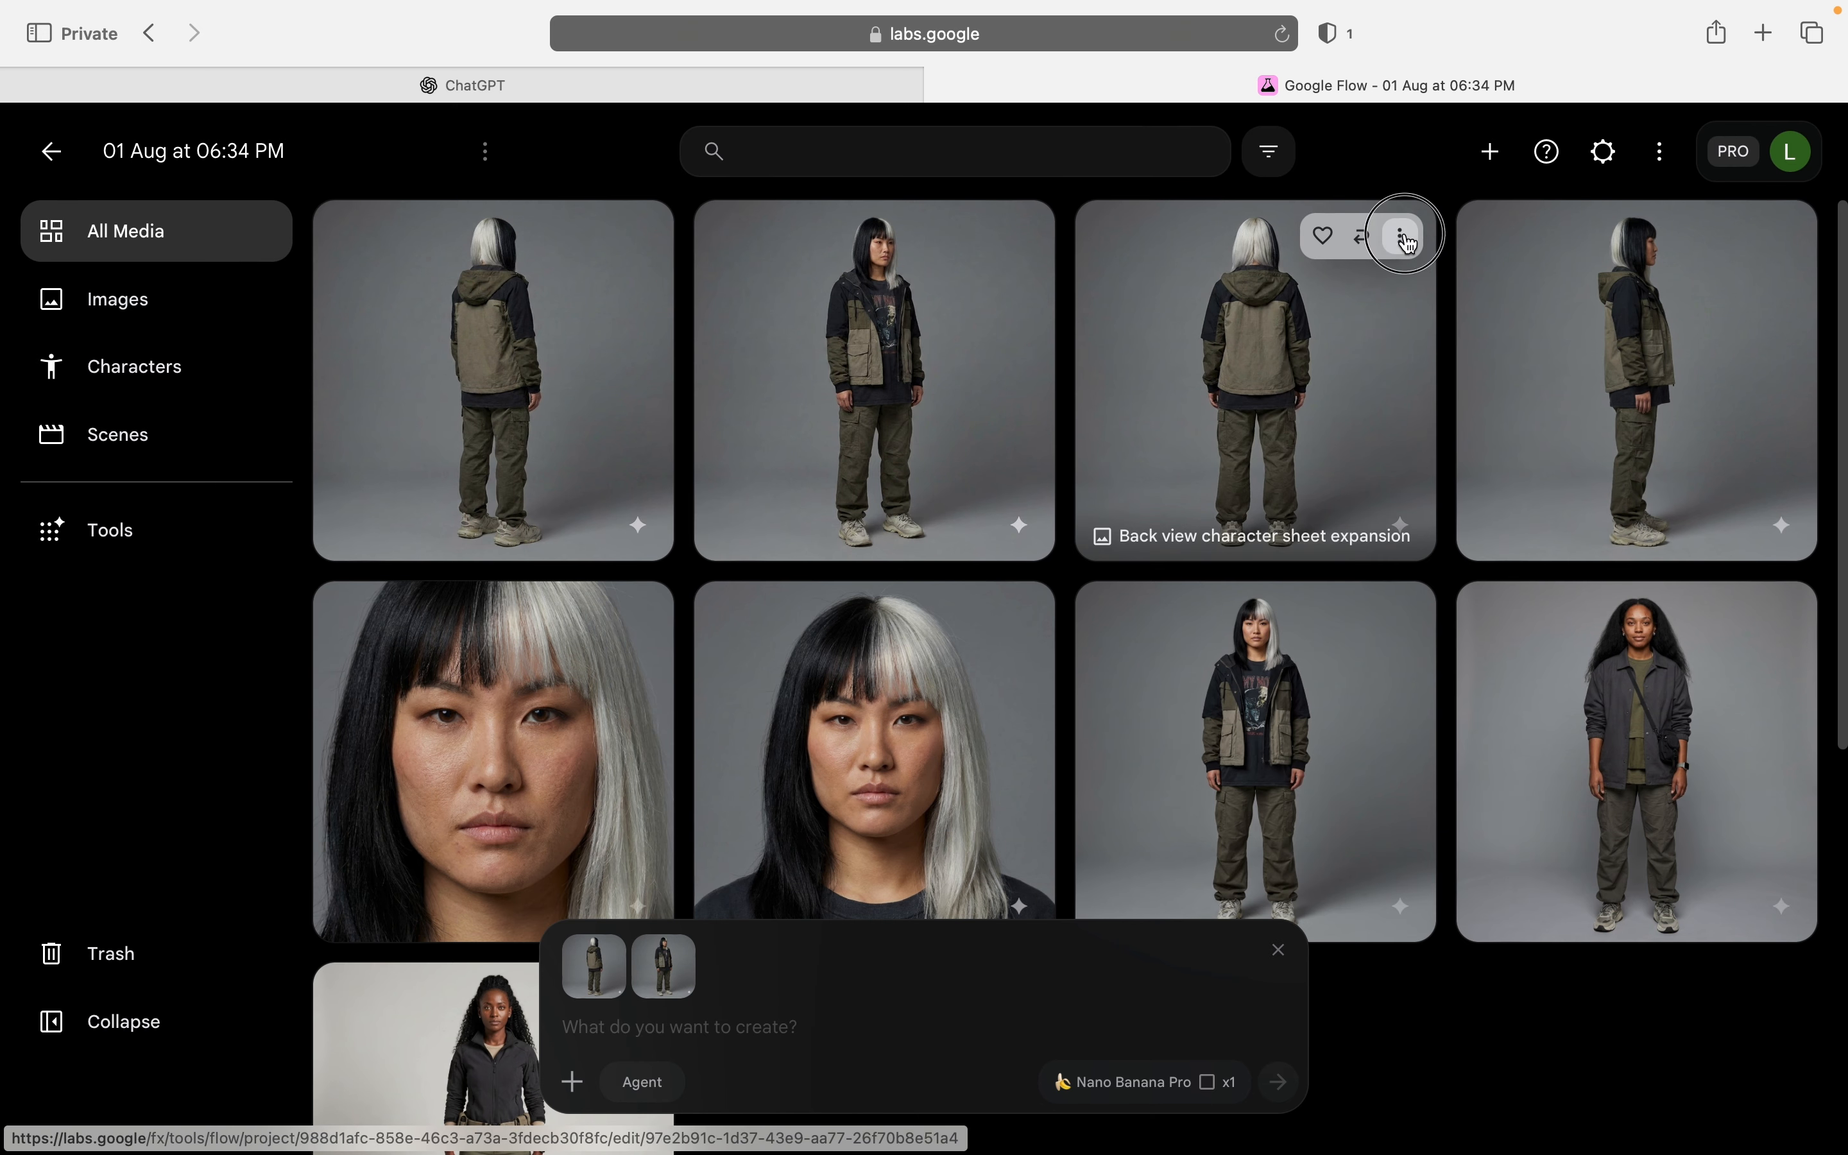
click(1399, 235)
click(1313, 467)
click(1779, 238)
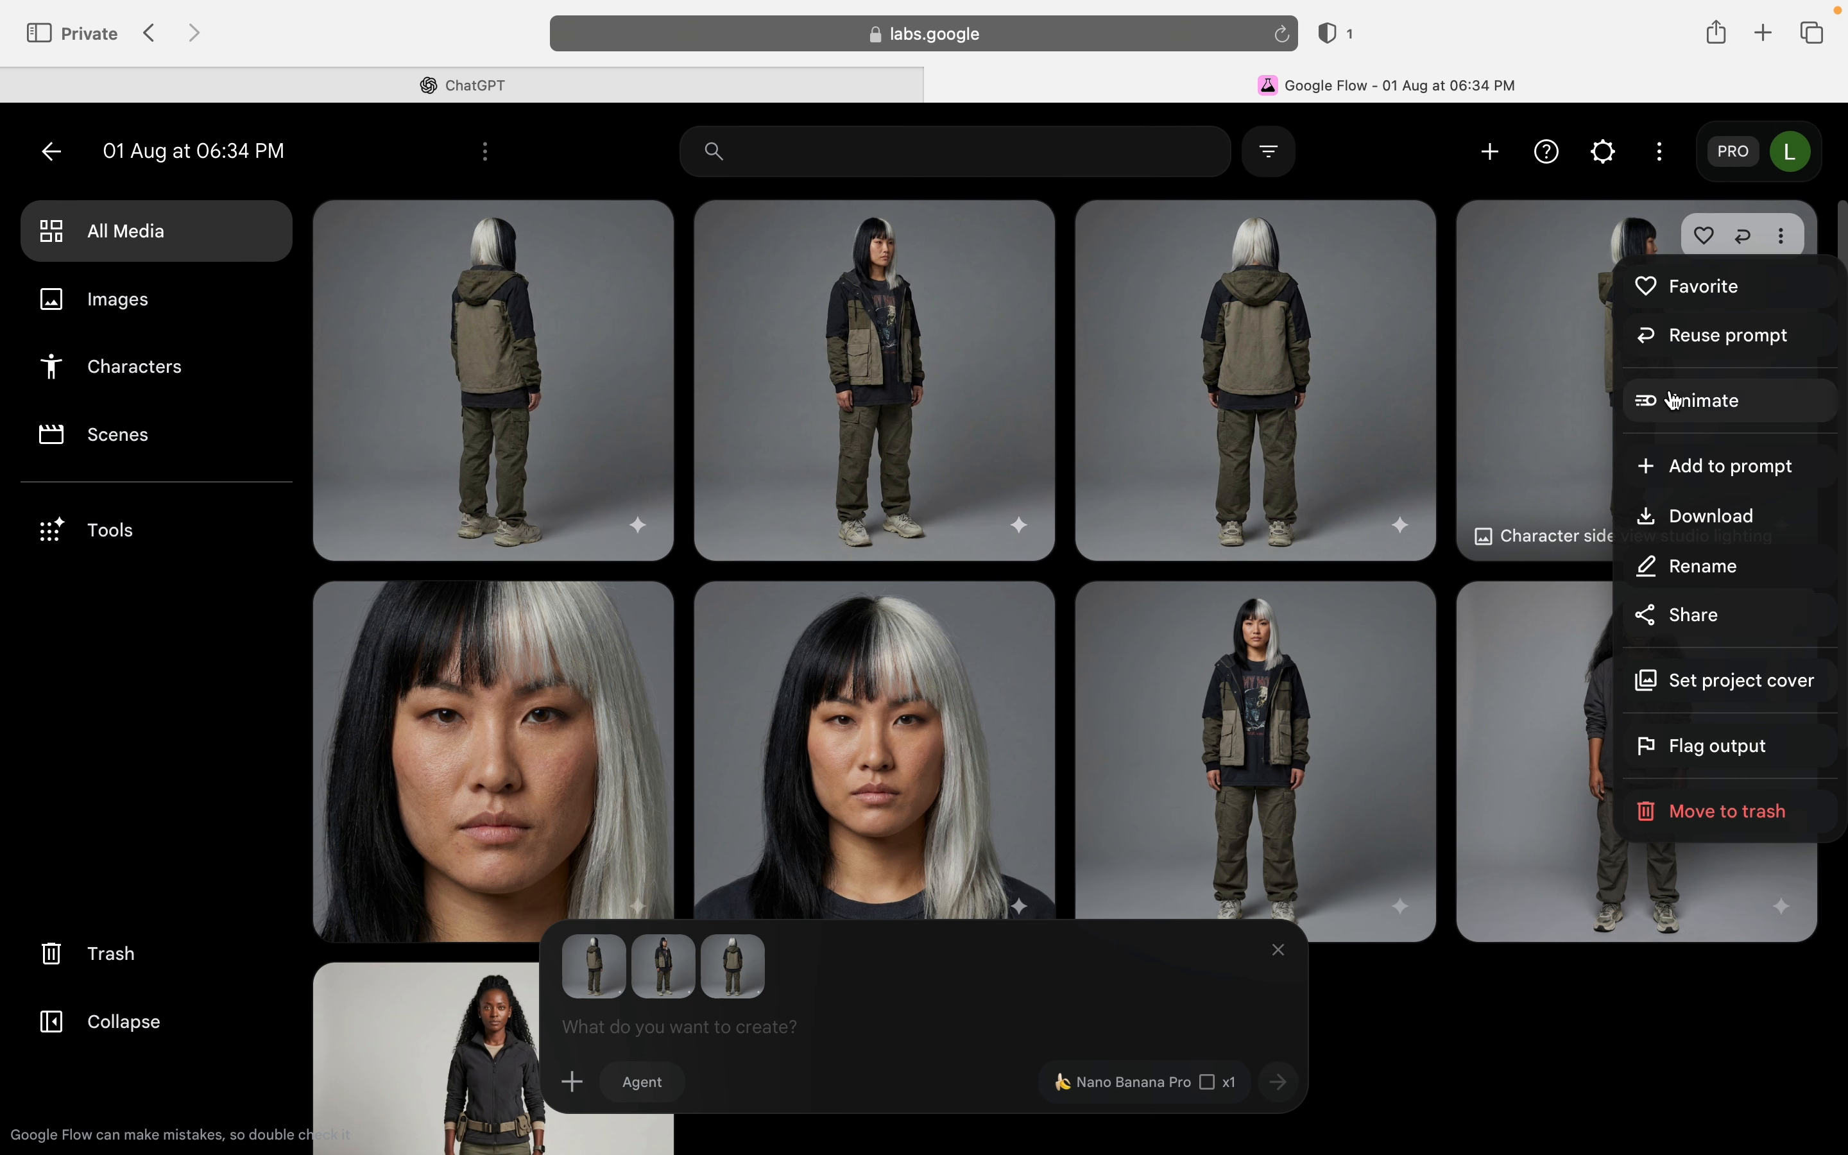
click(1722, 468)
click(647, 624)
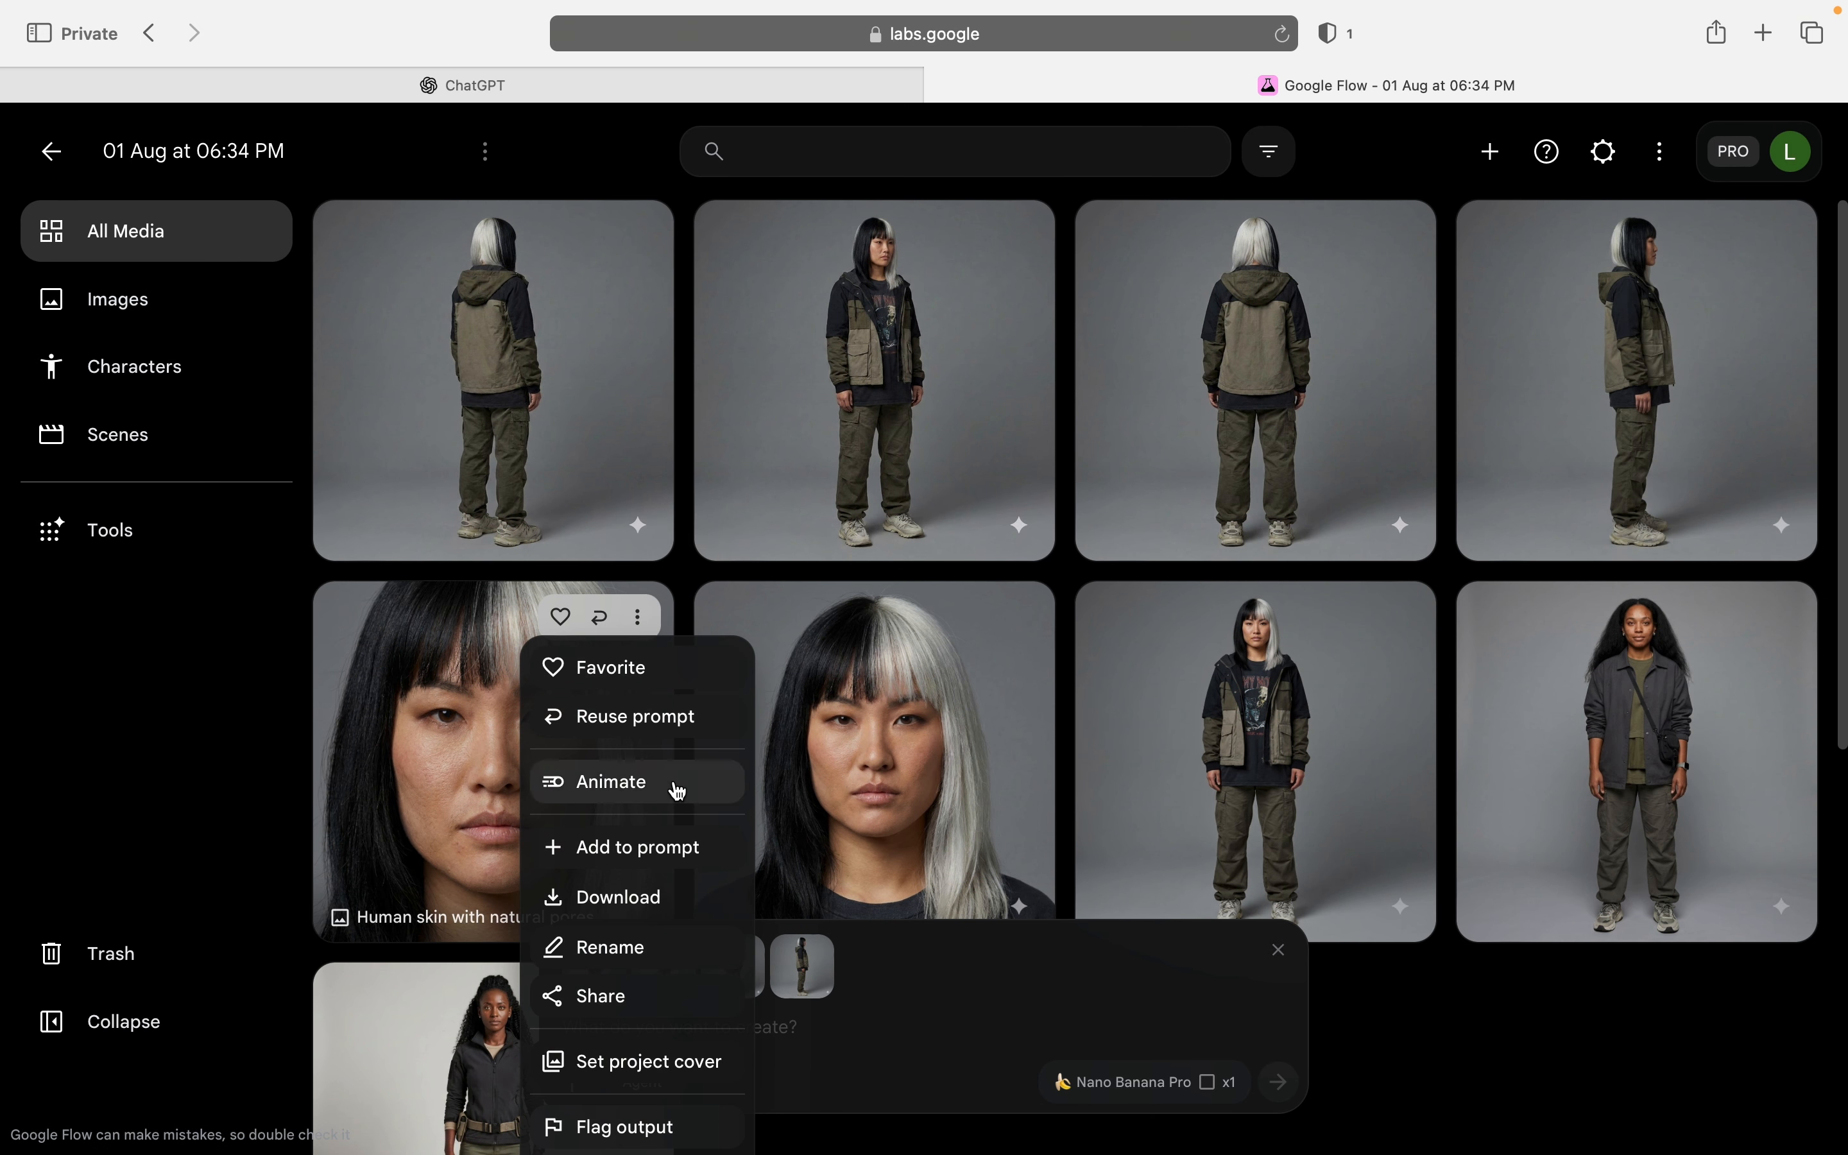
click(809, 849)
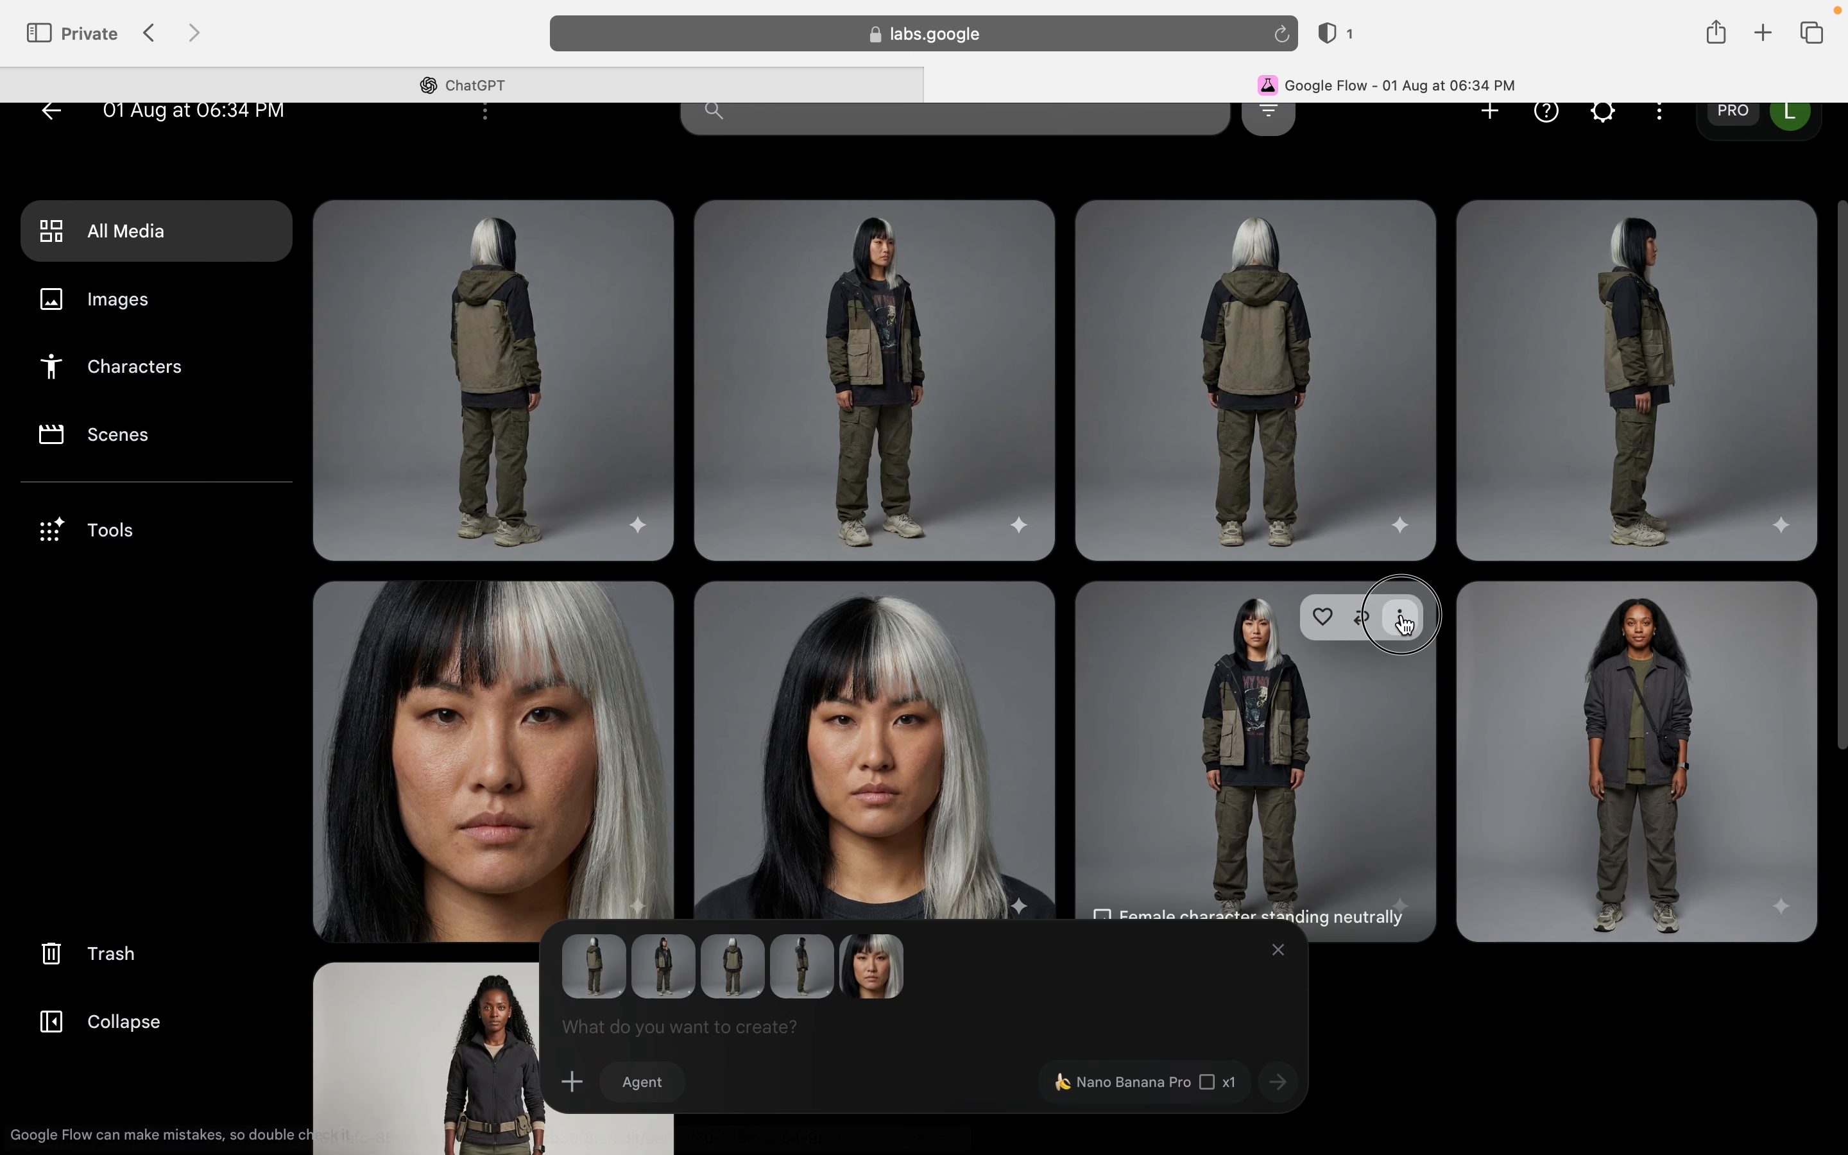
click(1399, 616)
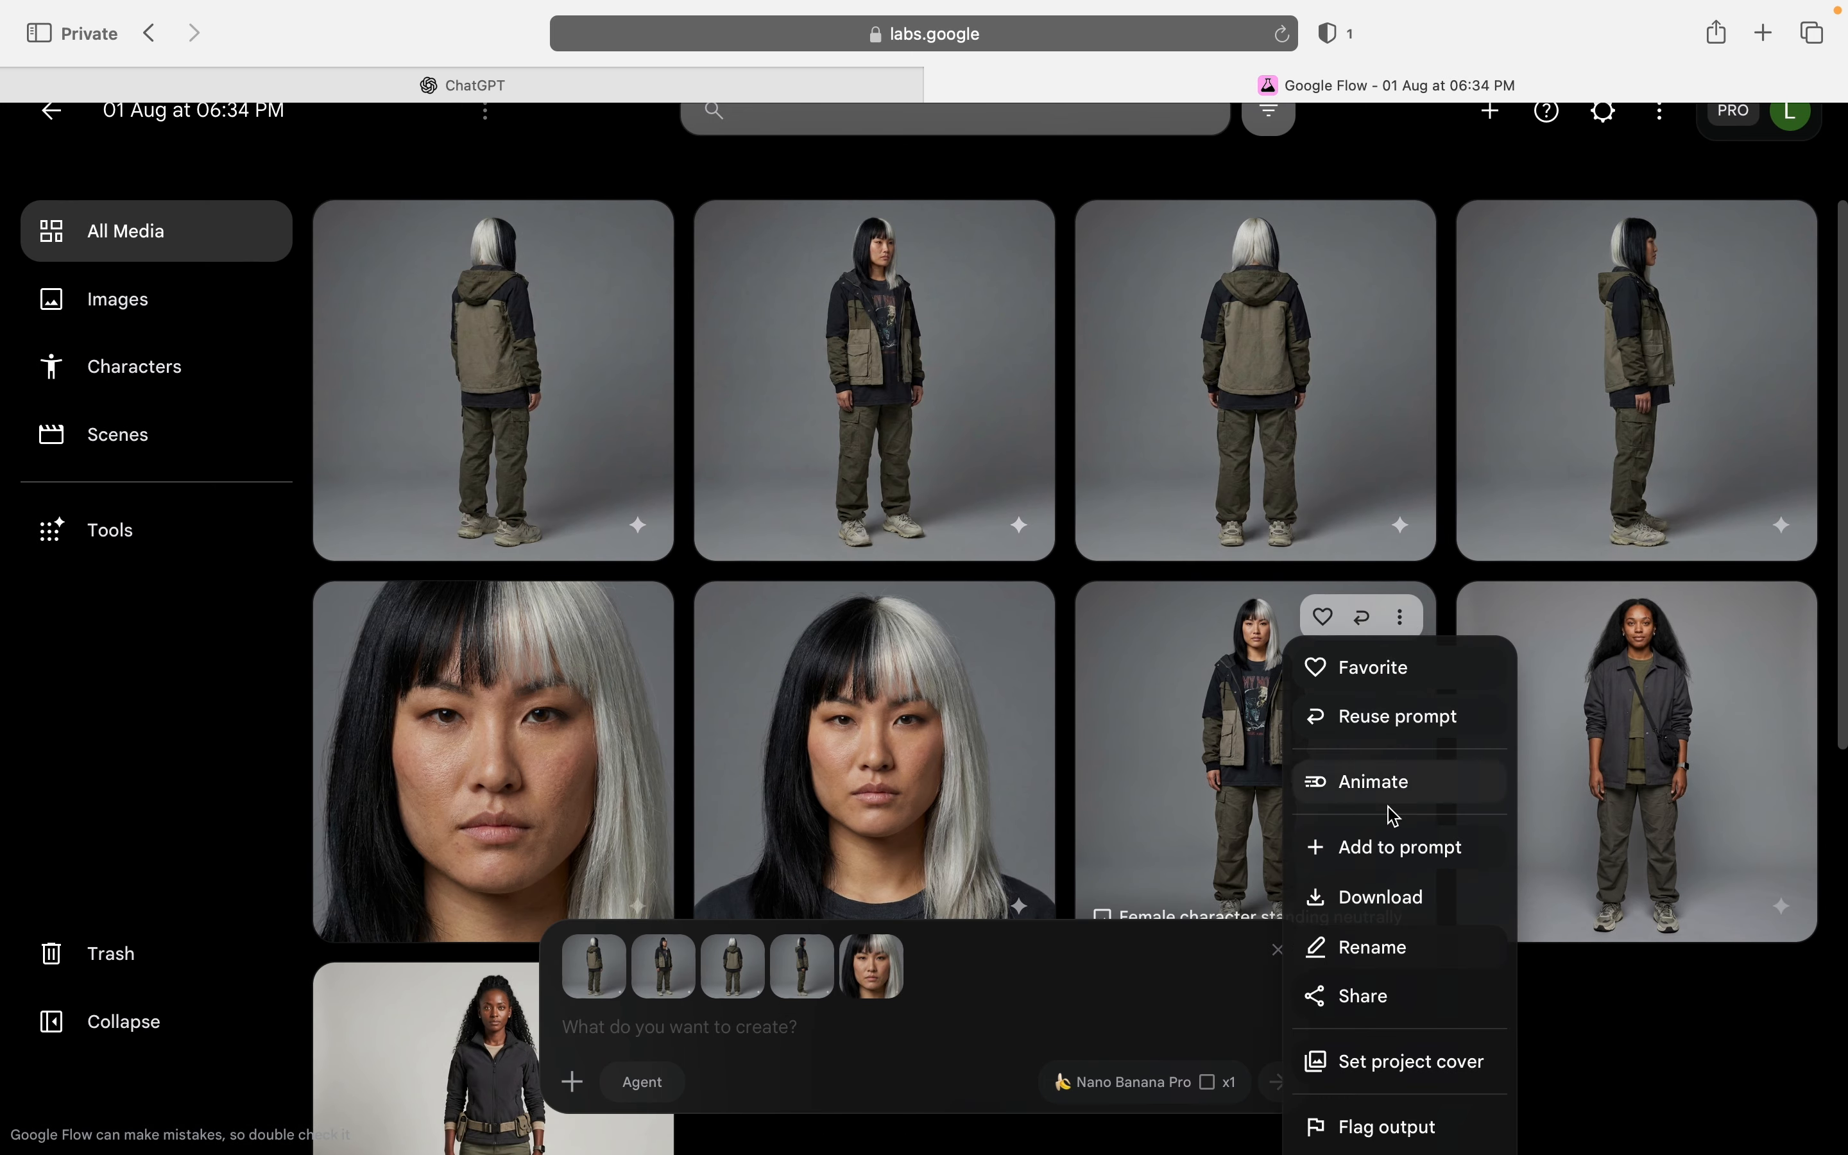
click(1402, 851)
Step: Paste the copied front mid shot prompt alongside the attached references and generate the image
click(889, 1035)
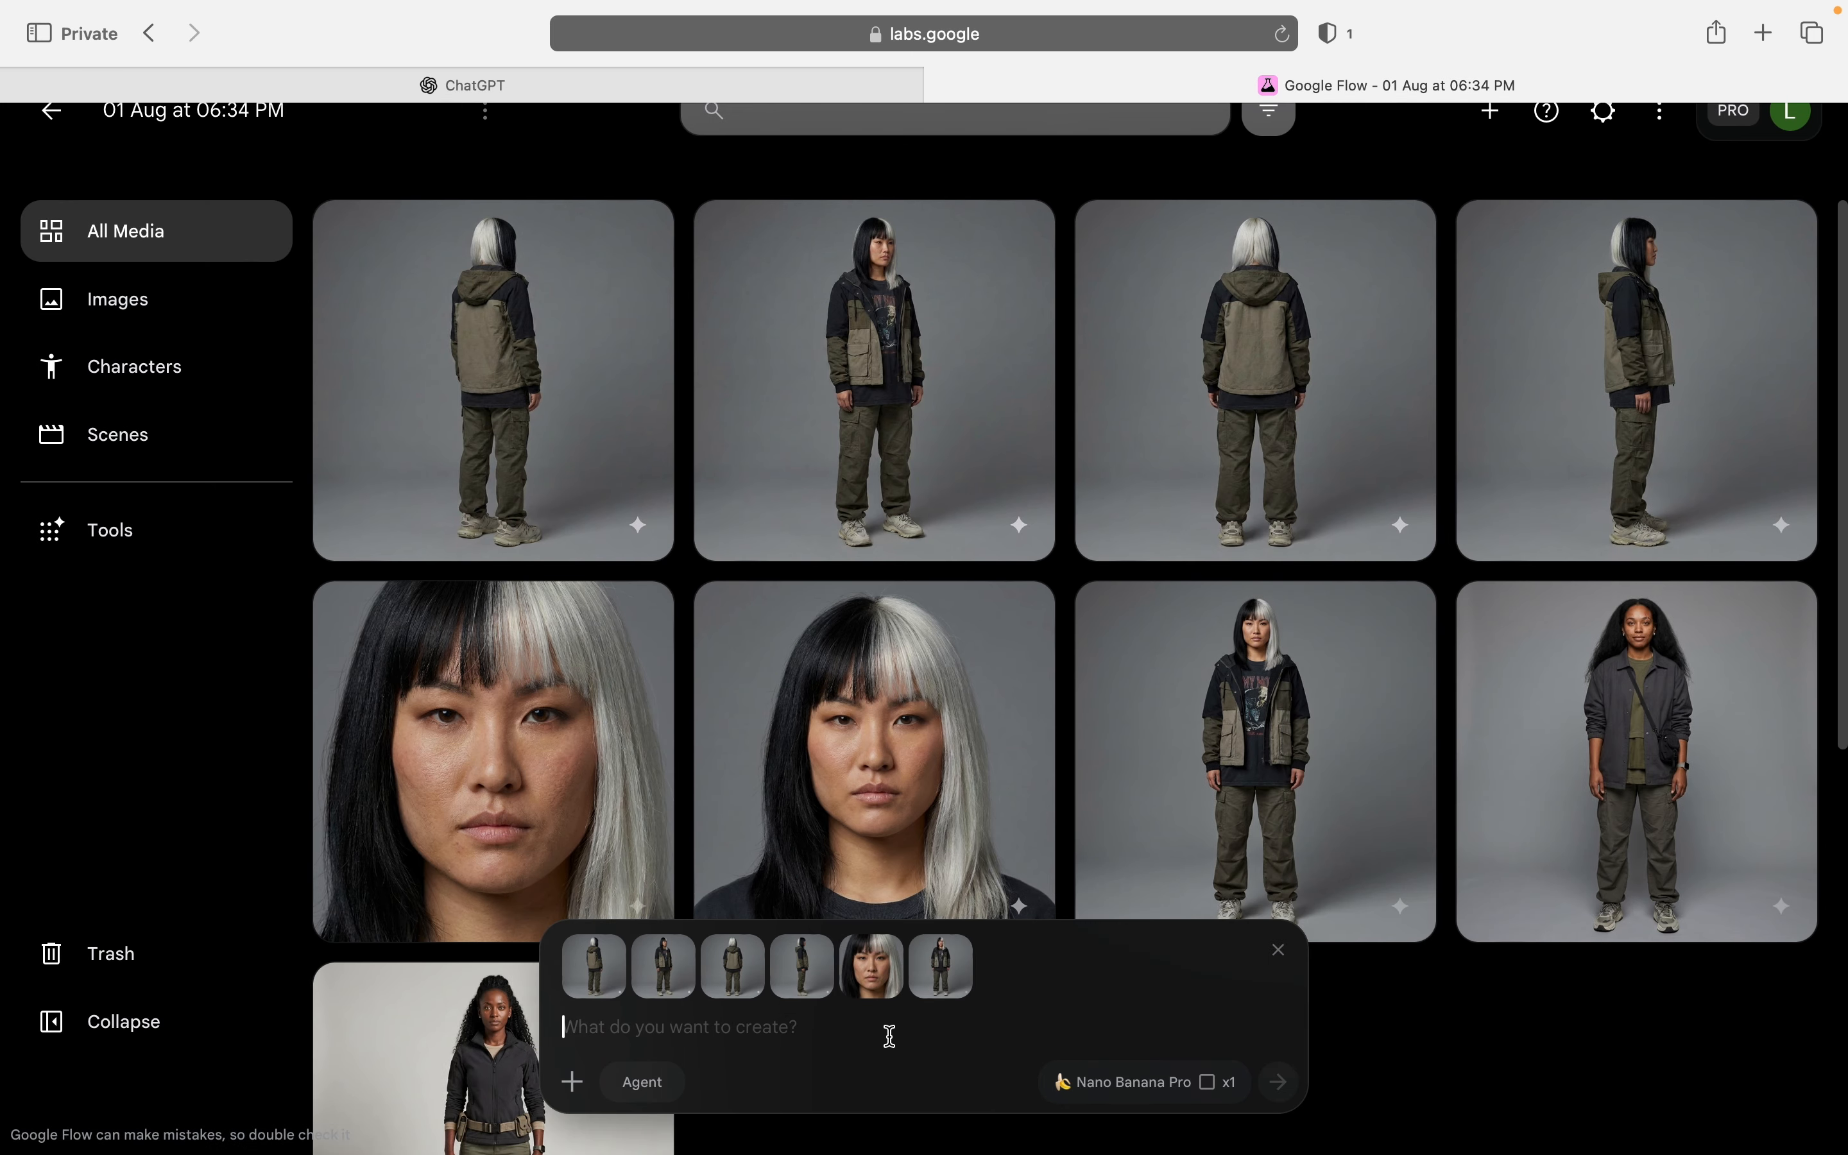
key(super+v)
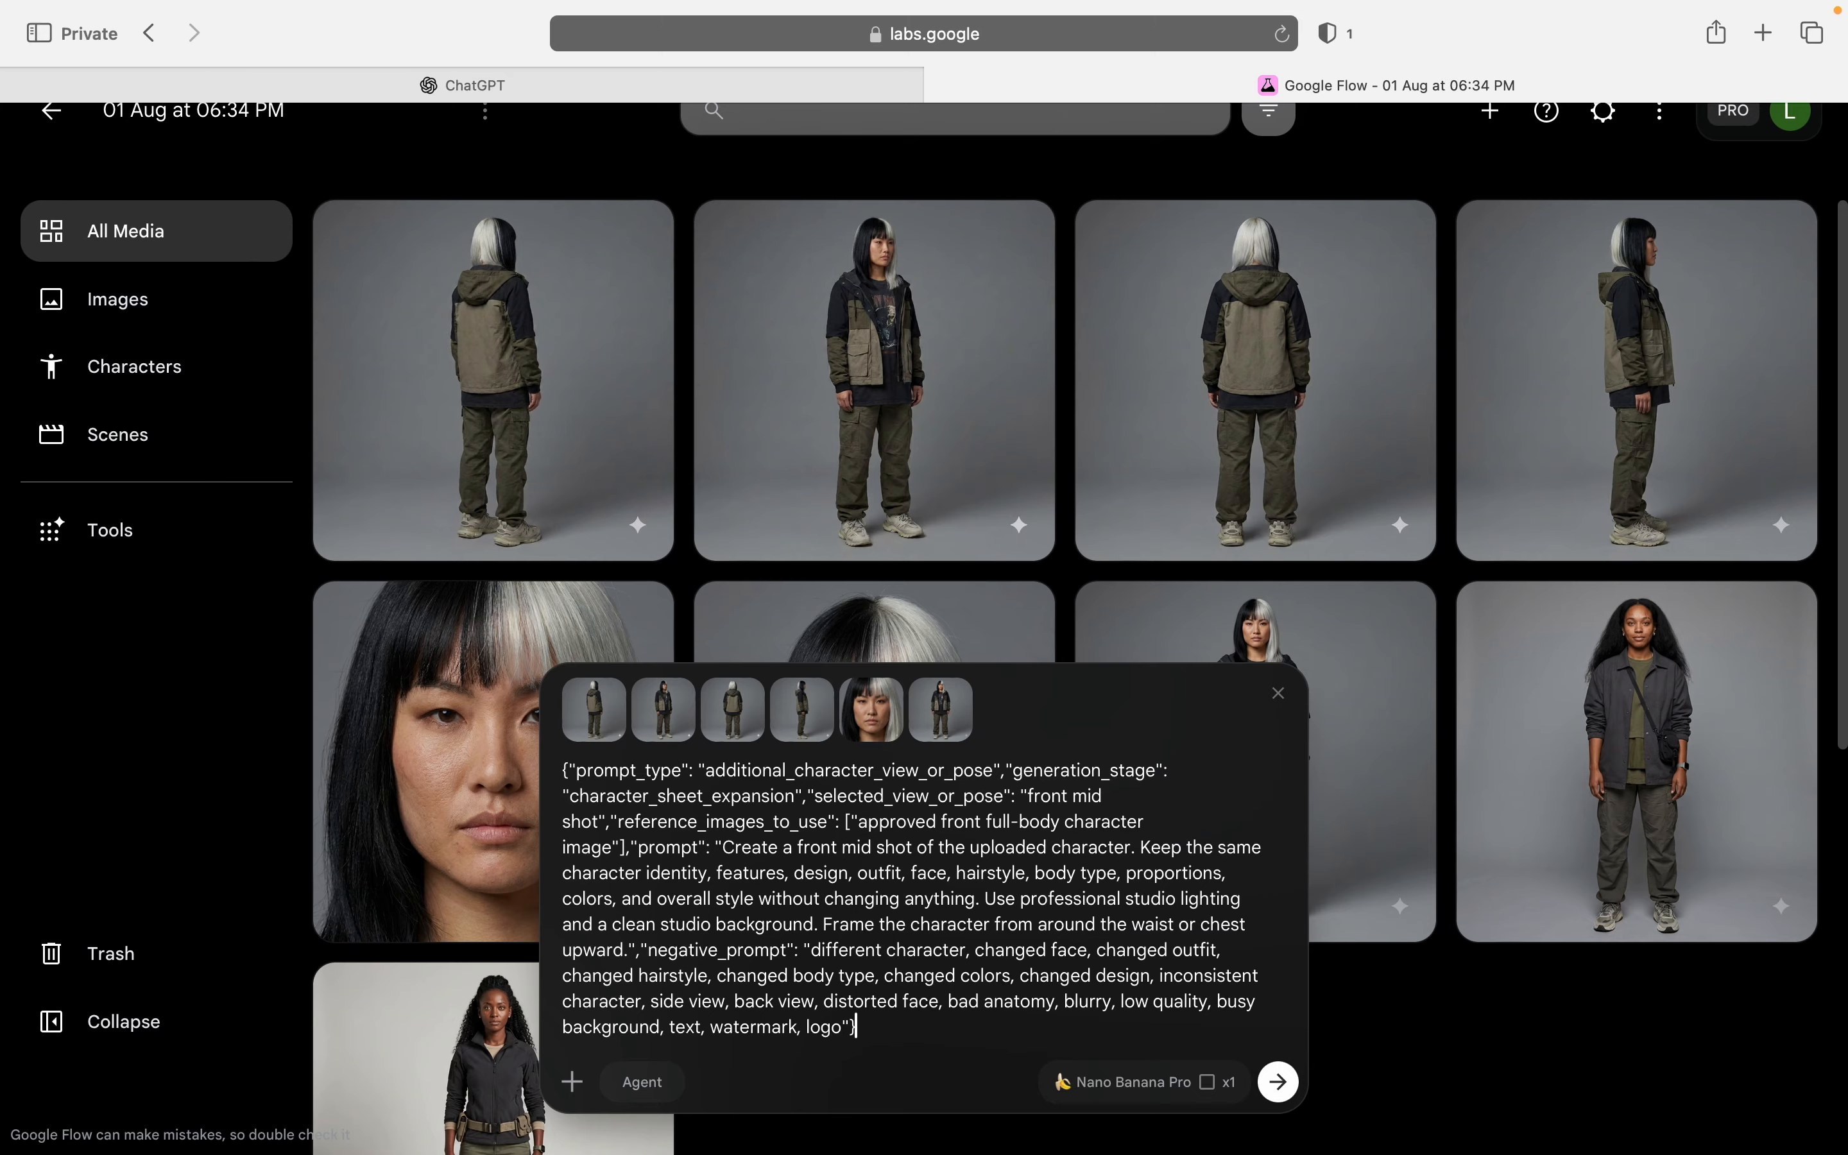
key(Return)
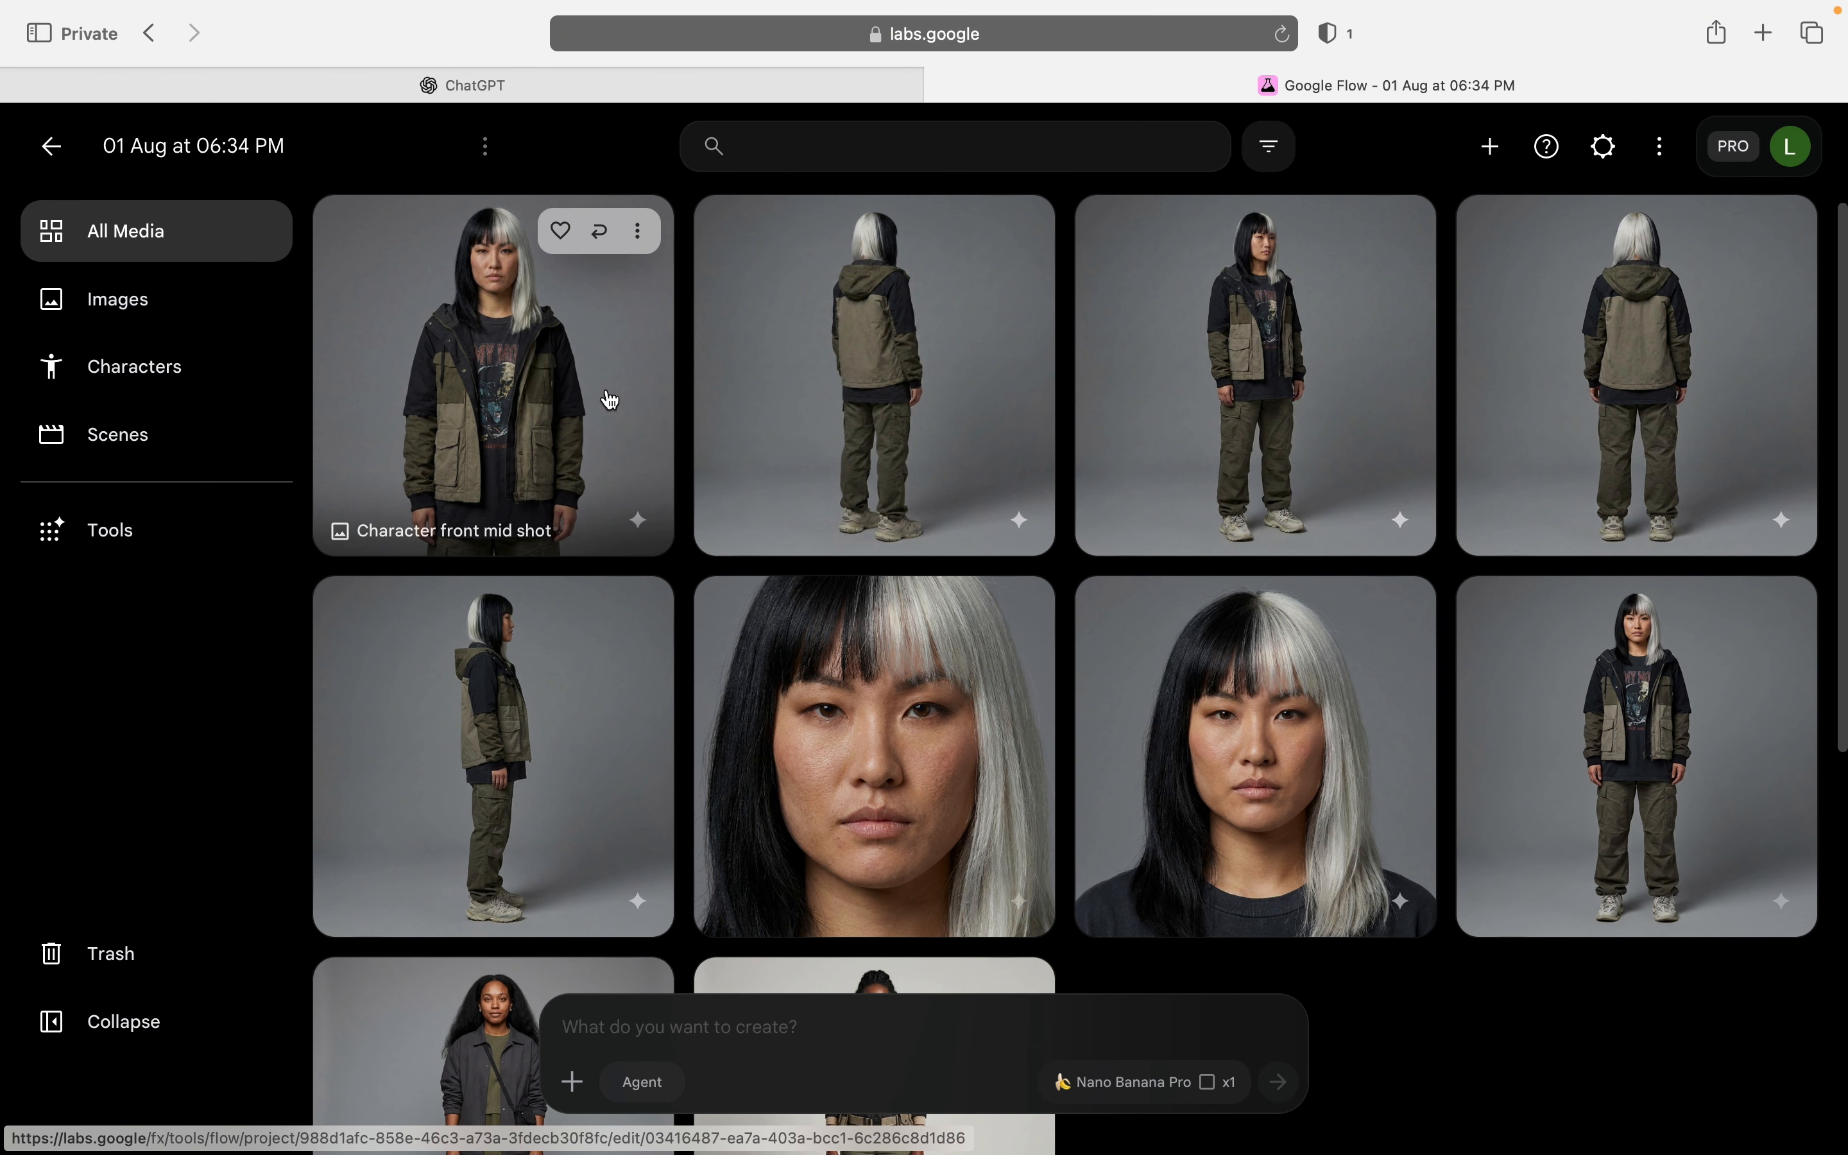
Step: Generate an image of the character walking in a New York street, using the seven attached reference images including the front mid shot
text(make)
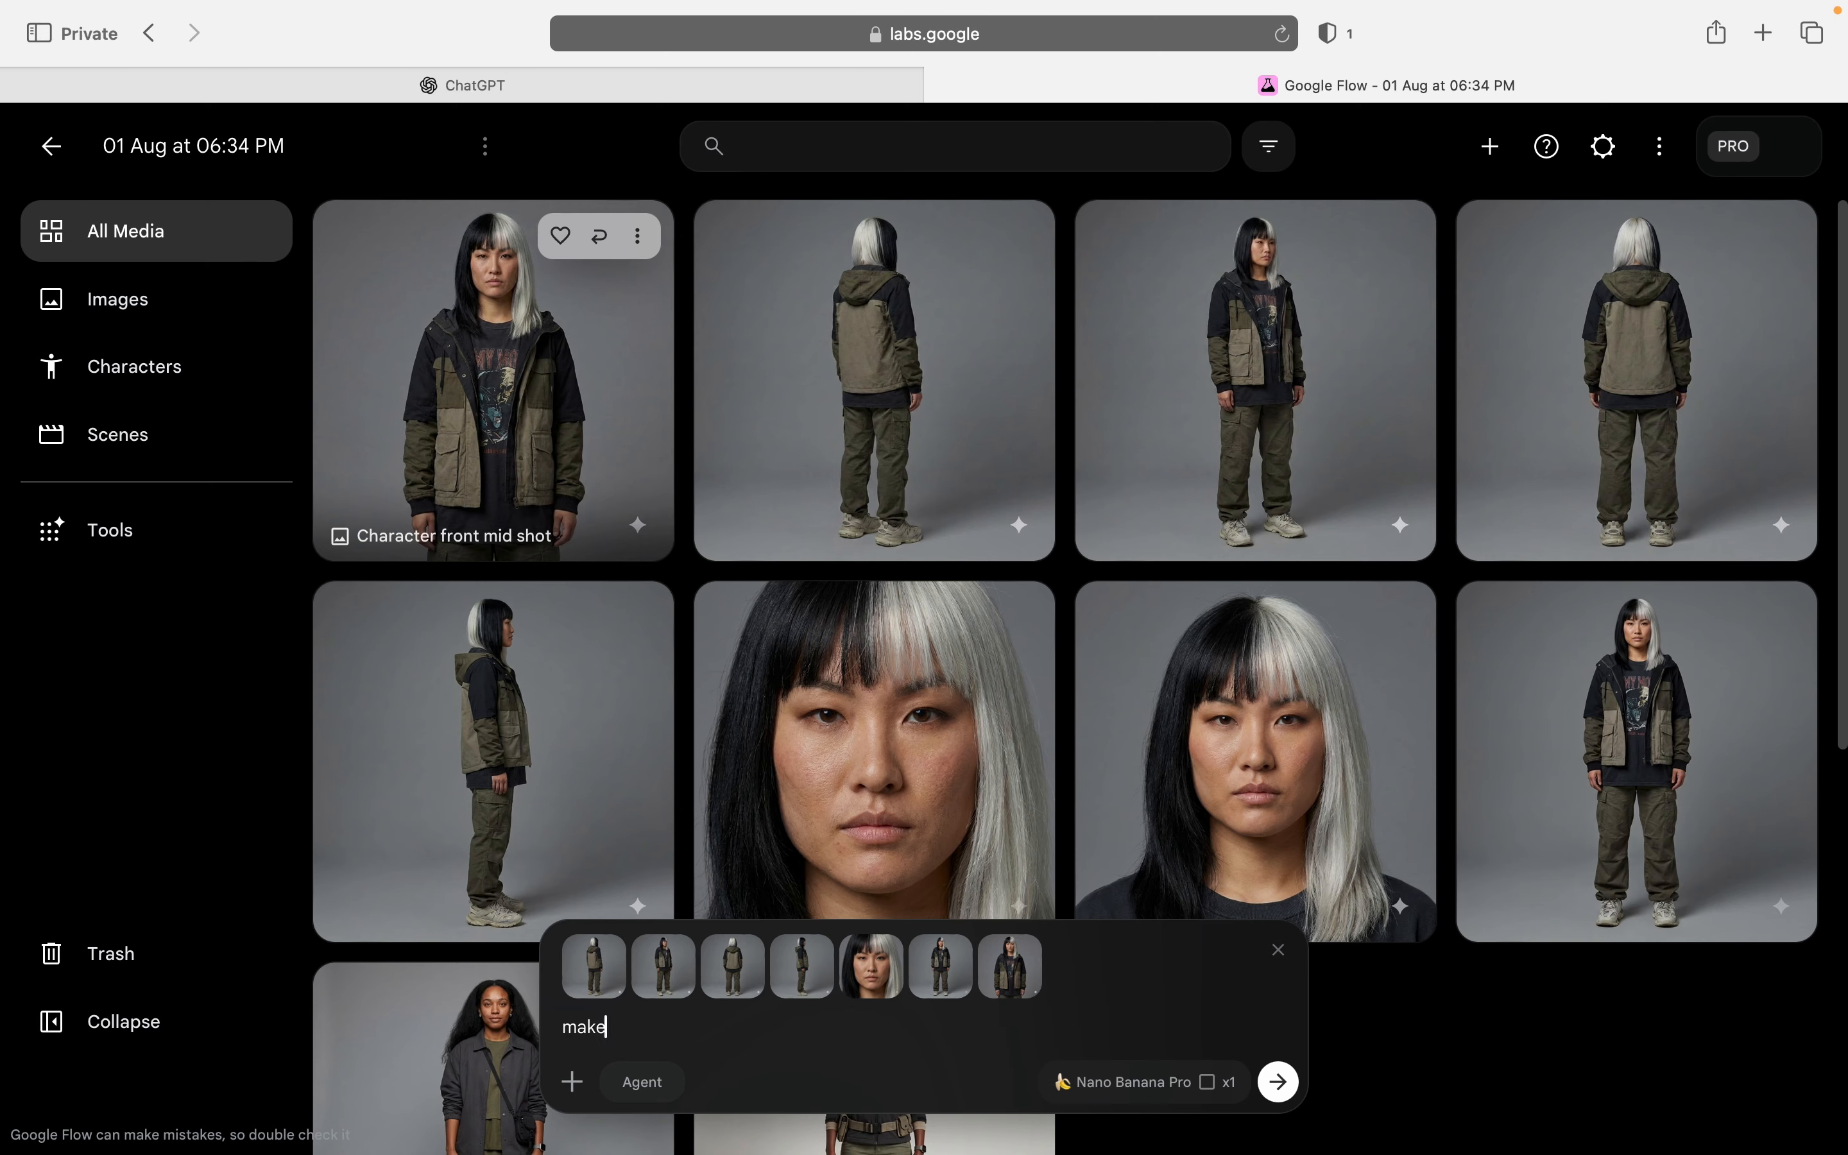
text( the characyter walk in the ny)
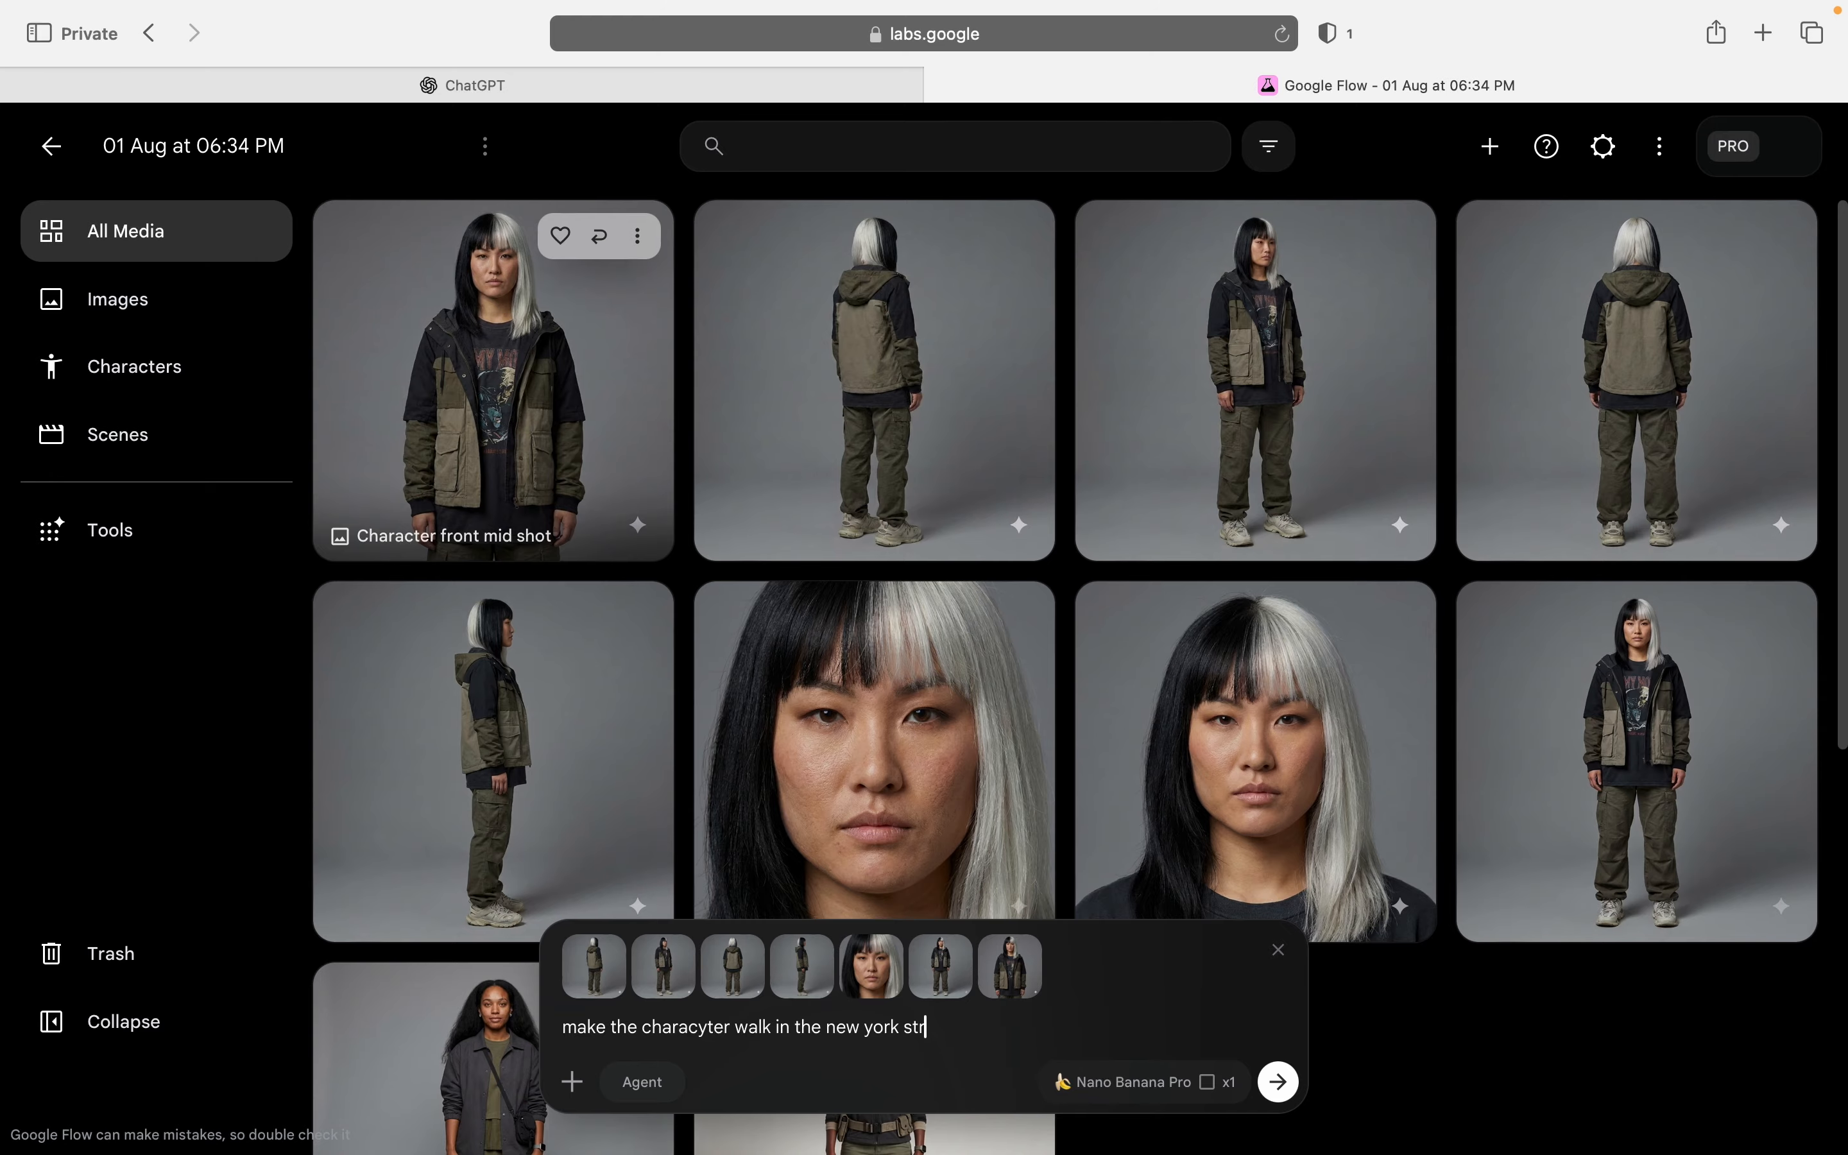
key(Return)
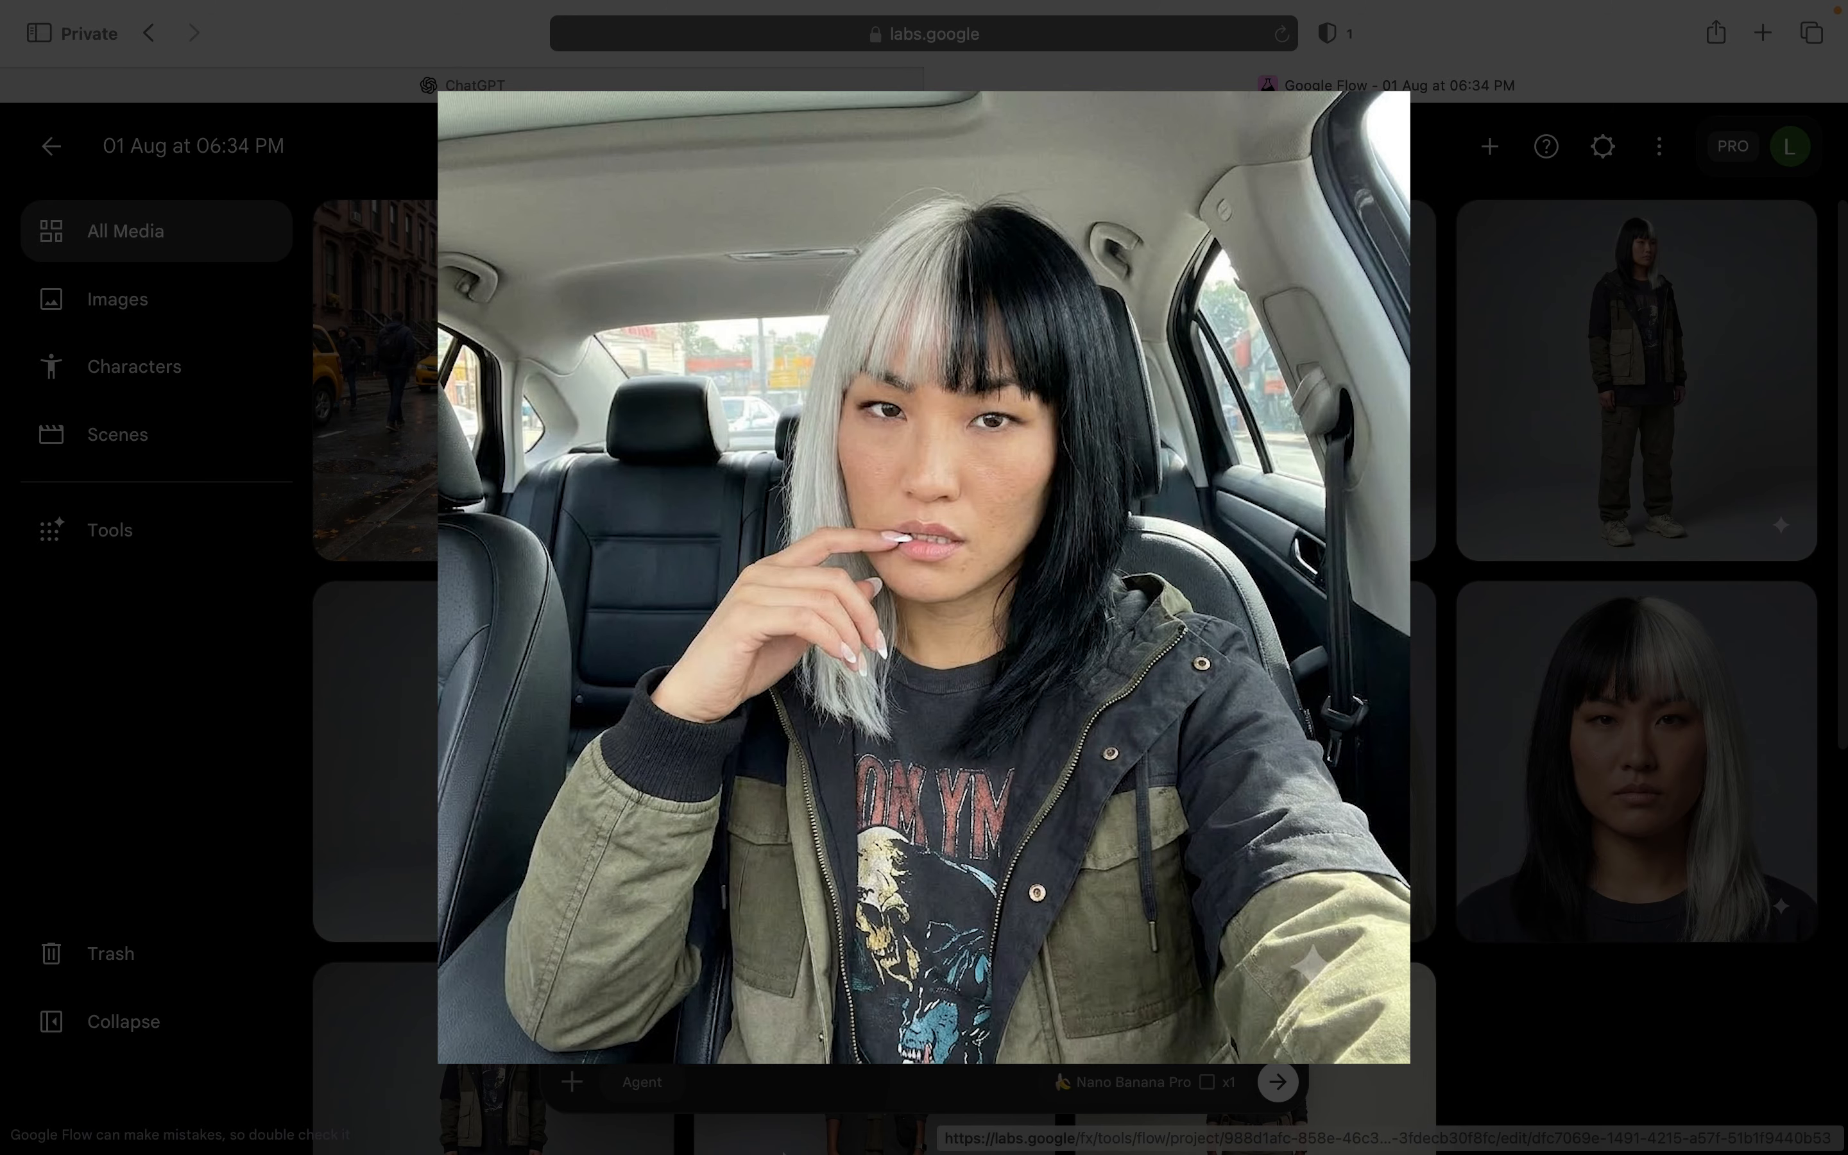
Step: Clear the prompt text and switch the generation type to video, keeping the character images attached
key(BackSpace)
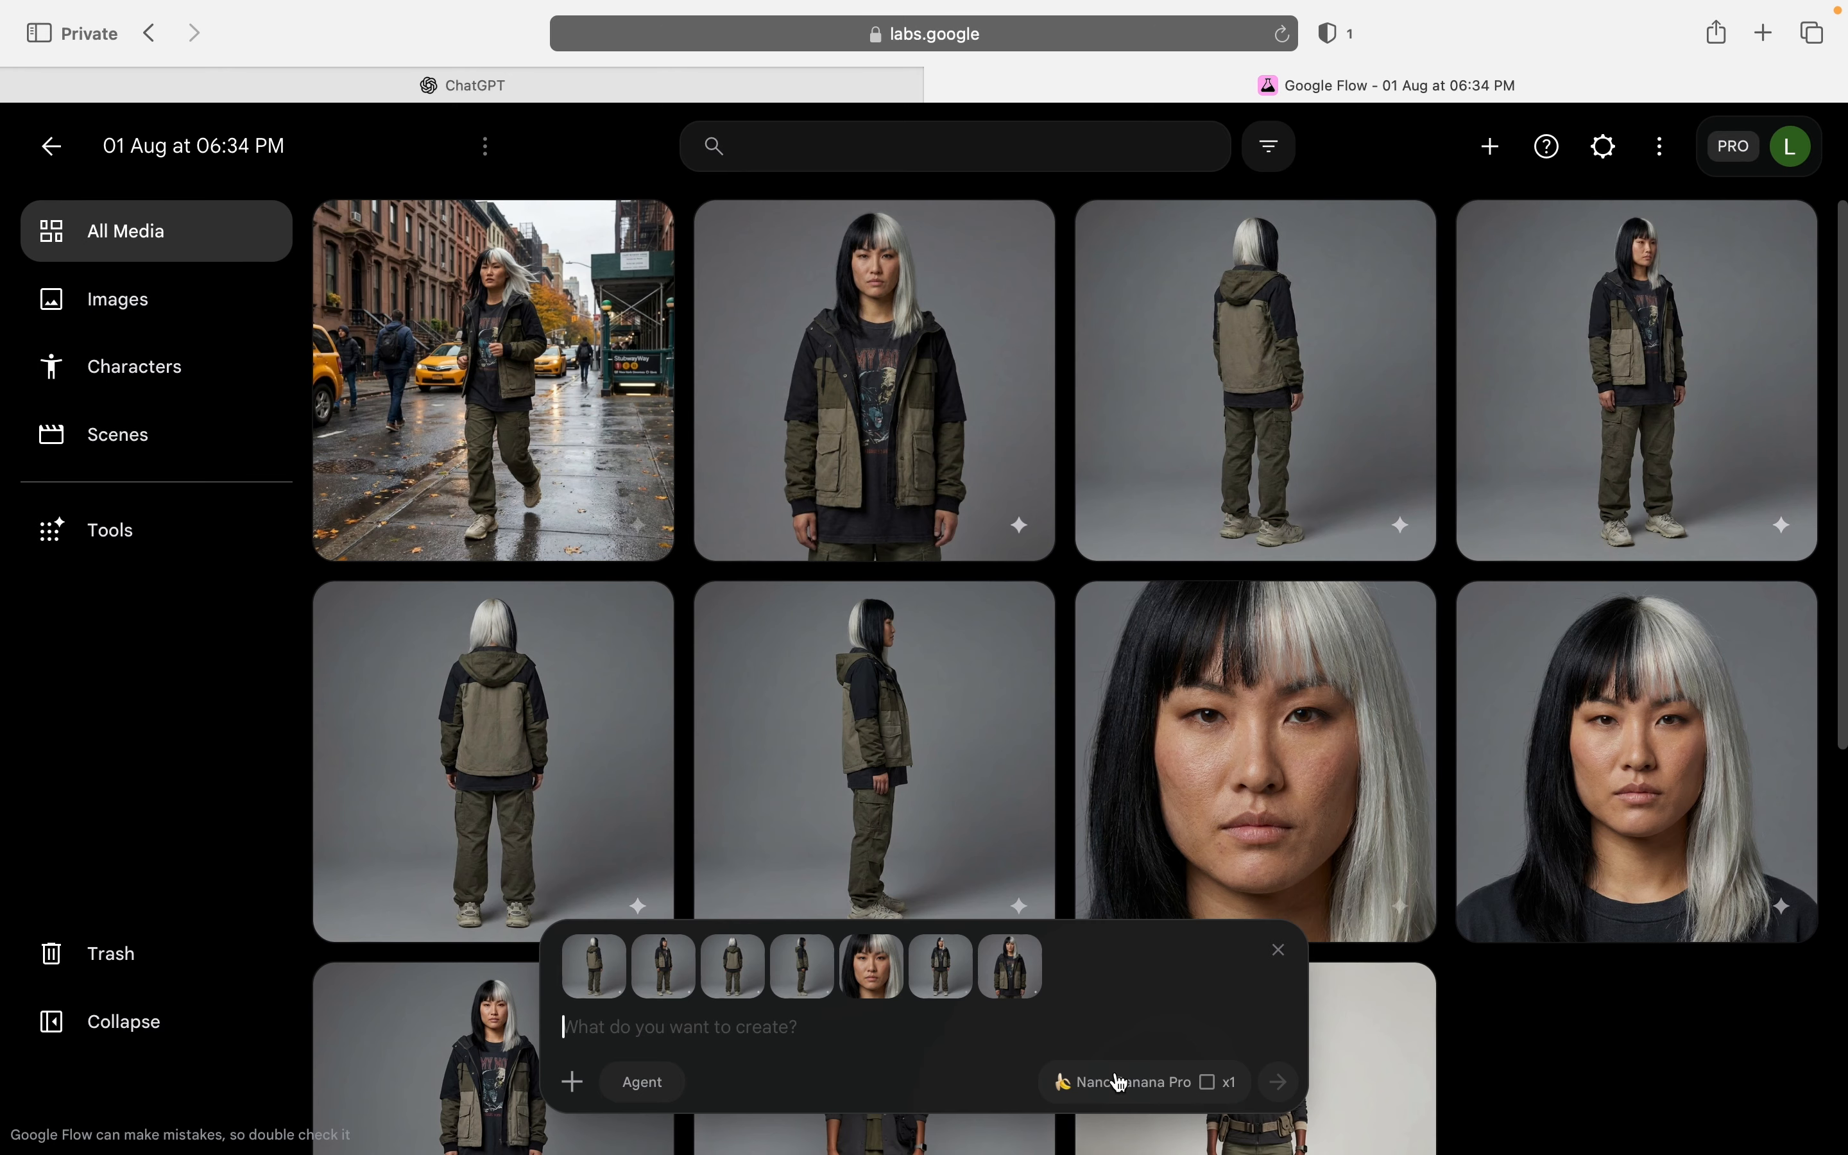
click(1142, 1083)
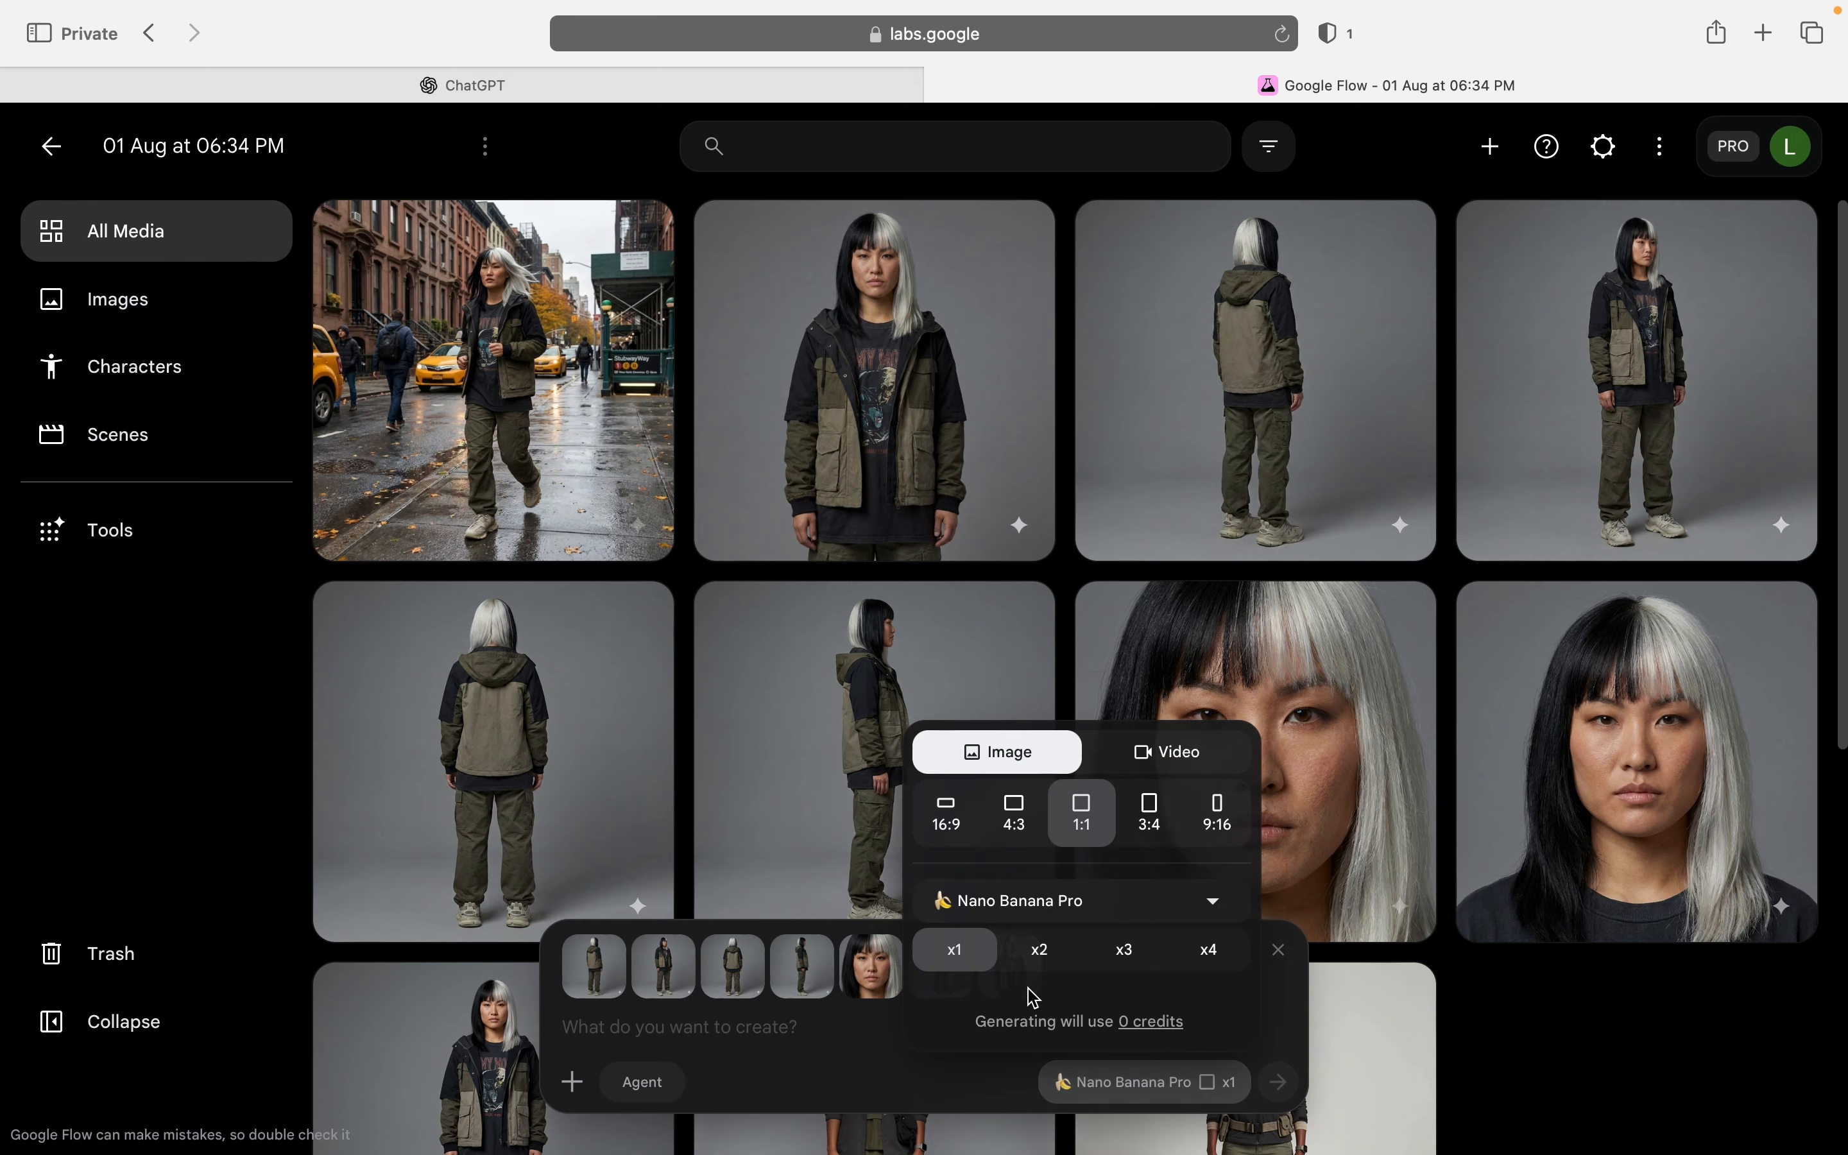
click(1191, 760)
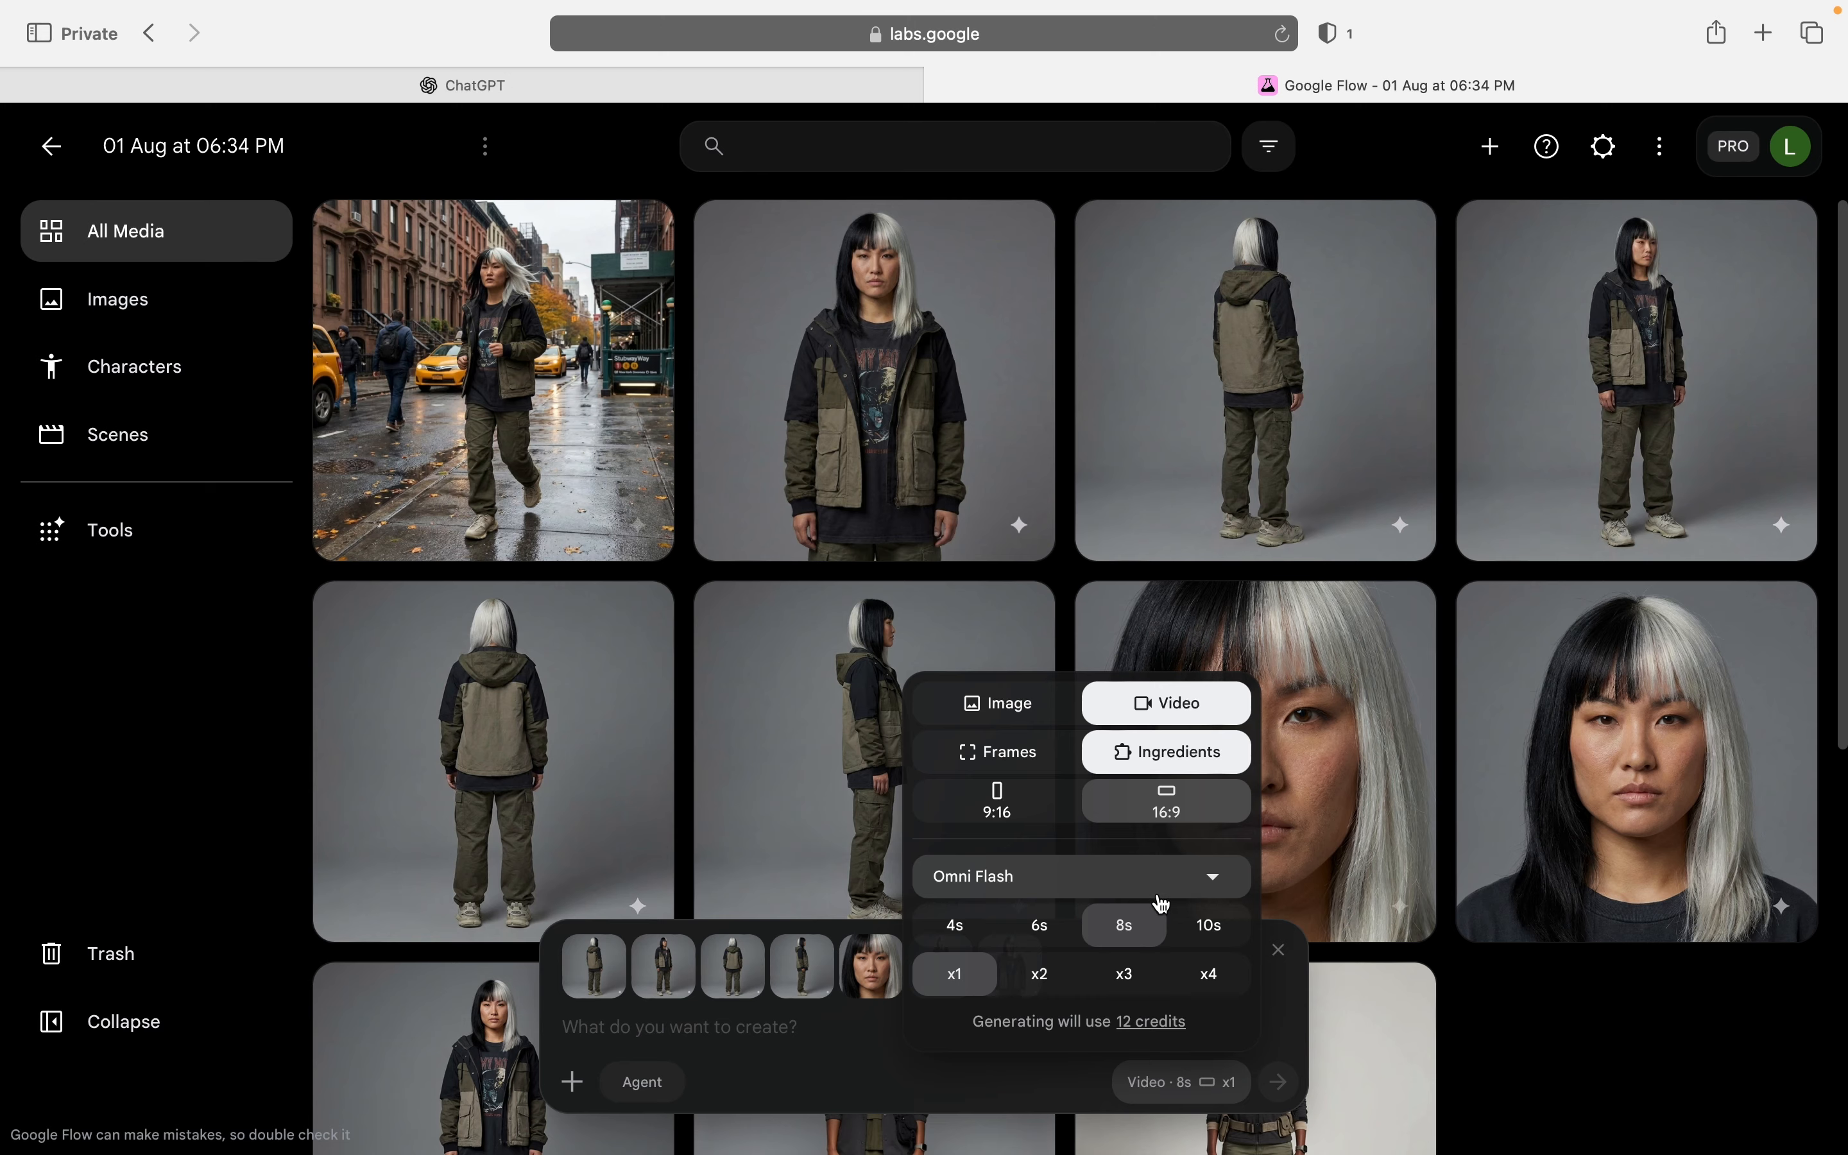
Step: Generate an 8-second video from the attached references with the prompt "make the character drinks coffee in the coffee shop"
click(794, 1034)
text(ma)
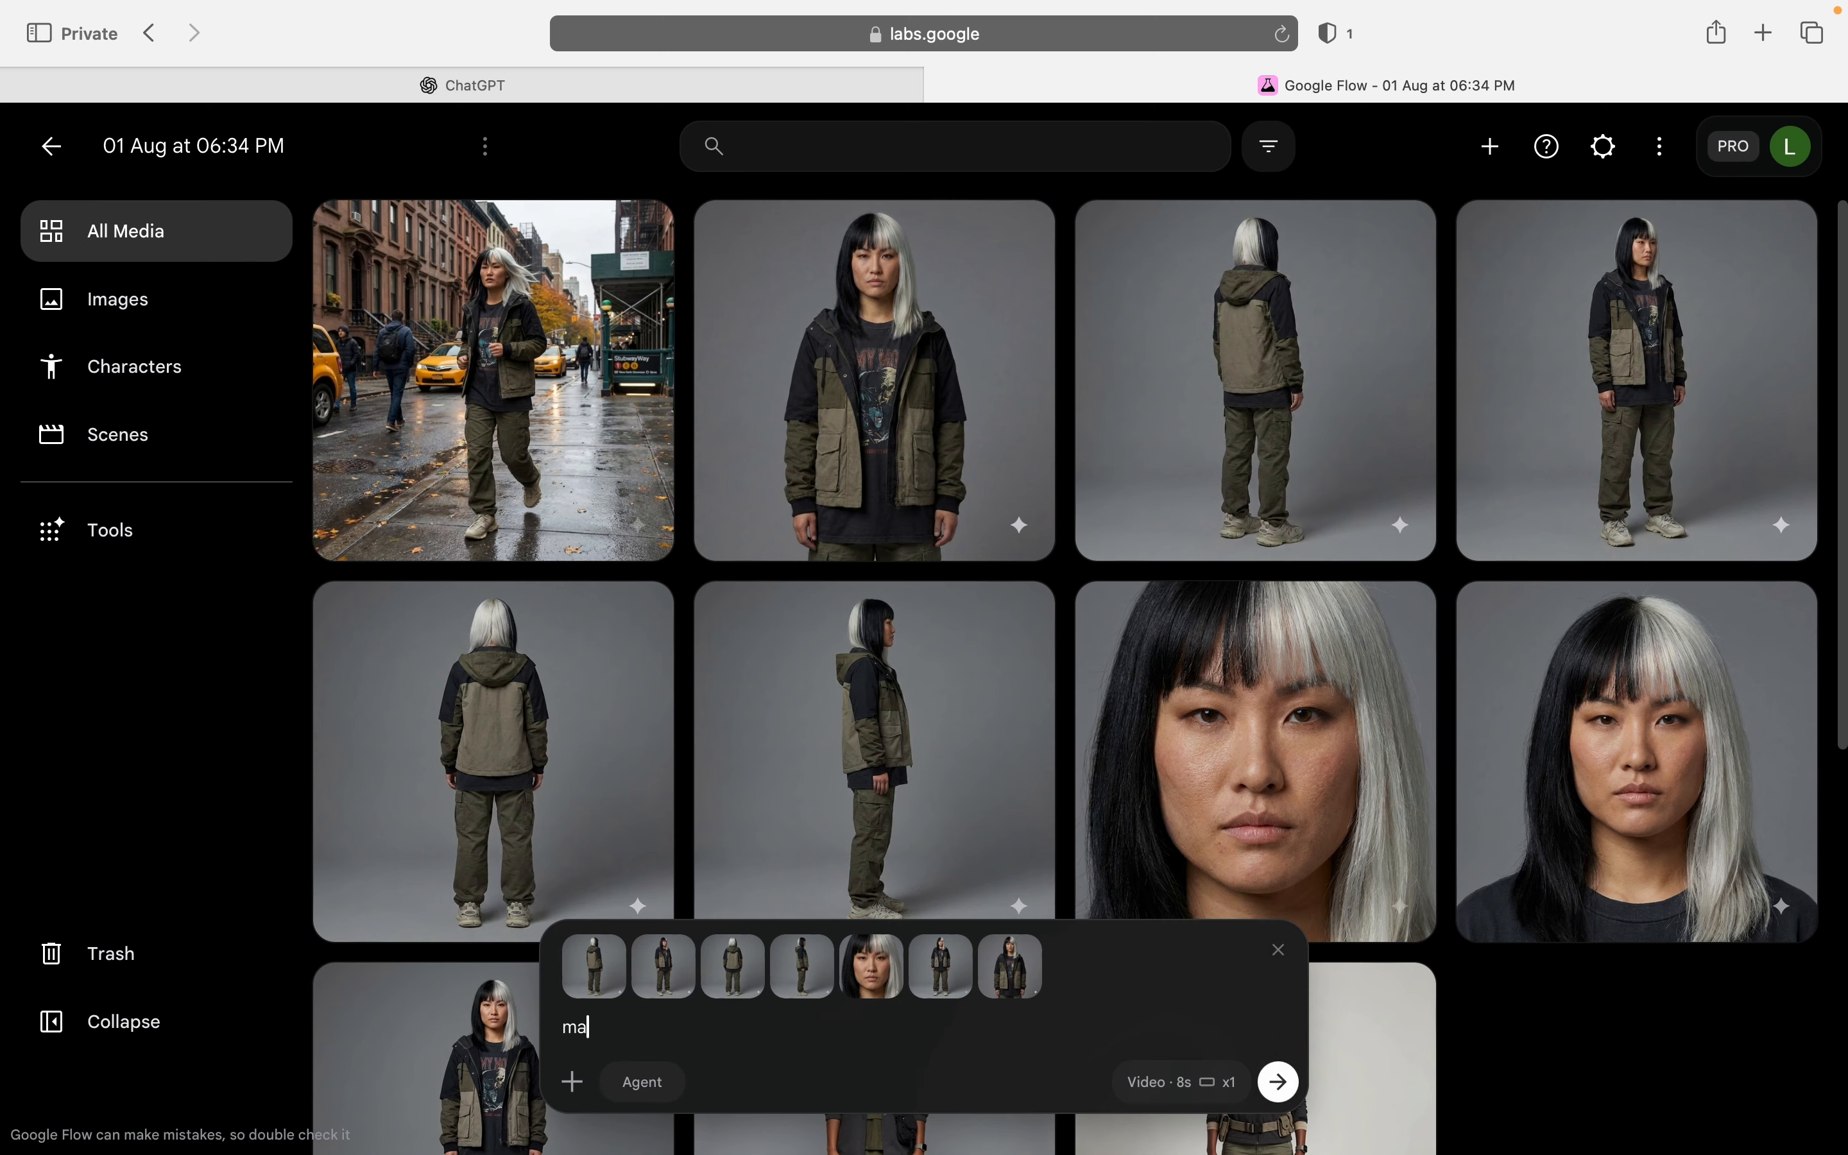
text(ke the character drinks co)
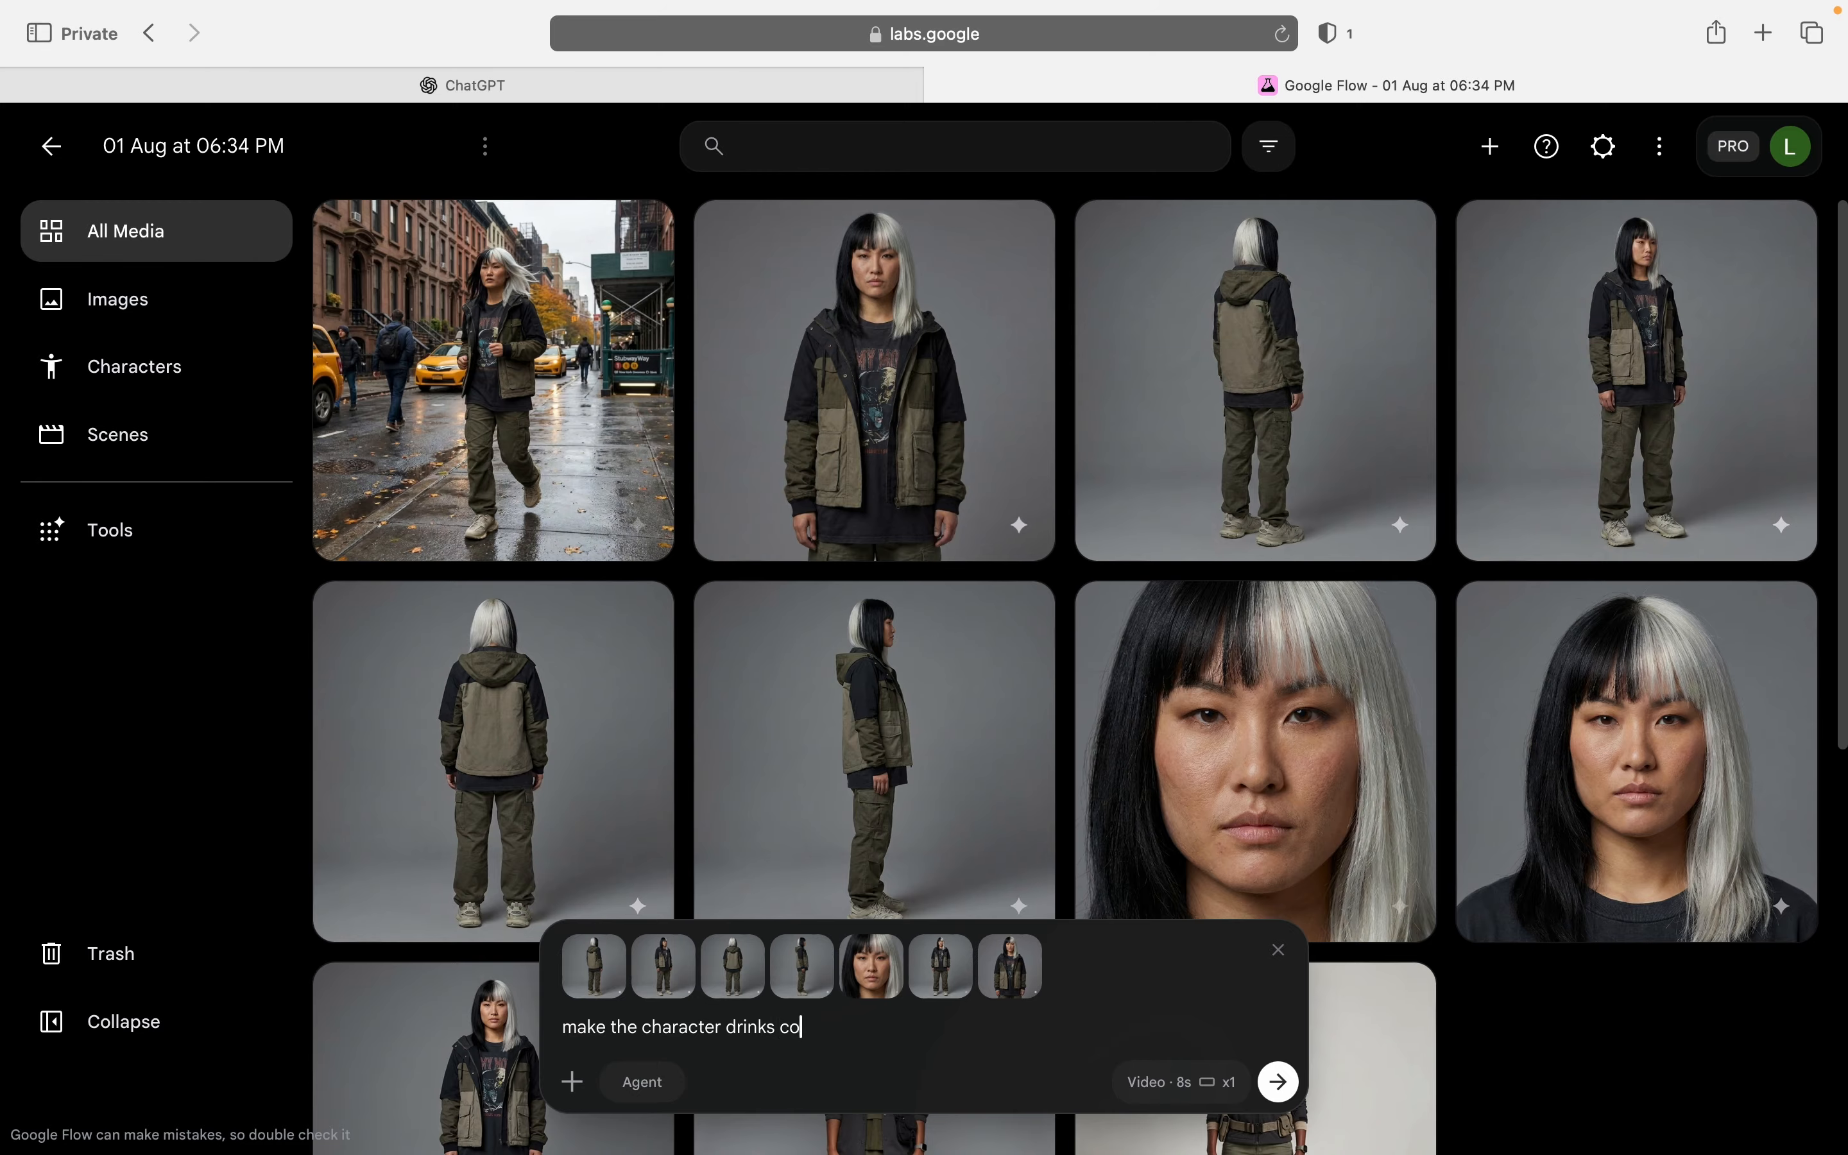
text(ffee in the coffee shop)
key(Return)
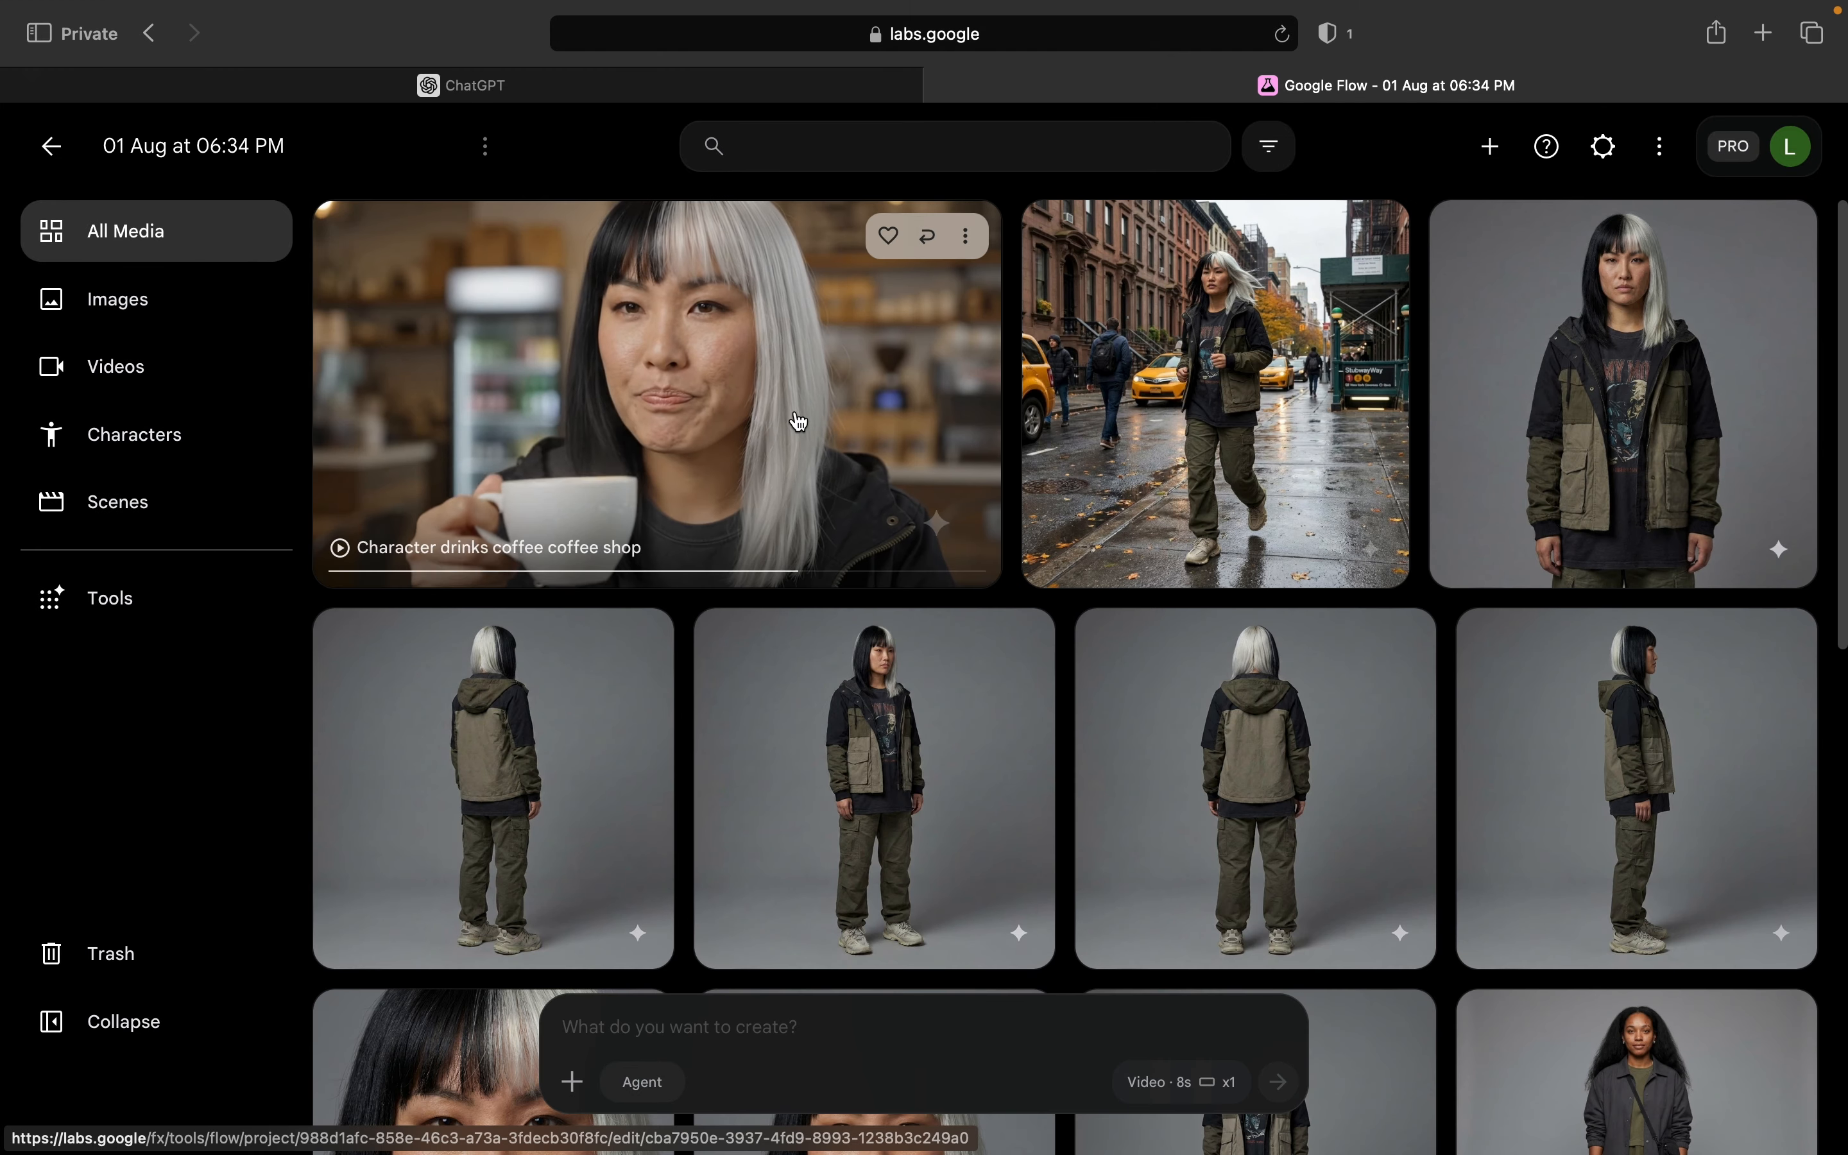
Step: Play the generated coffee shop video and review the New York street prompt with its attached references
click(798, 421)
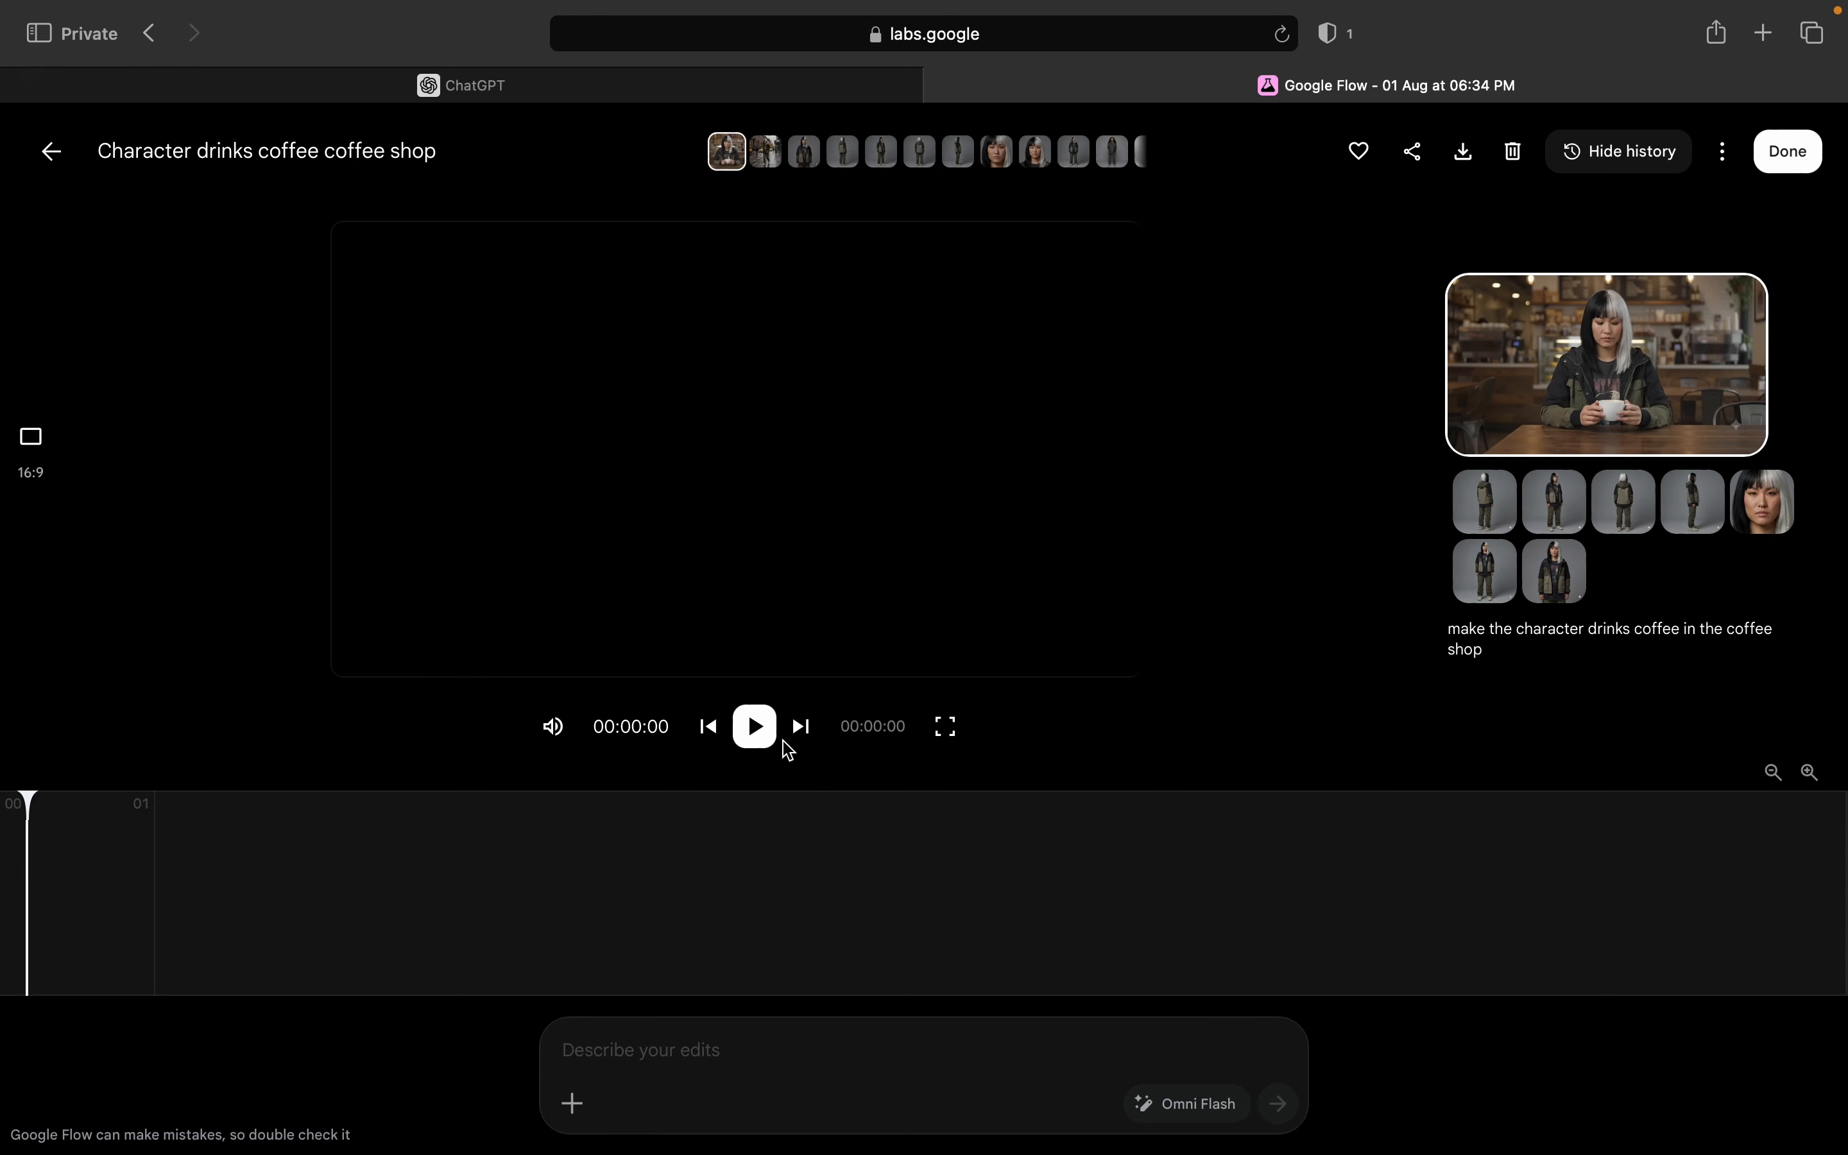
click(754, 727)
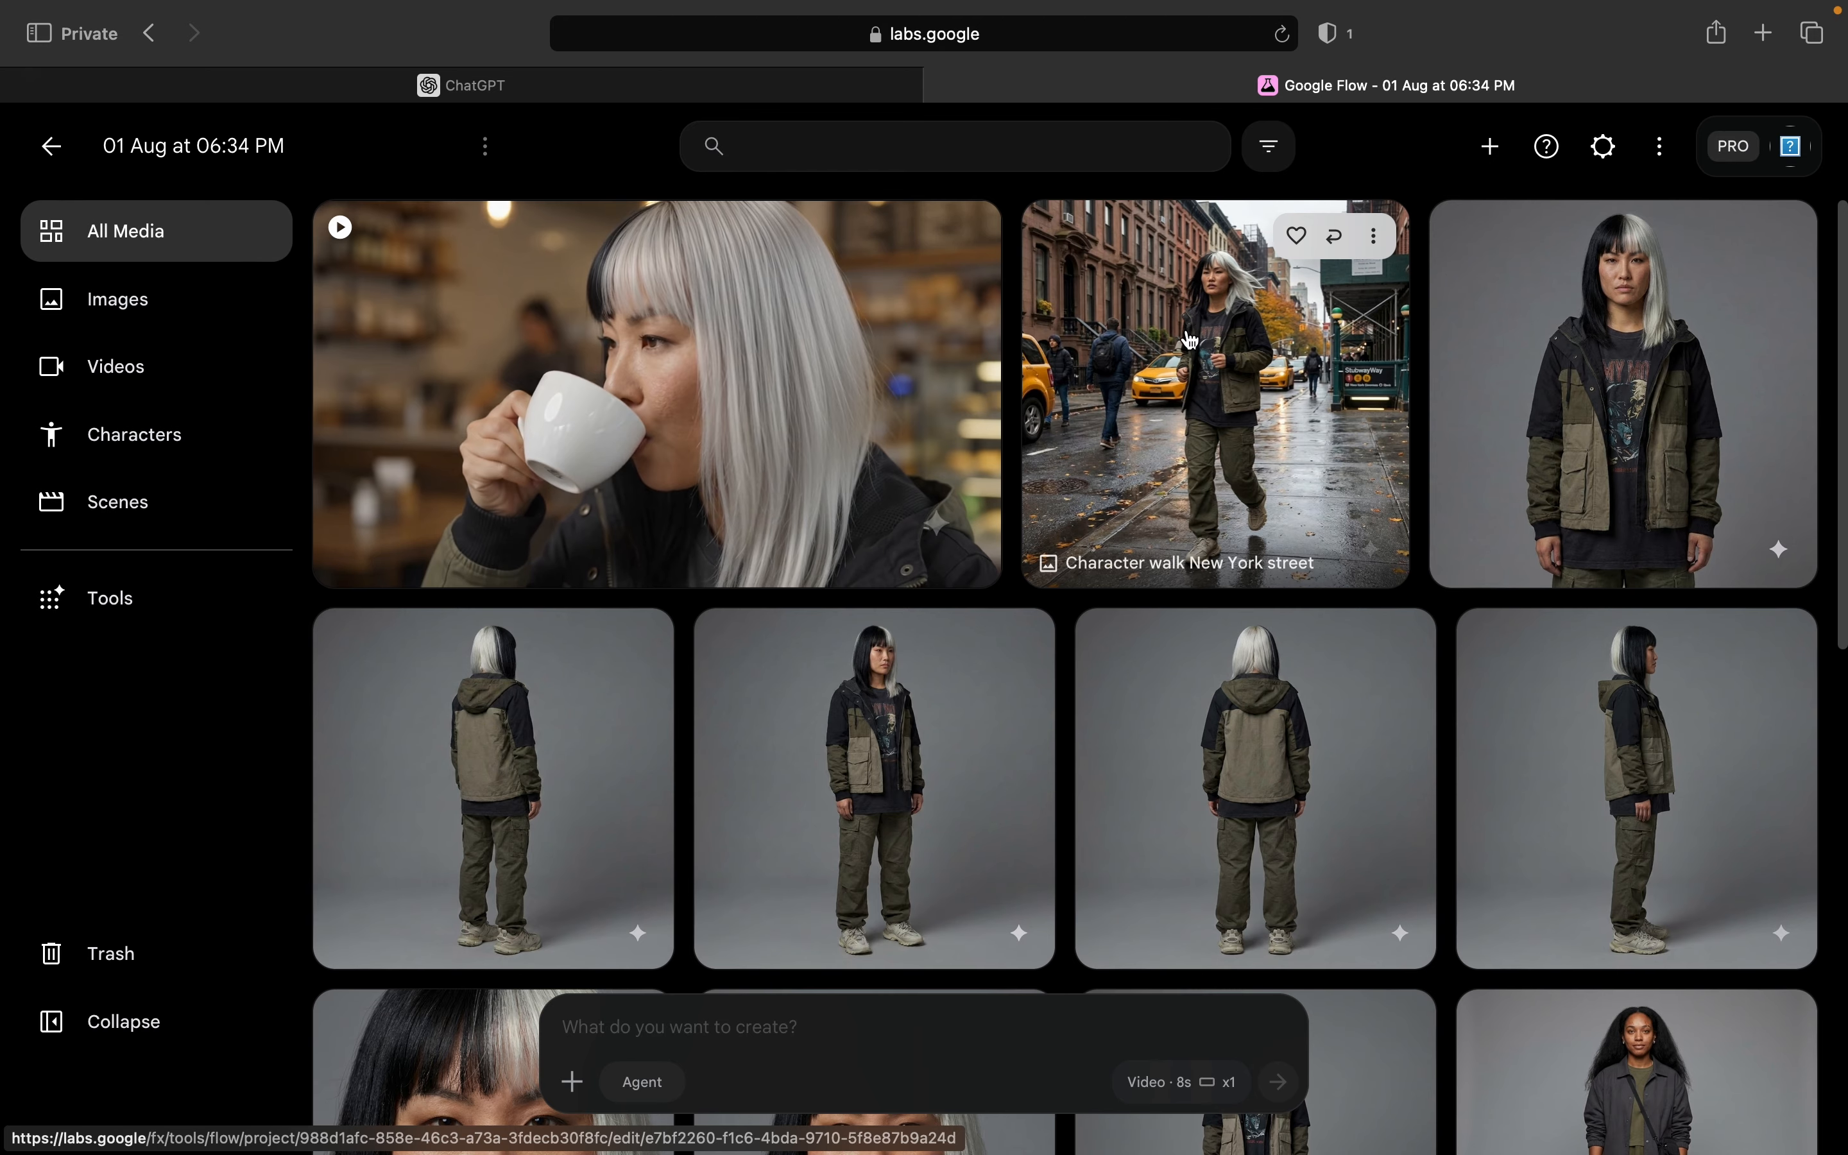
scroll(1468, 548, down, 1)
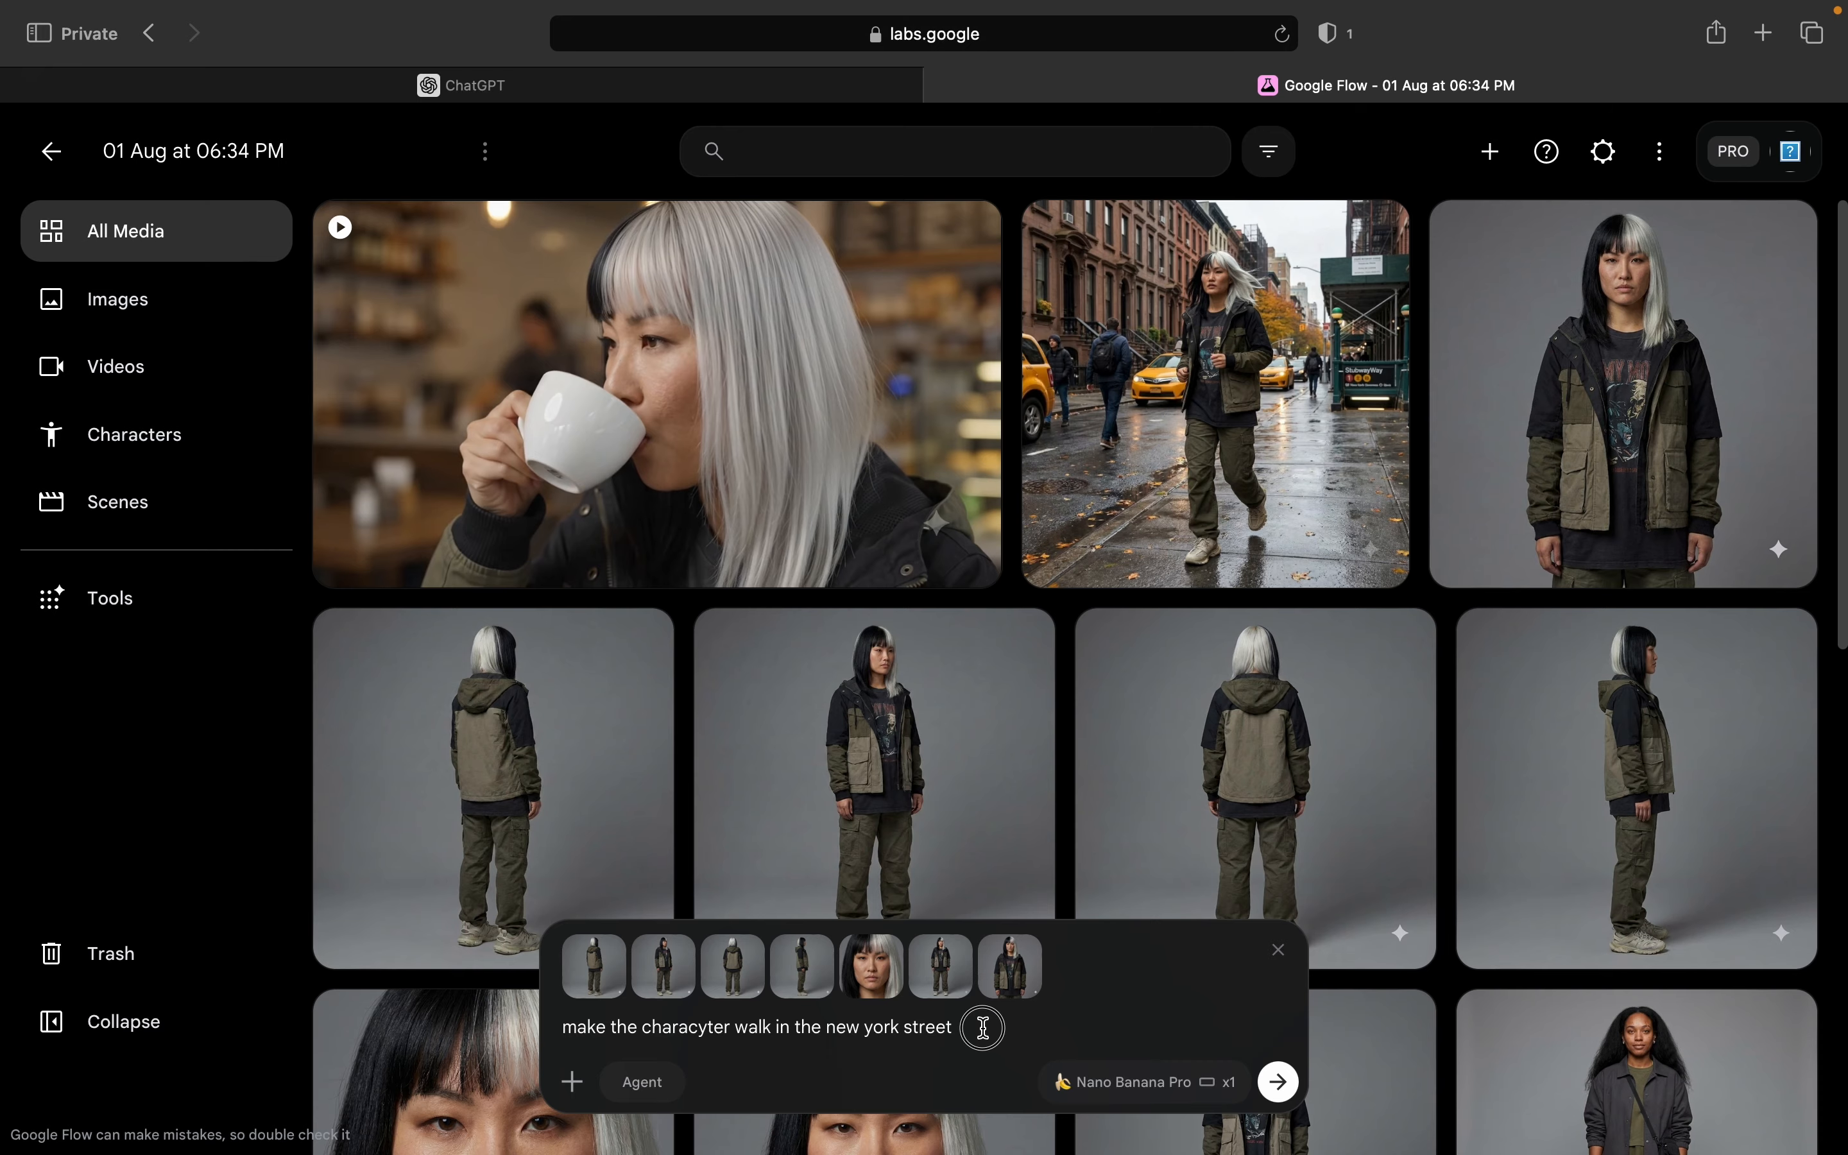
drag(983, 1027, 561, 1036)
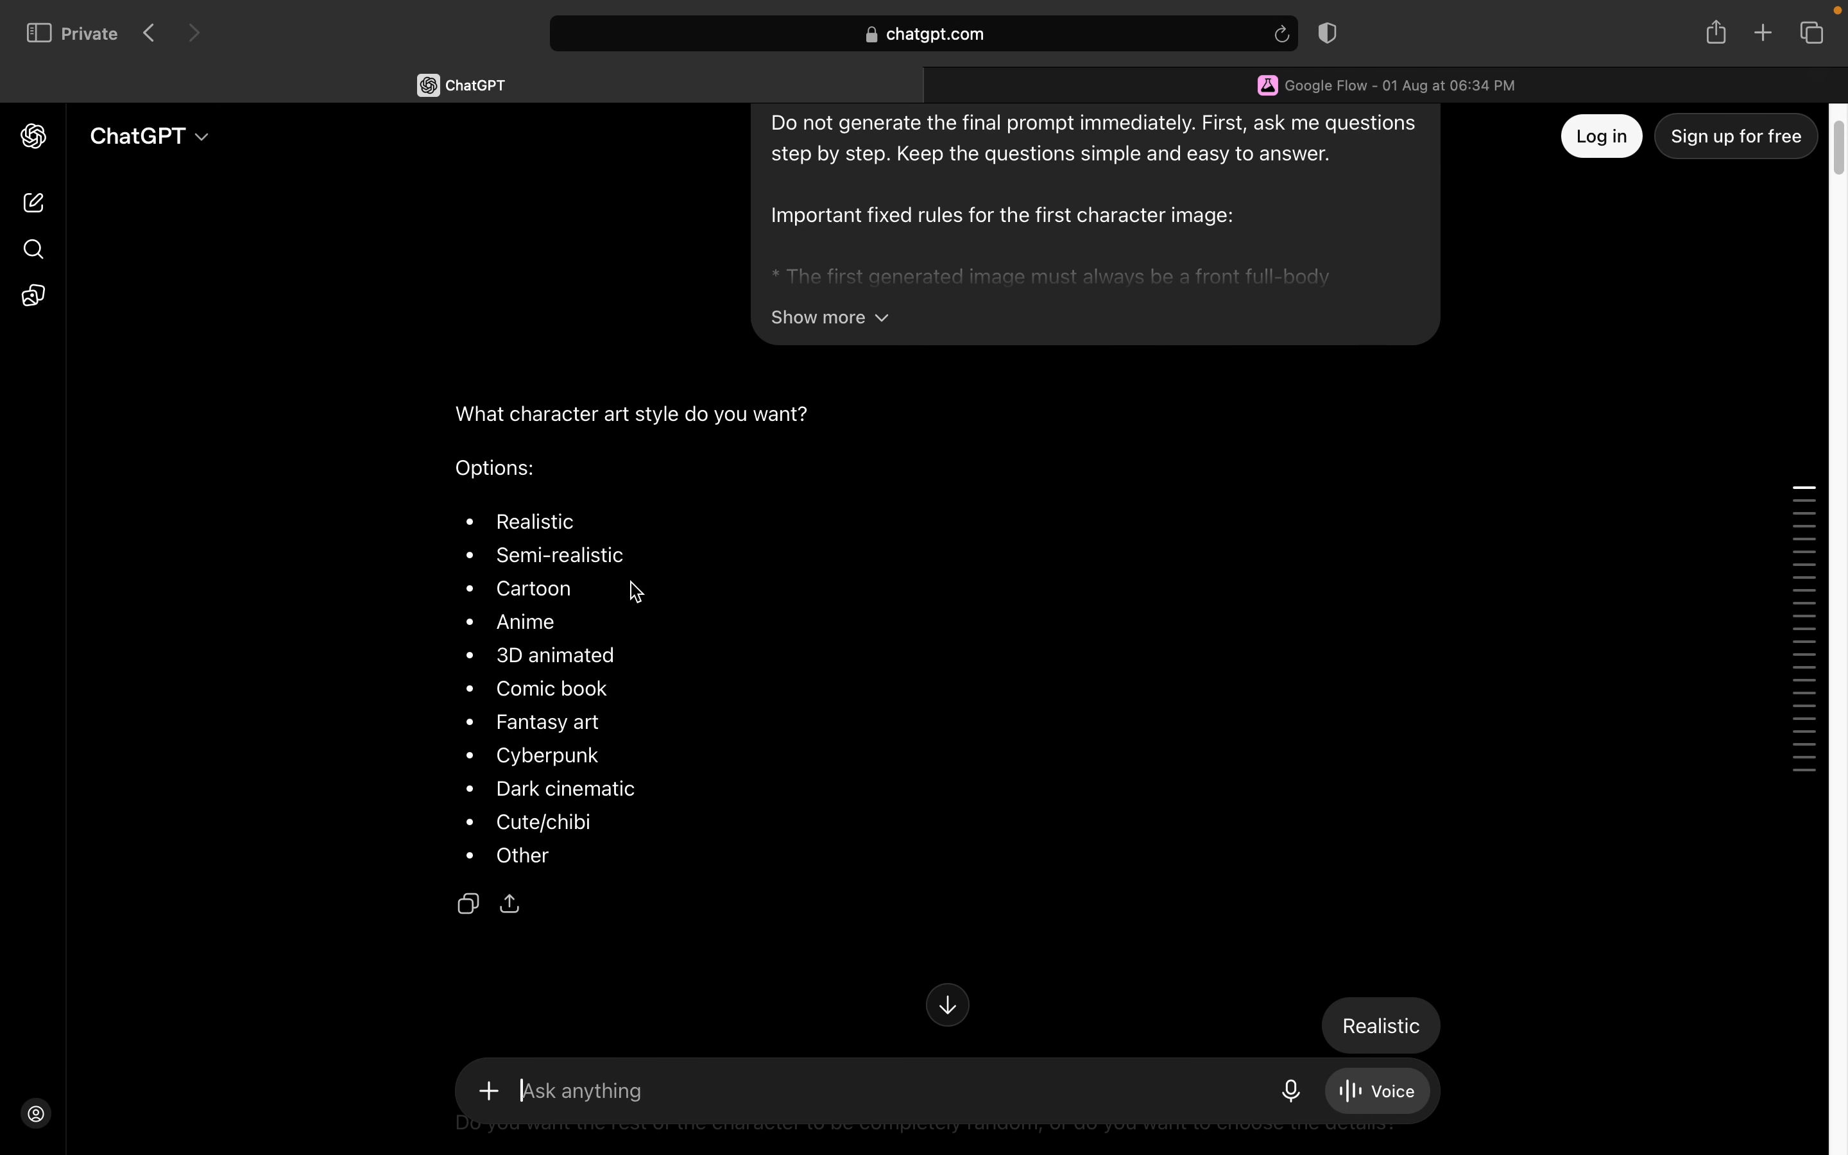
Step: Switch to ChatGPT, copy the AI Character Prompt Builder message from the start of the conversation and send it again
scroll(656, 557, up, 3)
click(1420, 616)
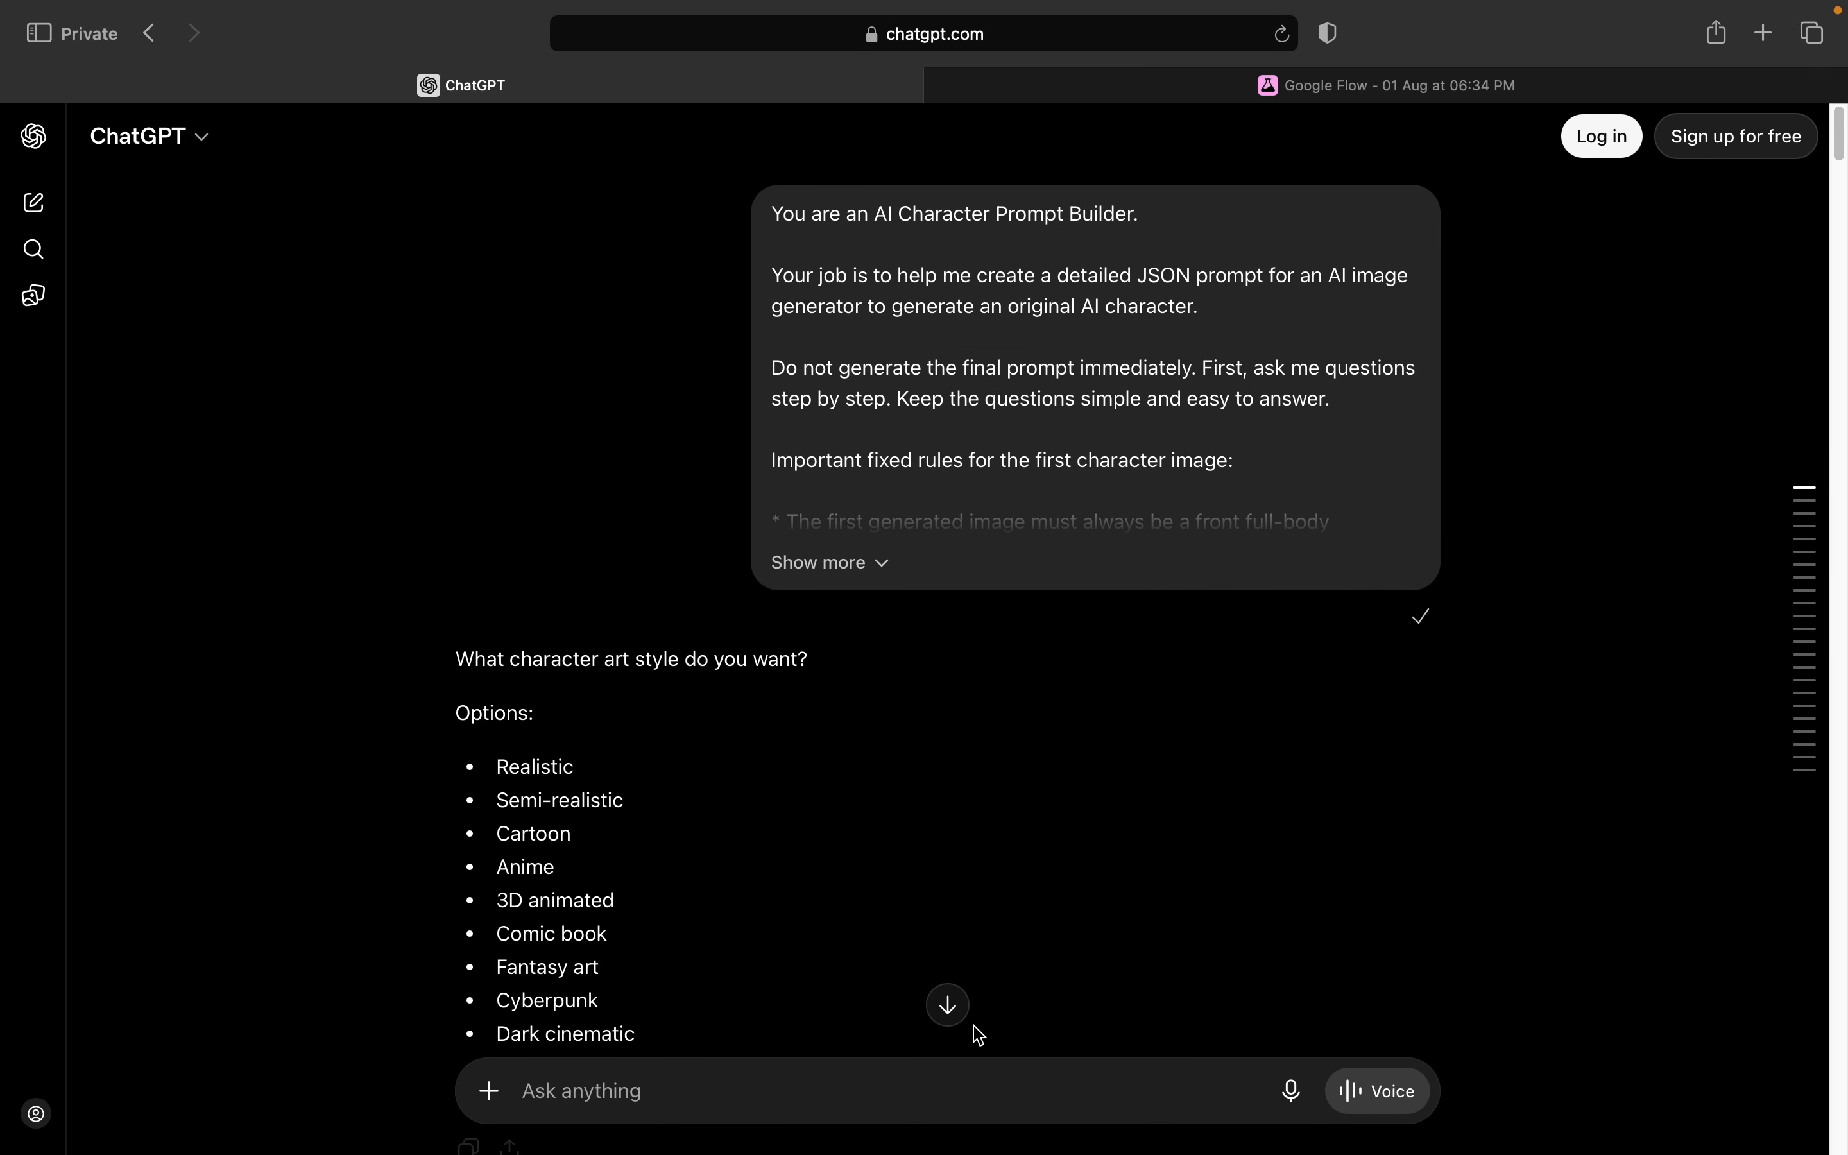
key(super+v)
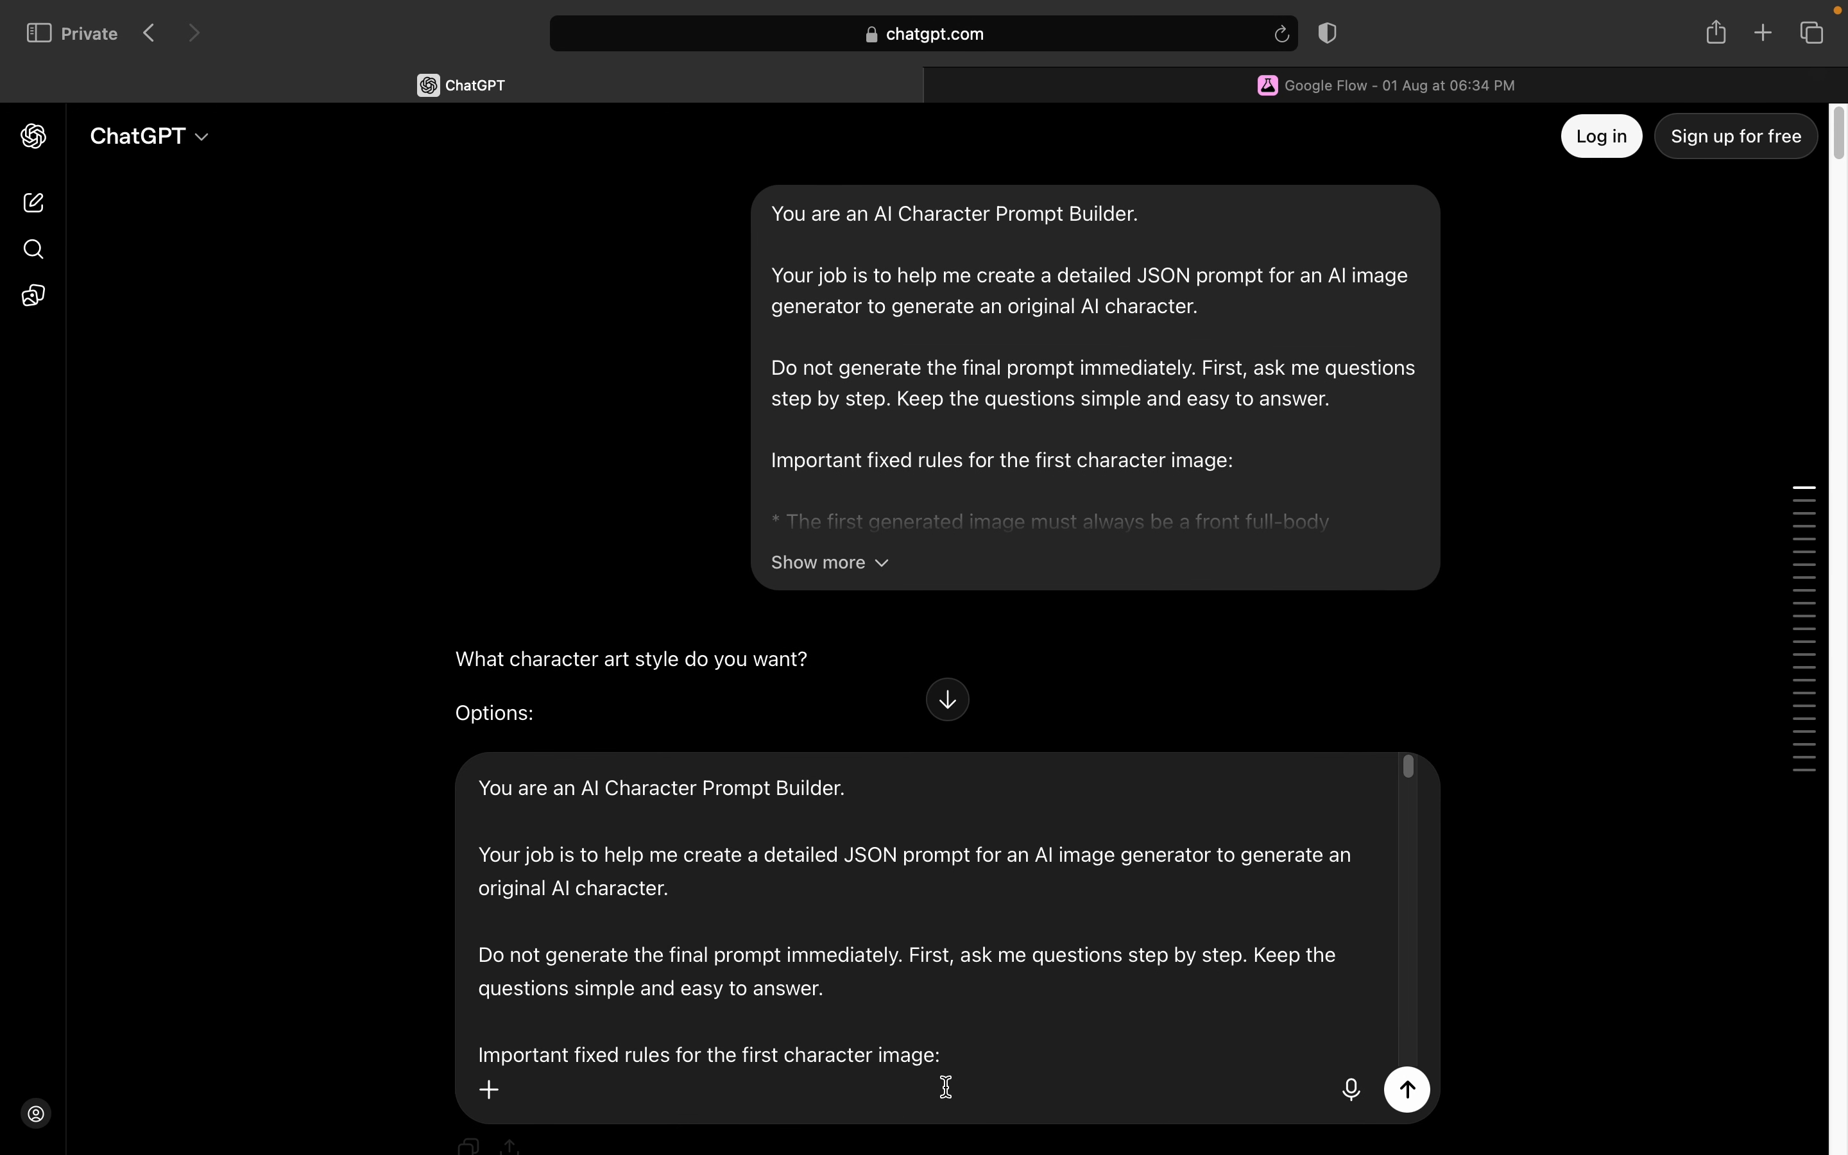
key(Return)
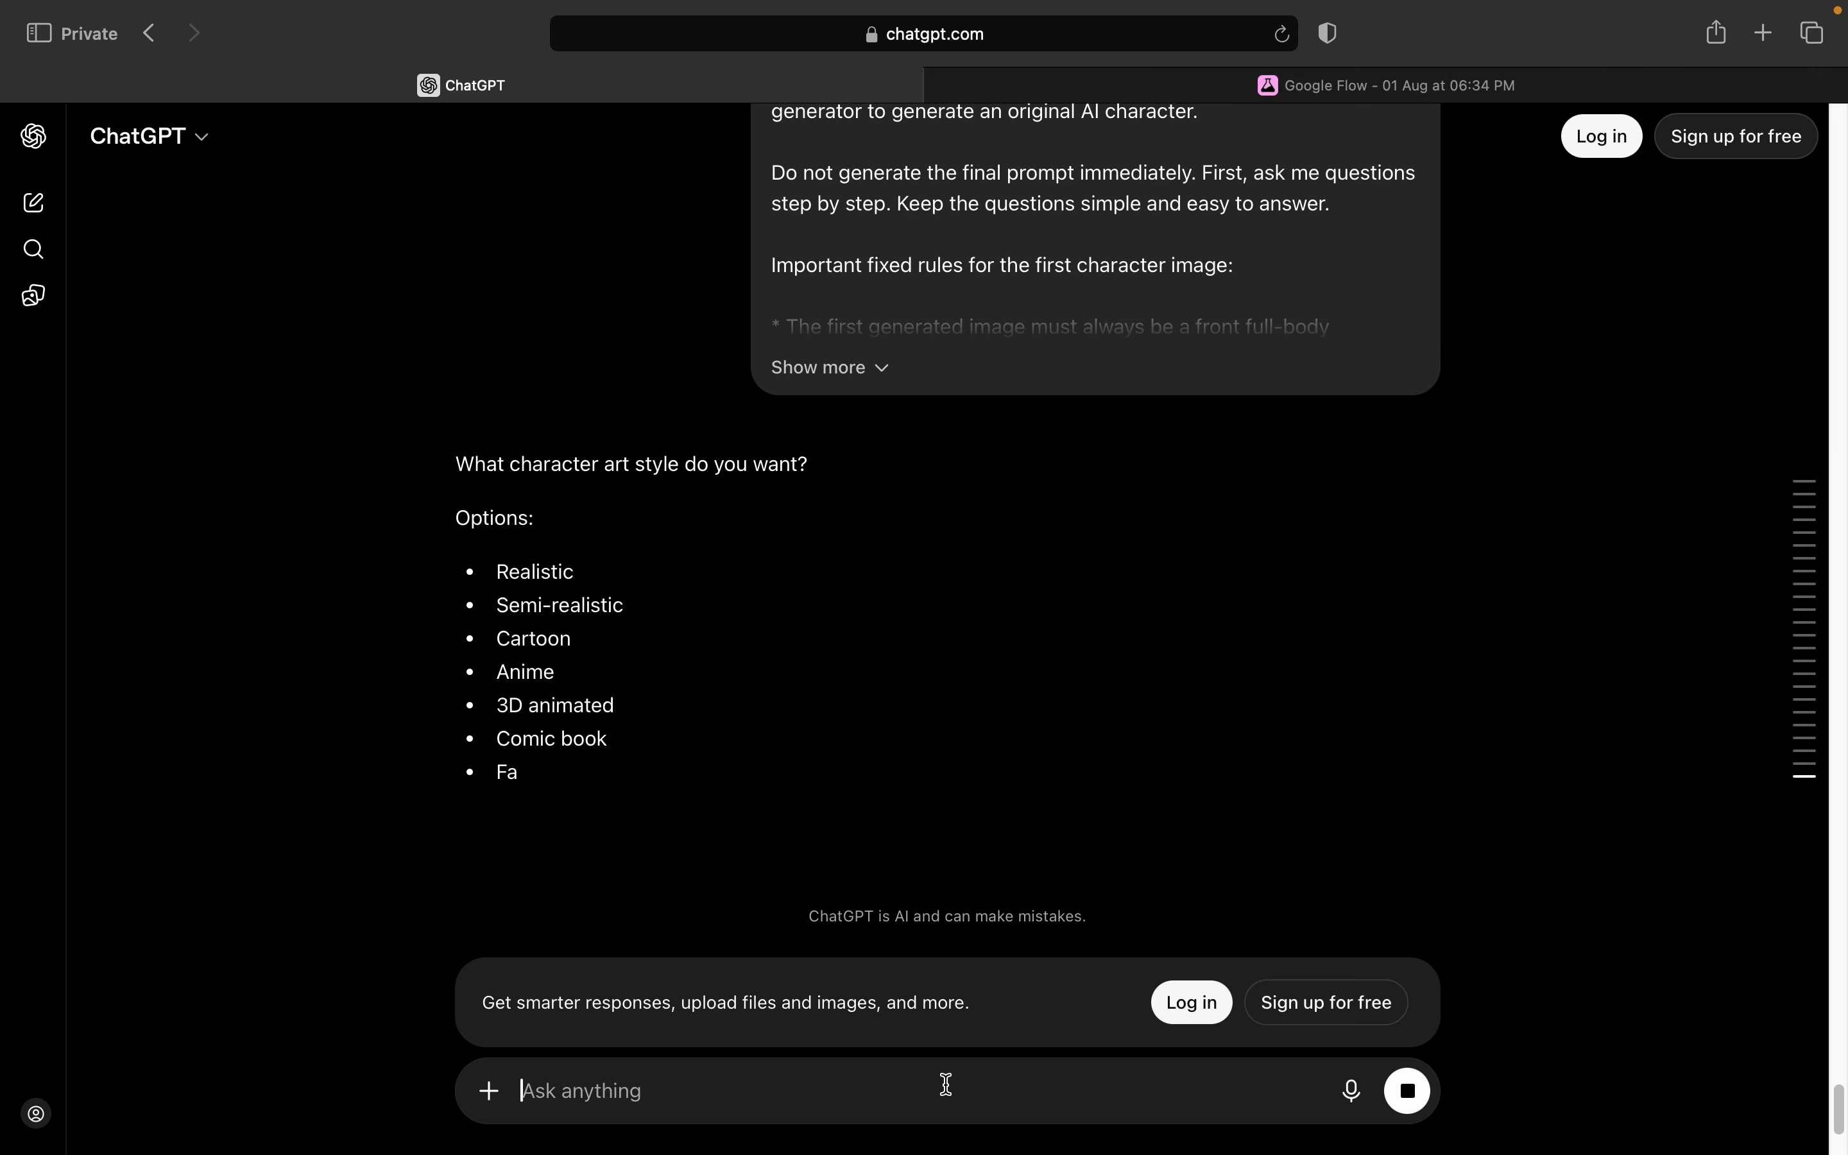
Step: Answer the character art style question with the copied option "Cartoon"
drag(594, 638, 433, 632)
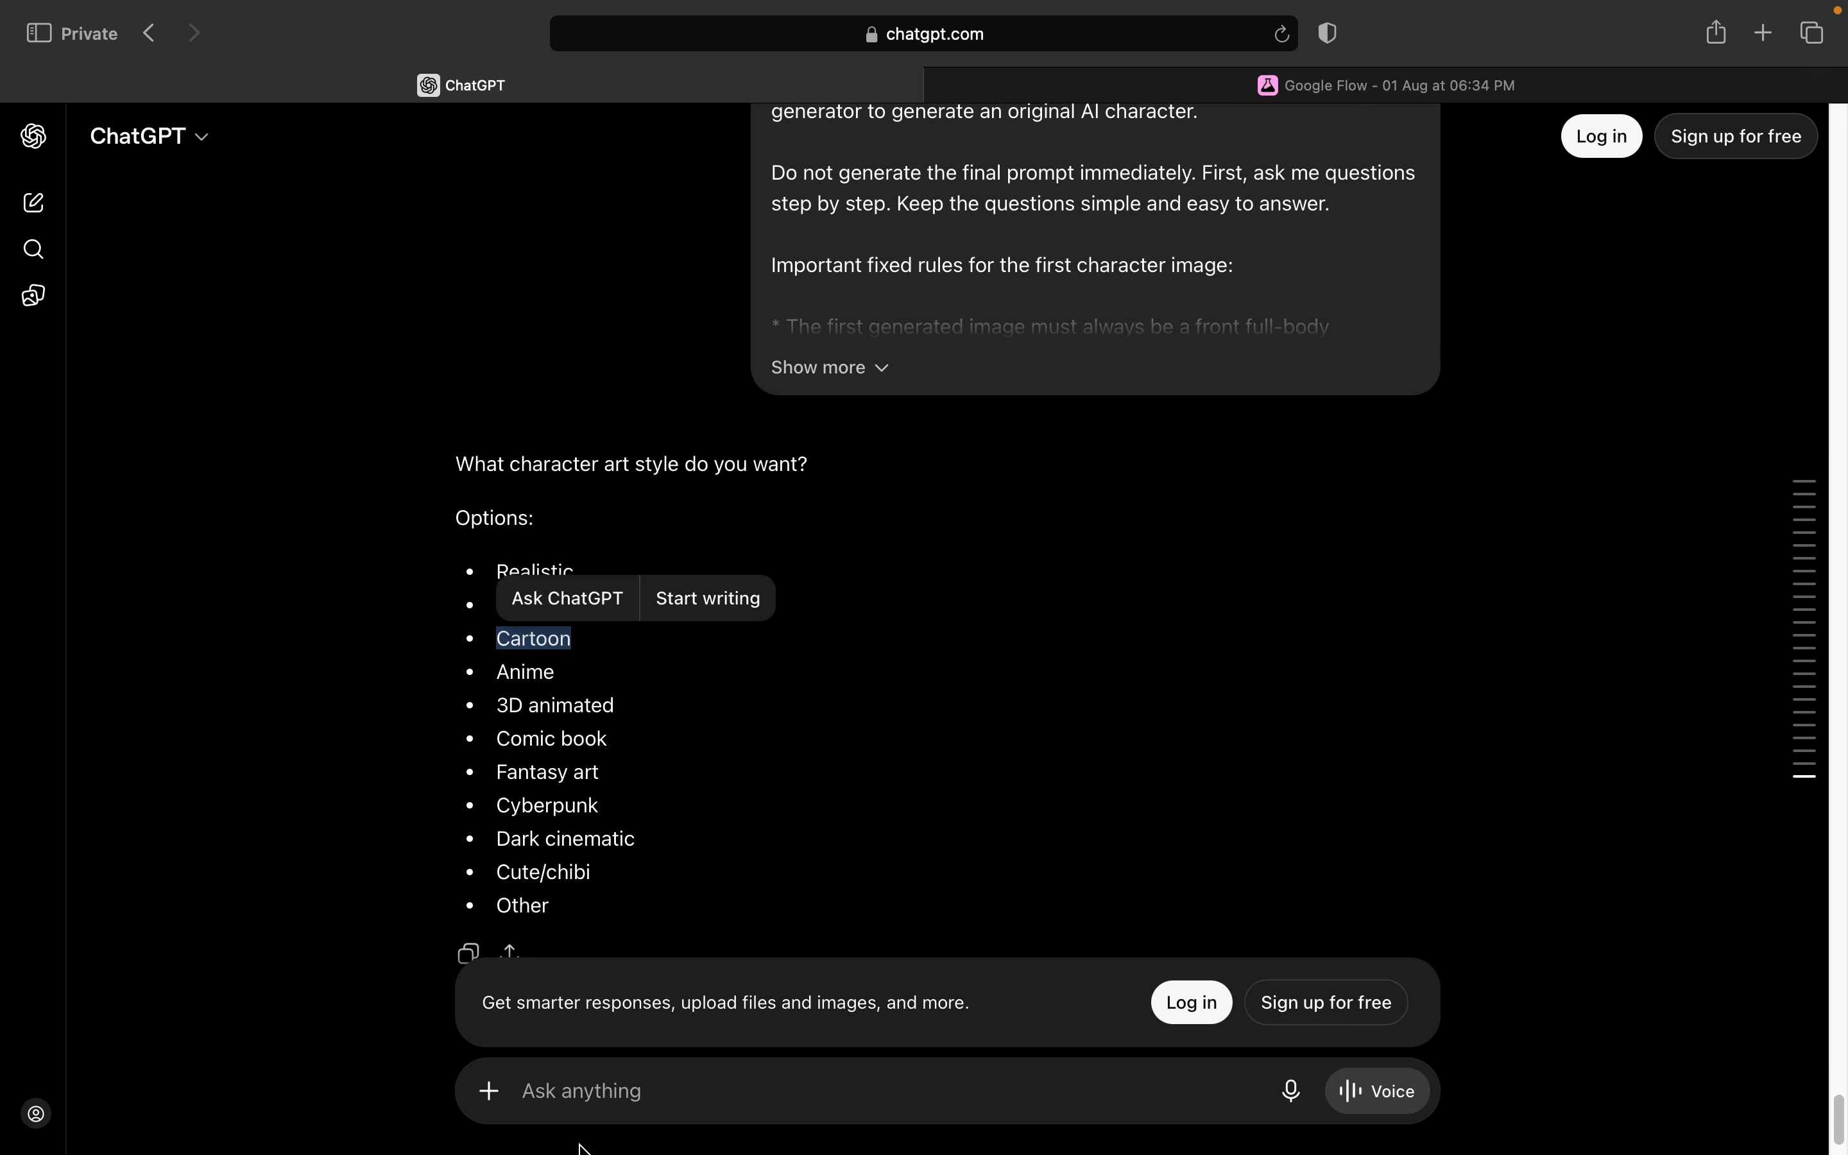
click(570, 1107)
key(super+v)
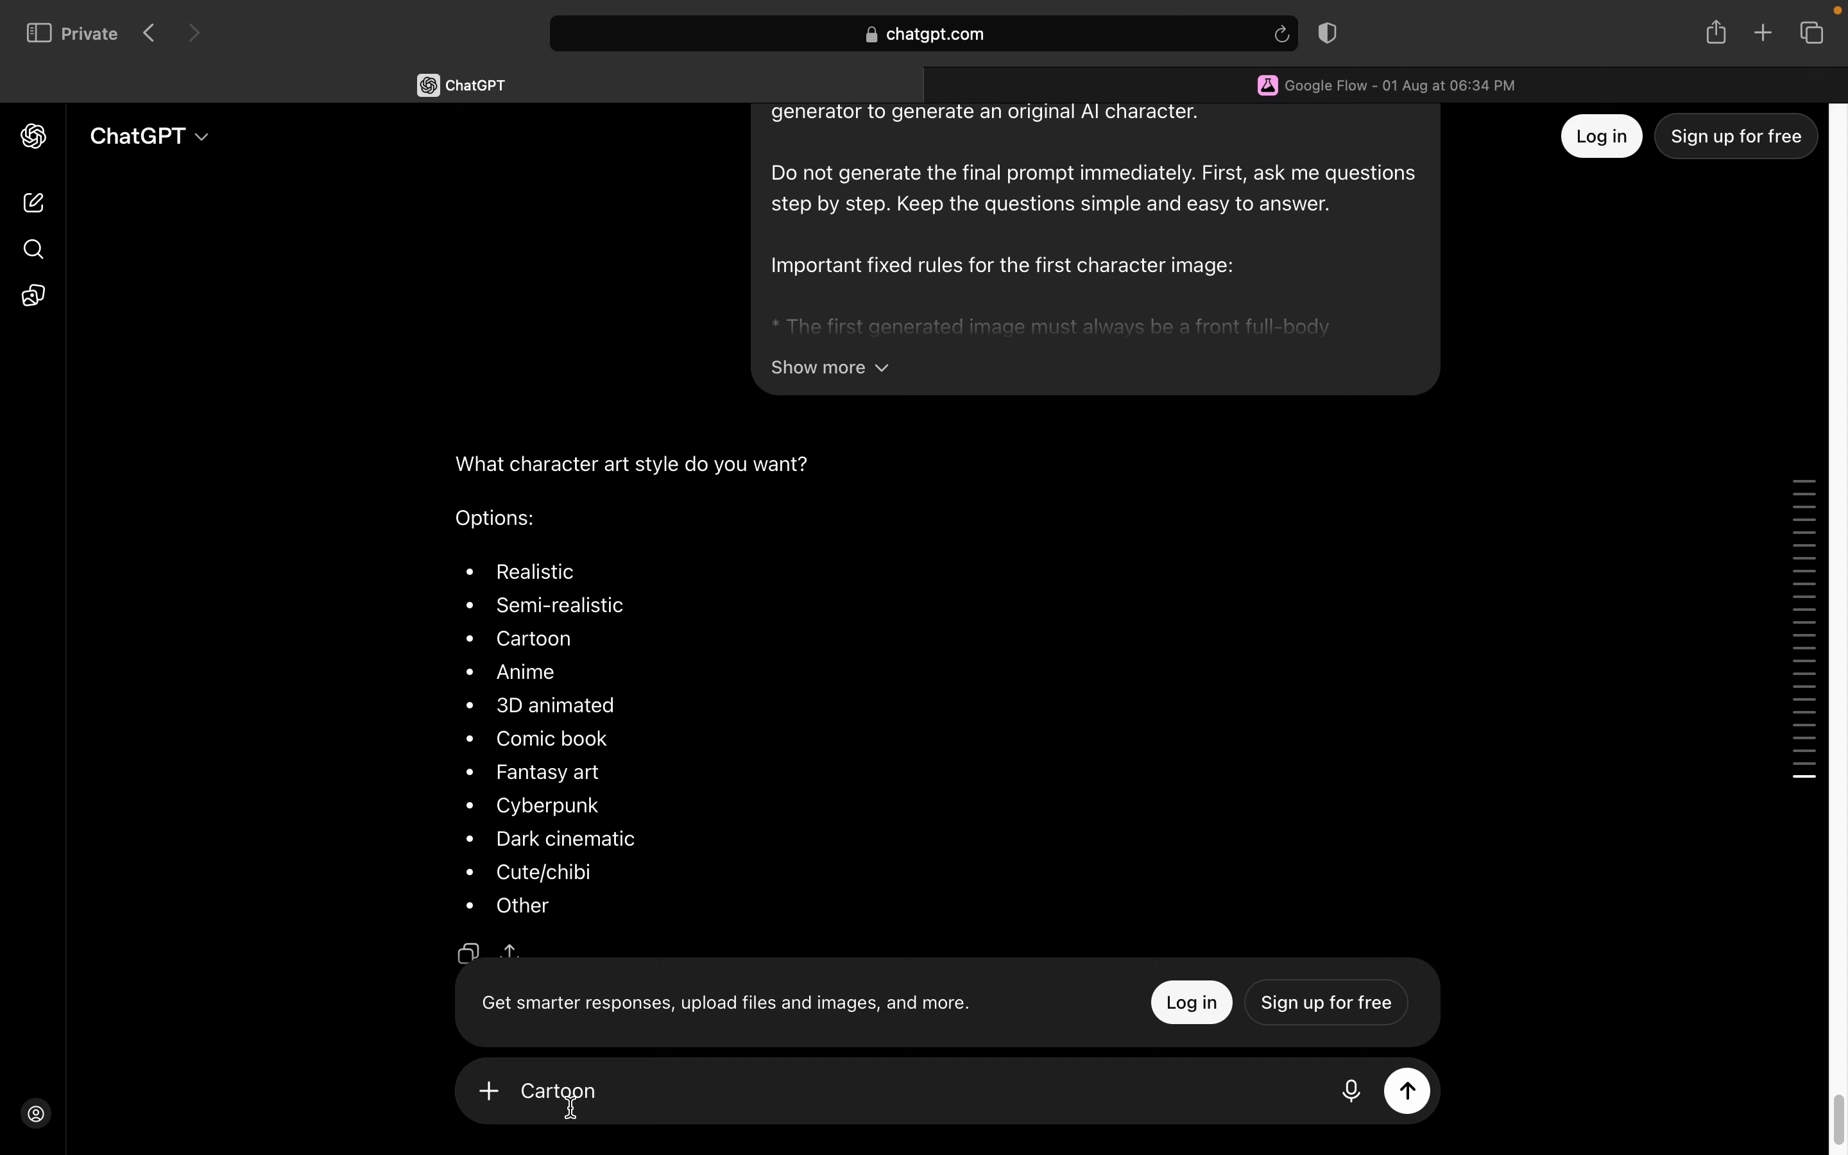
key(Return)
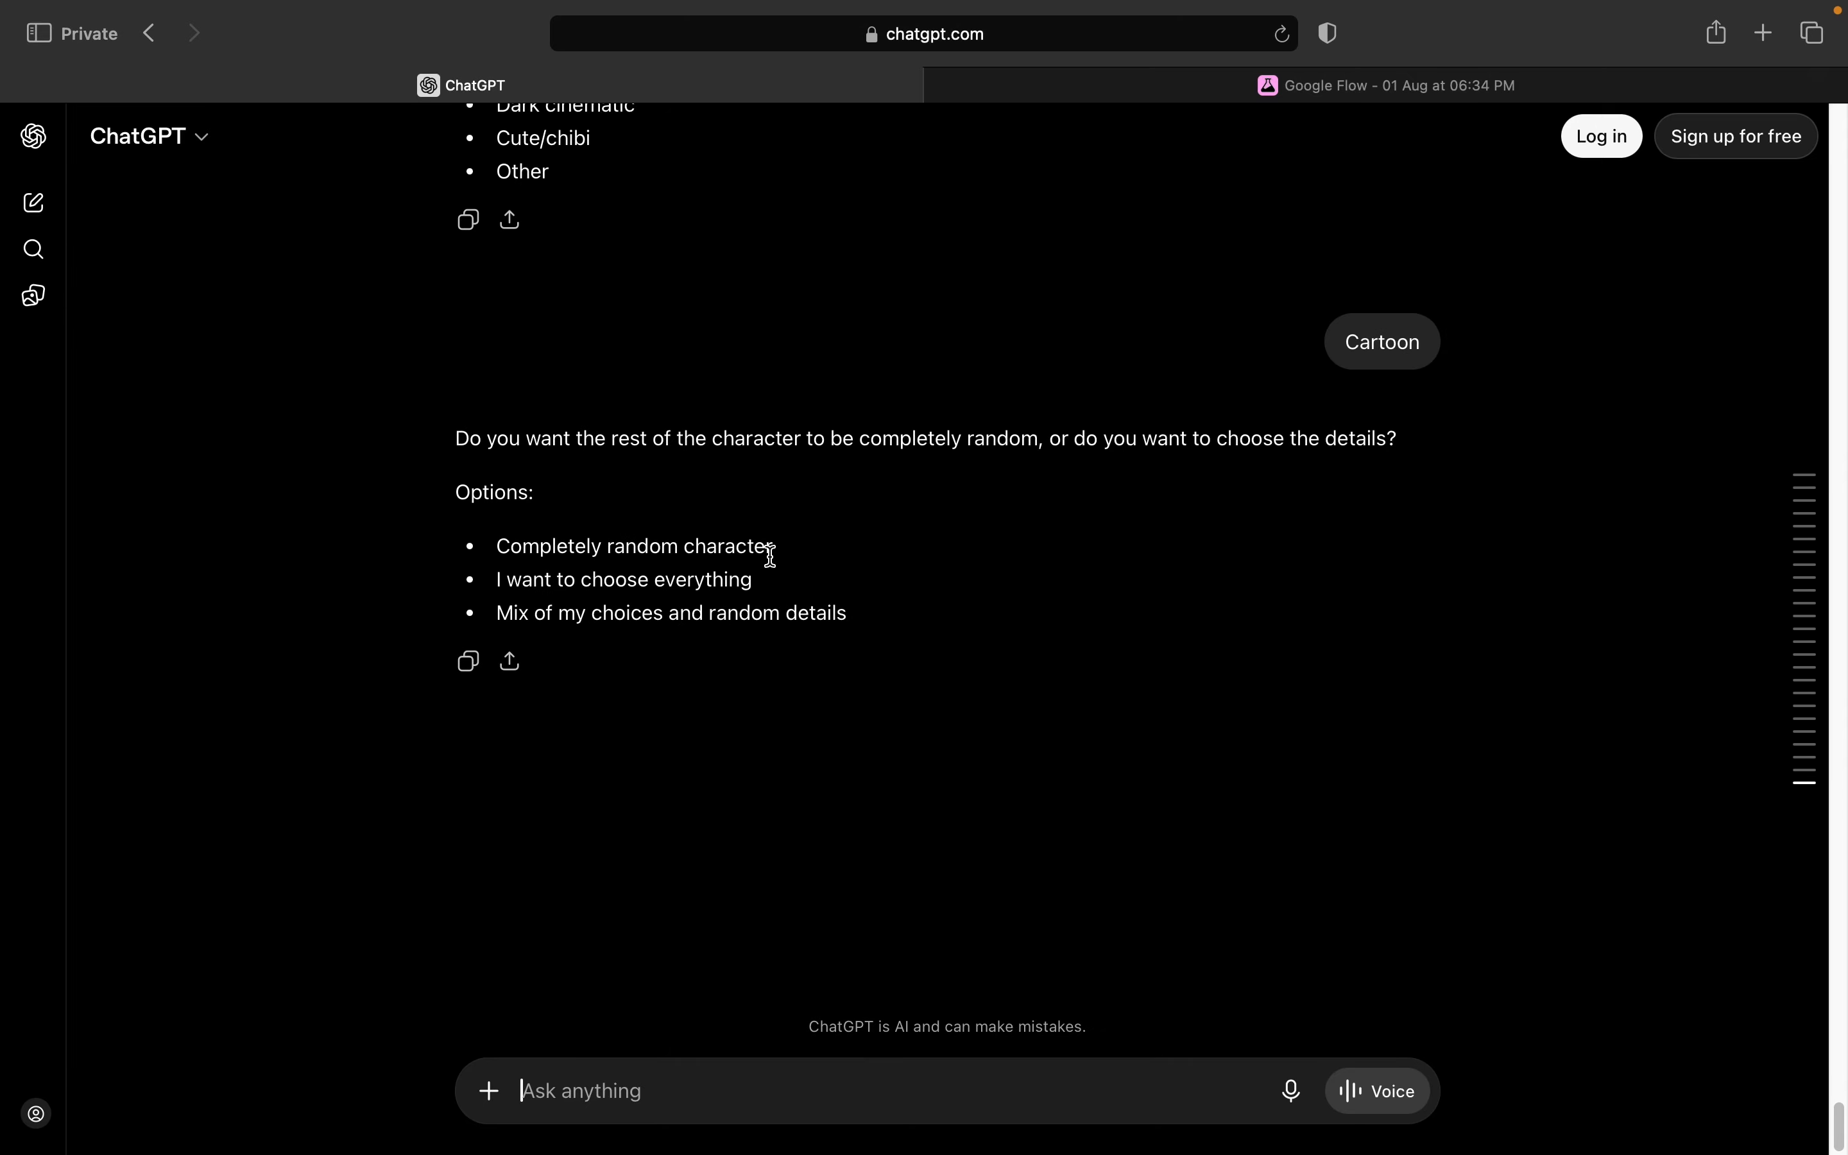
Step: Answer the question about the remaining character details with the copied option "Completely random character"
drag(773, 545, 495, 545)
key(super+c)
click(618, 1089)
key(super+v)
key(Return)
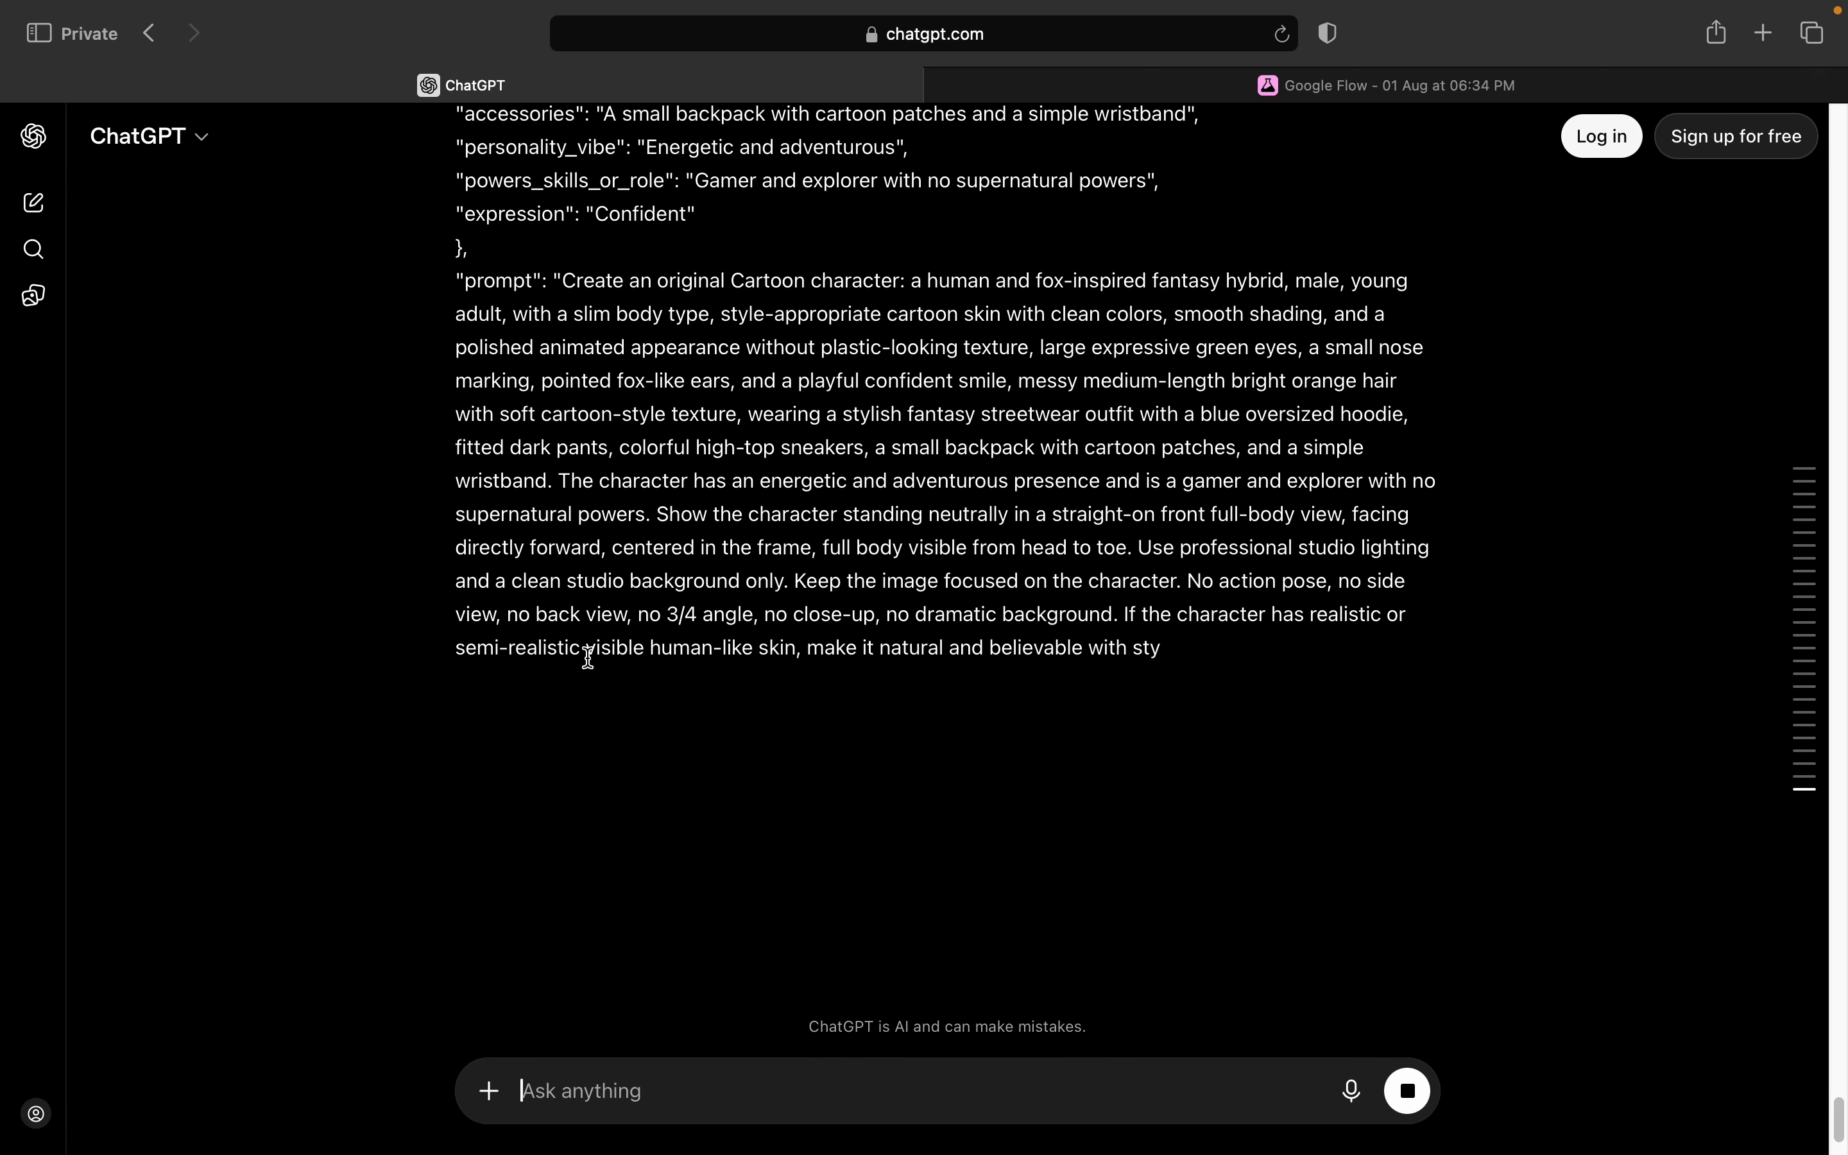
Step: Copy the generated cartoon character prompt, switch to Google Flow and remove all attached reference images from the prompt
click(483, 706)
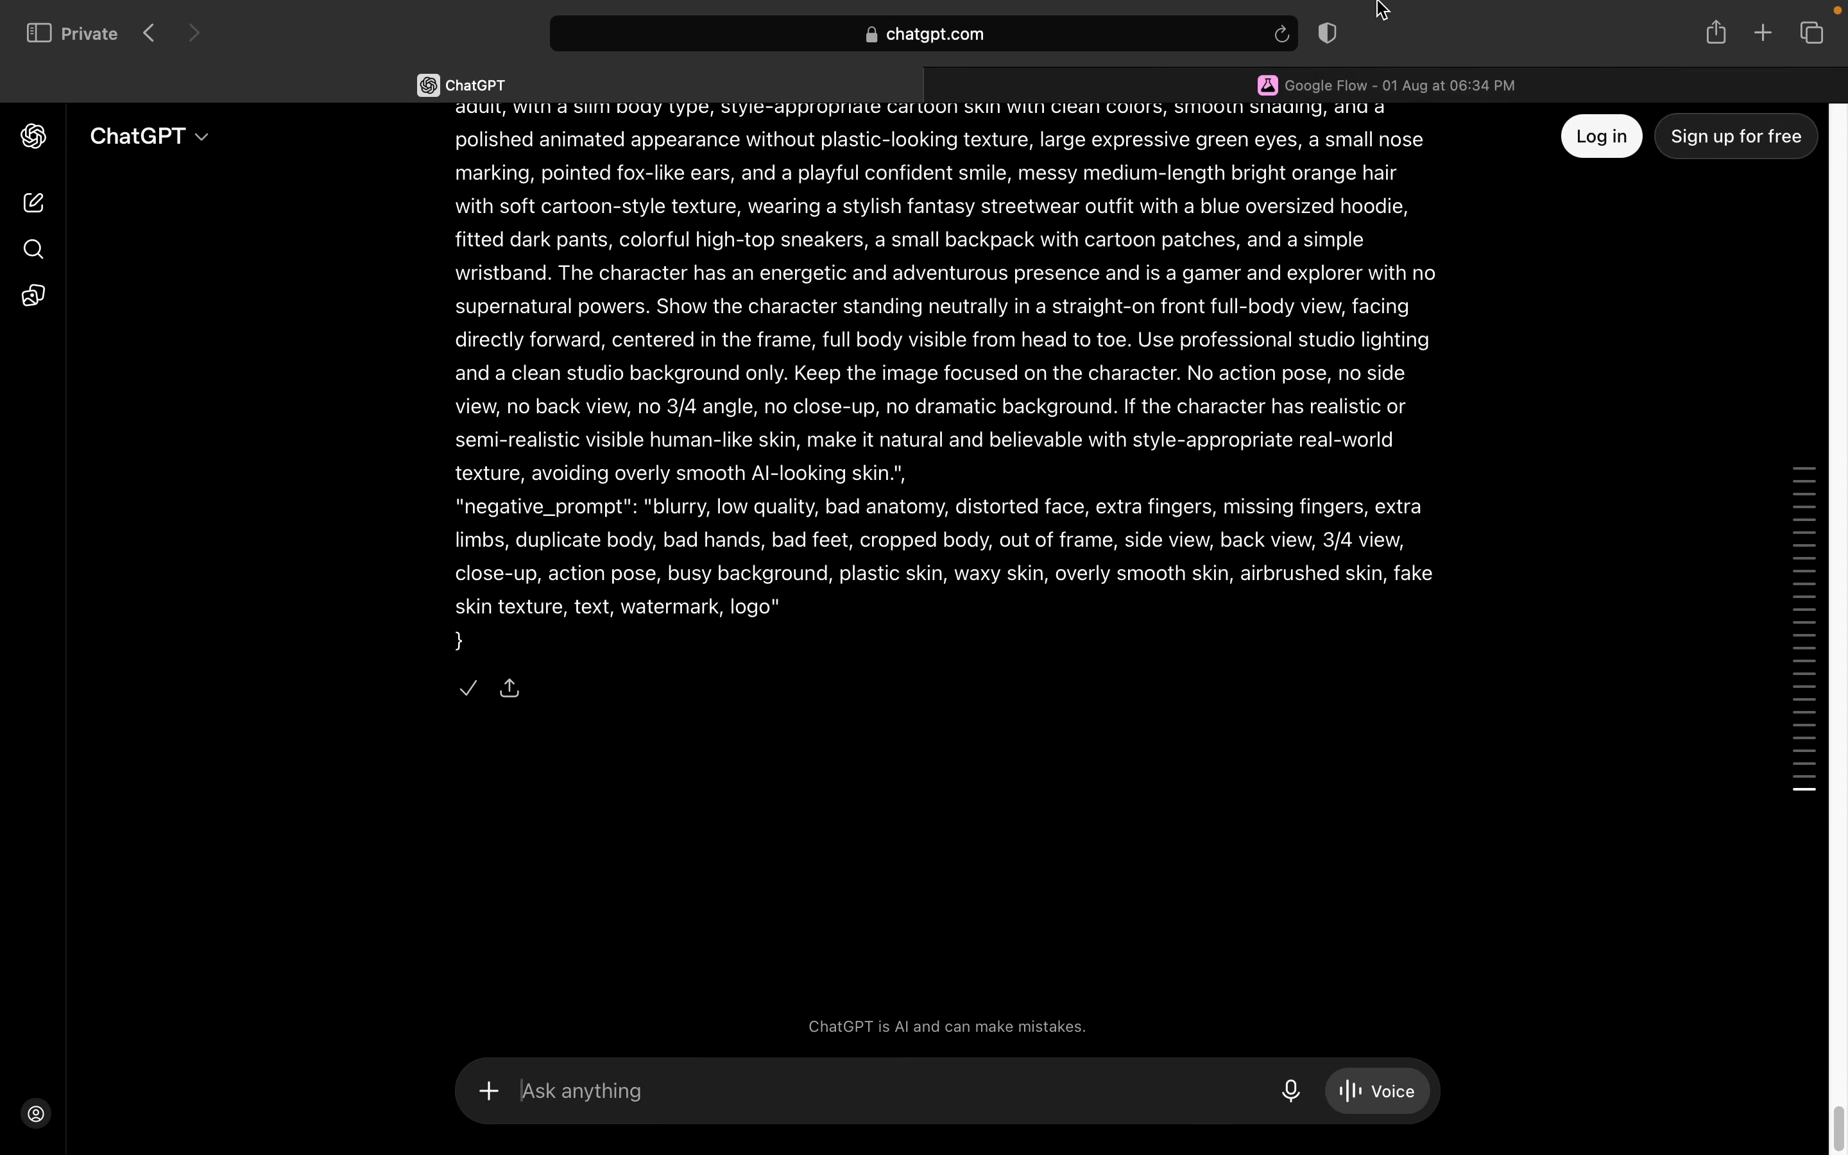
click(1420, 84)
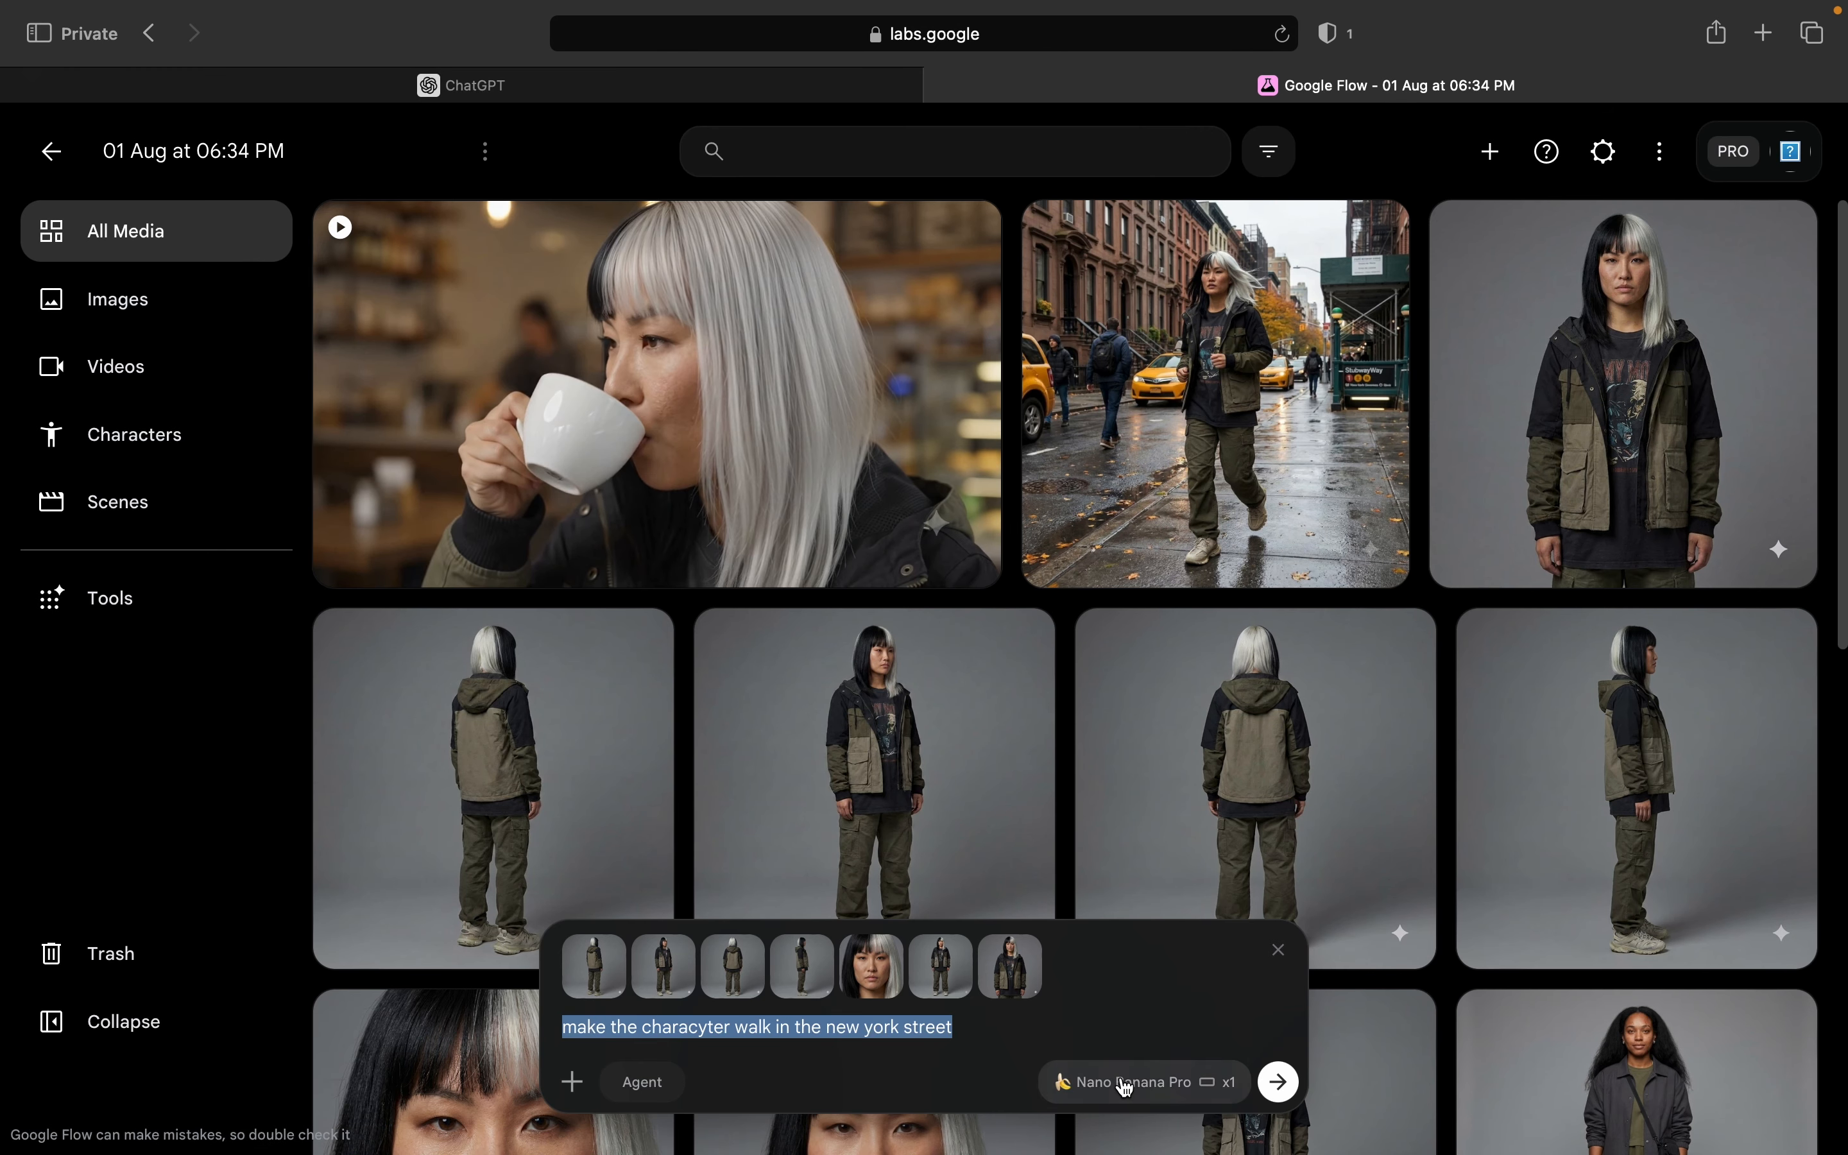
click(595, 967)
click(595, 967)
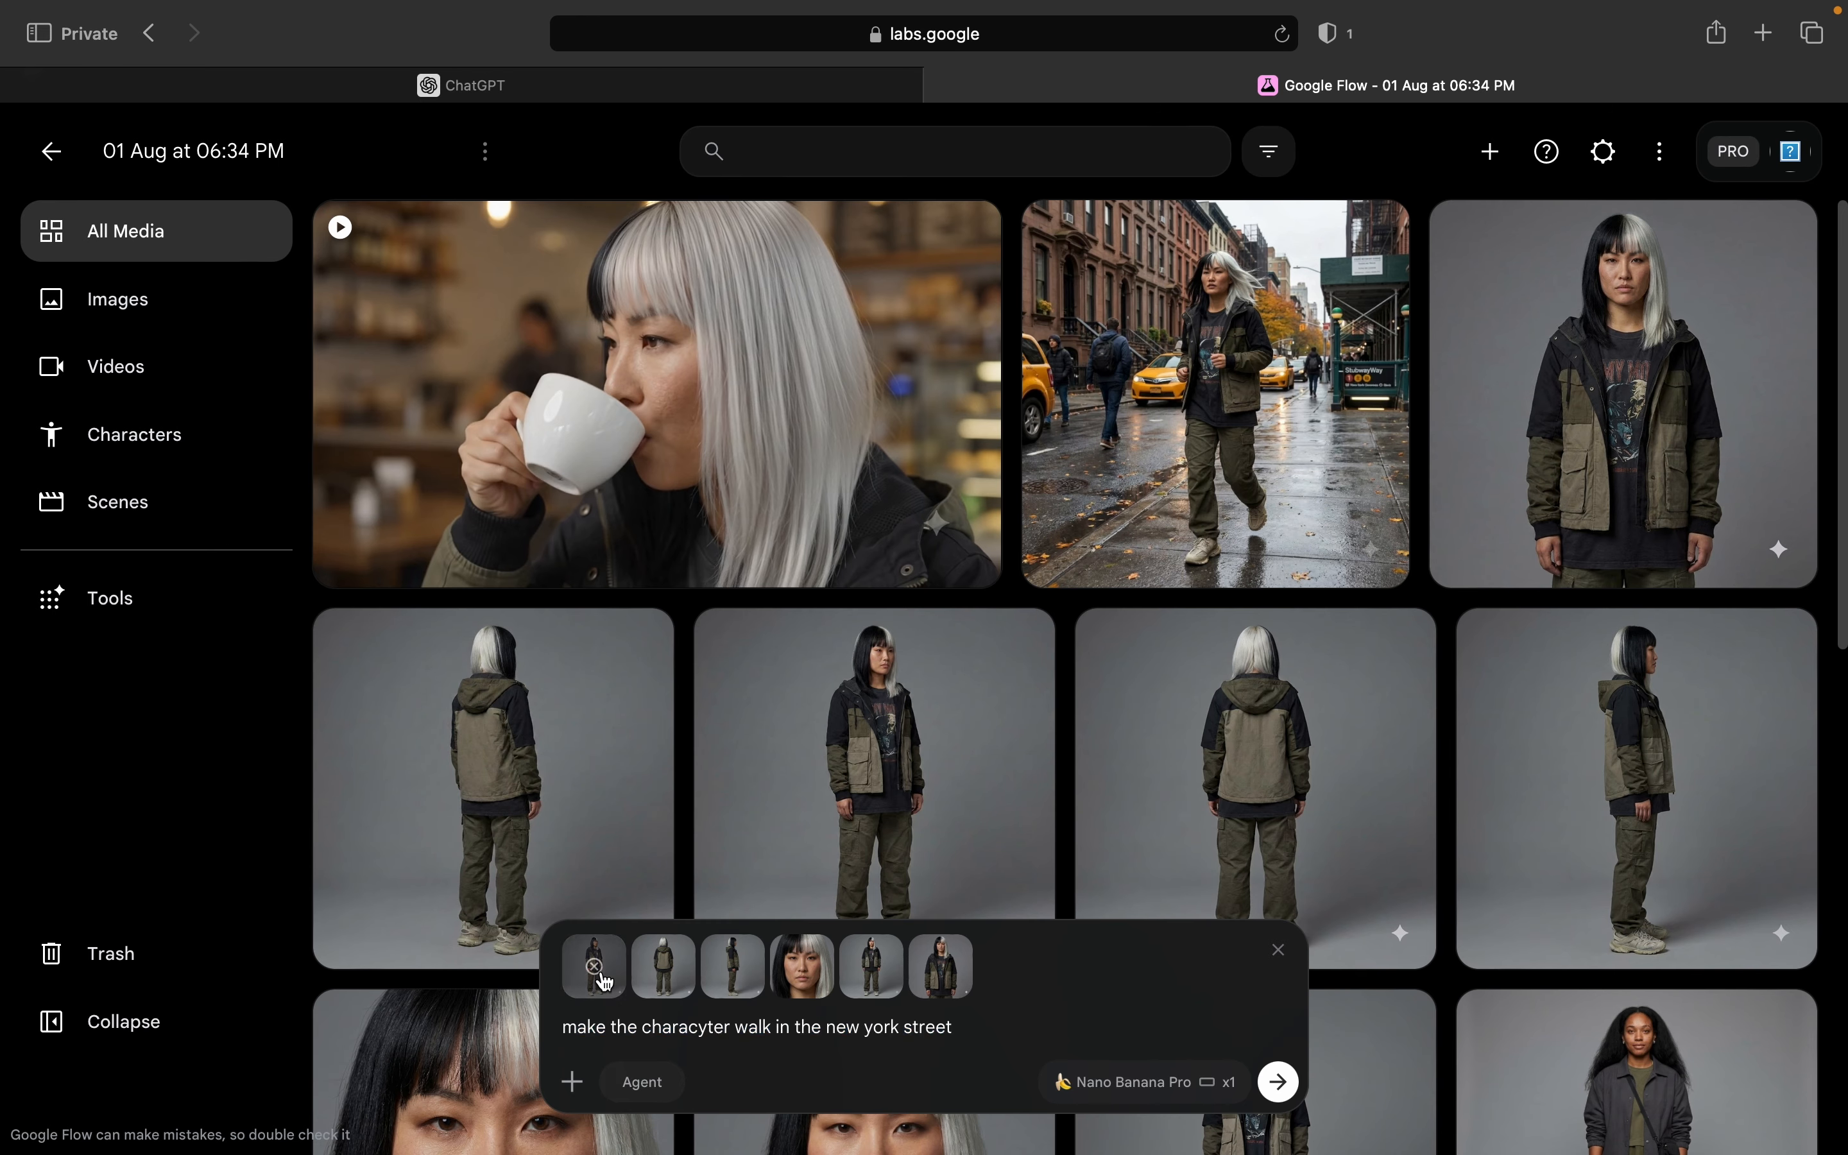
click(595, 966)
click(595, 967)
click(595, 967)
click(595, 967)
click(595, 966)
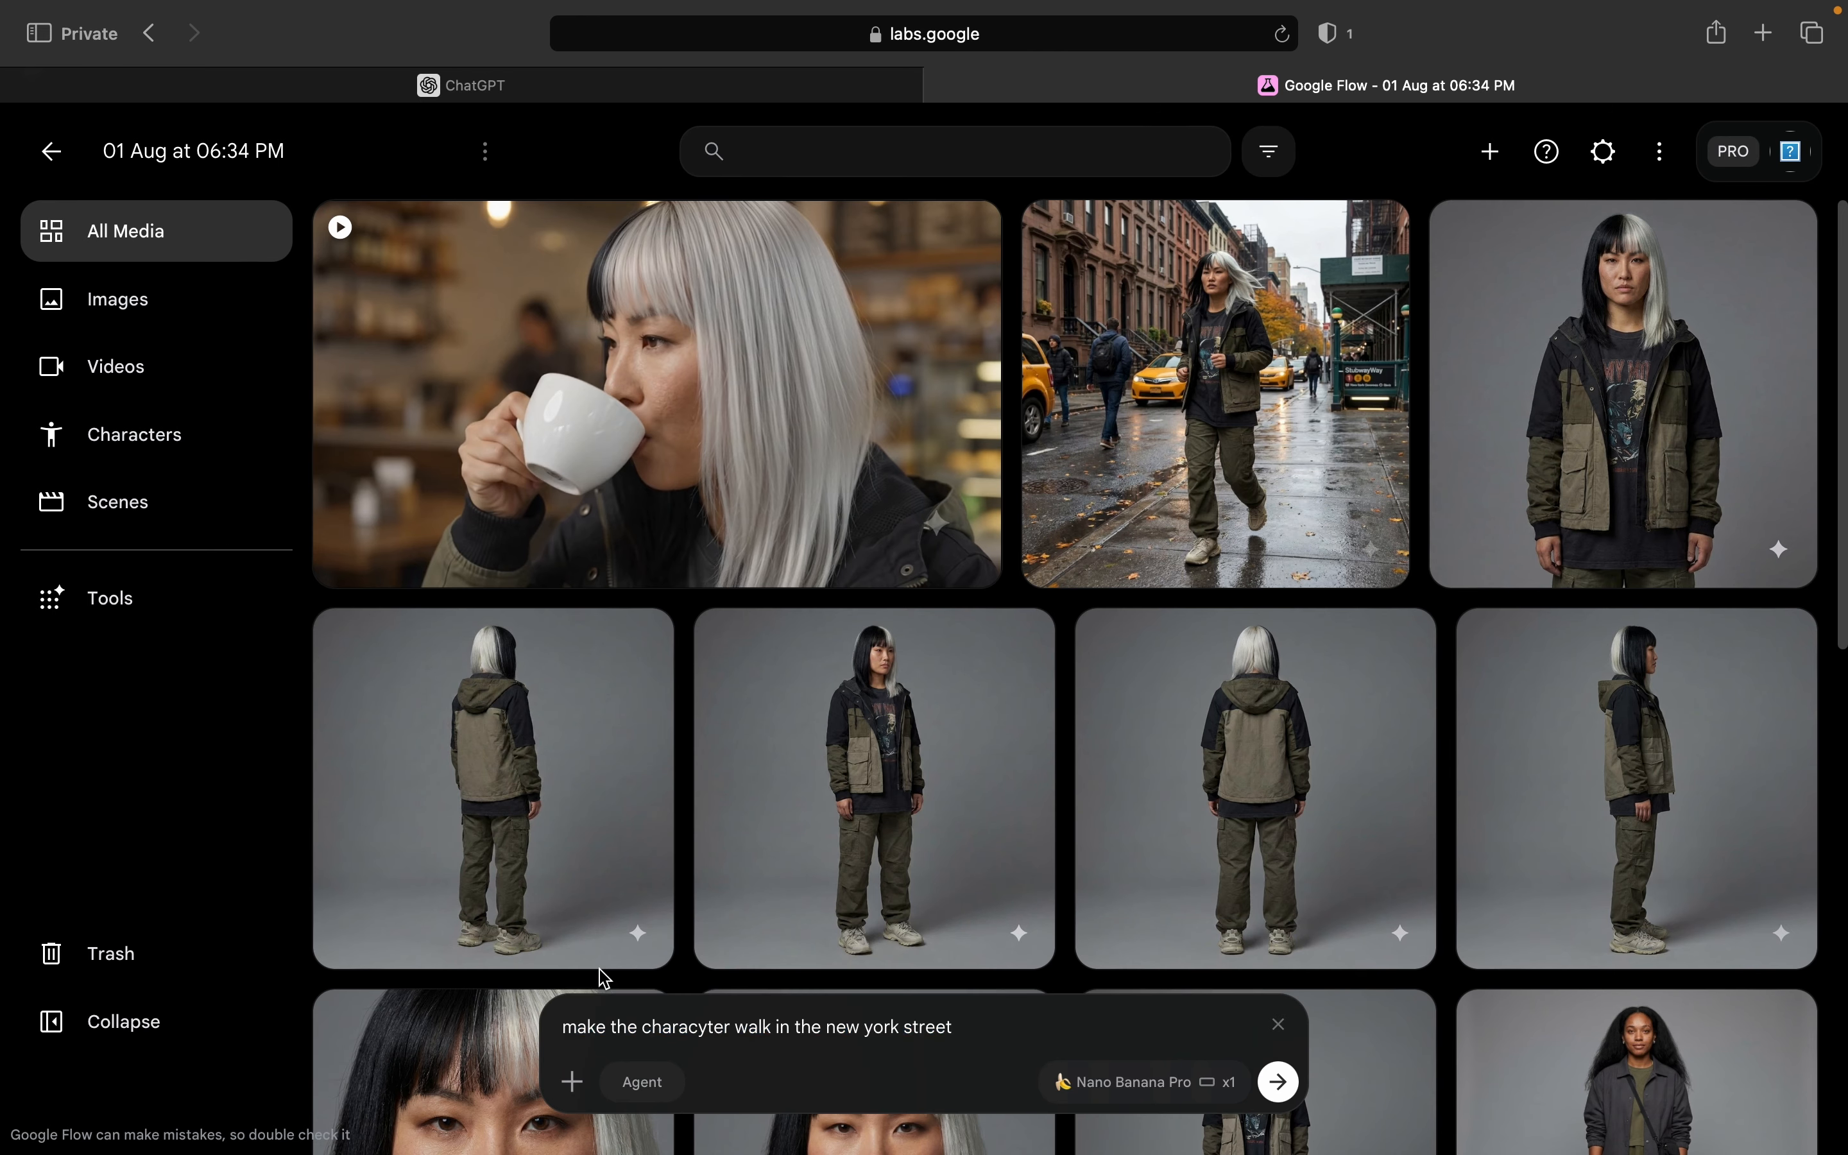
Step: Replace the New York street prompt with the copied cartoon prompt and generate it as a 1:1 image with Nano Banana Pro
triple_click(912, 1032)
key(super+v)
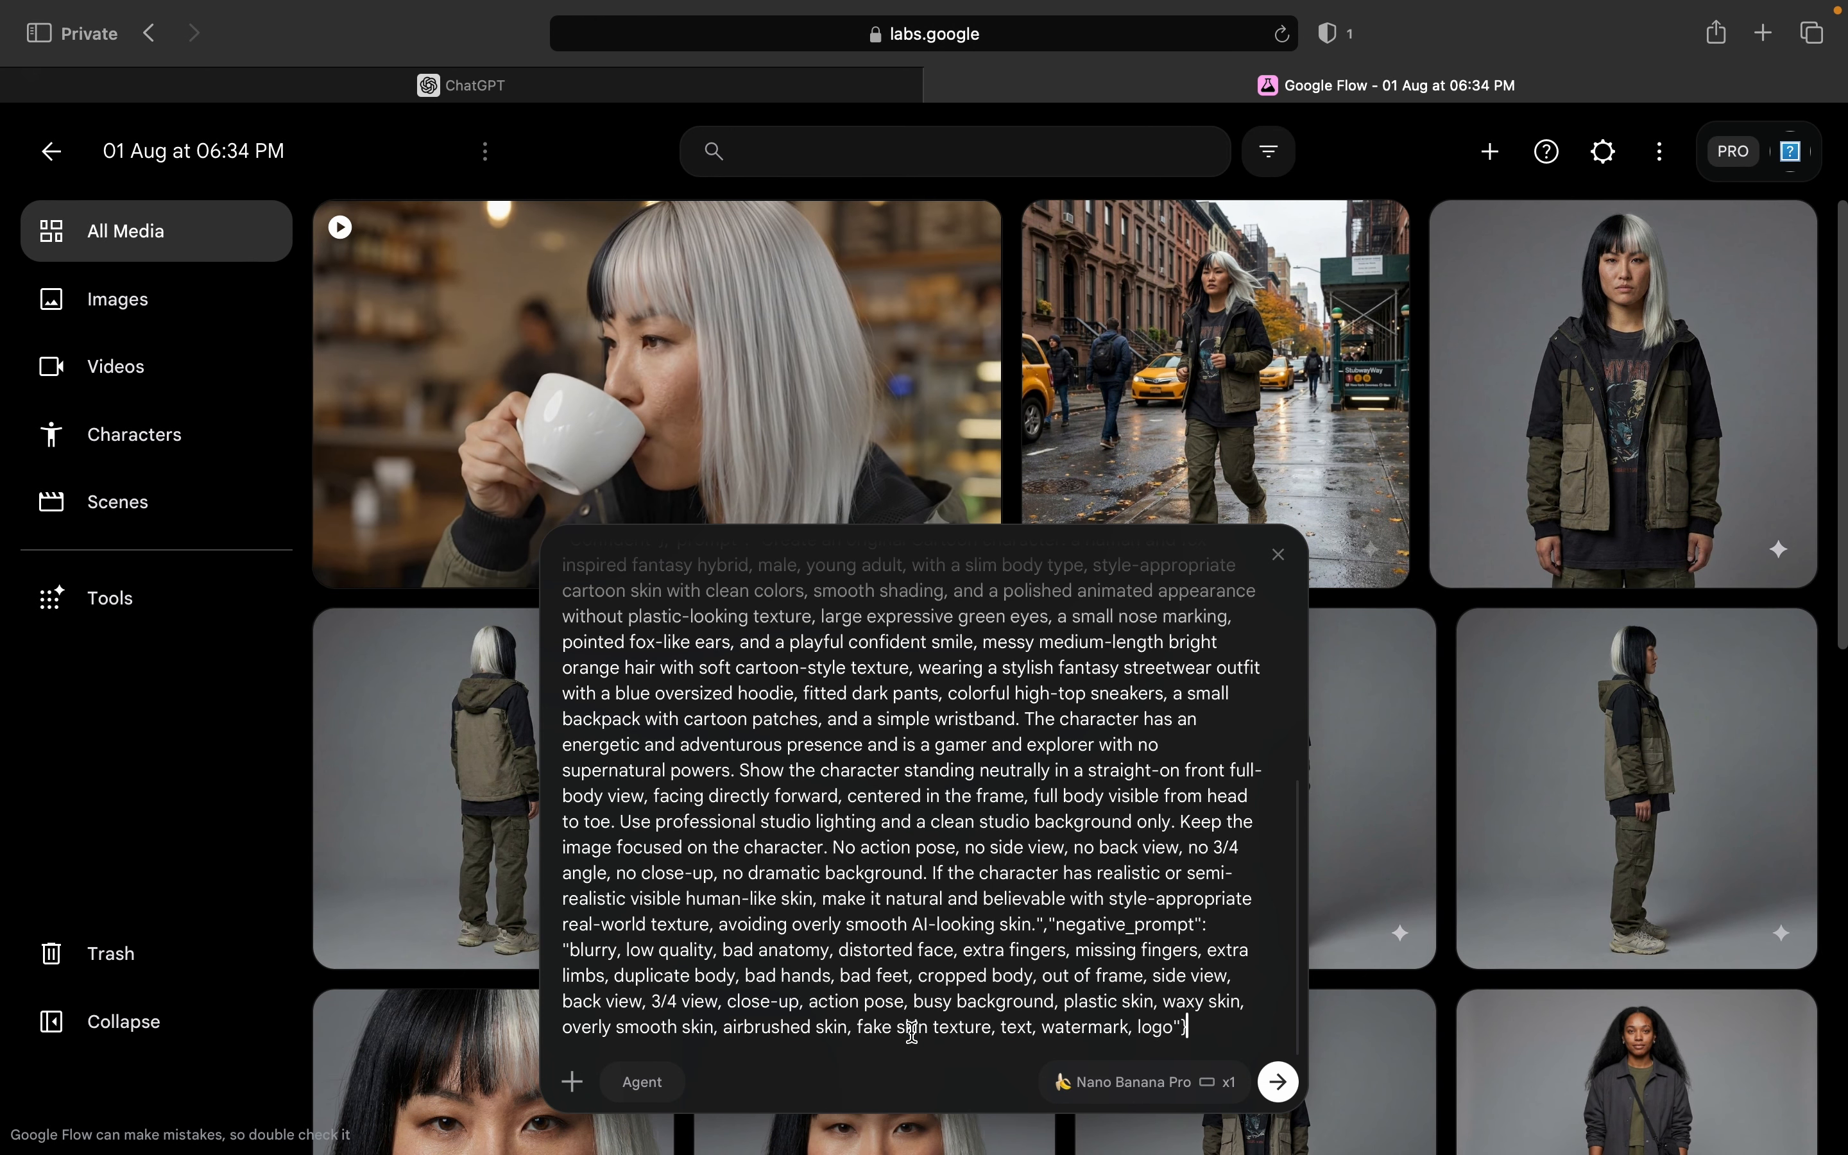
click(1188, 1082)
click(1080, 810)
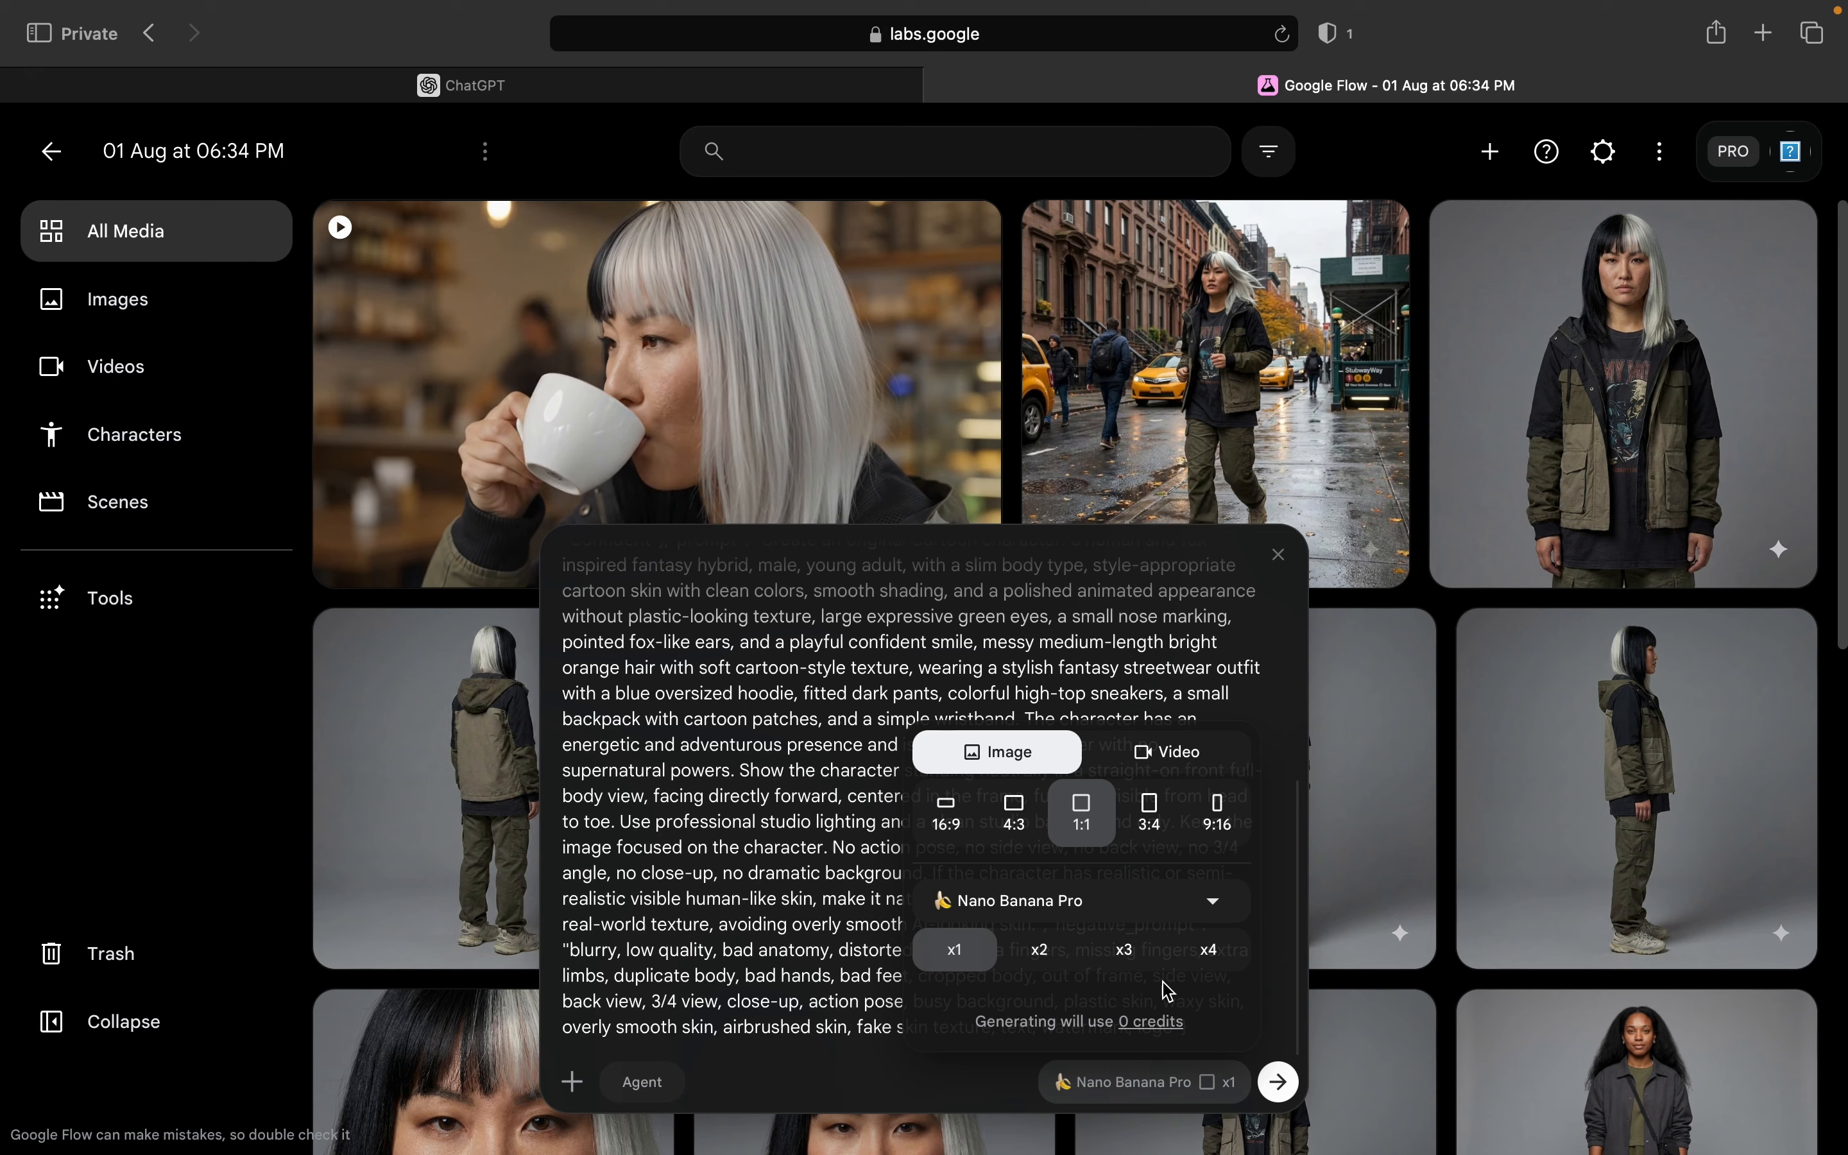
click(1277, 1082)
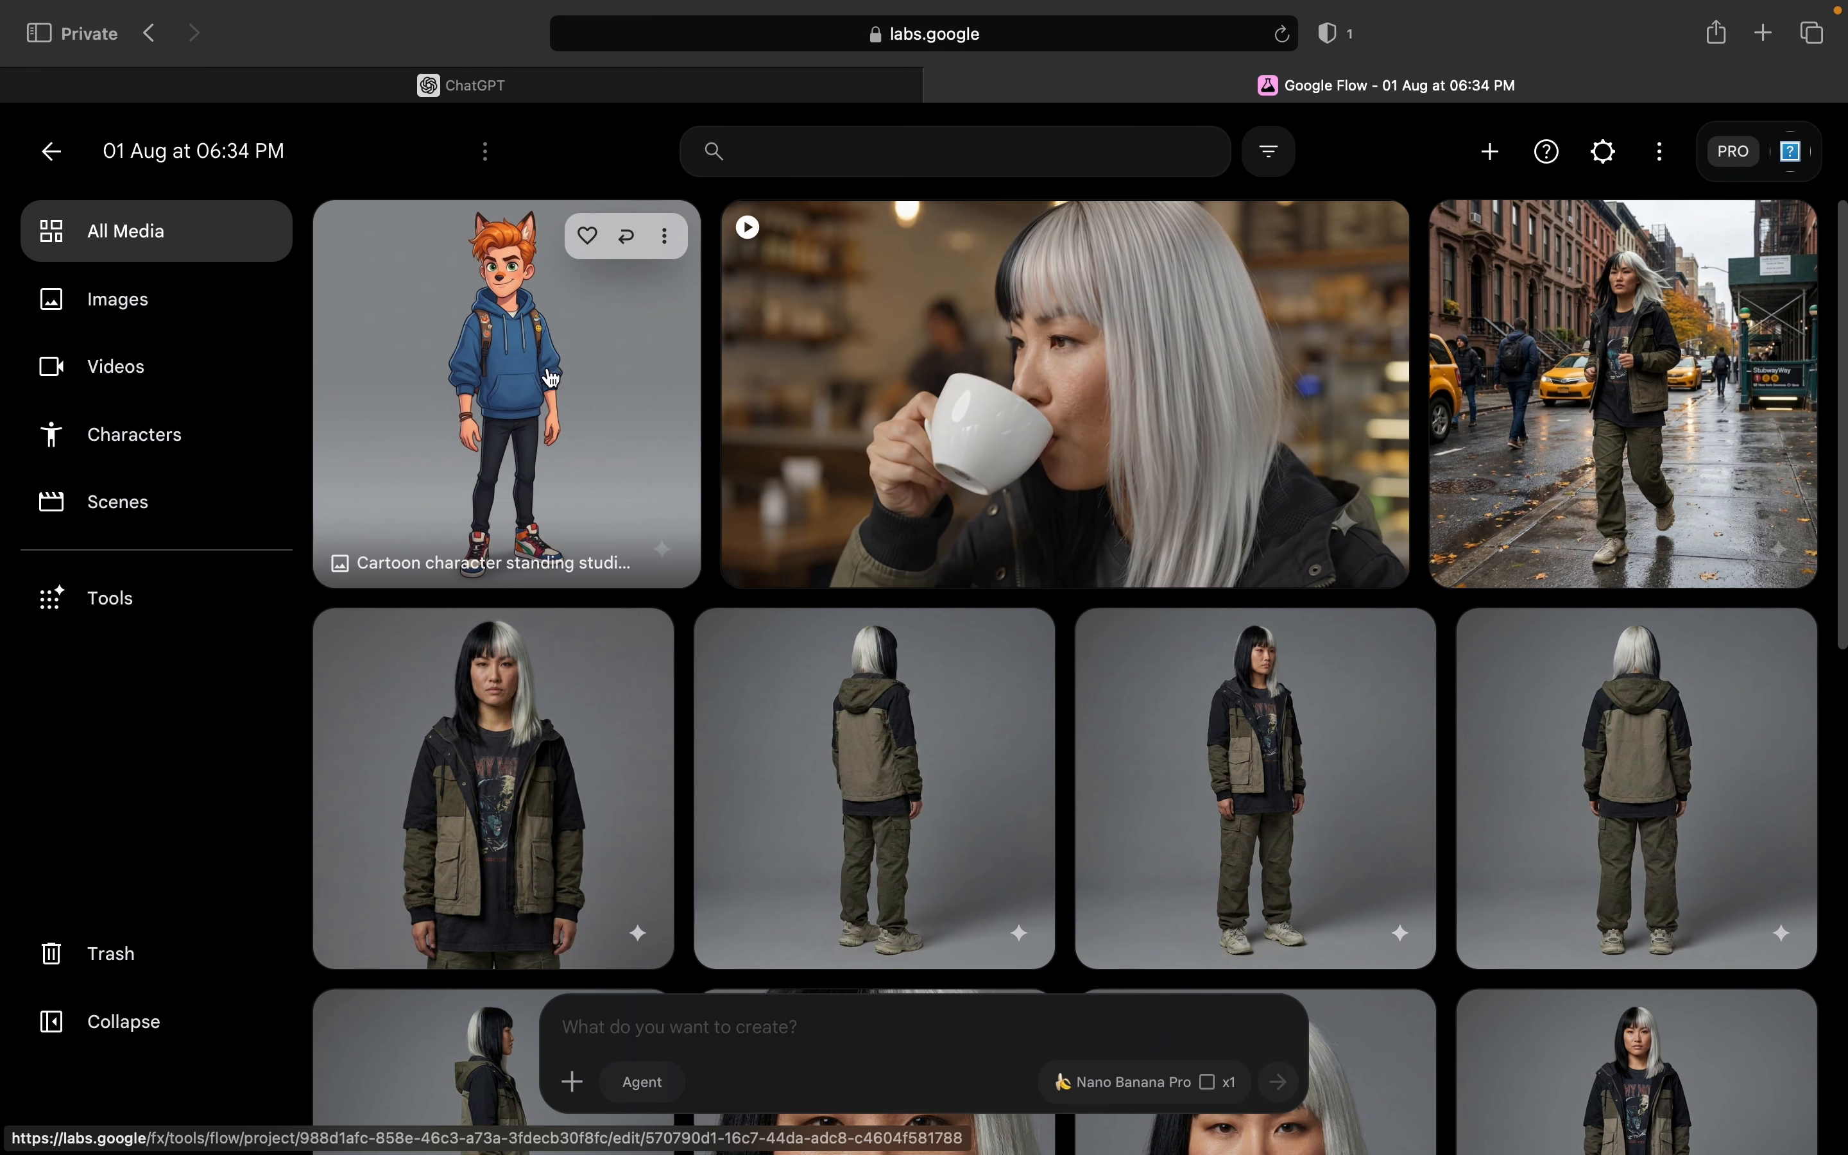
Step: Switch to ChatGPT and review the "I want to choose everything" option and the list of character art styles
click(539, 85)
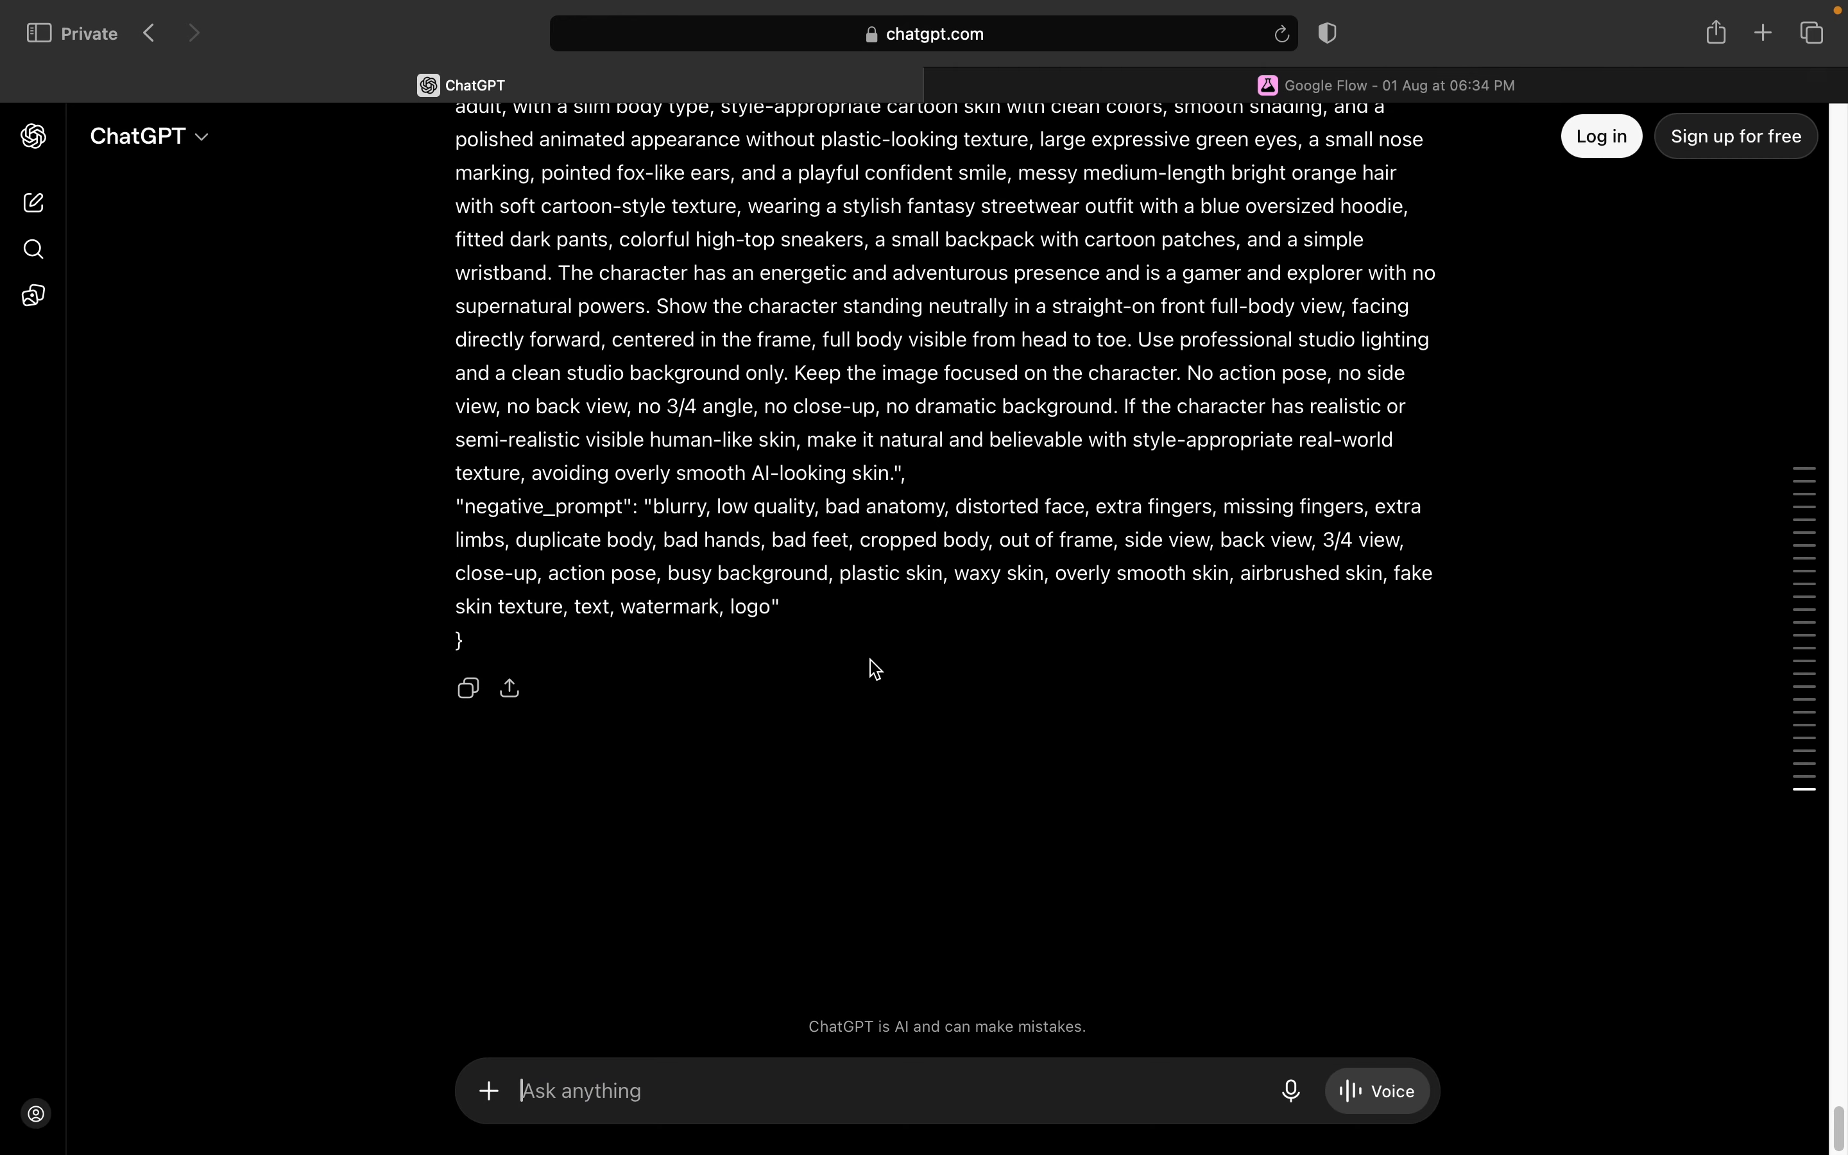
scroll(864, 723, up, 20)
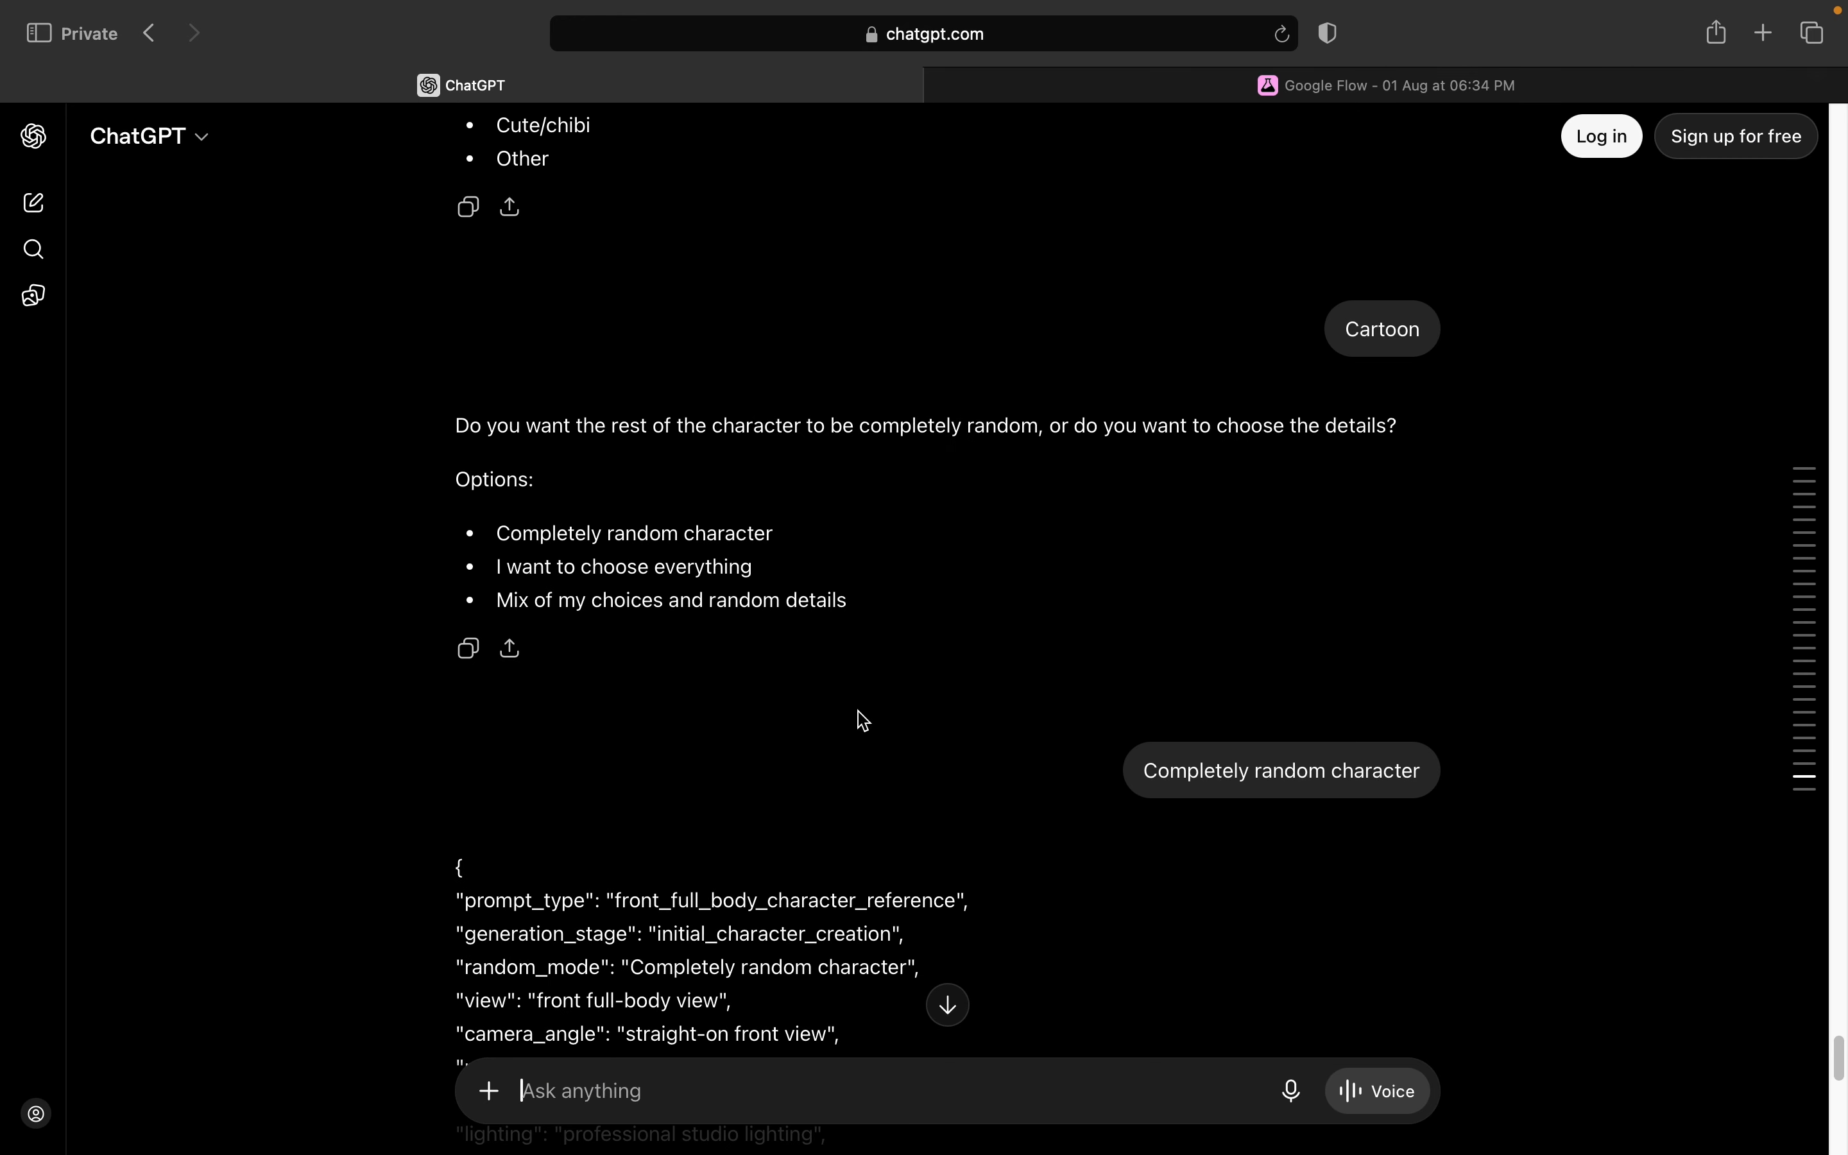
drag(501, 555, 900, 558)
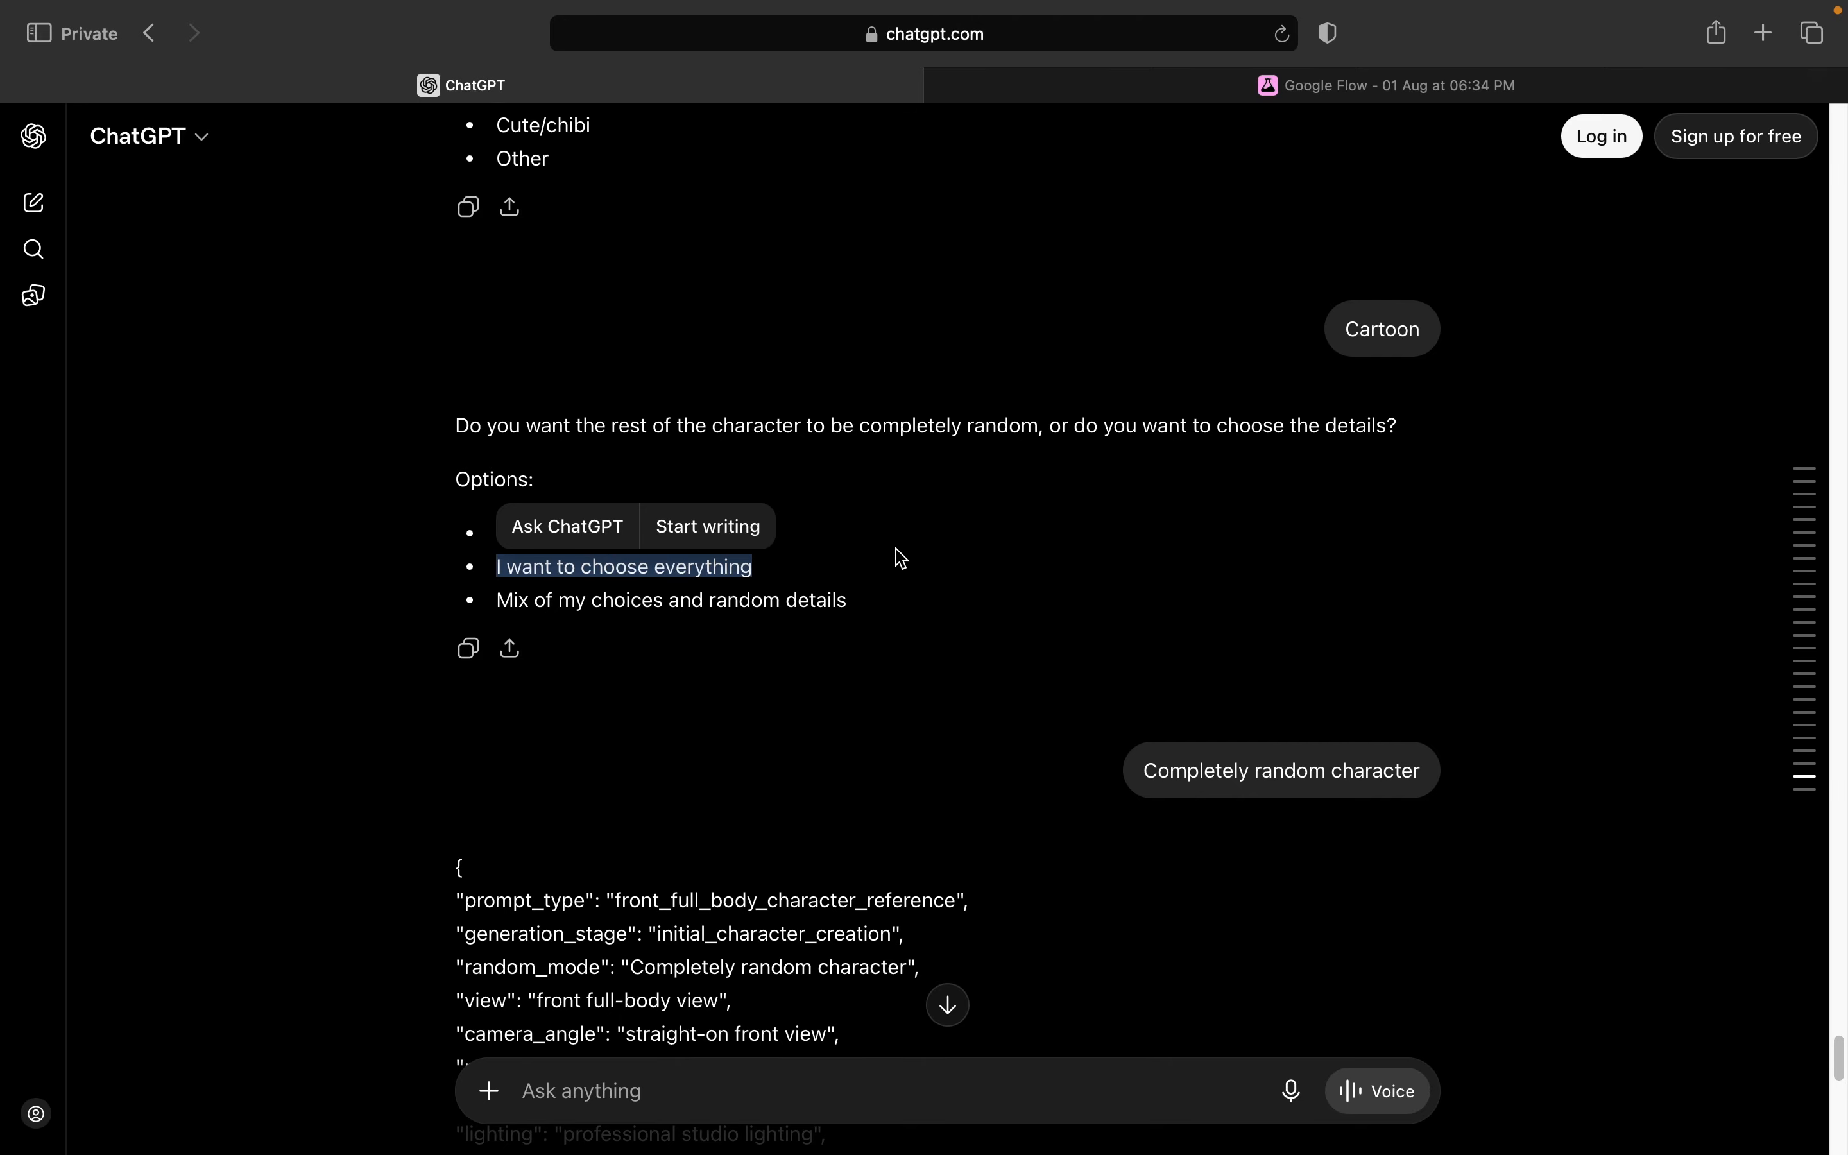
scroll(900, 527, up, 10)
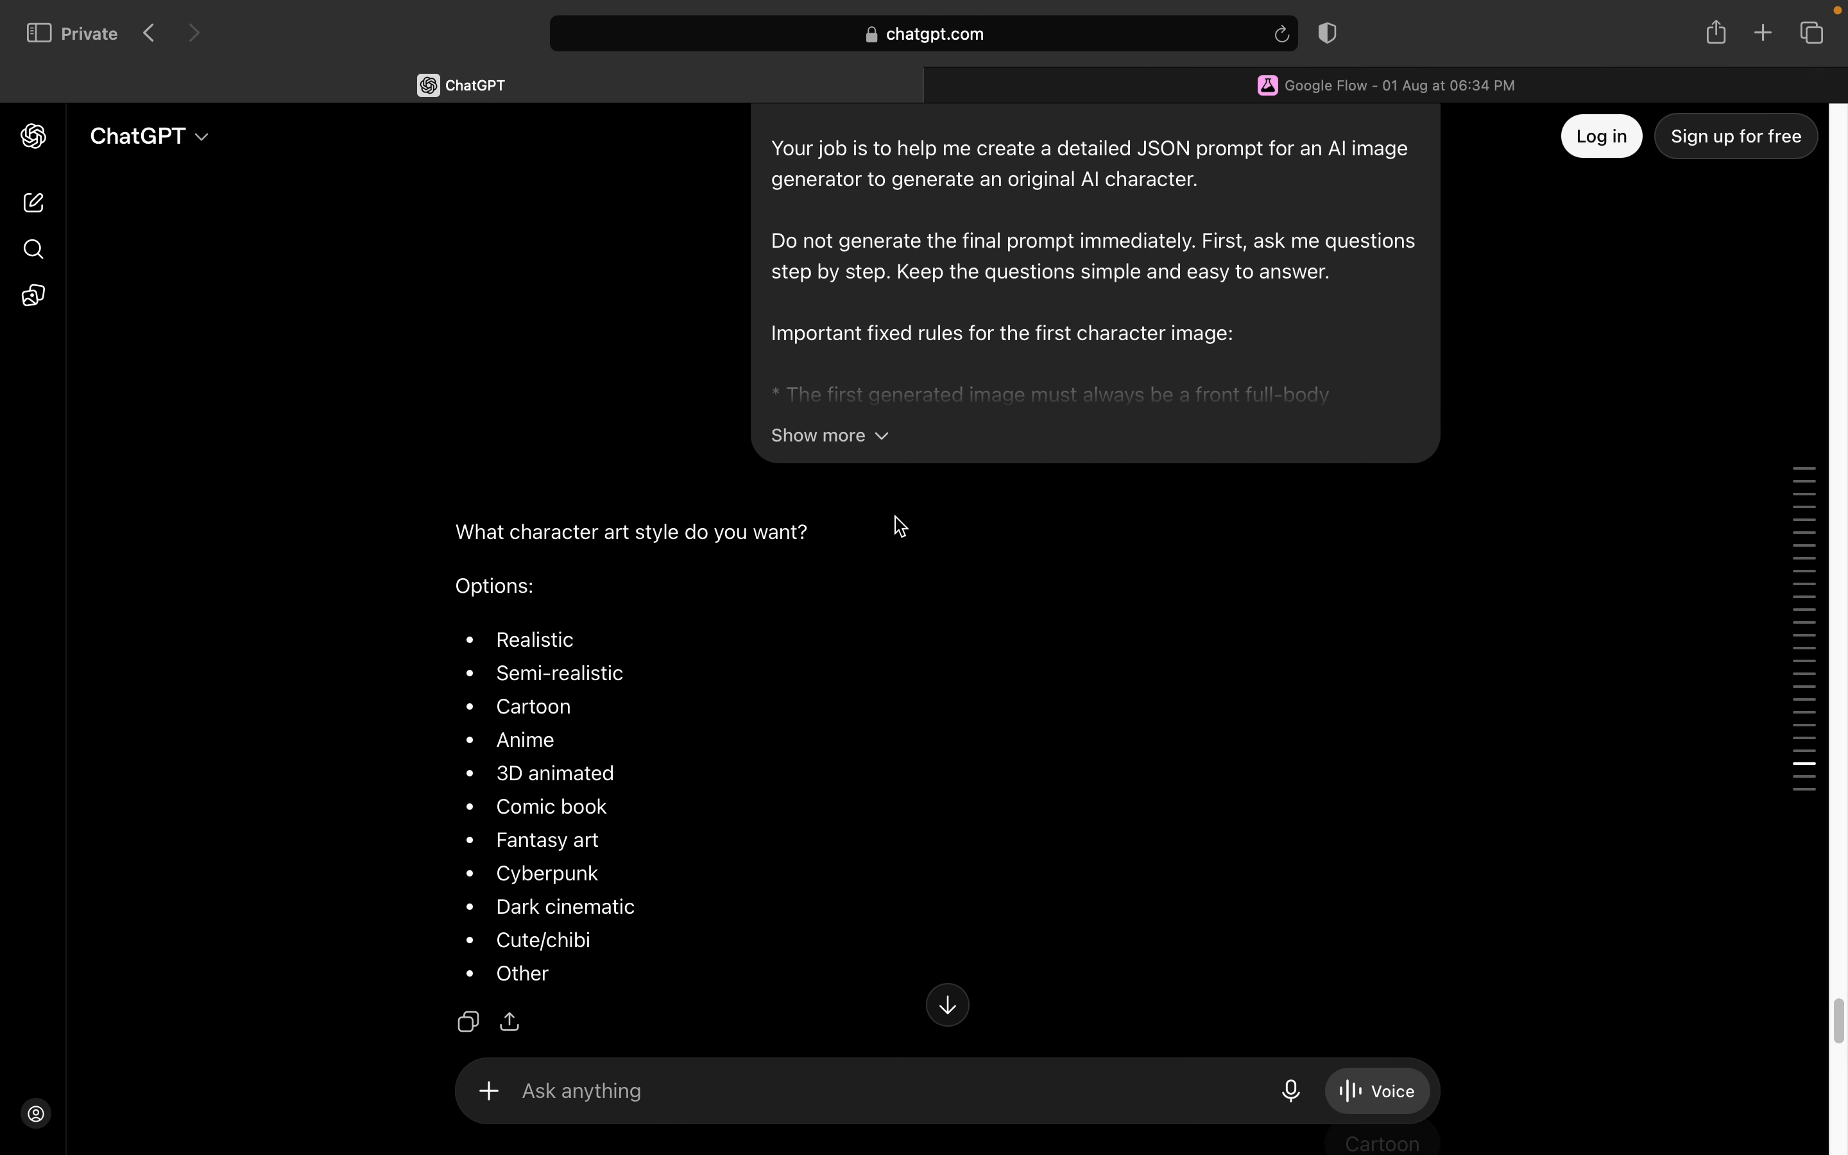